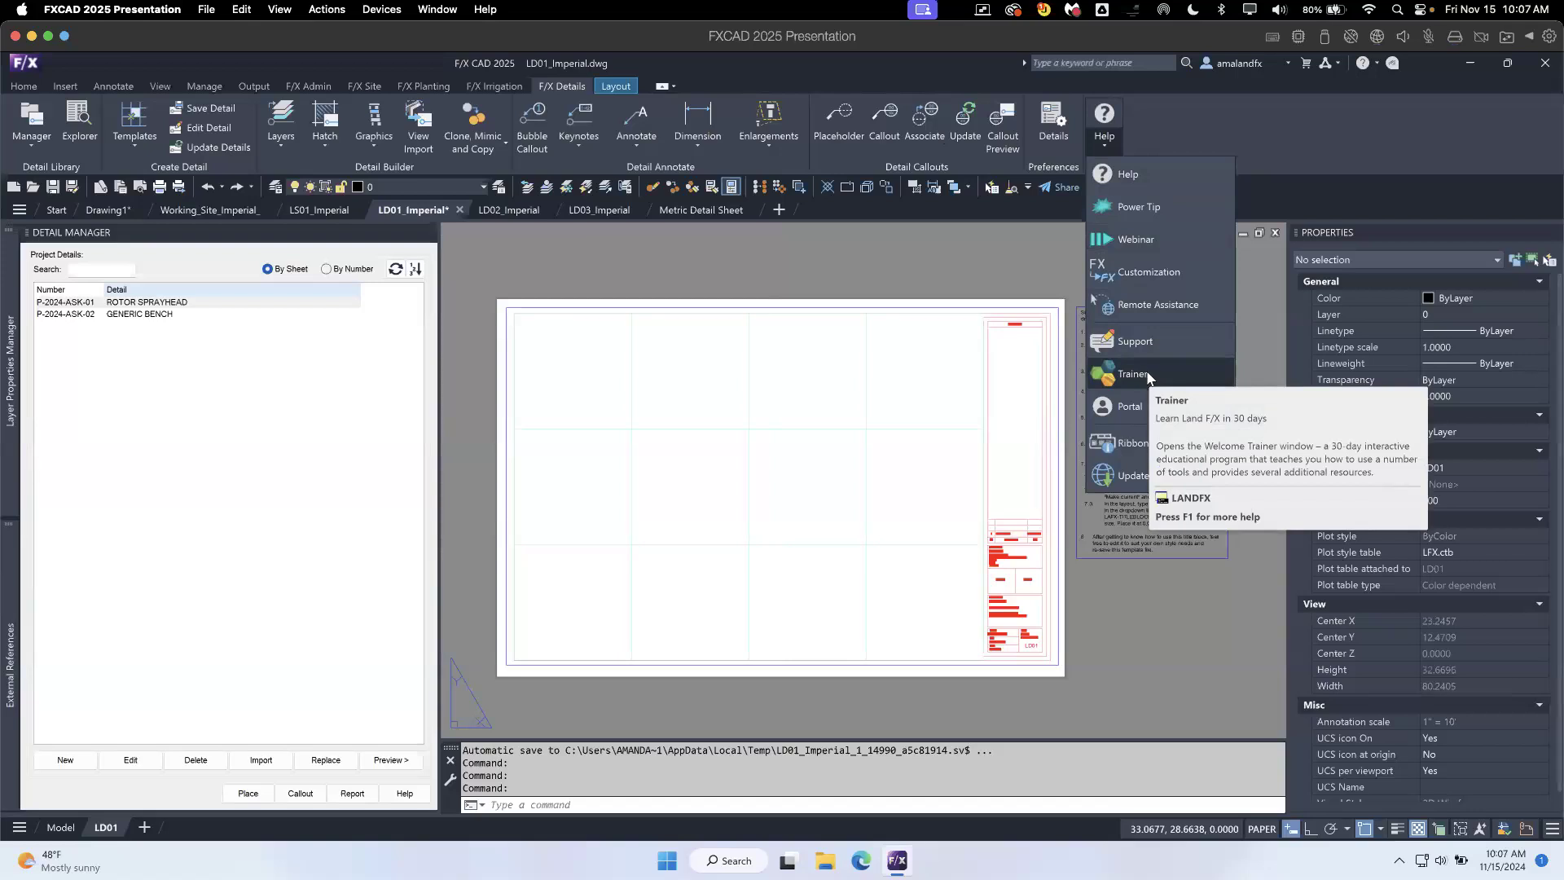
- Open the Details course in the Land F/X Trainer and play lesson 9, Create a New Detail With a Detail Template
{"action": "left_click", "coordinate": [1148, 375]}
{"action": "left_click_drag", "start_coordinate": [1048, 299], "coordinate": [818, 153]}
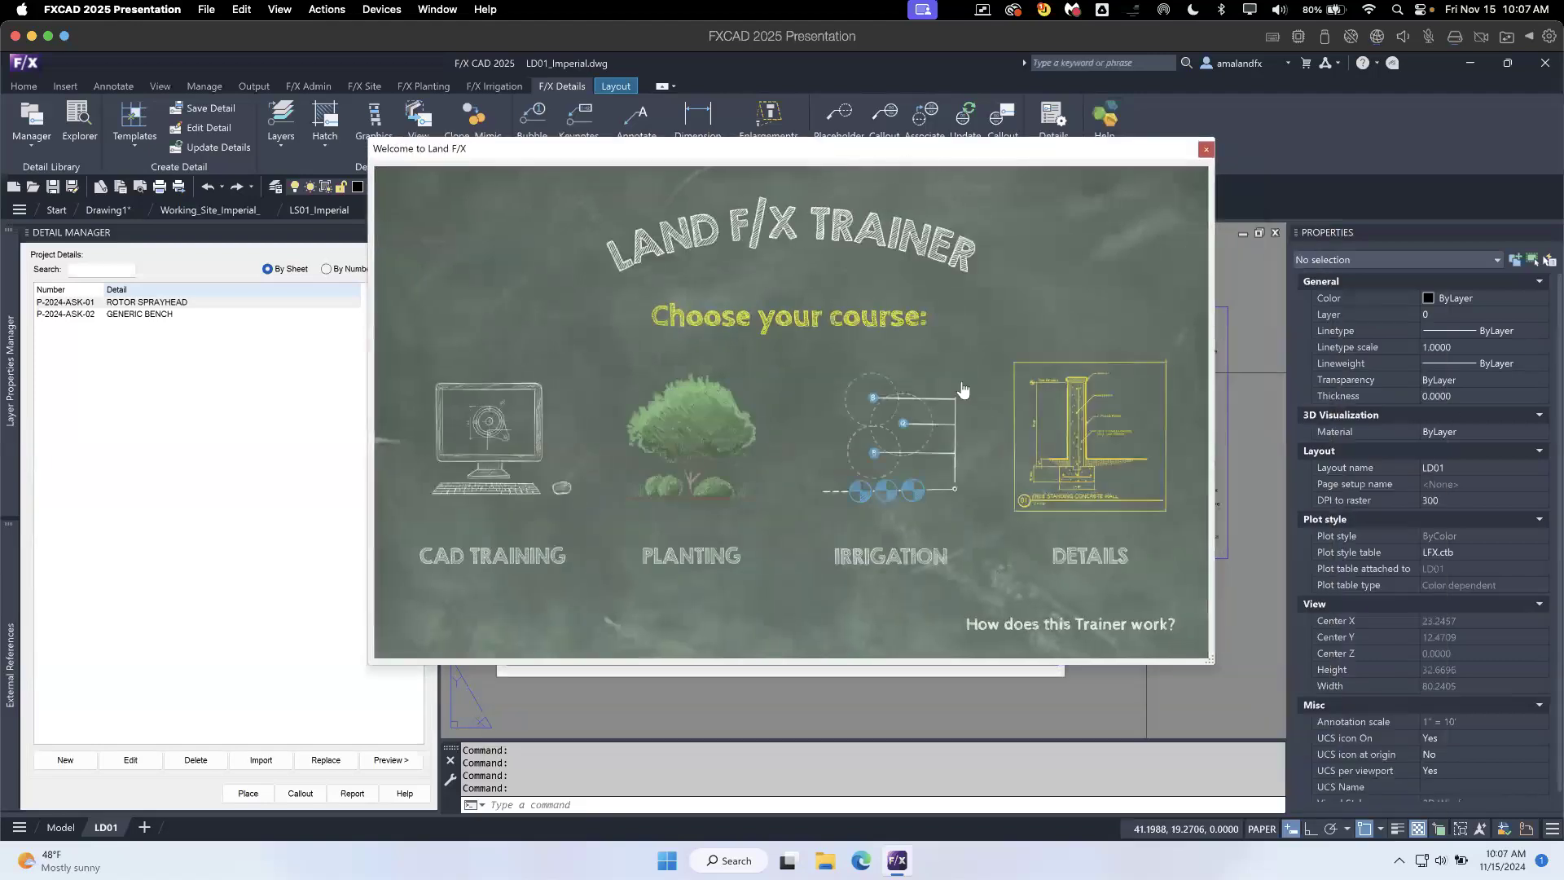
{"action": "left_click", "coordinate": [1083, 445]}
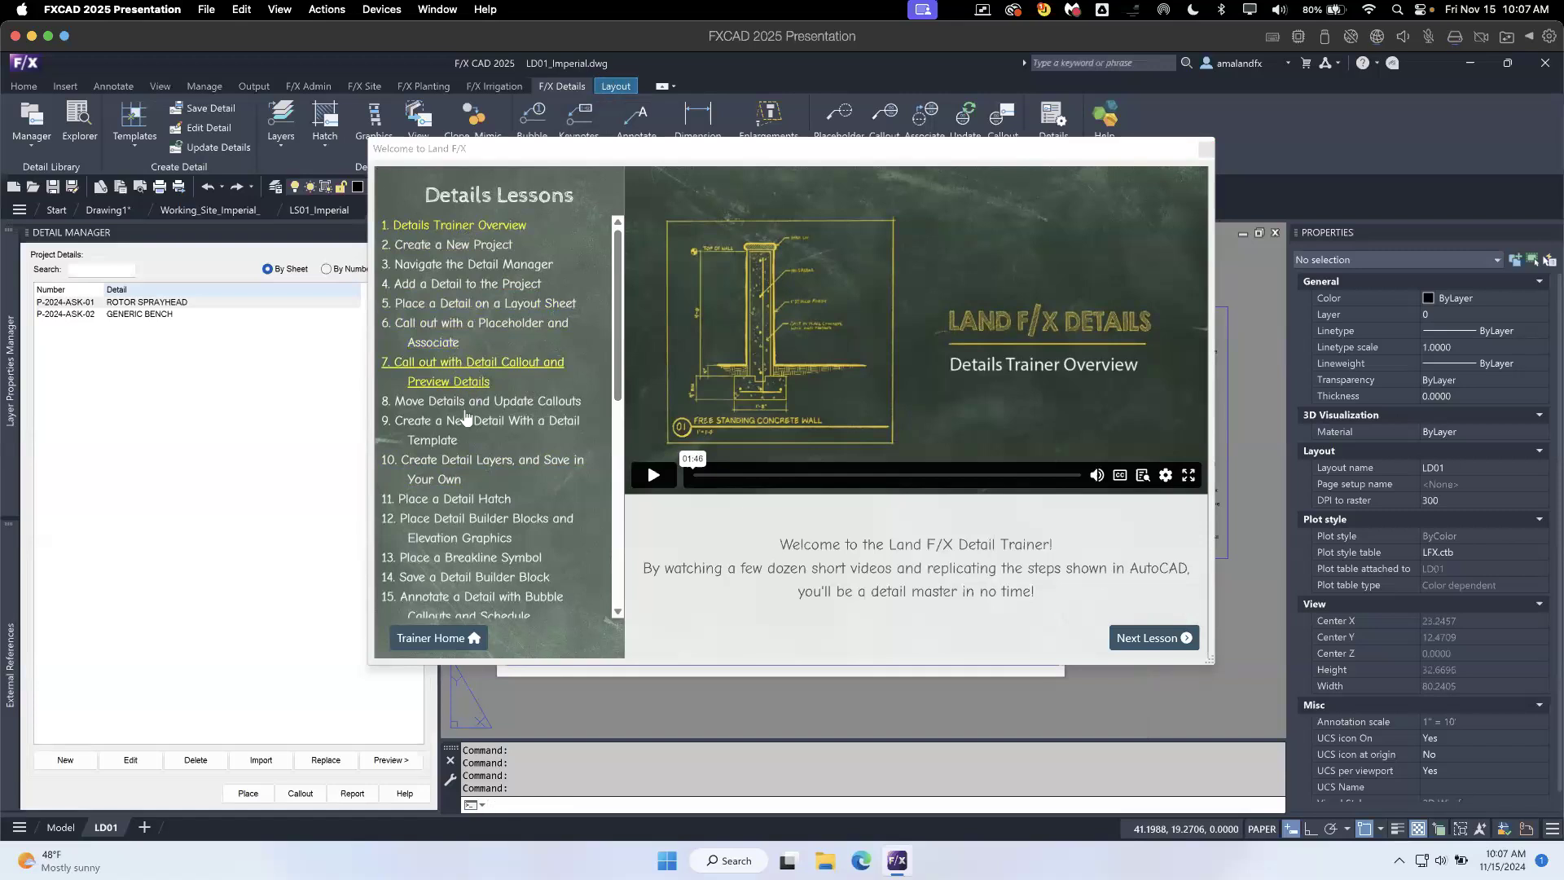
{"action": "left_click", "coordinate": [461, 422]}
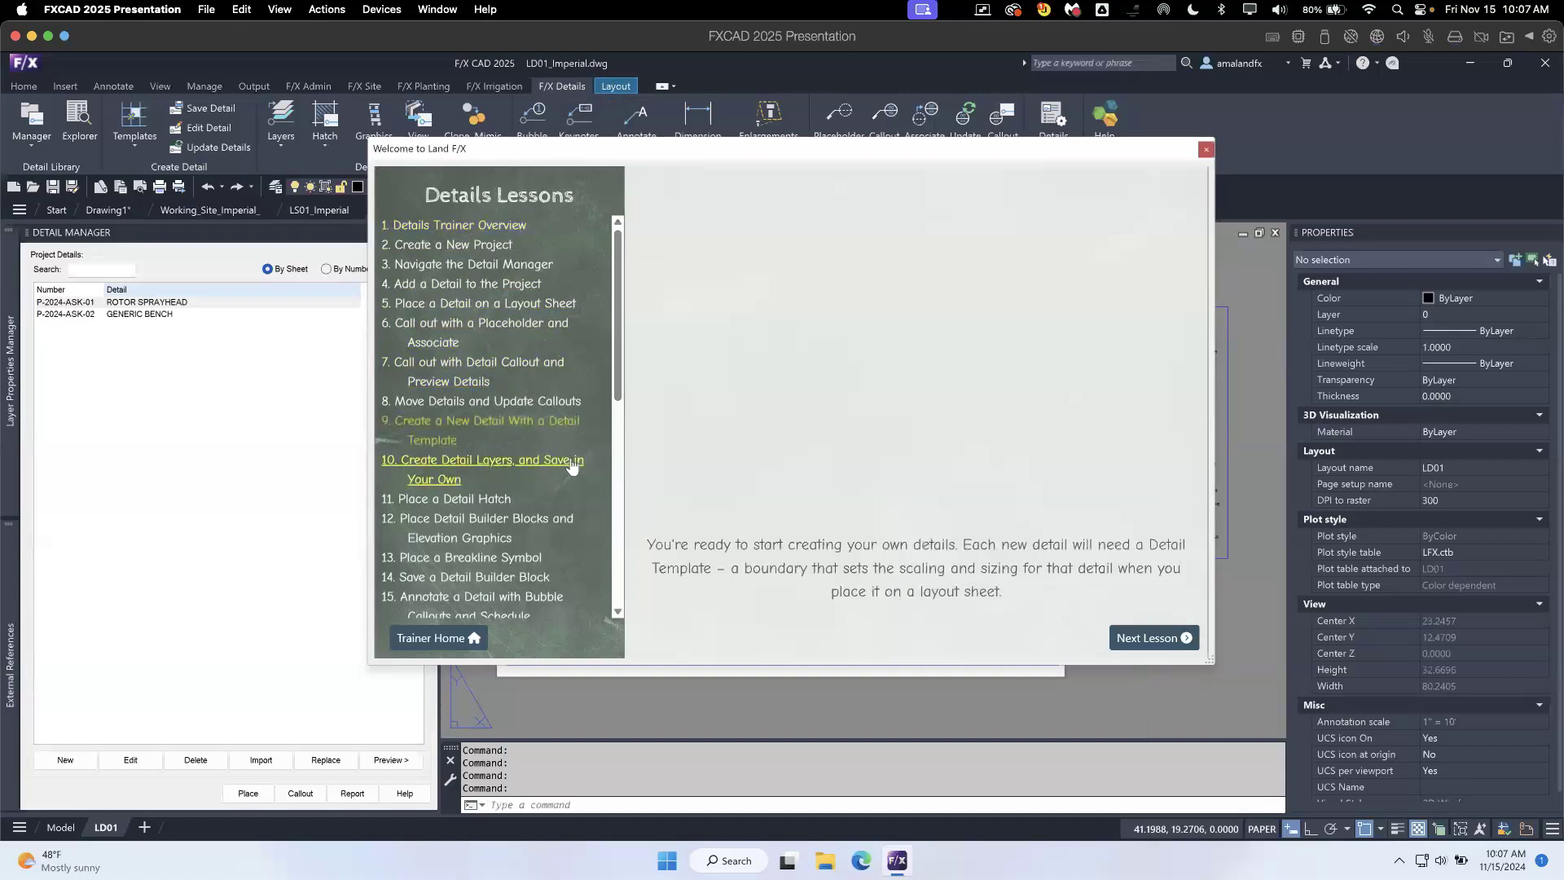
{"action": "left_click", "coordinate": [1072, 475]}
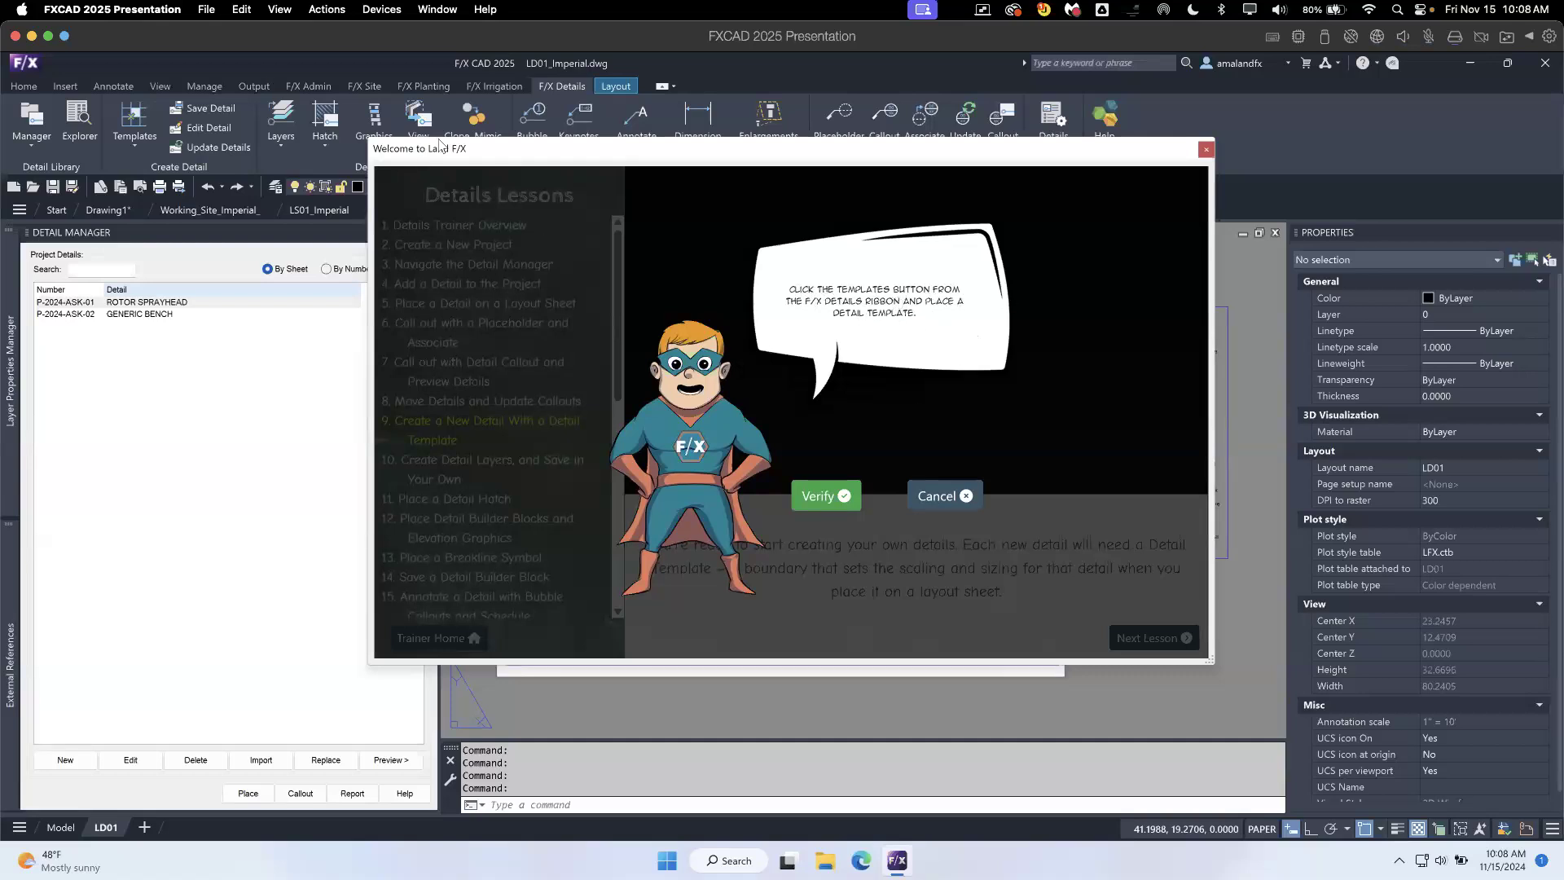
- View the detail template options beside the trainer, verify the lesson's template placement task, and cancel the task
{"action": "left_click_drag", "start_coordinate": [616, 148], "coordinate": [956, 82]}
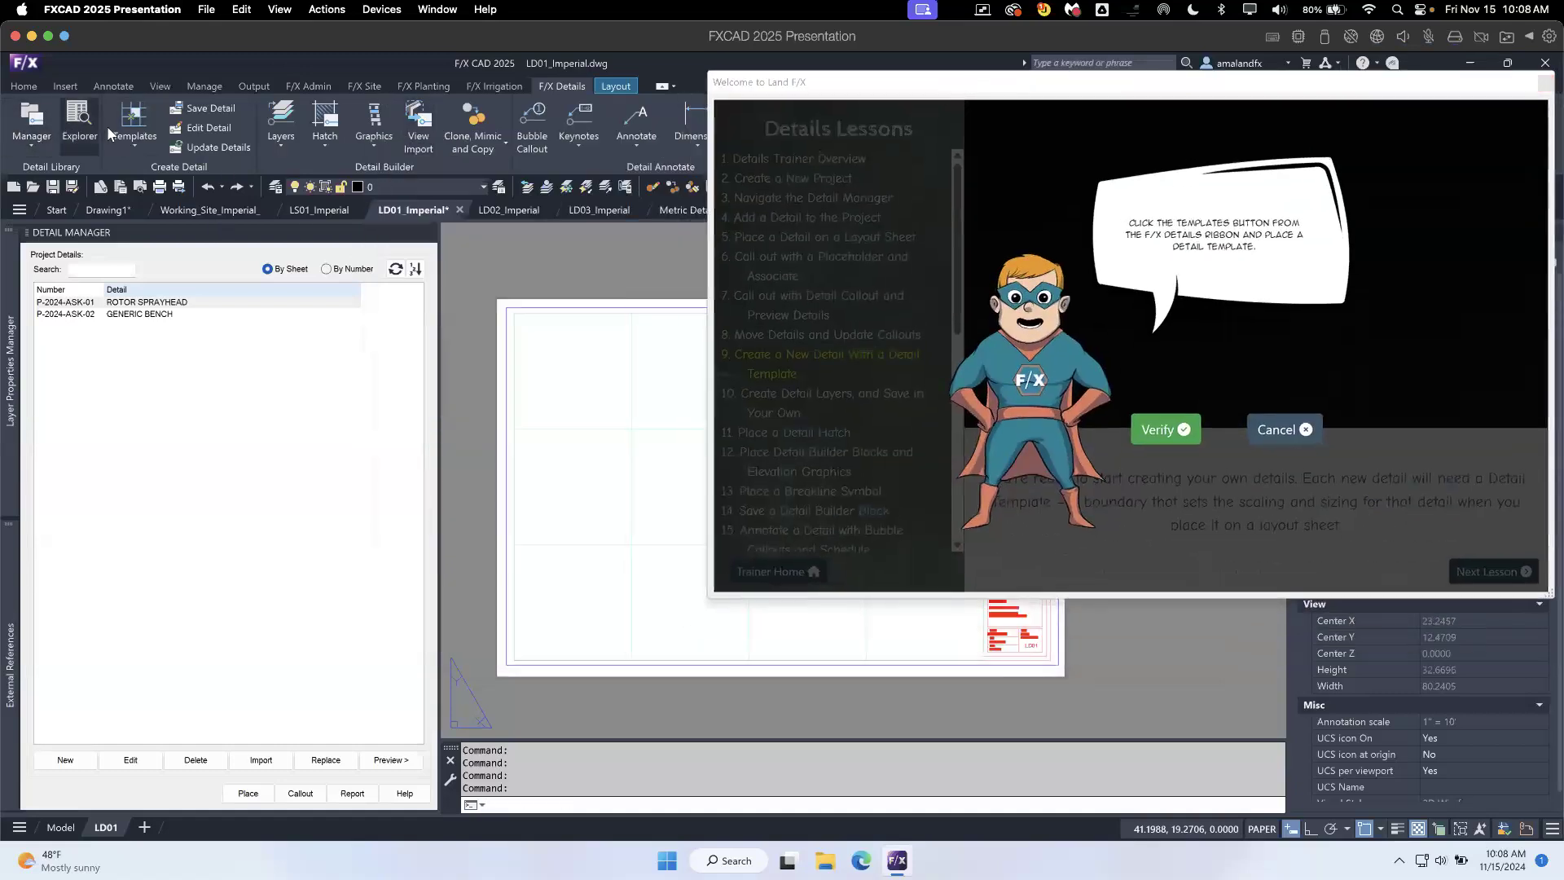
{"action": "left_click", "coordinate": [126, 139]}
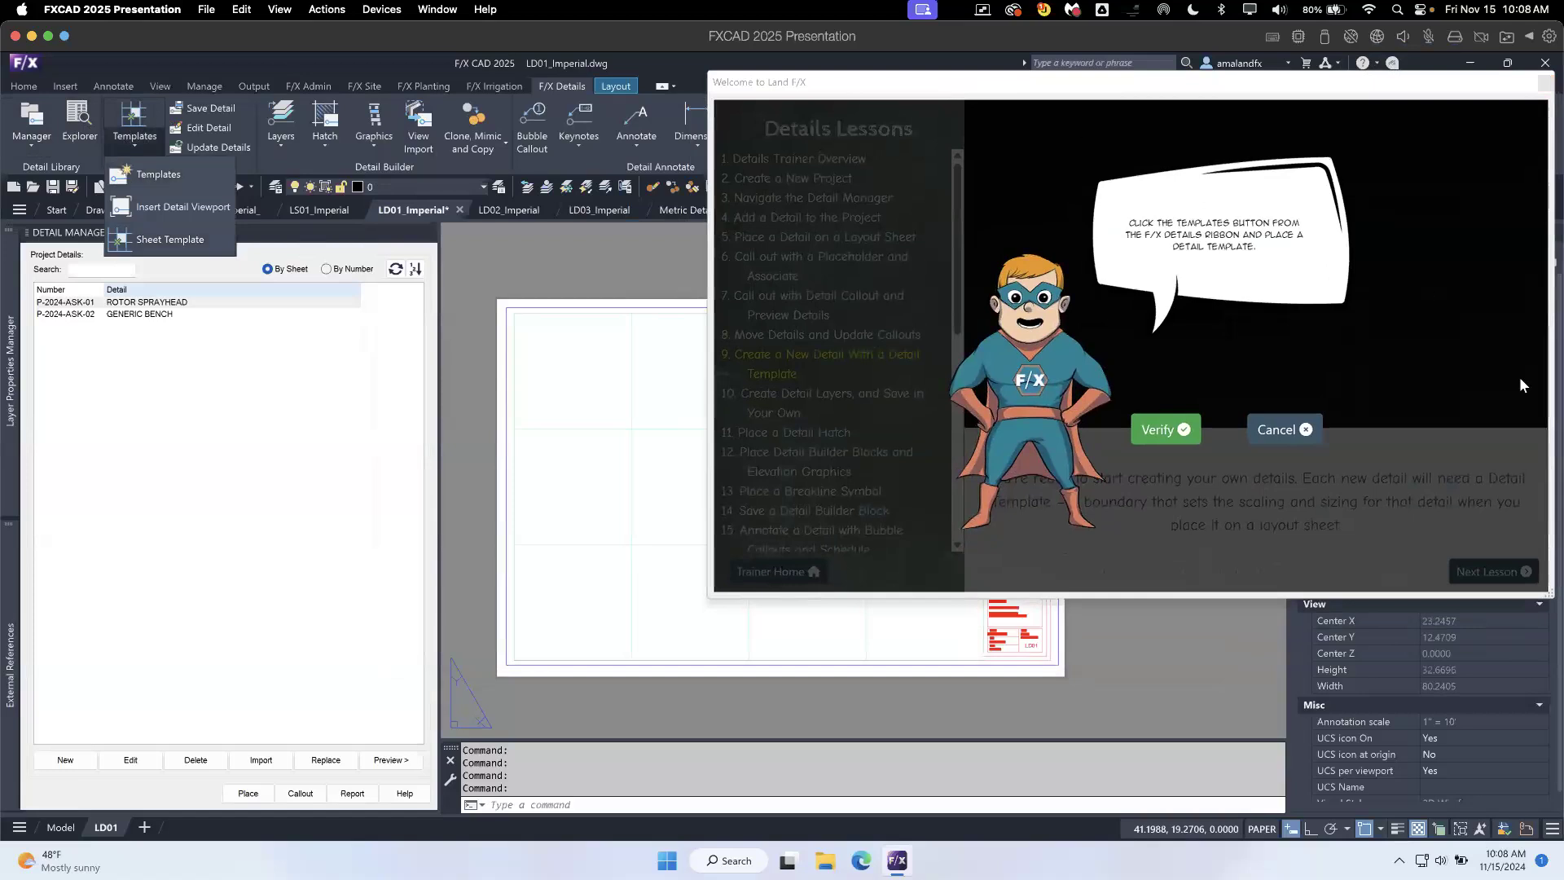
{"action": "left_click", "coordinate": [1165, 430]}
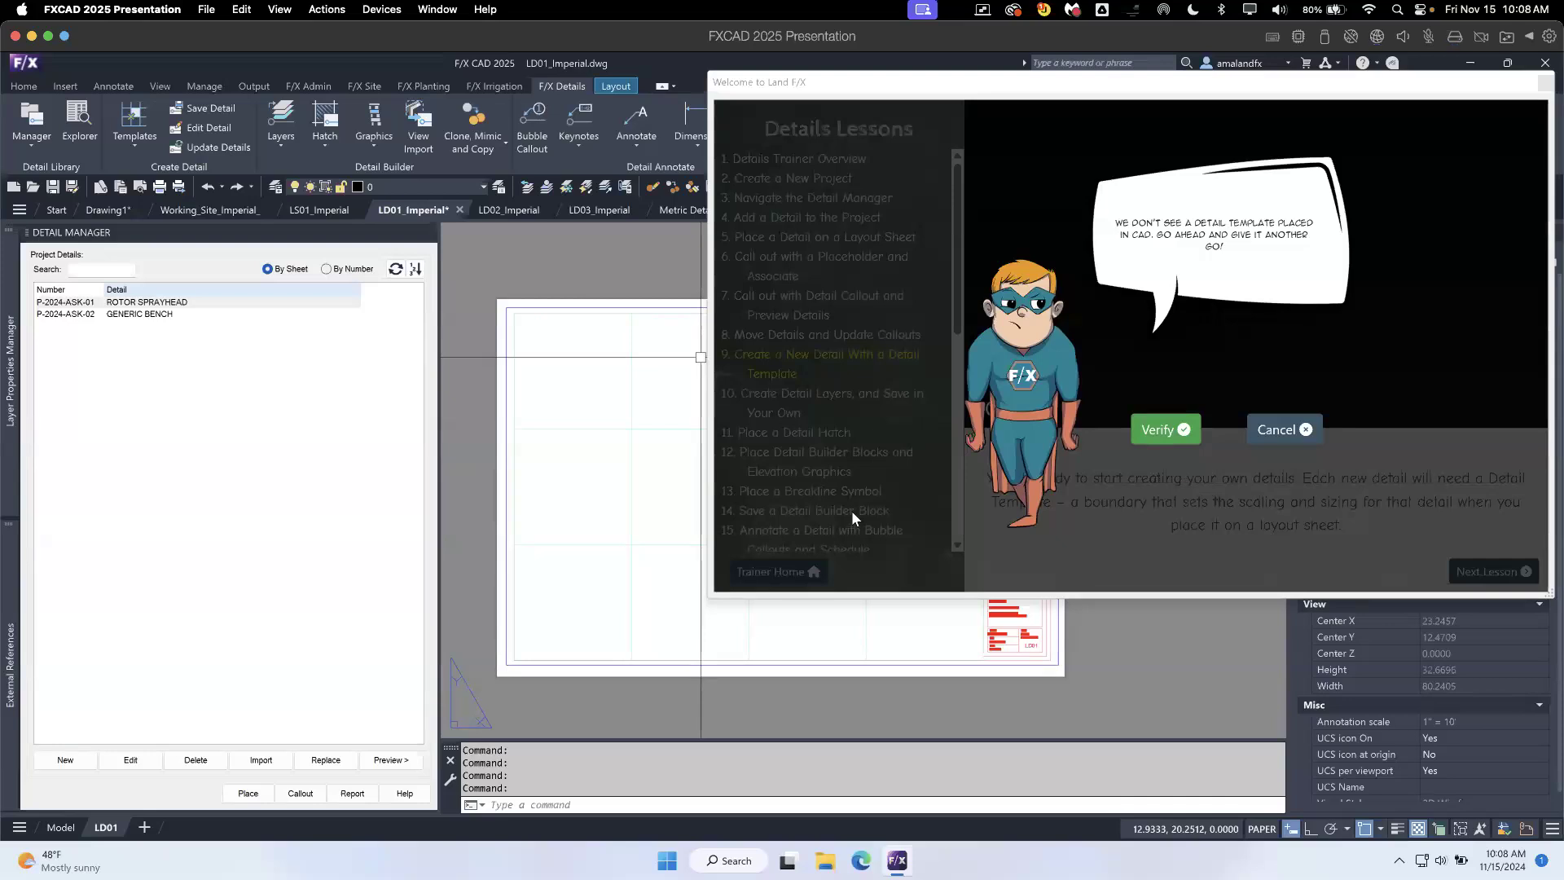
{"action": "left_click", "coordinate": [1279, 429]}
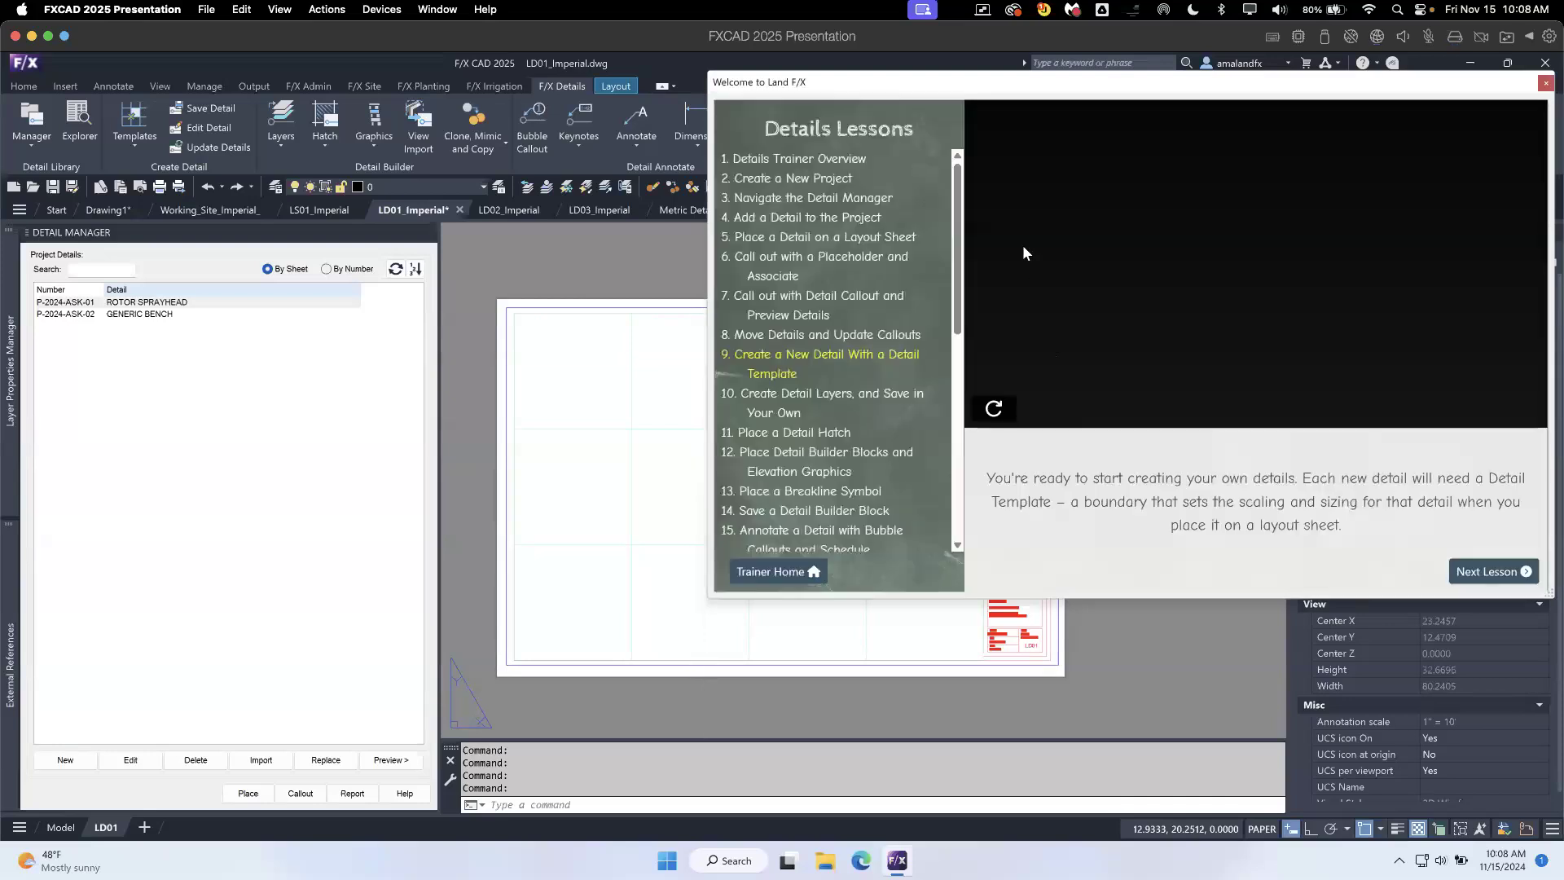
- Look through the full Details lesson list, return to the trainer's course selection, and close the trainer
{"action": "left_click_drag", "start_coordinate": [958, 234], "coordinate": [953, 448]}
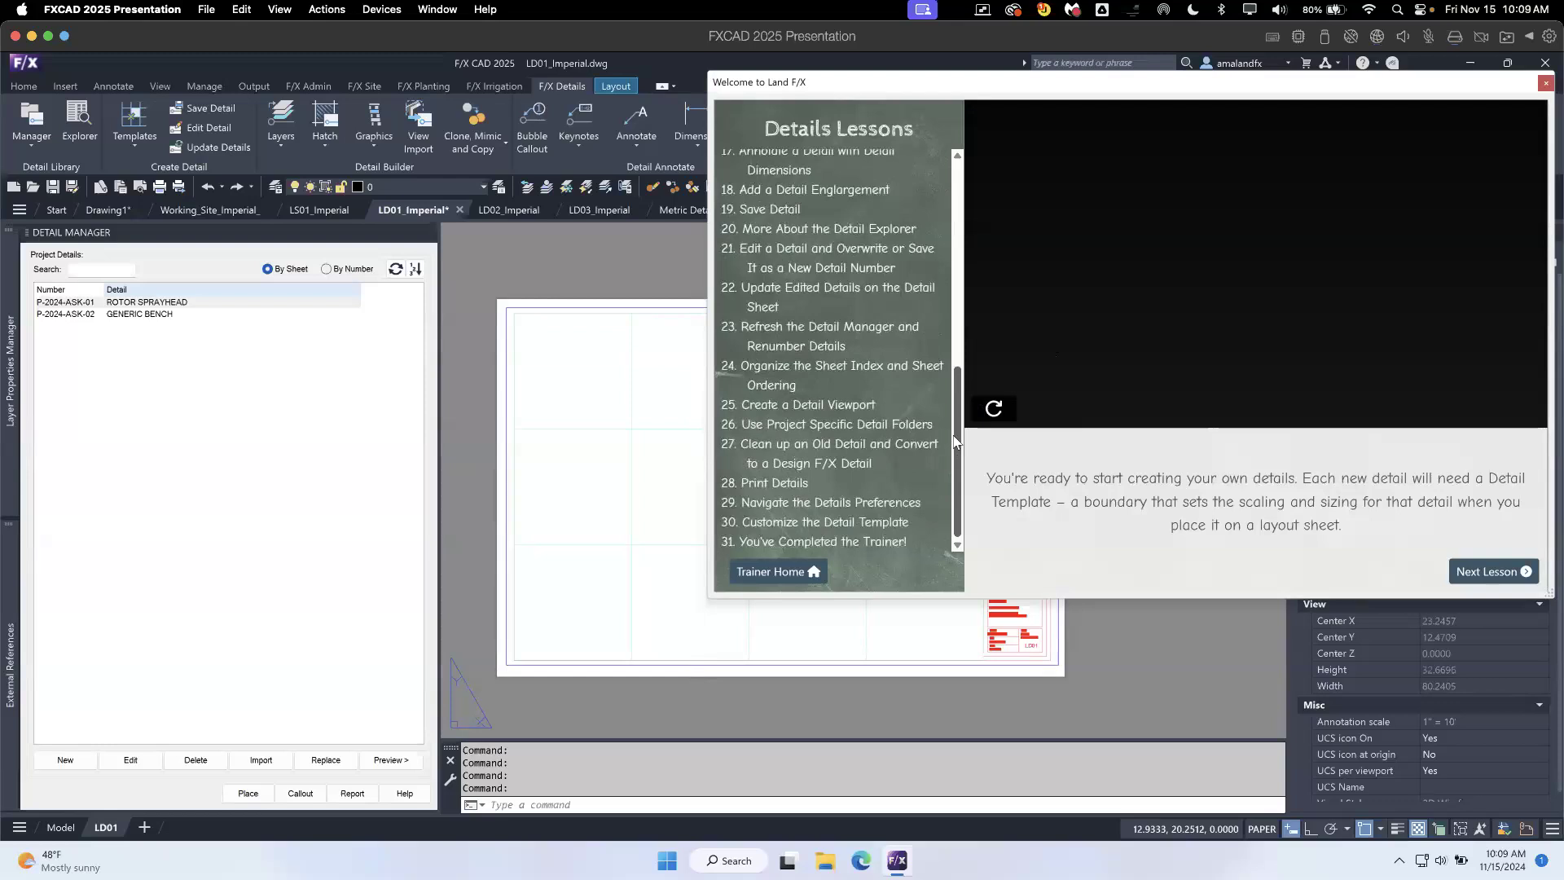
{"action": "left_click_drag", "start_coordinate": [954, 440], "coordinate": [954, 228]}
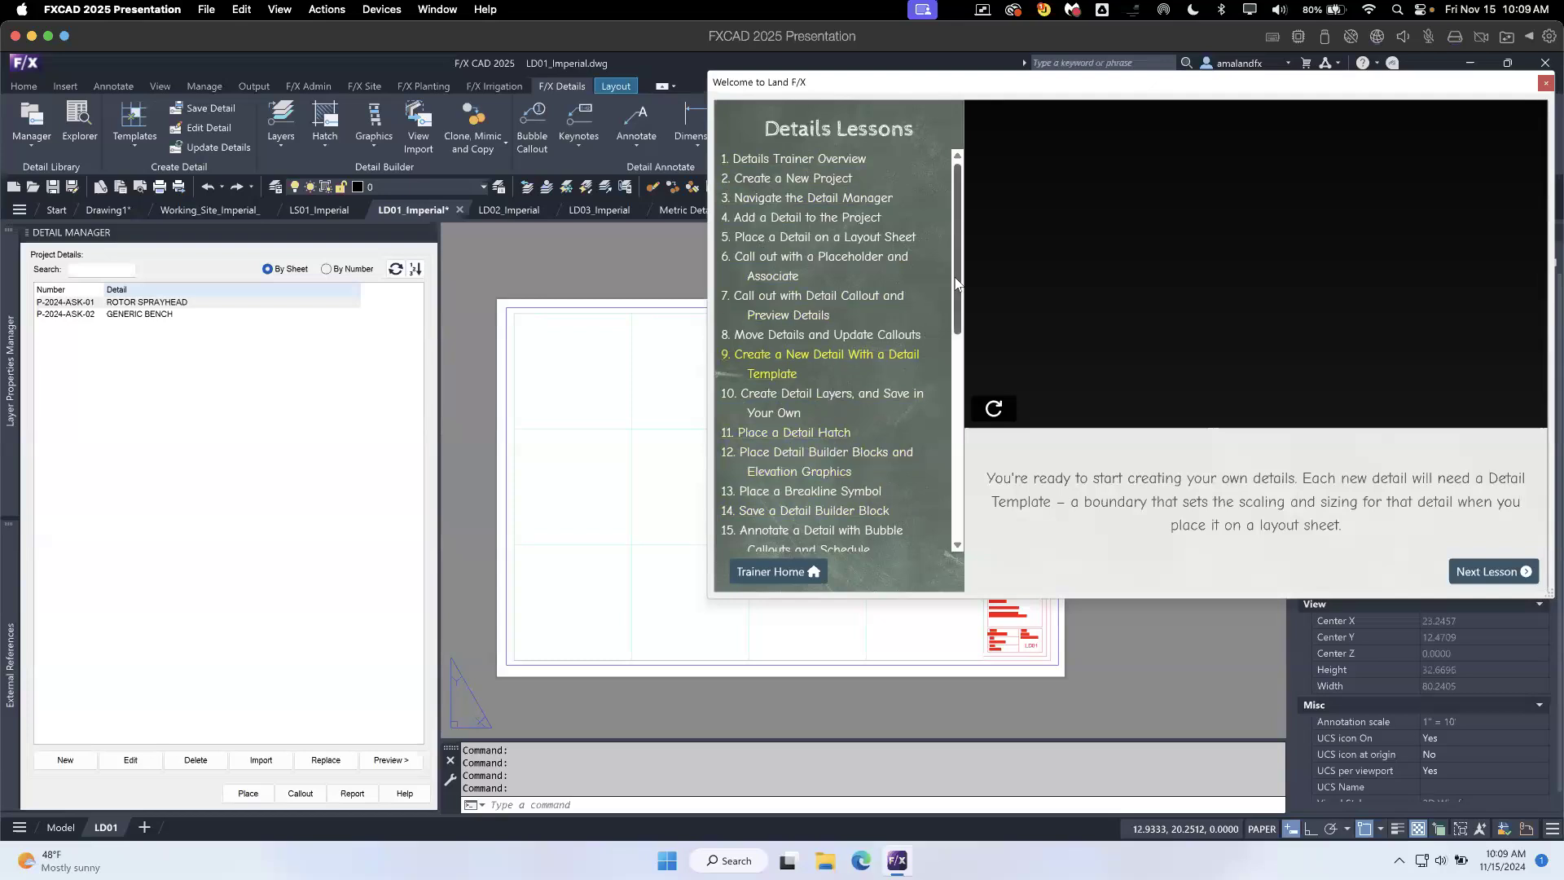
{"action": "left_click", "coordinate": [797, 572]}
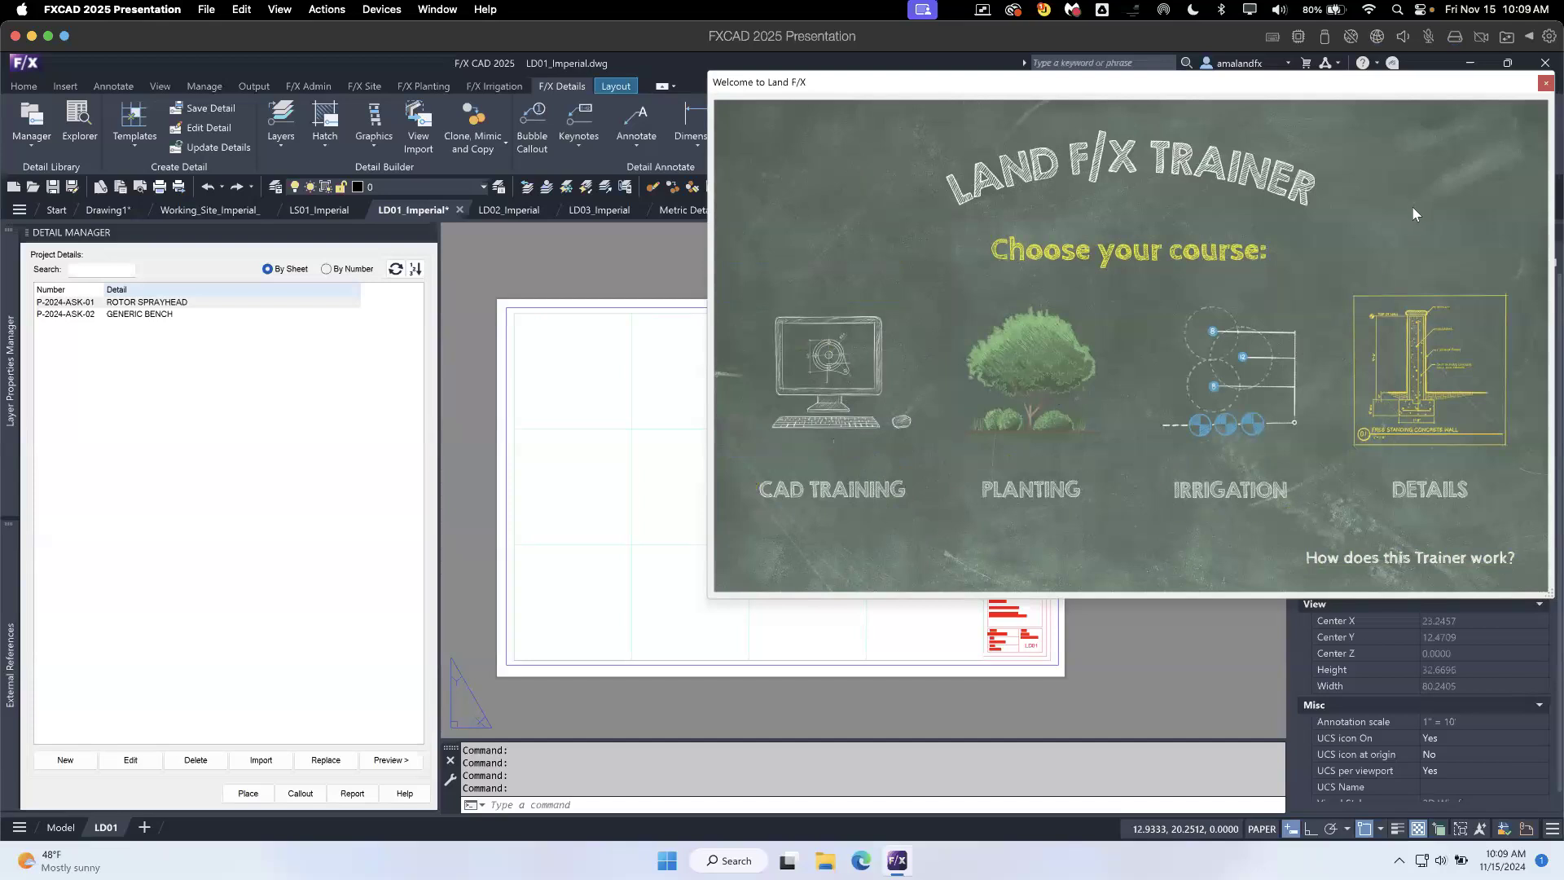
{"action": "left_click", "coordinate": [1546, 82]}
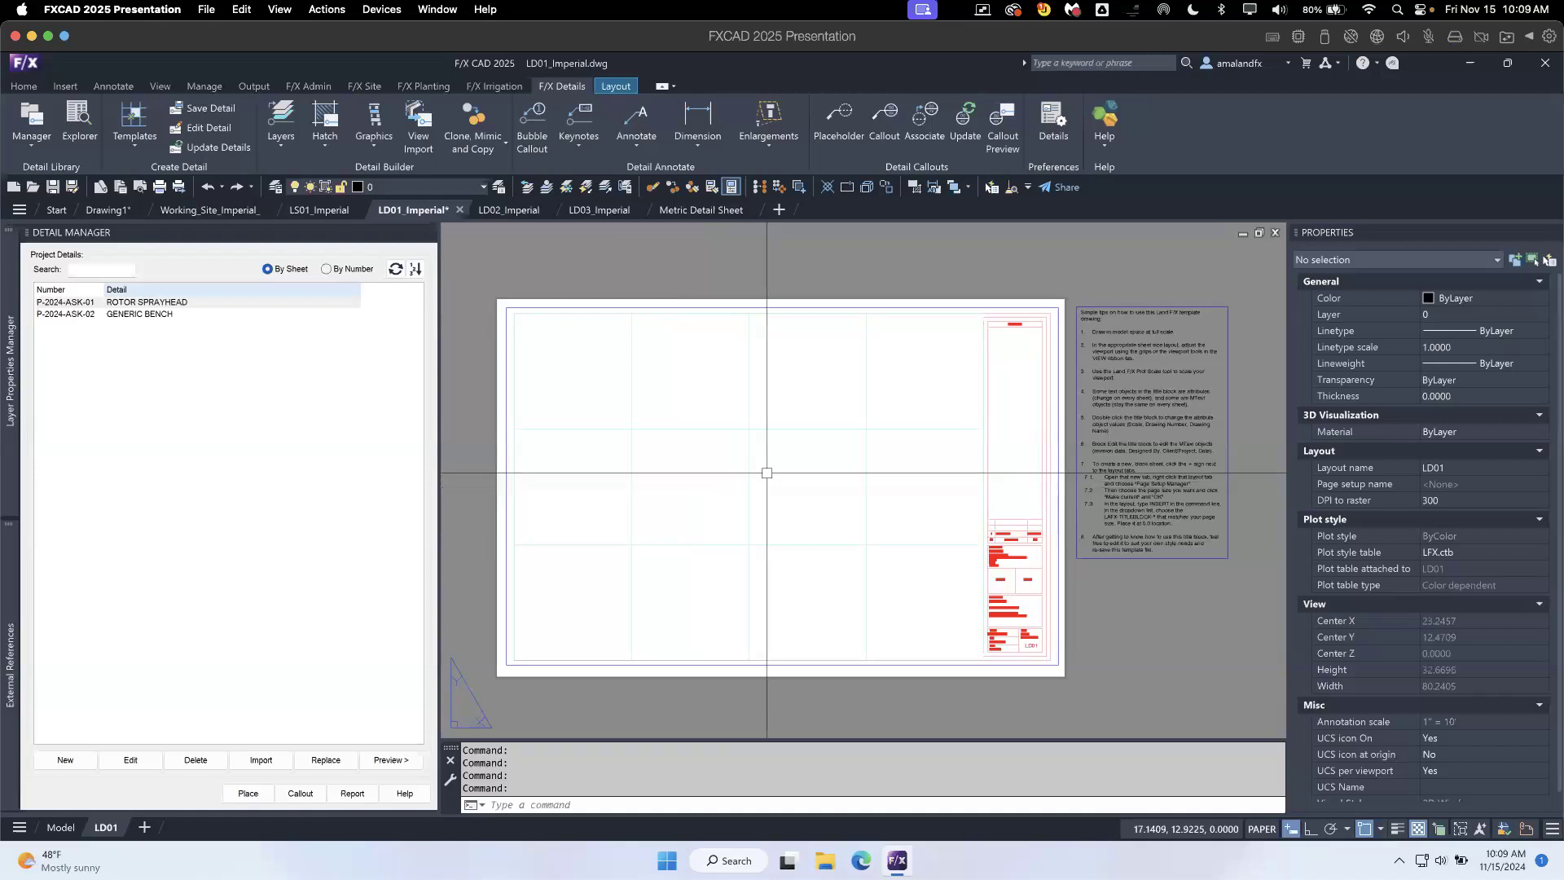
- Switch to the Metric Detail Sheet drawing
{"action": "left_click", "coordinate": [686, 212]}
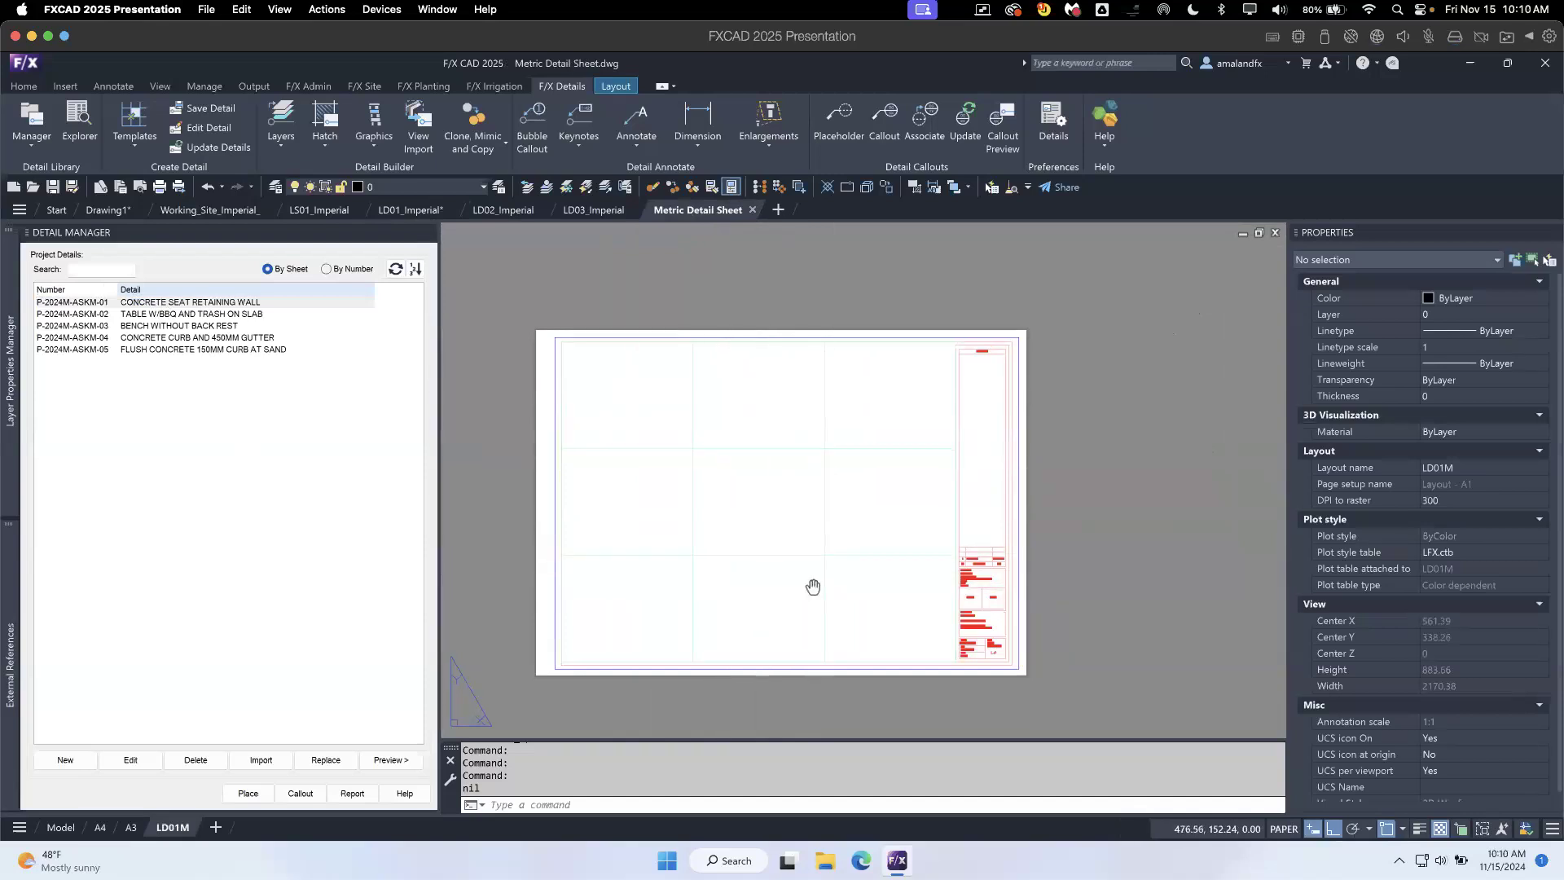
{"action": "middle_click_drag", "start_coordinate": [809, 587], "coordinate": [807, 554]}
{"action": "mouse_move", "coordinate": [712, 212]}
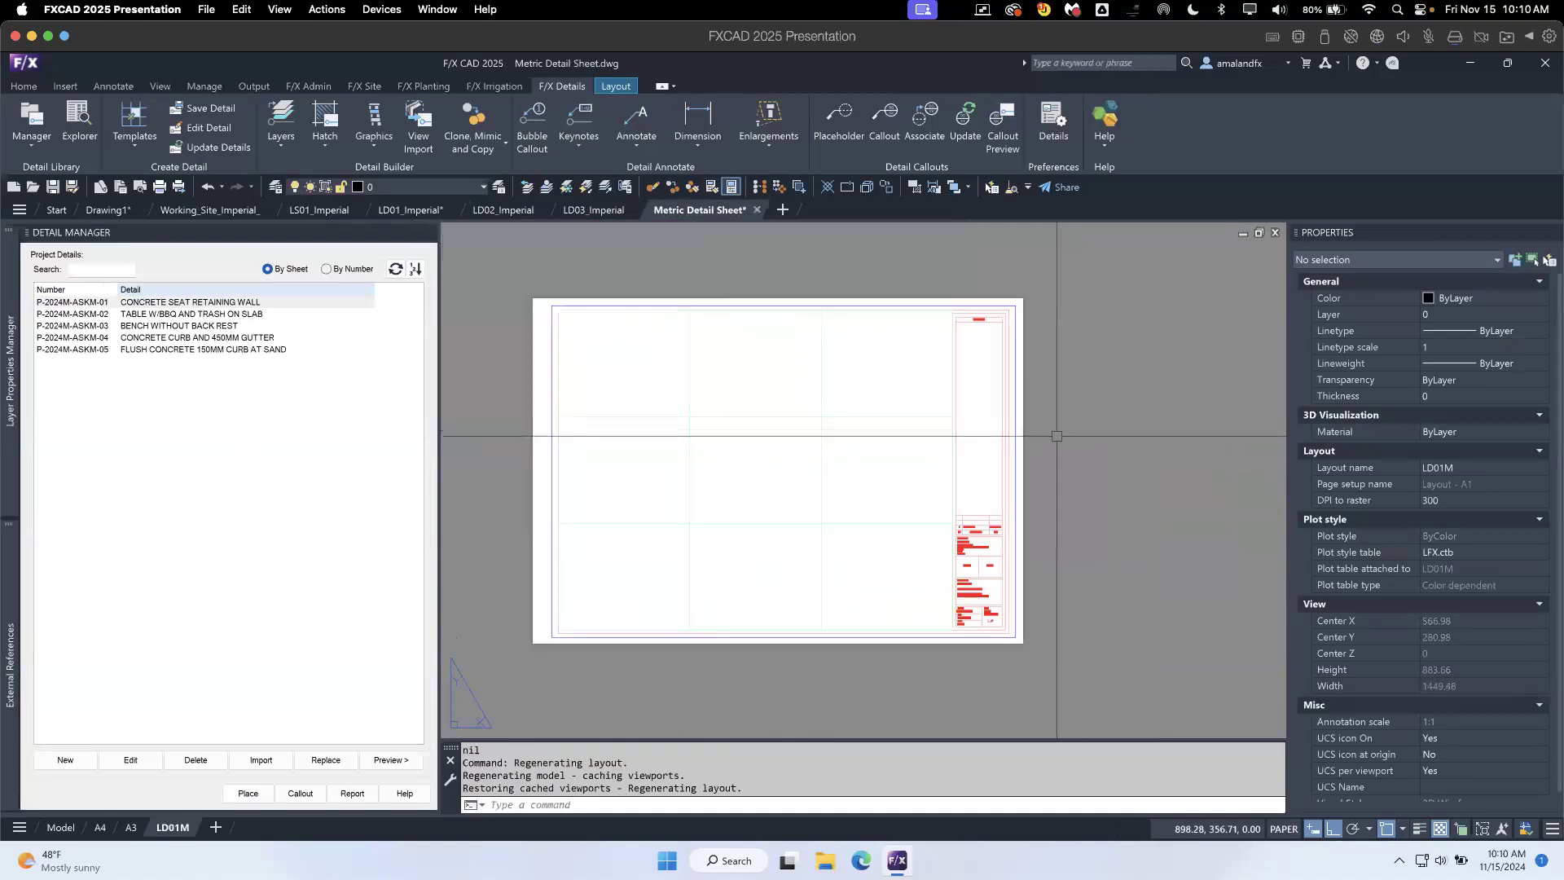
- Preview library detail 501, Concrete Curb and 450mm Gutter, for adding to the project, and finish without adding it
{"action": "left_click", "coordinate": [67, 761]}
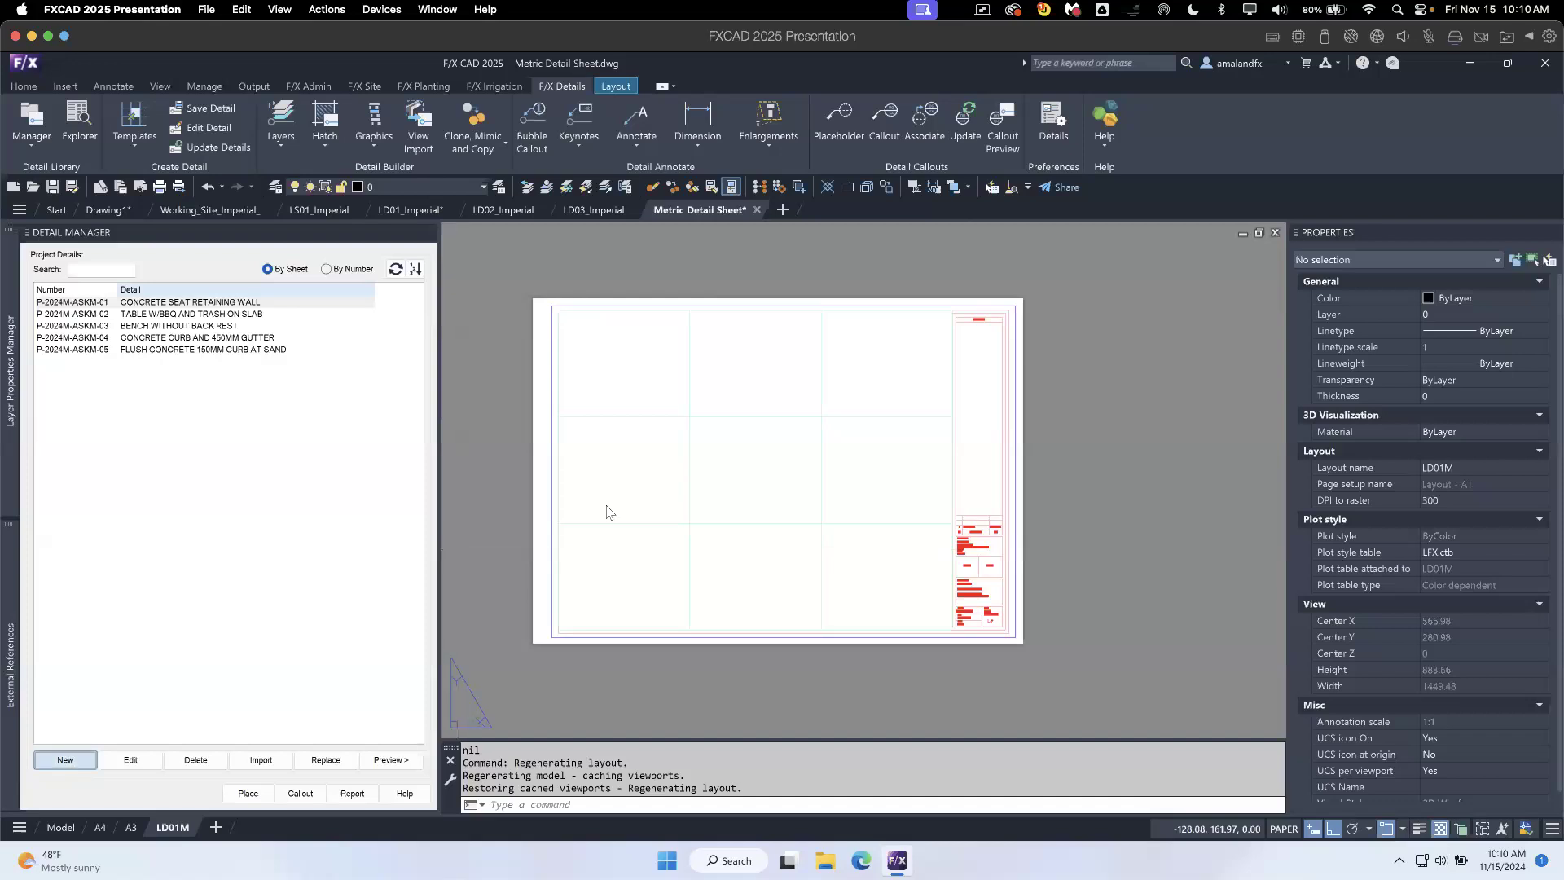
{"action": "left_click_drag", "start_coordinate": [454, 291], "coordinate": [465, 254]}
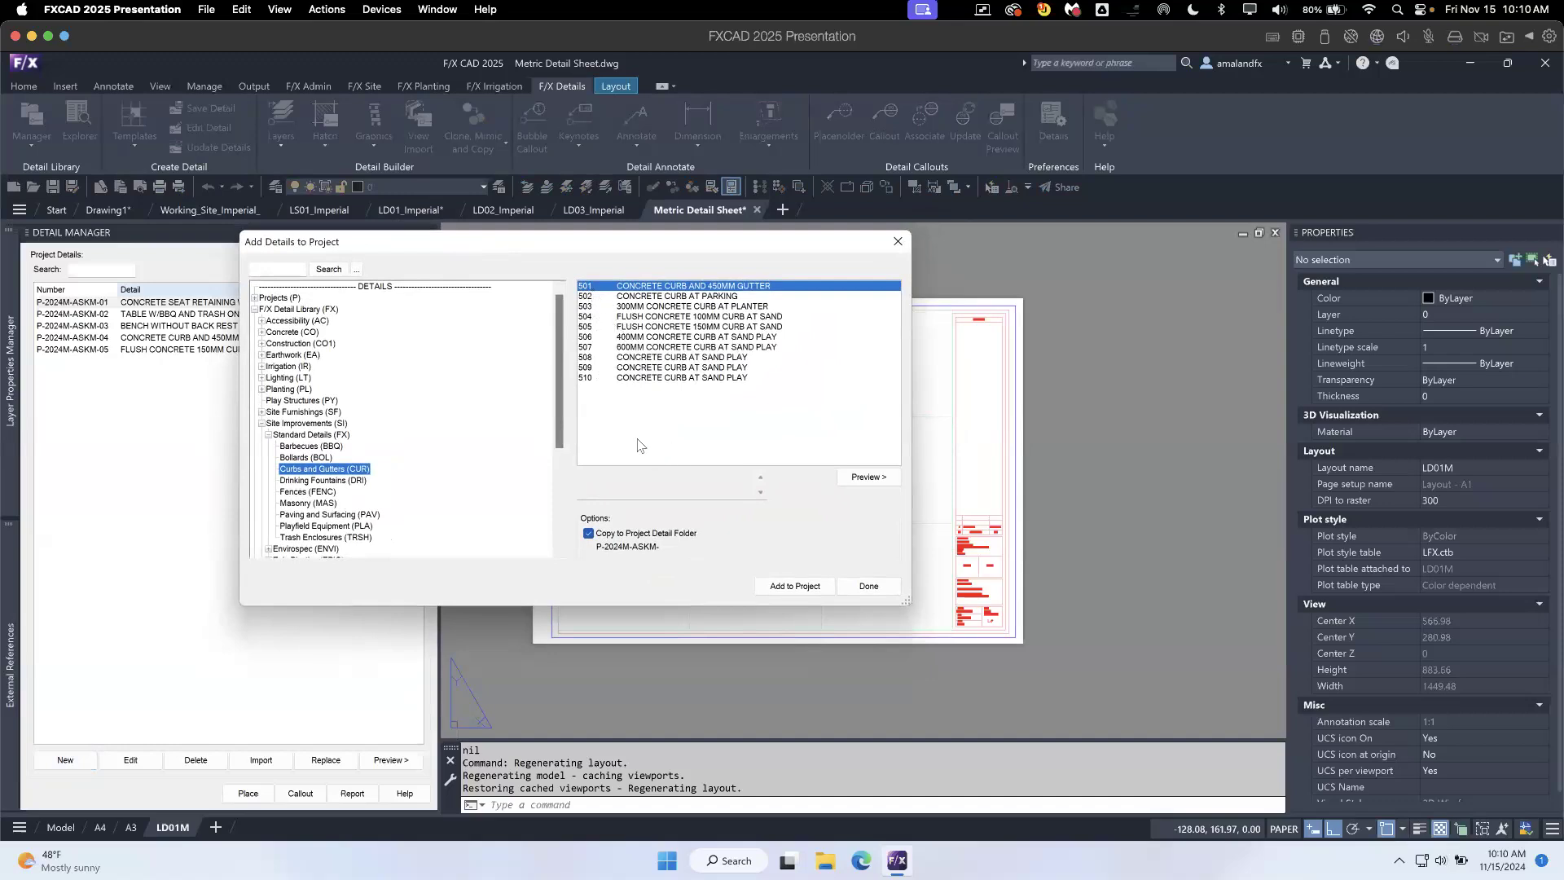
{"action": "left_click", "coordinate": [869, 476]}
{"action": "left_click_drag", "start_coordinate": [845, 245], "coordinate": [725, 256]}
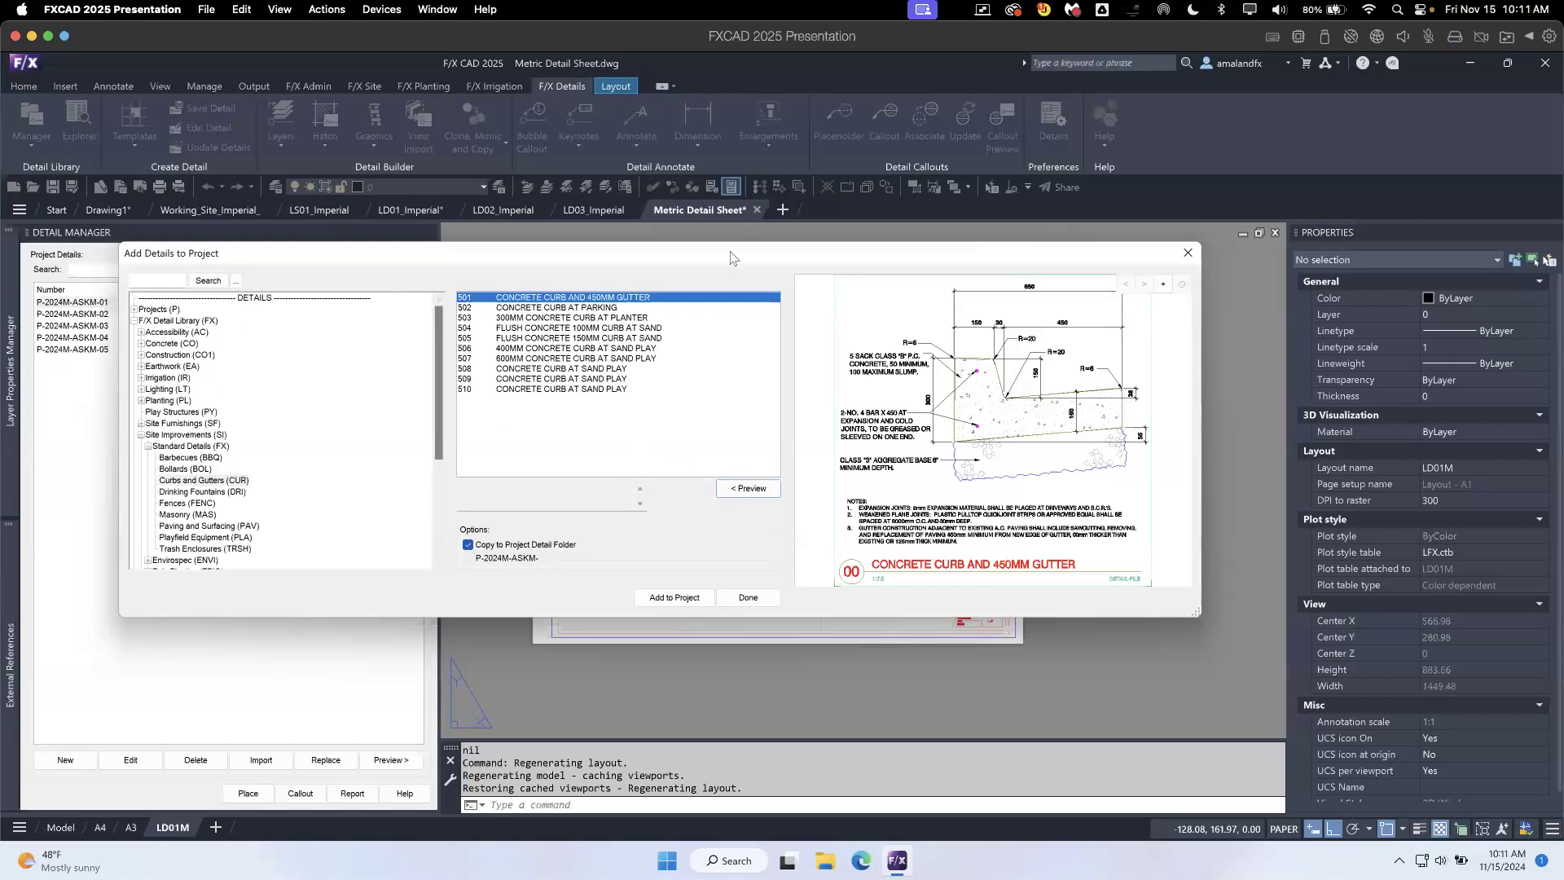
{"action": "left_click_drag", "start_coordinate": [730, 252], "coordinate": [953, 201]}
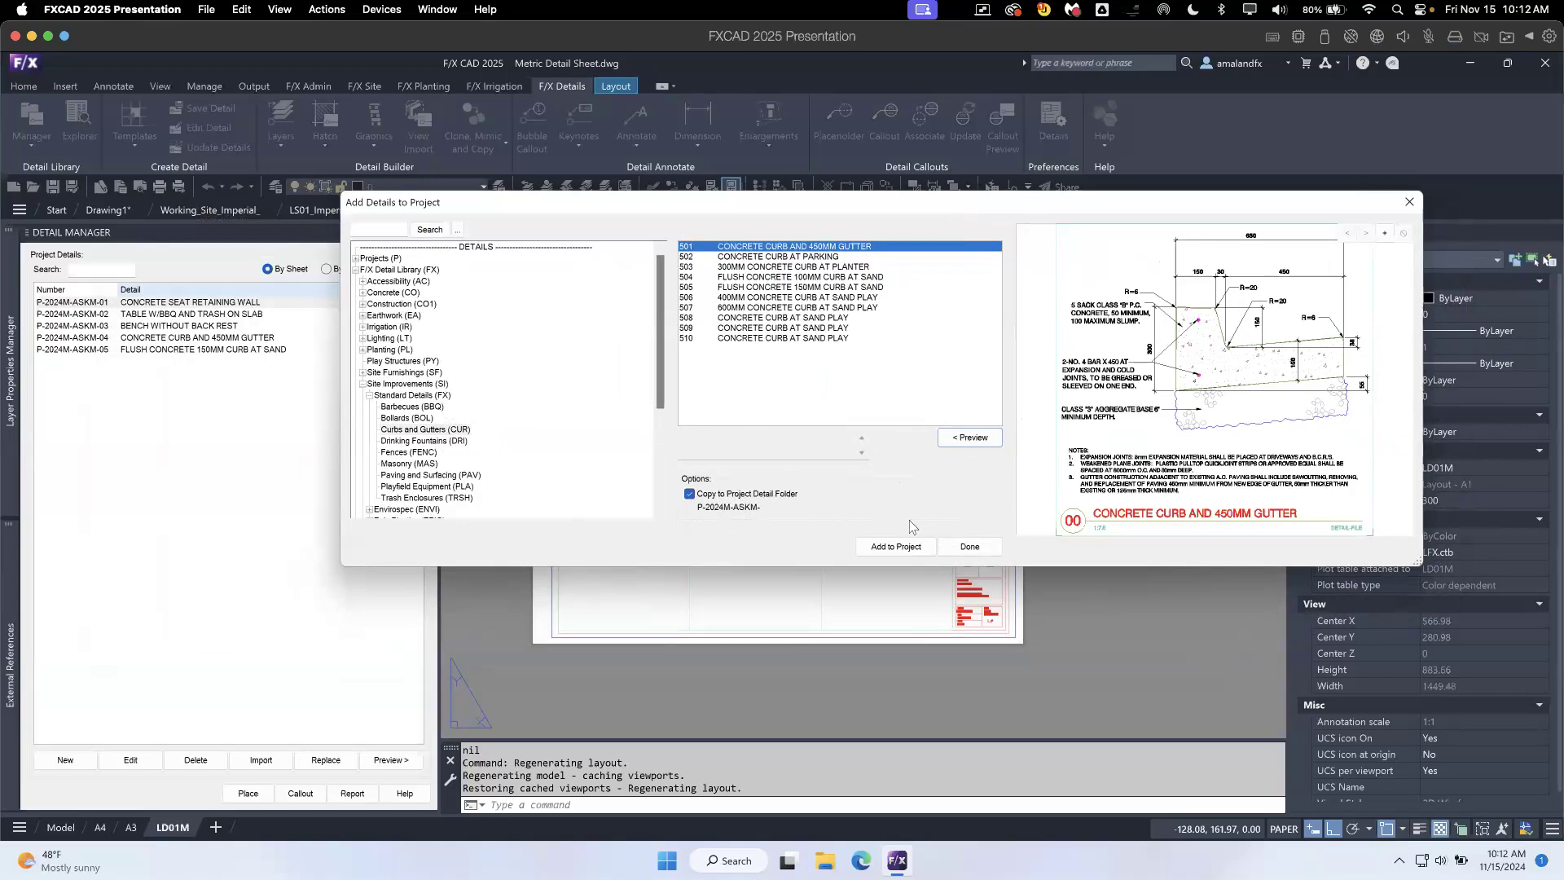
{"action": "left_click", "coordinate": [969, 545]}
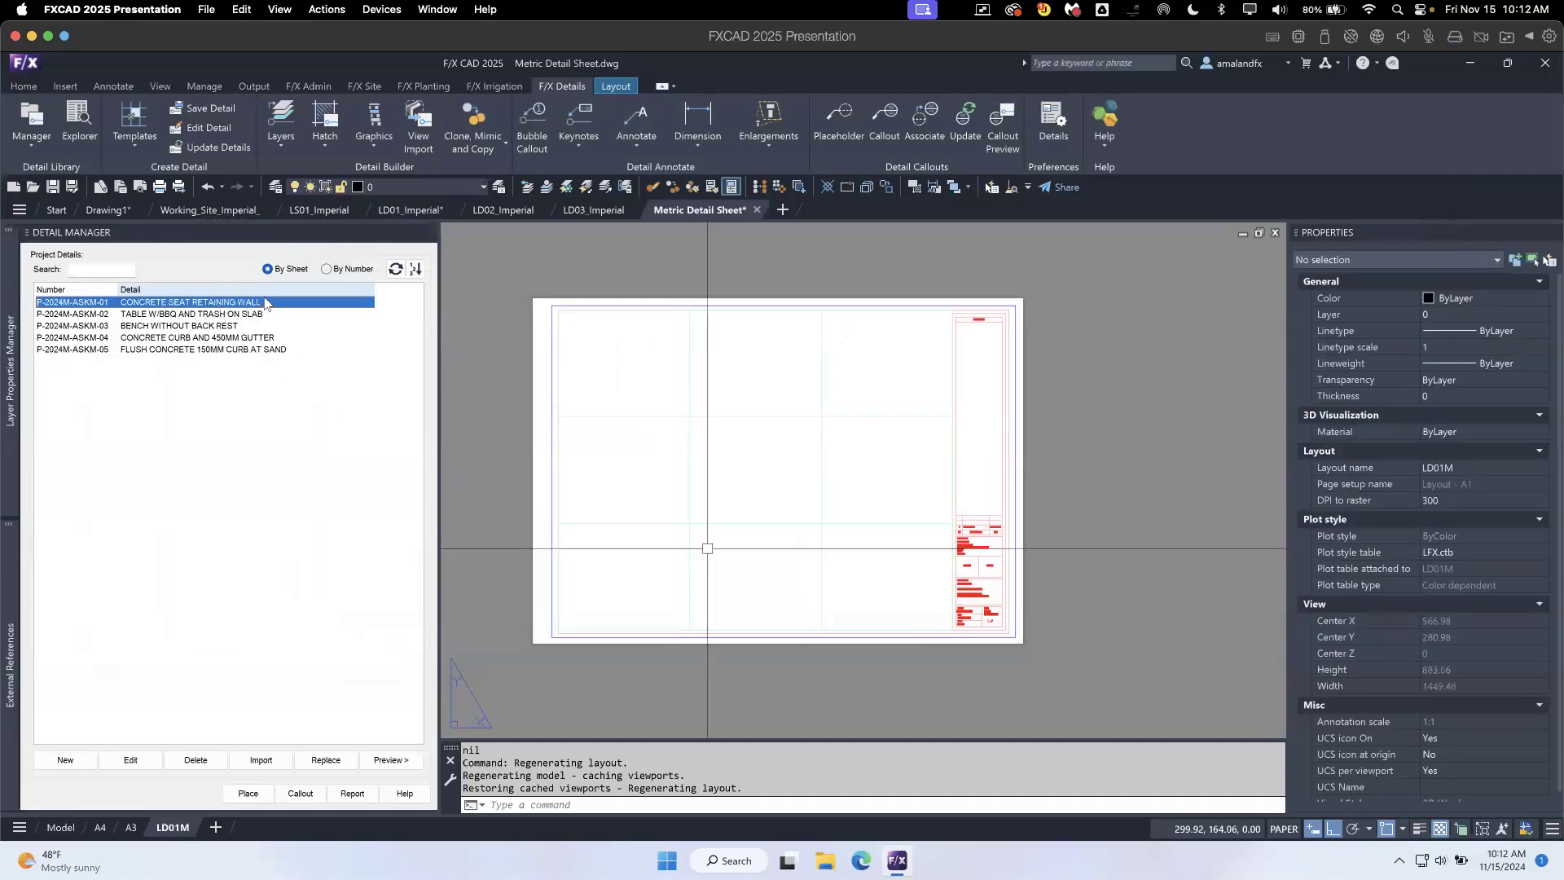
- Review the Detail Preferences of the Metric preference set, including template size, start position and numbering, and accept them
{"action": "left_click", "coordinate": [1059, 121]}
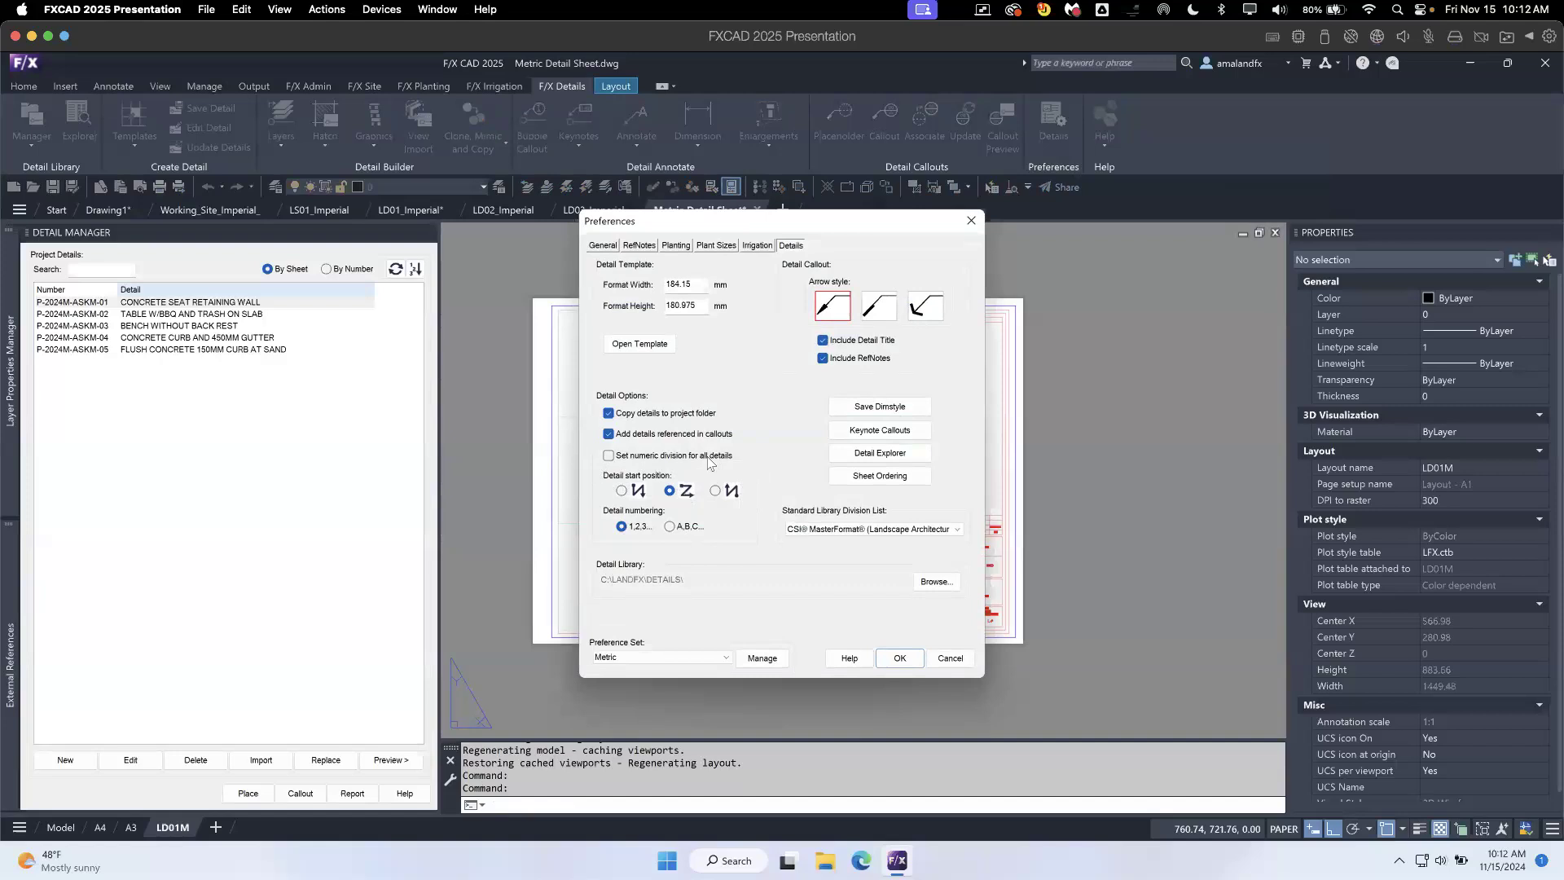
{"action": "left_click_drag", "start_coordinate": [787, 221], "coordinate": [1062, 214]}
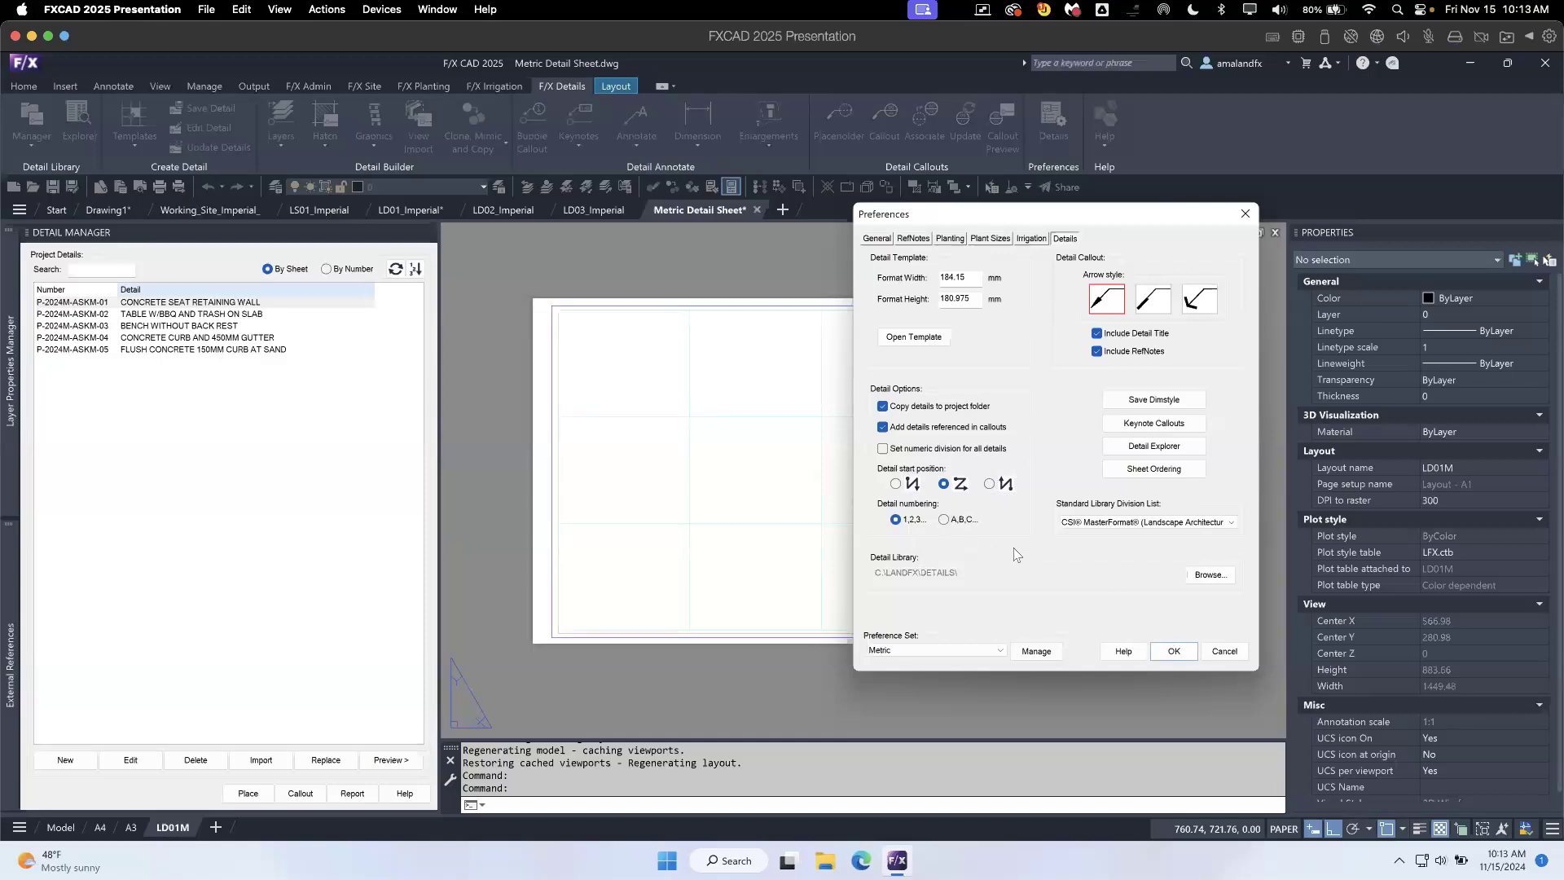
{"action": "left_click", "coordinate": [1174, 652]}
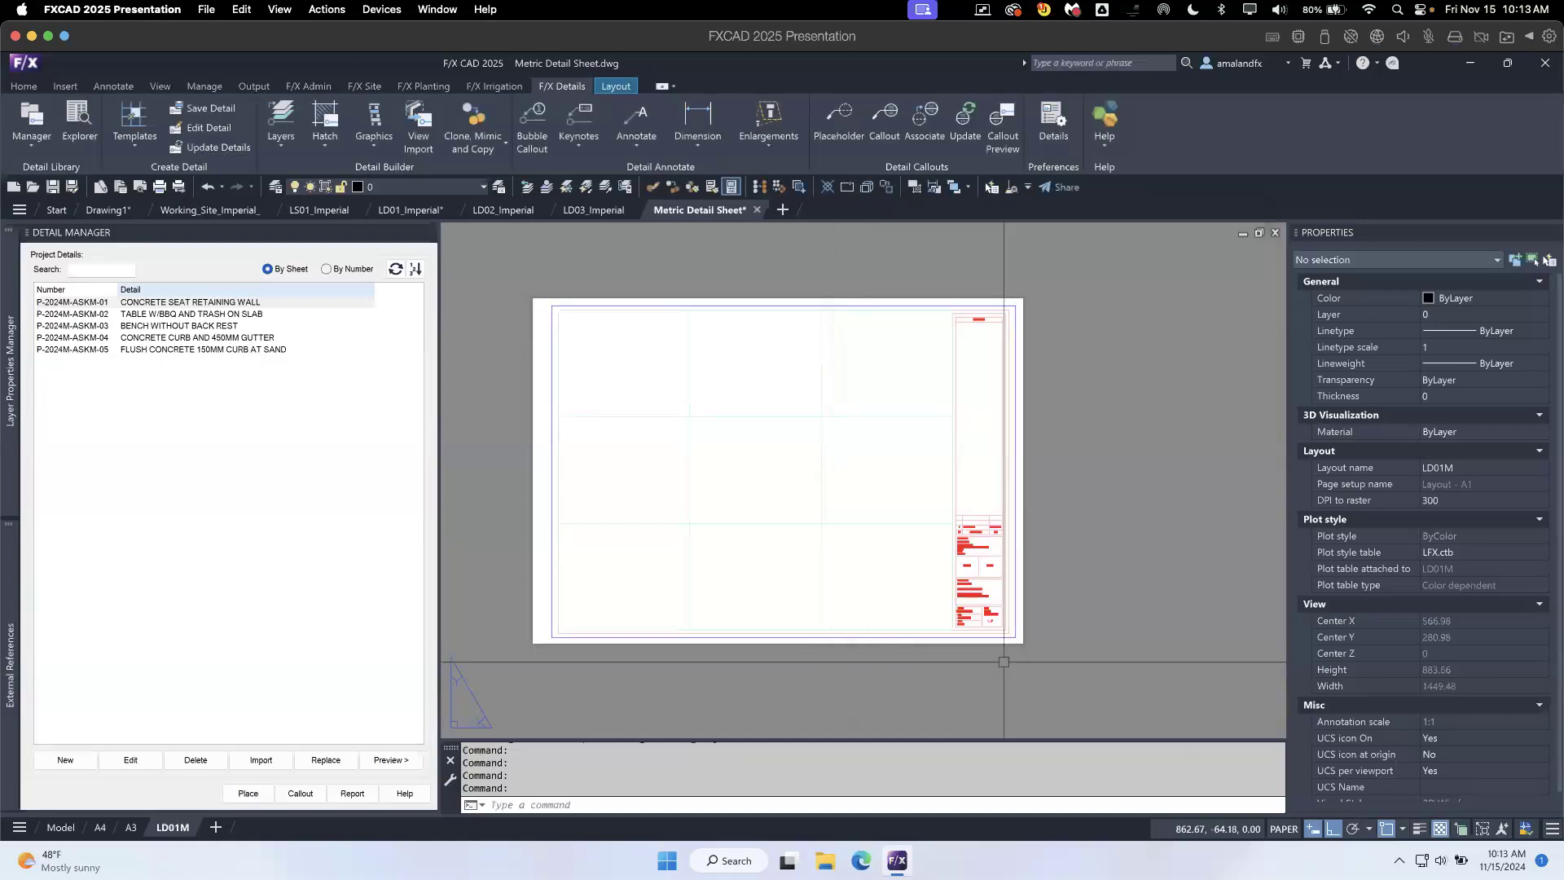
- Place all five project details, P-2024M-ASKM-01 through P-2024M-ASKM-05, on the LD01M layout sheet
{"action": "left_click", "coordinate": [213, 304]}
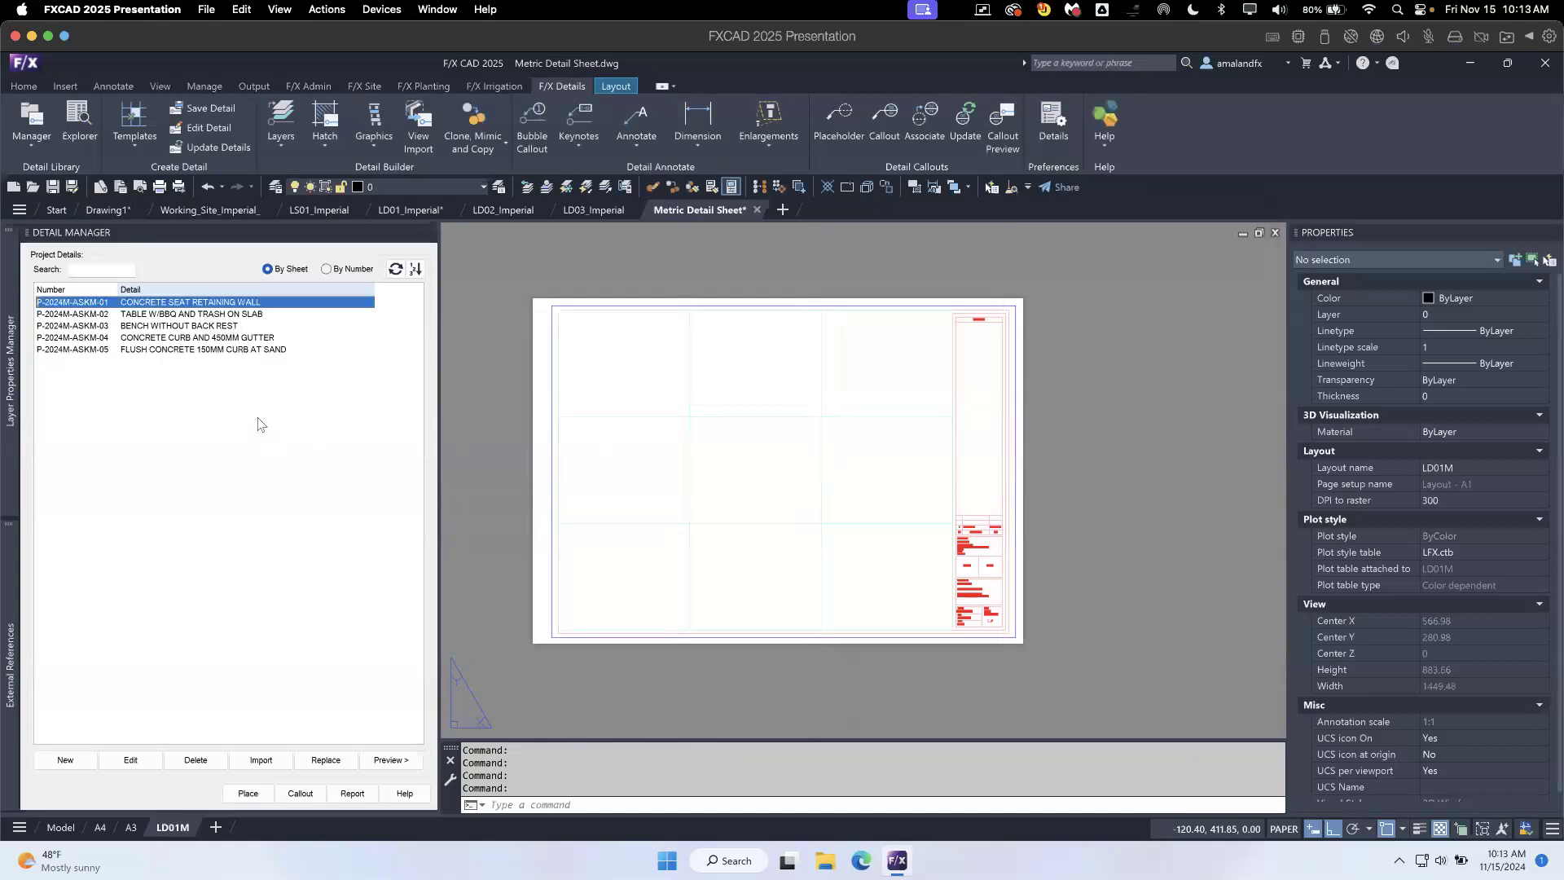
{"action": "left_click", "coordinate": [243, 350], "text": "shift"}
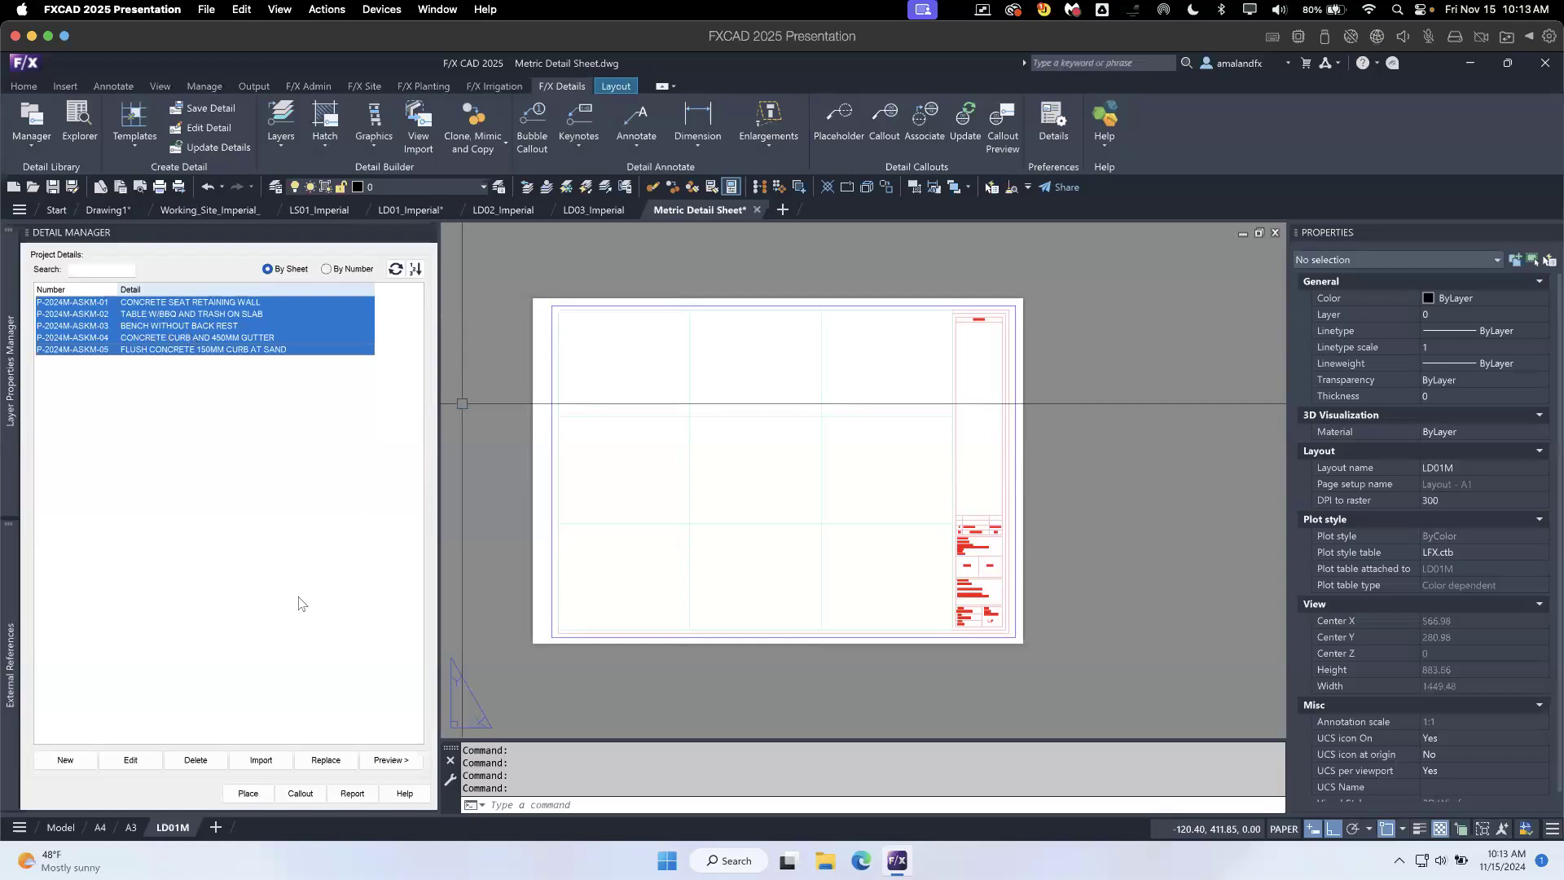
{"action": "left_click", "coordinate": [249, 795]}
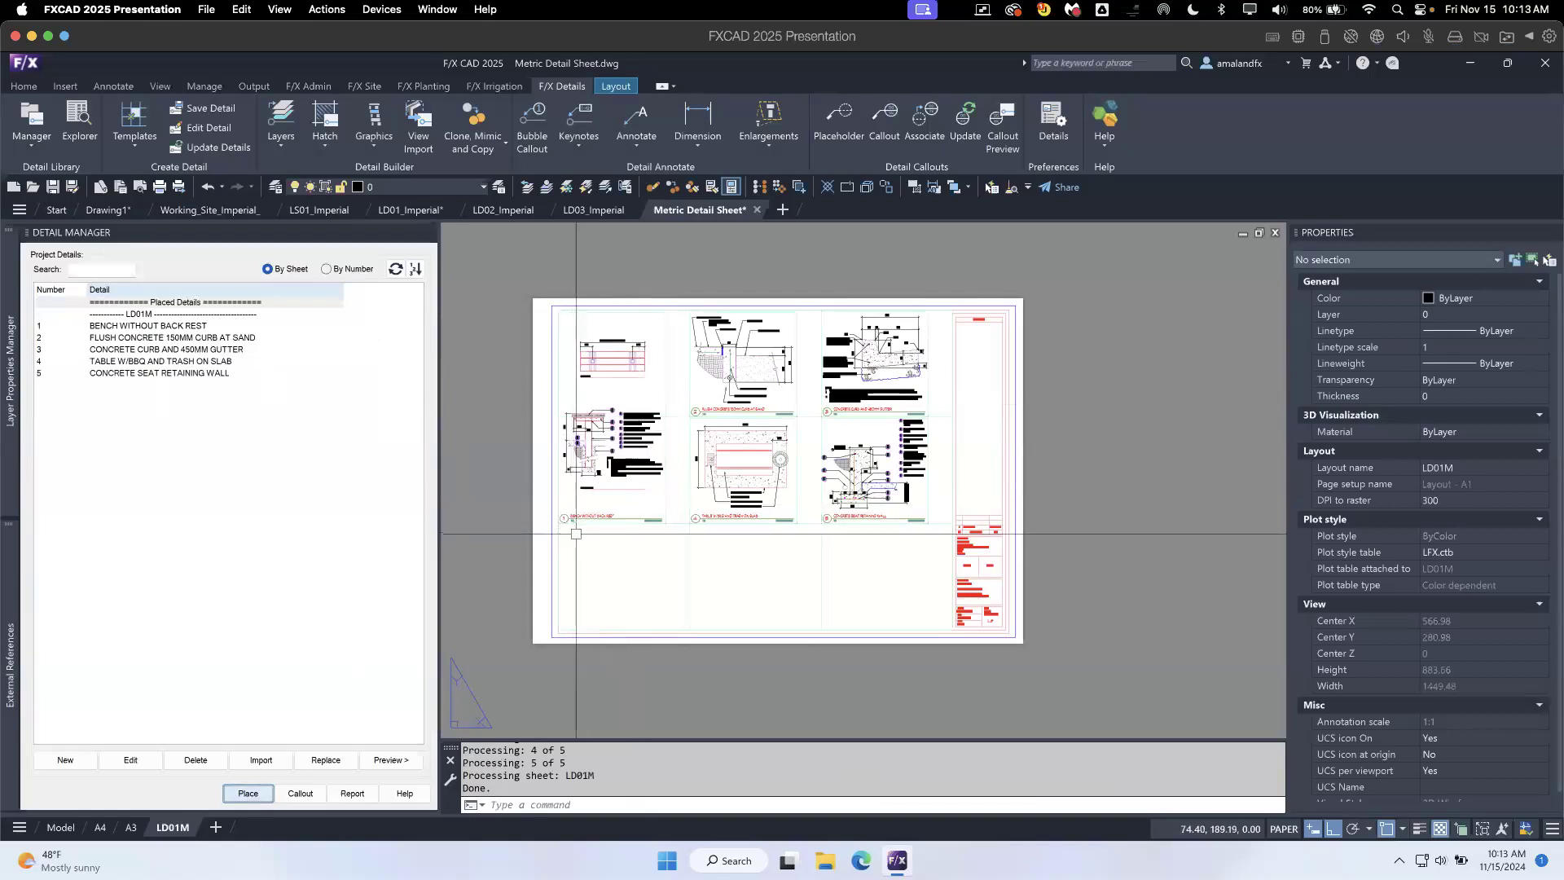
- Examine the placed details on the LD01M sheet, including the double-height Bench Without Back Rest block, their layout and numbering
{"action": "scroll", "coordinate": [628, 490], "scroll_direction": "up", "scroll_amount": 2}
{"action": "left_click", "coordinate": [615, 502]}
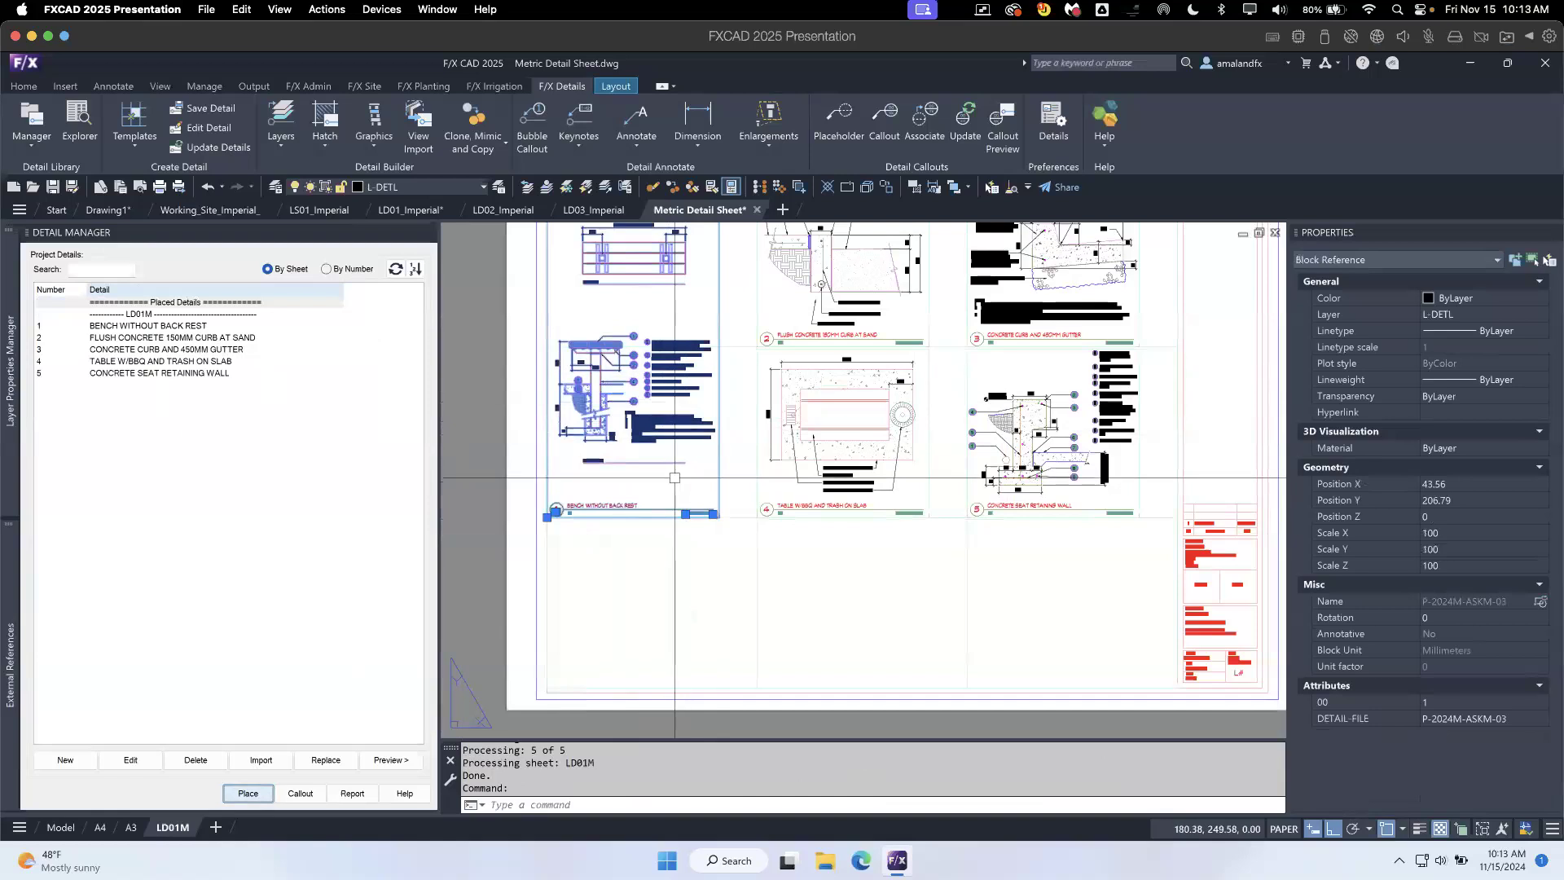
{"action": "scroll", "coordinate": [744, 424], "scroll_direction": "down", "scroll_amount": 2}
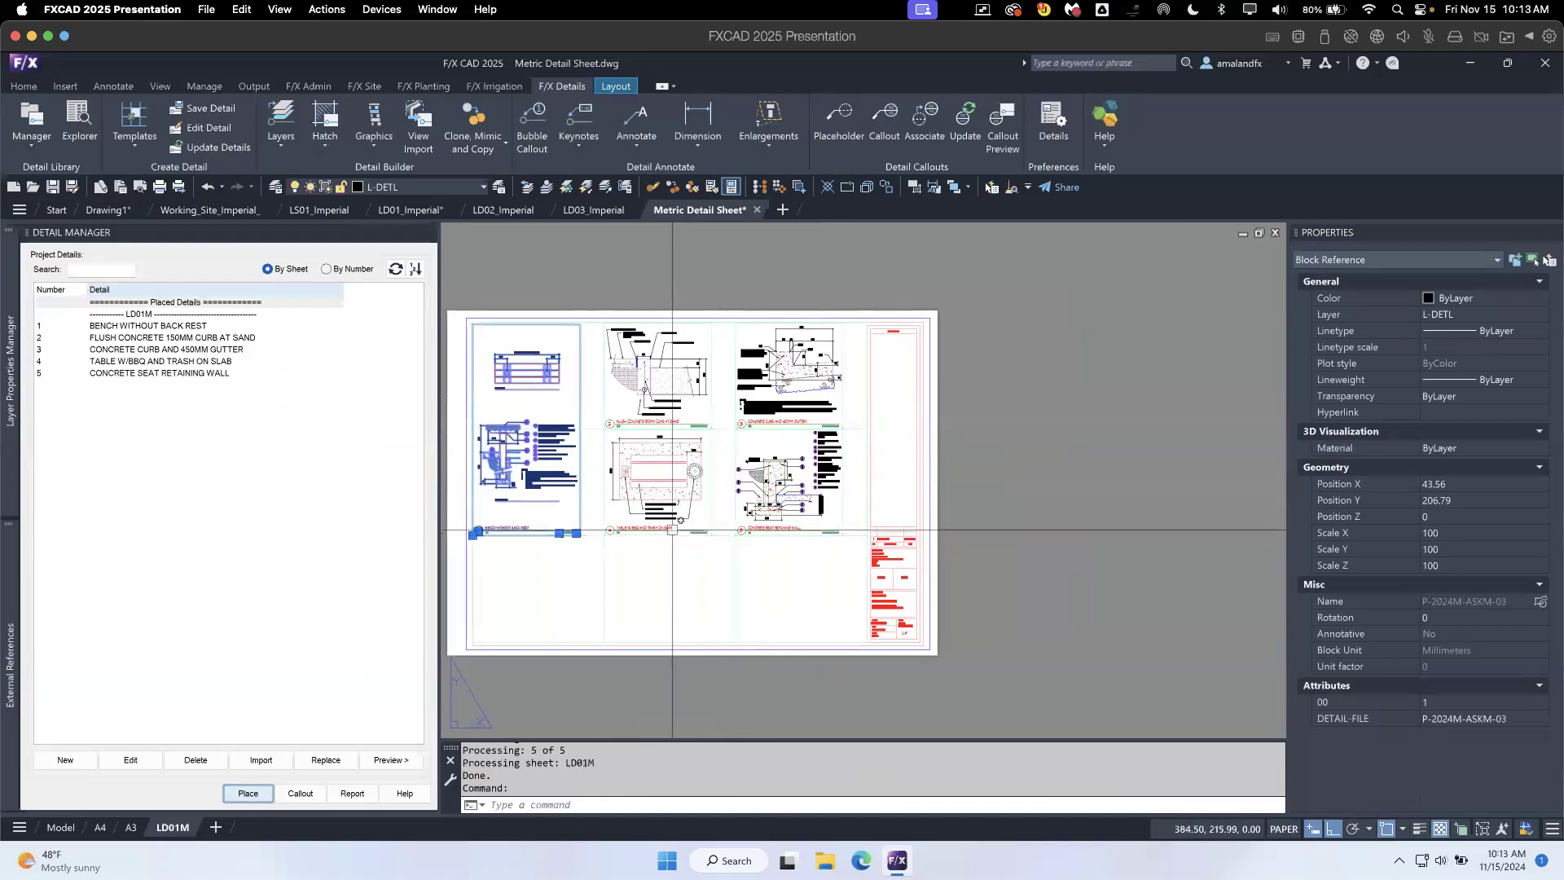
{"action": "left_click", "coordinate": [662, 595]}
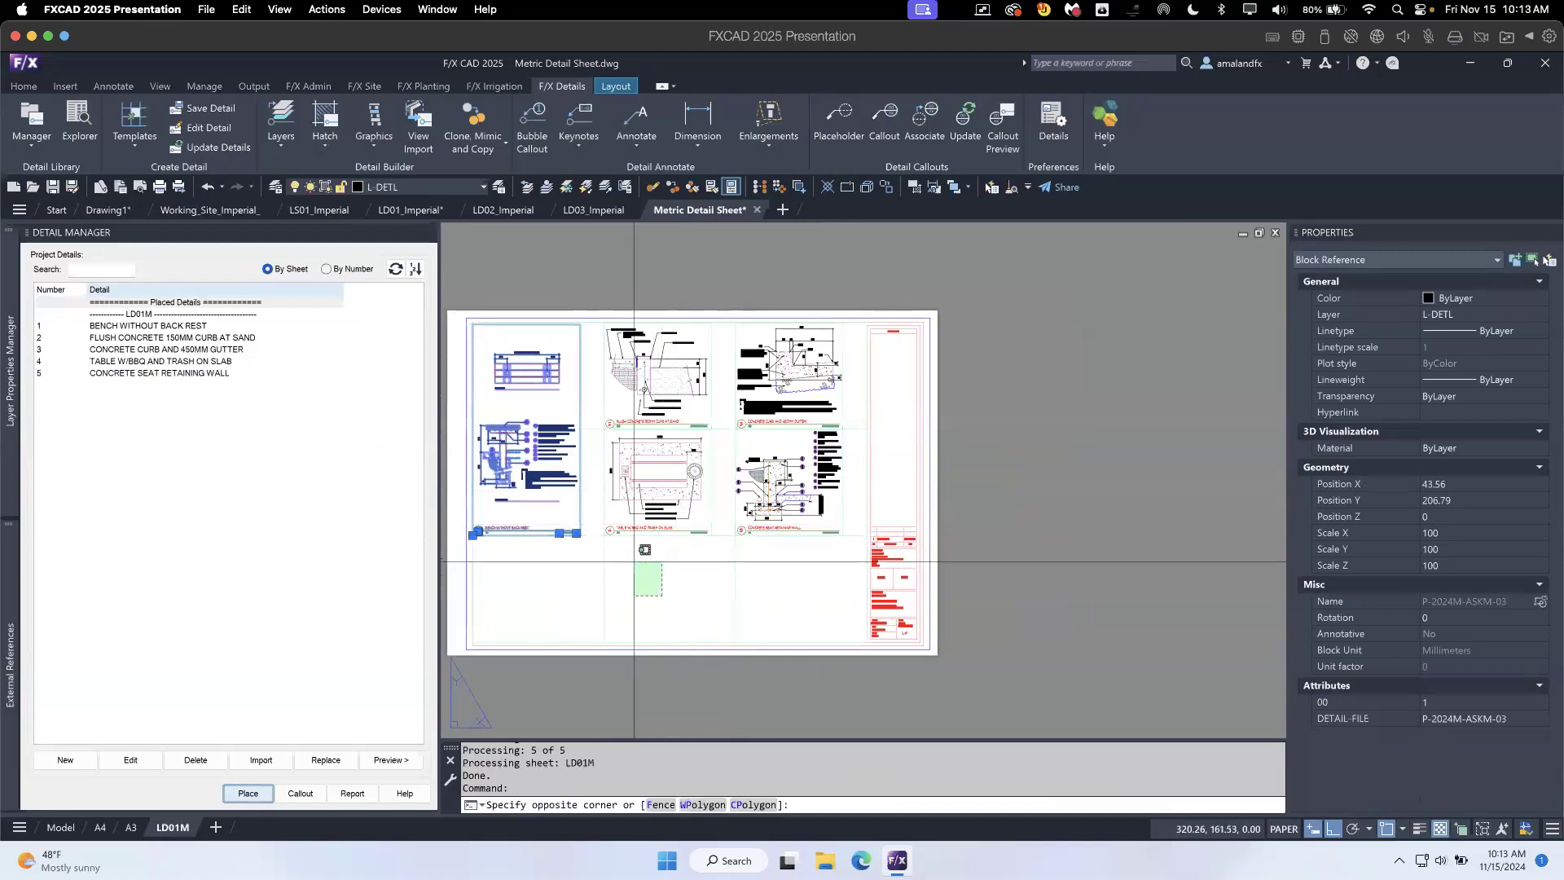
{"action": "left_click", "coordinate": [633, 561]}
{"action": "key", "text": "Escape"}
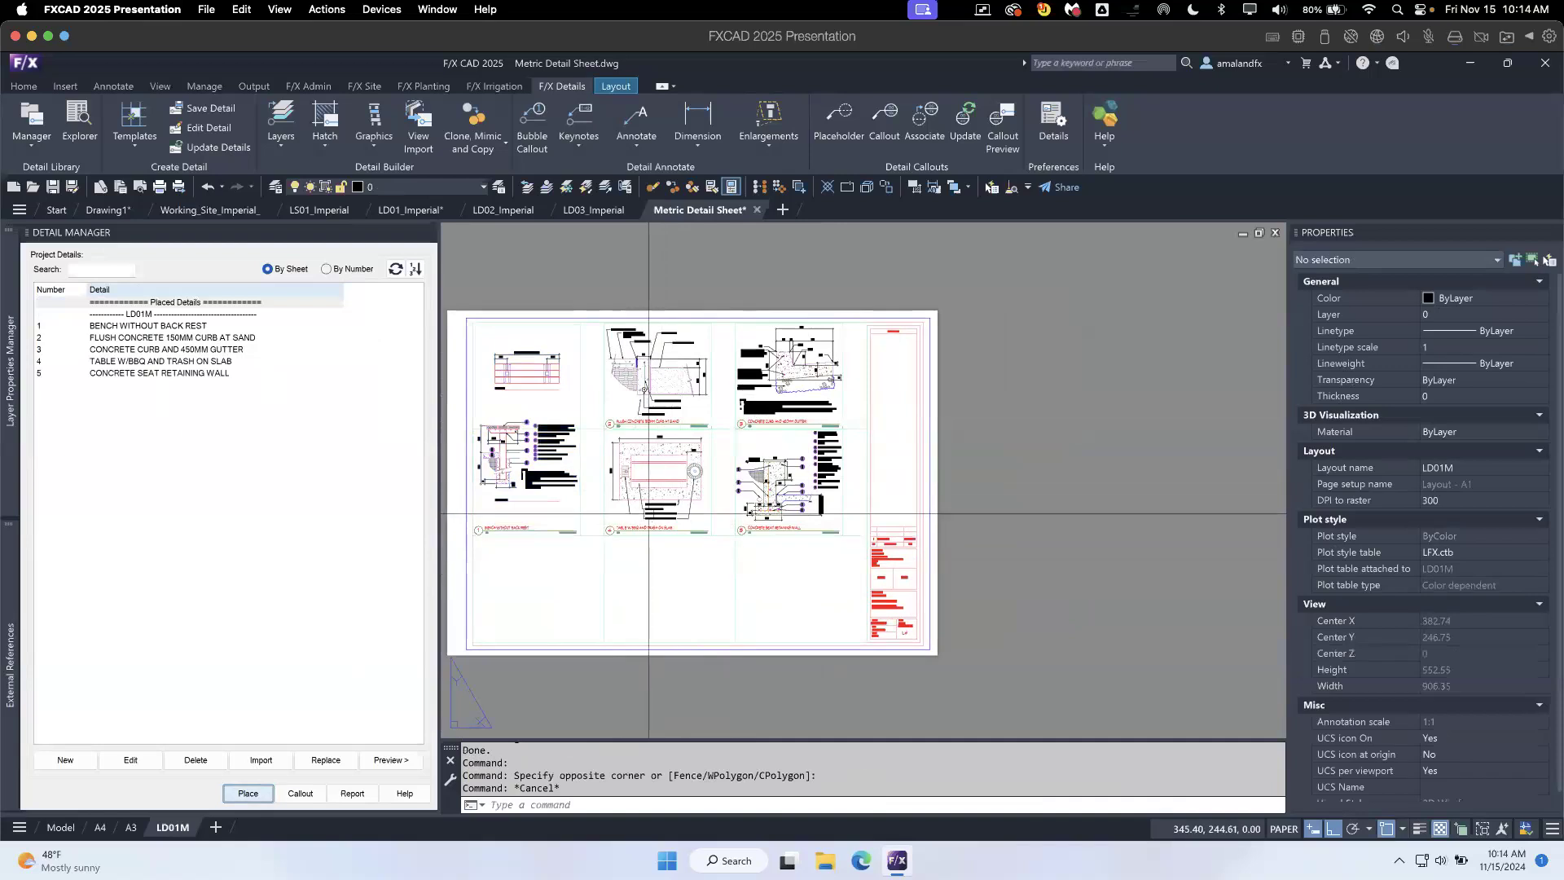
{"action": "middle_click_drag", "start_coordinate": [653, 559], "coordinate": [675, 549]}
{"action": "scroll", "coordinate": [829, 522], "scroll_direction": "up", "scroll_amount": 3}
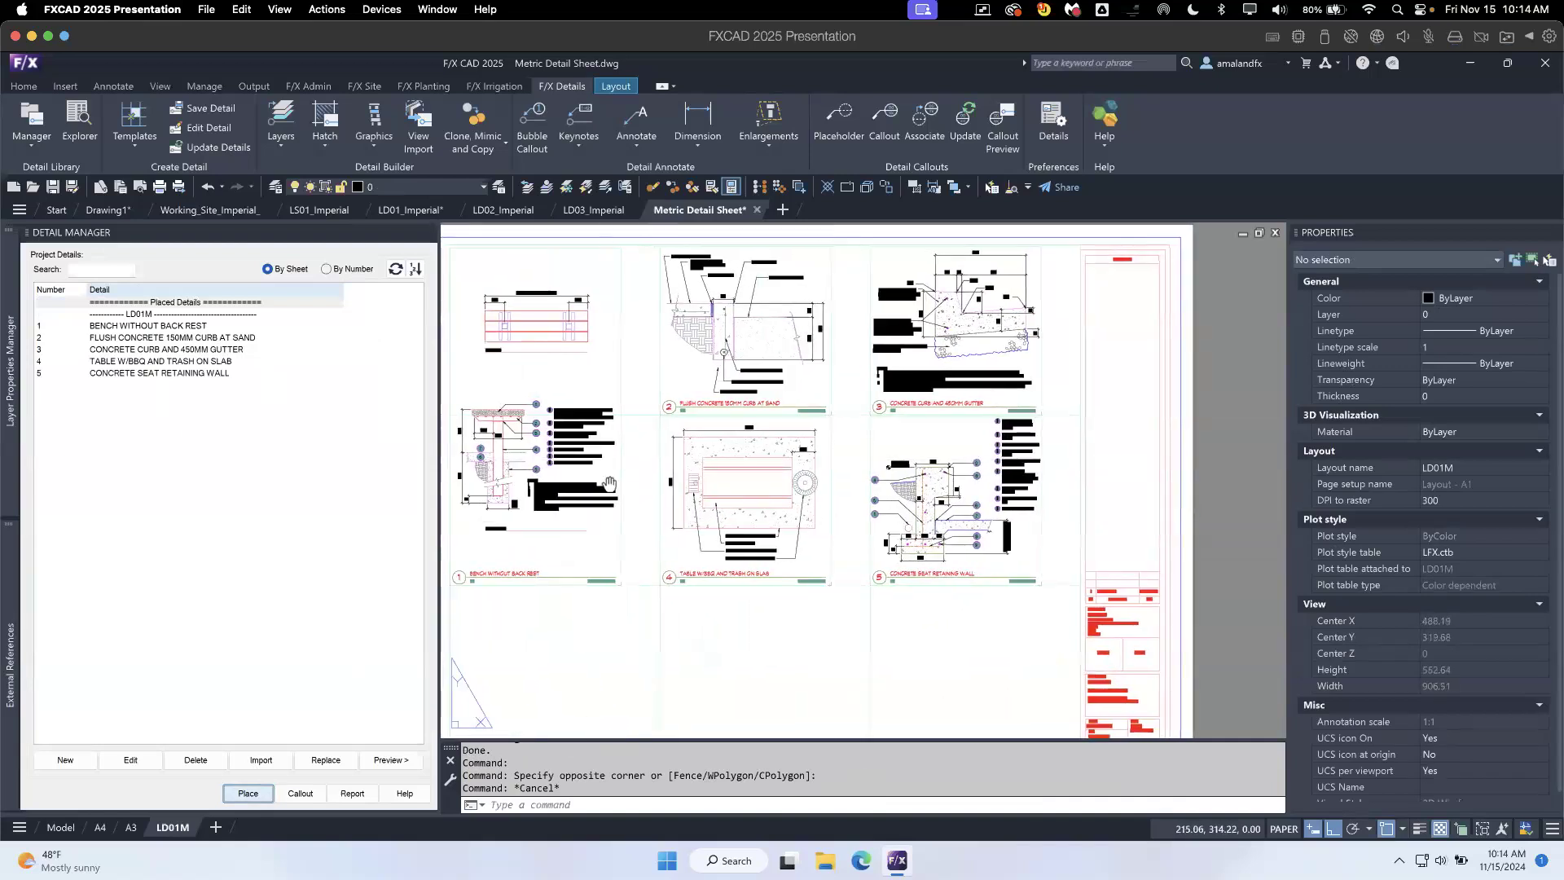
{"action": "middle_click_drag", "start_coordinate": [829, 521], "coordinate": [937, 519]}
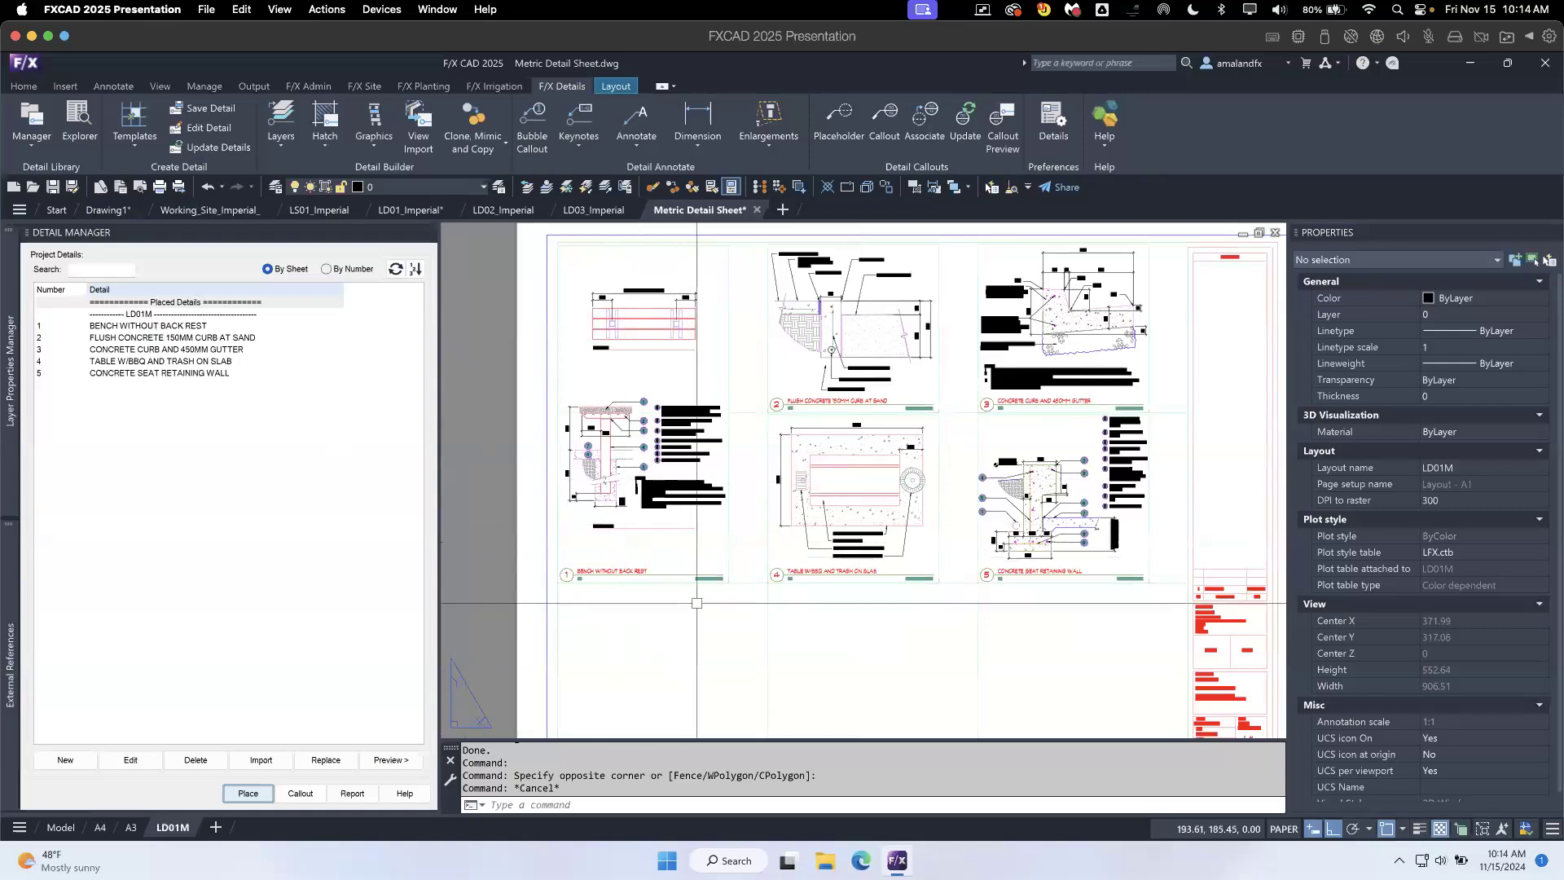
{"action": "scroll", "coordinate": [982, 664], "scroll_direction": "down", "scroll_amount": 2}
{"action": "middle_click_drag", "start_coordinate": [982, 664], "coordinate": [842, 576]}
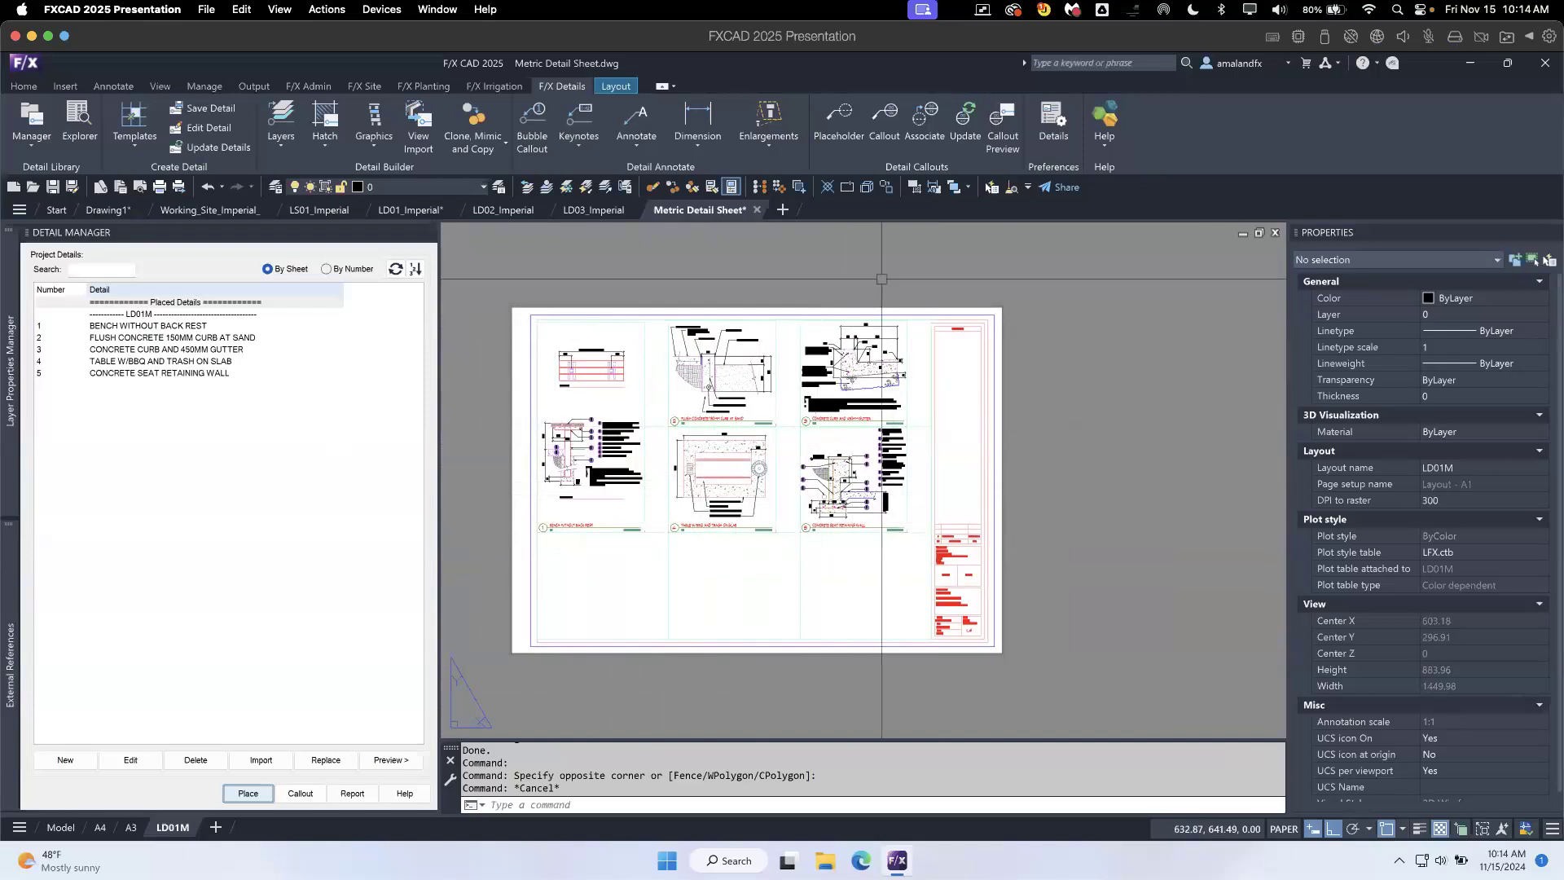
- Close the Detail Explorer opened for the metric sheet, switch to the LD01_Imperial drawing, and open the Detail Explorer there
{"action": "left_click", "coordinate": [79, 122]}
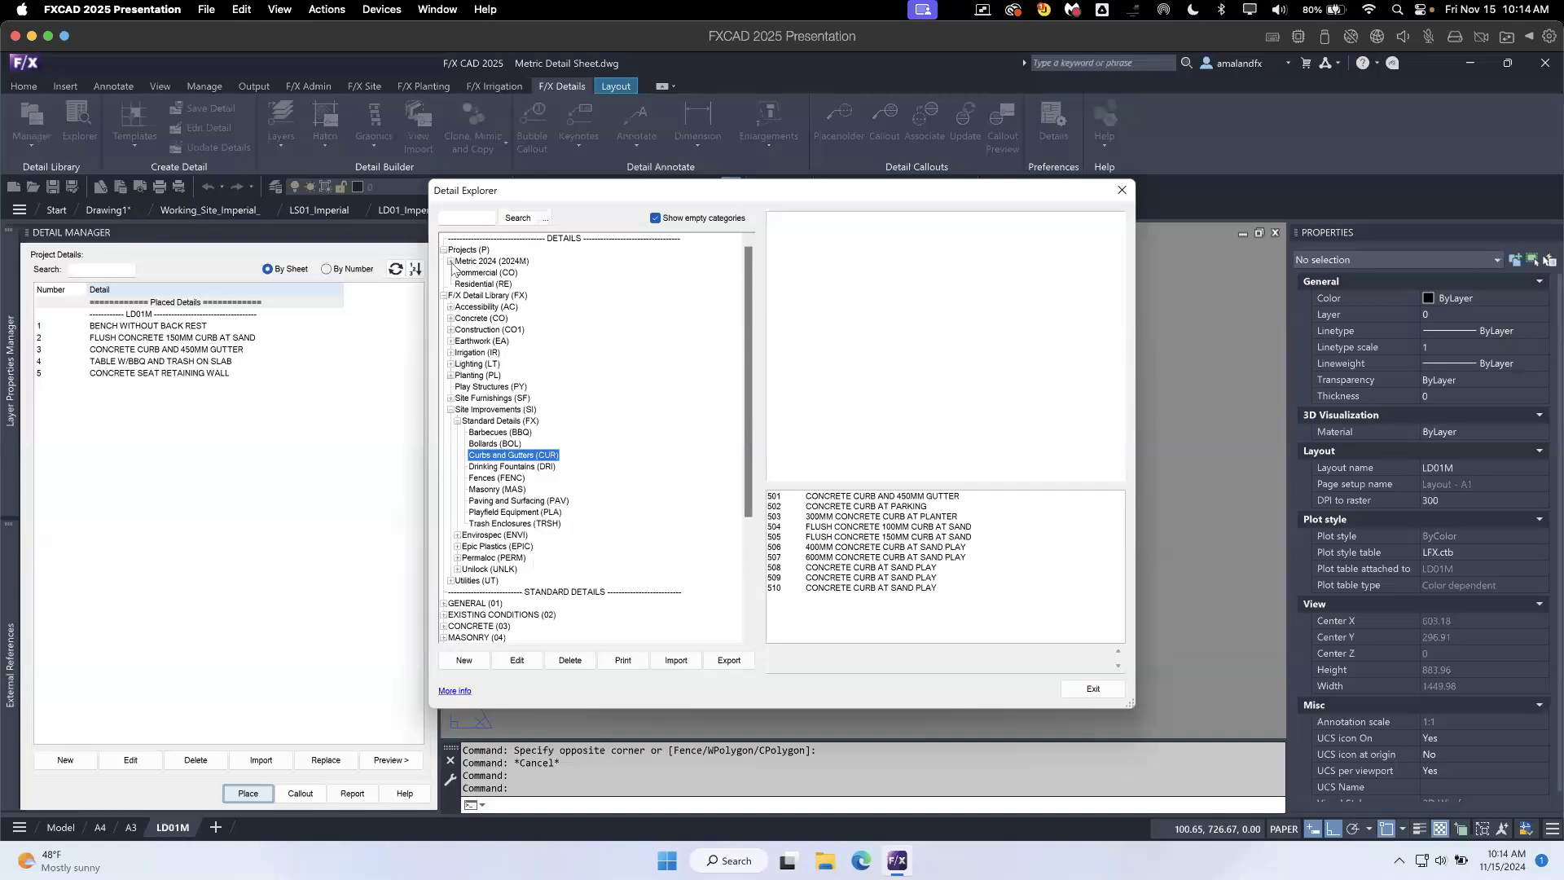
{"action": "left_click", "coordinate": [1121, 192]}
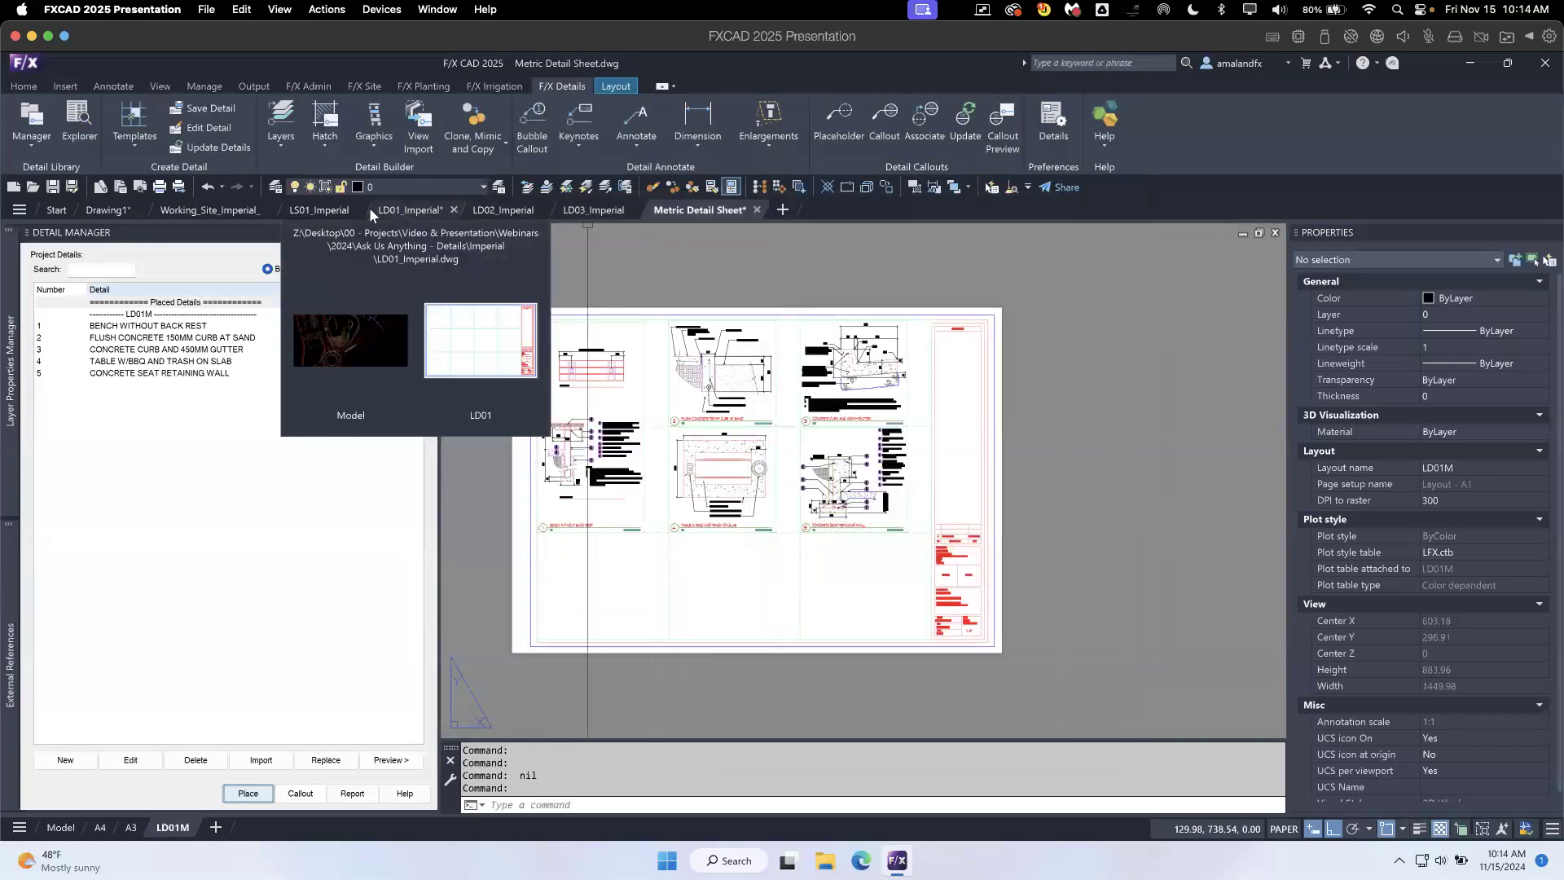
{"action": "left_click", "coordinate": [410, 211]}
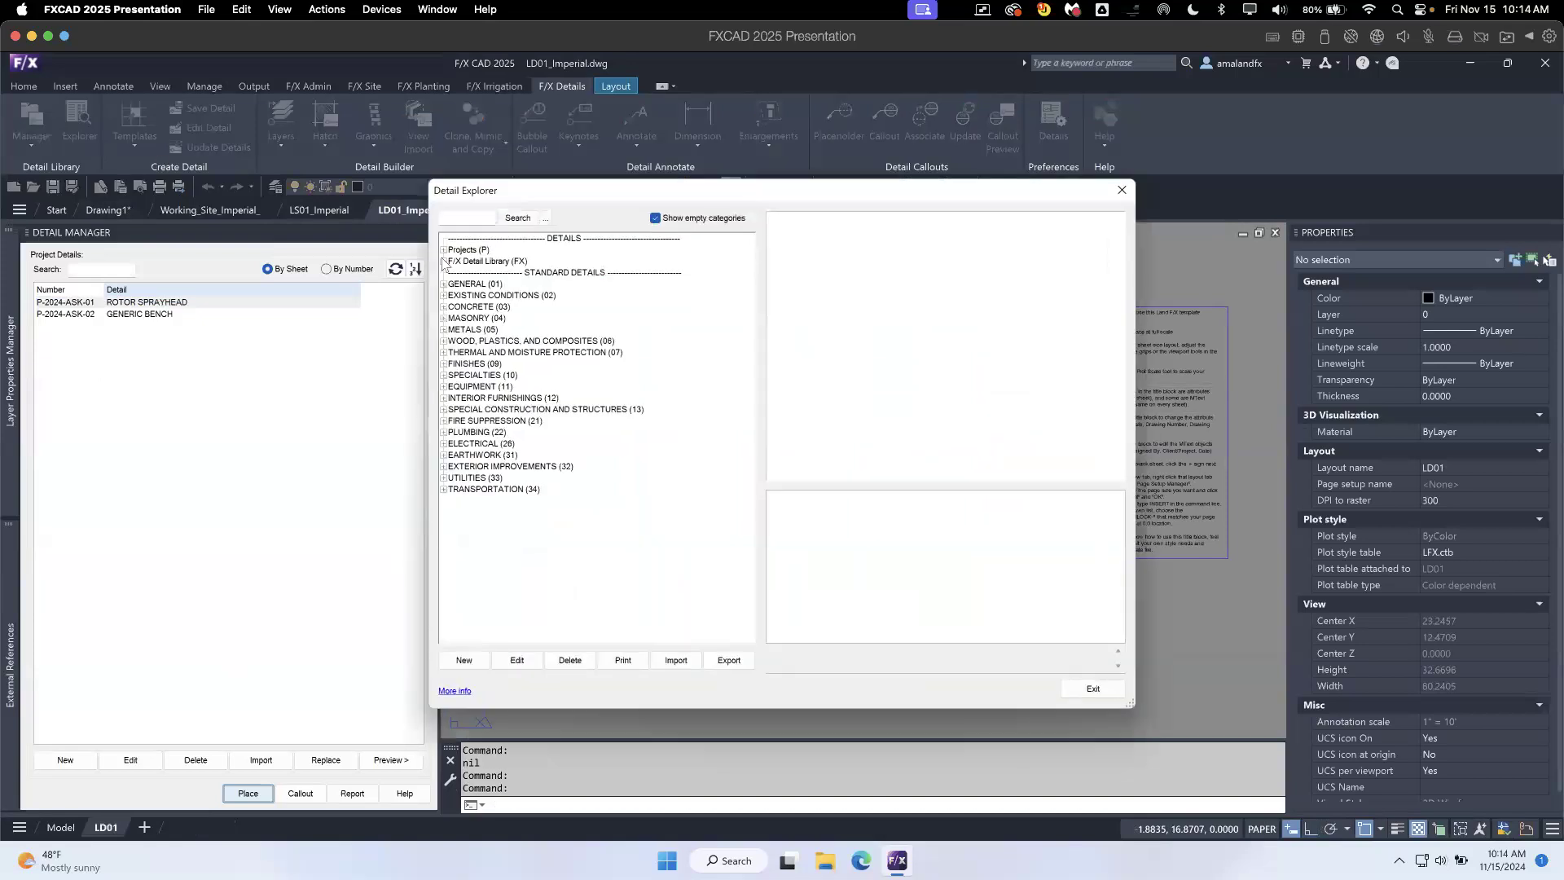
- Create a new category named 2024 with code 2024 under Projects in the detail library, and exit the Detail Explorer
{"action": "left_click", "coordinate": [444, 250]}
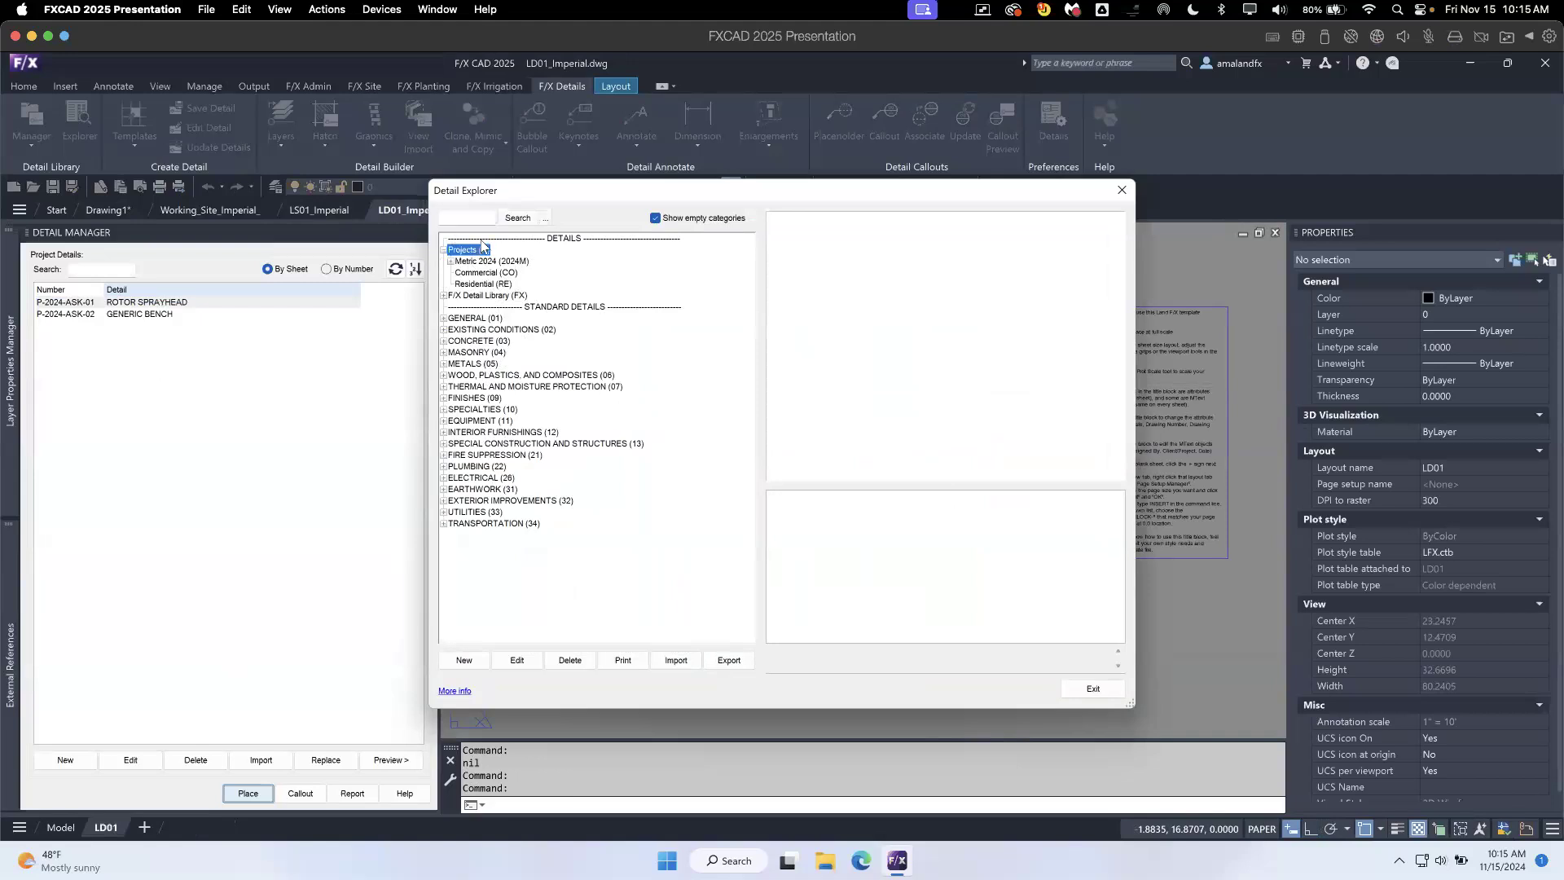
{"action": "left_click", "coordinate": [461, 659]}
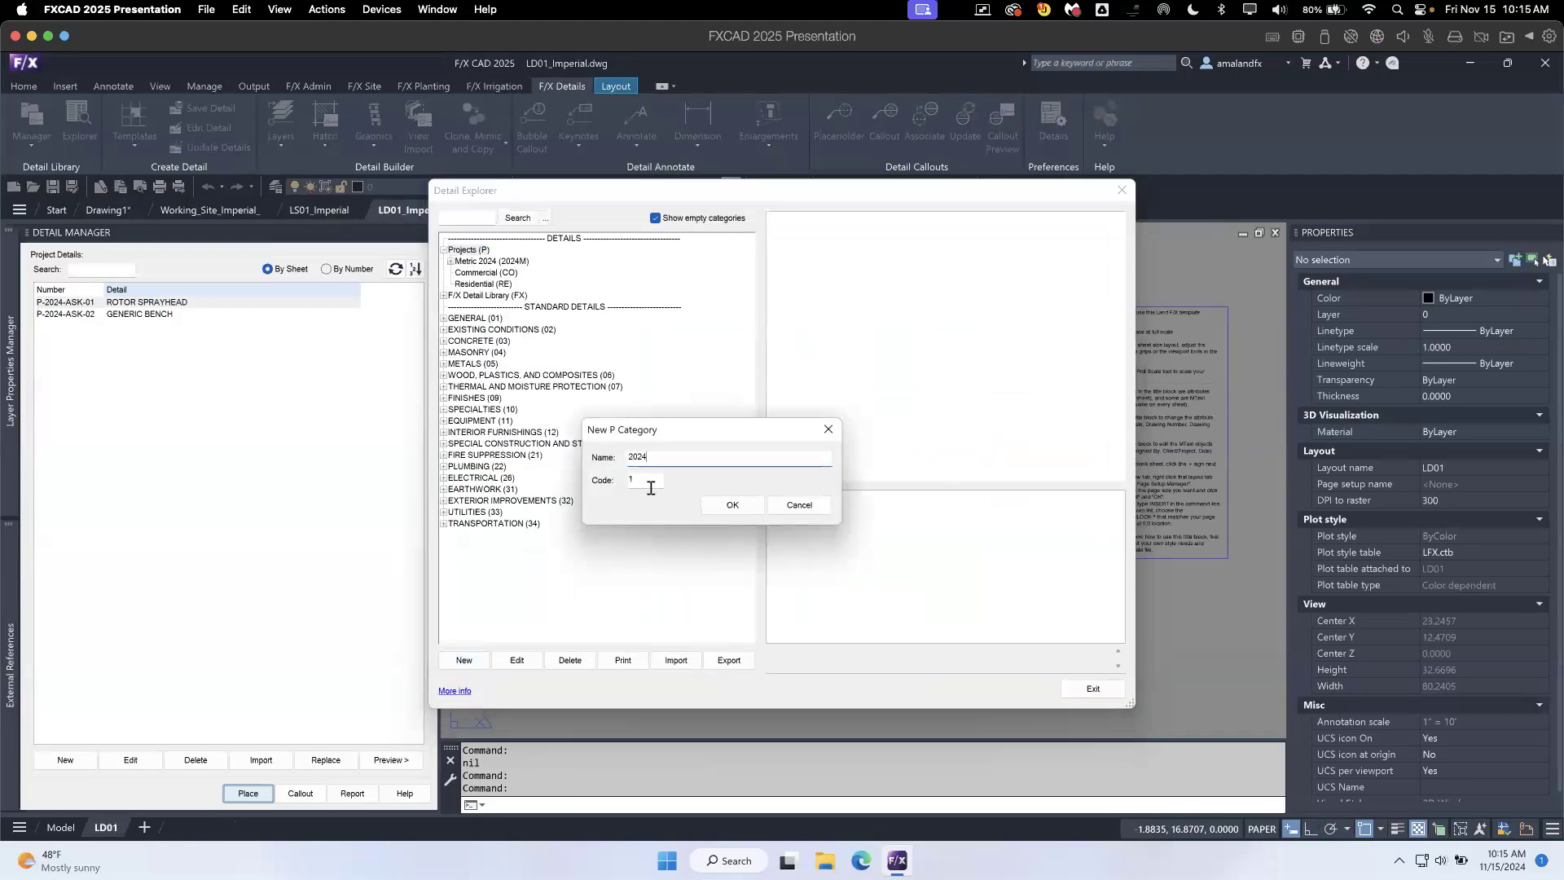
{"action": "key", "text": "Tab"}
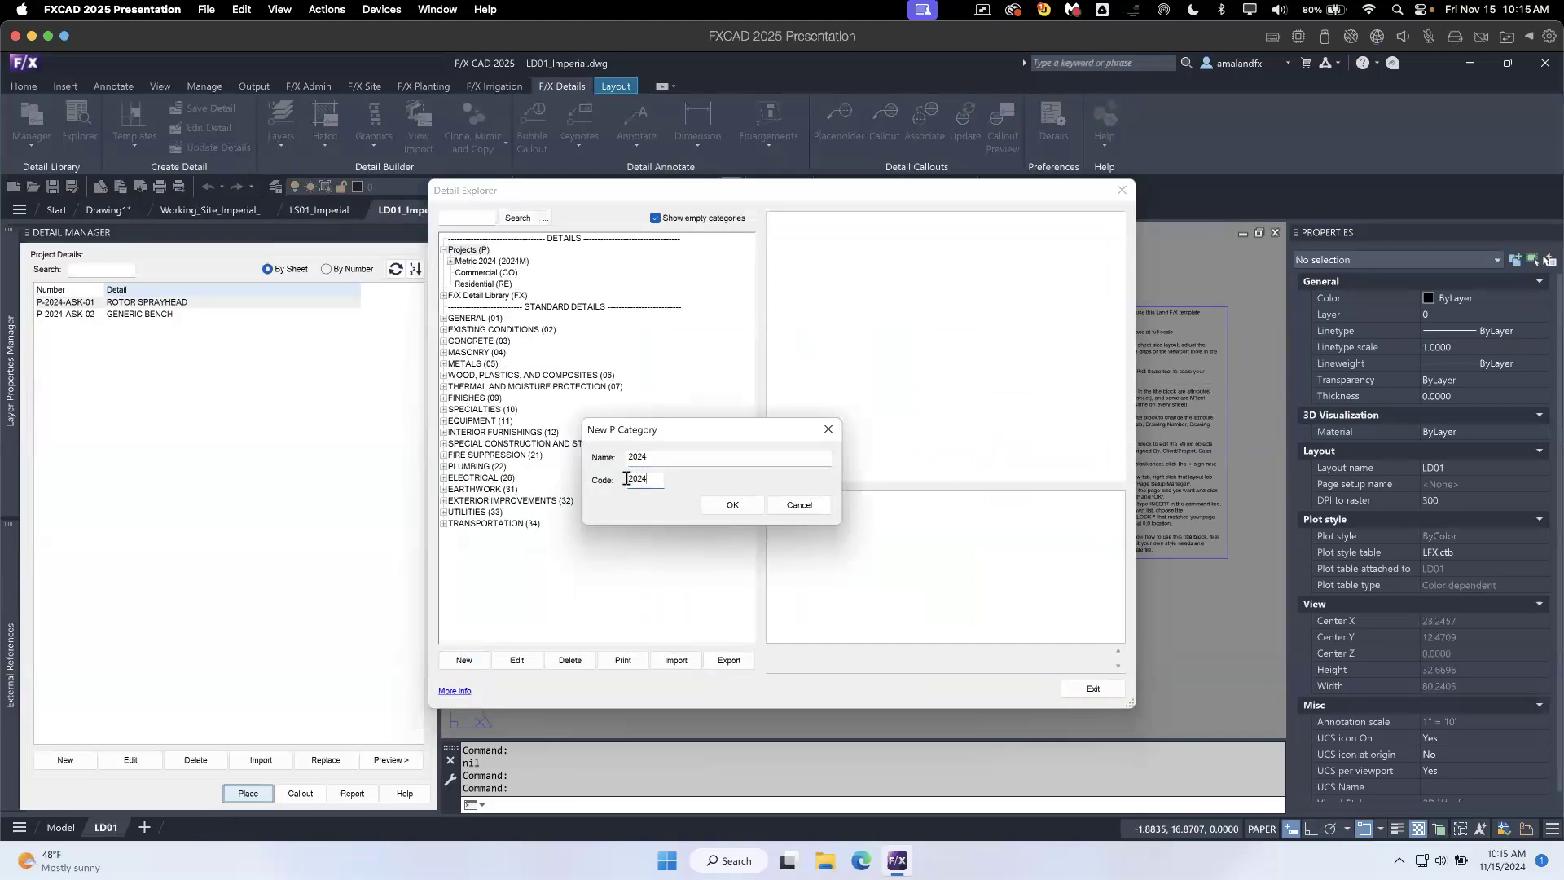
{"action": "left_click", "coordinate": [731, 506]}
{"action": "left_click", "coordinate": [479, 296]}
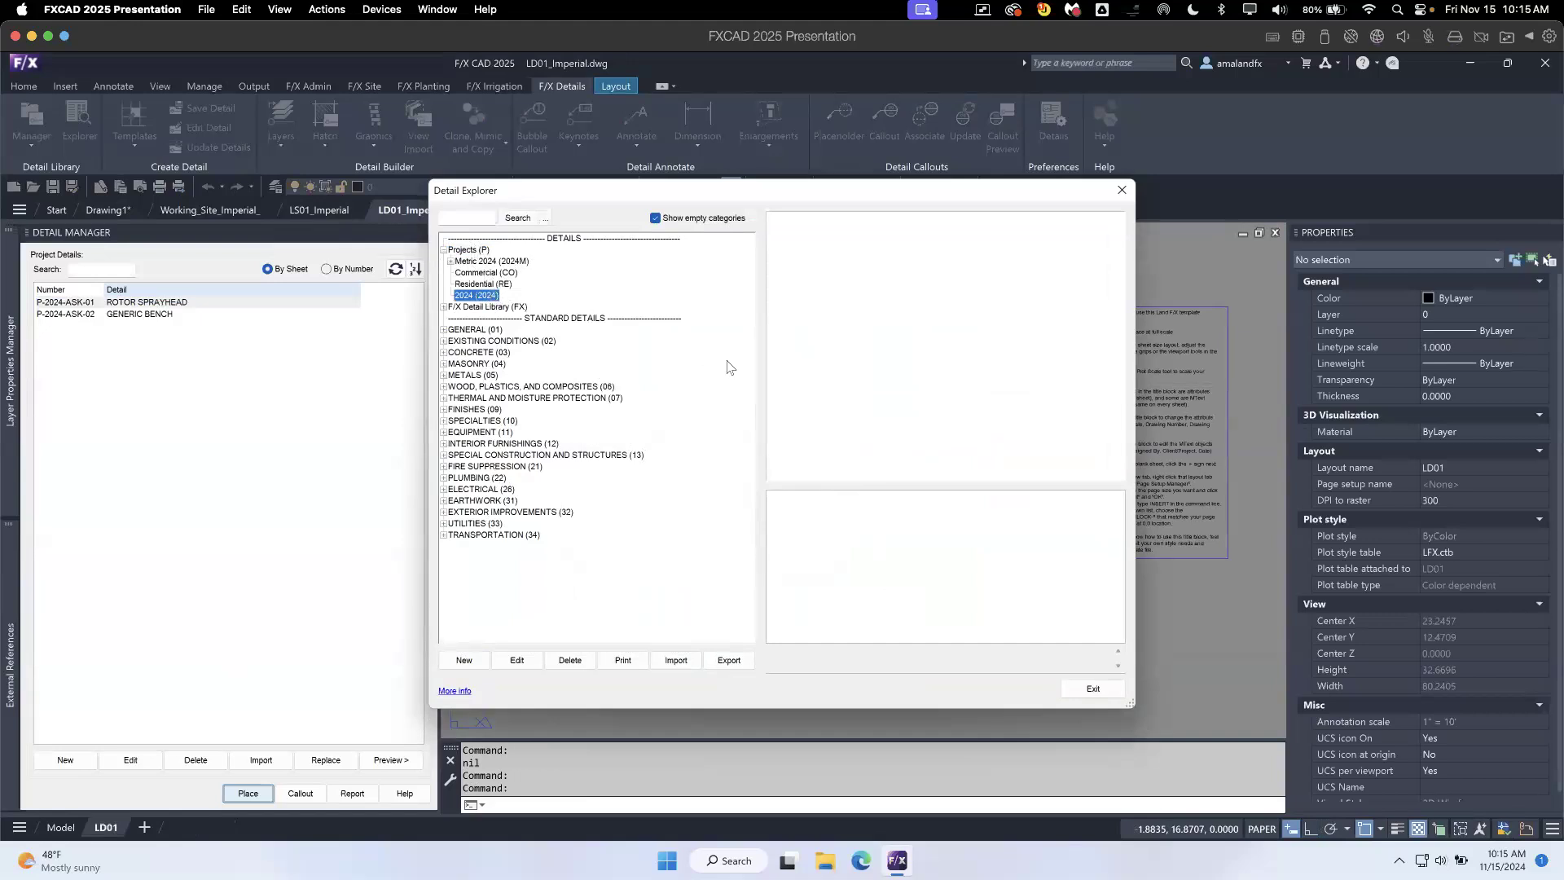
{"action": "left_click", "coordinate": [1094, 689]}
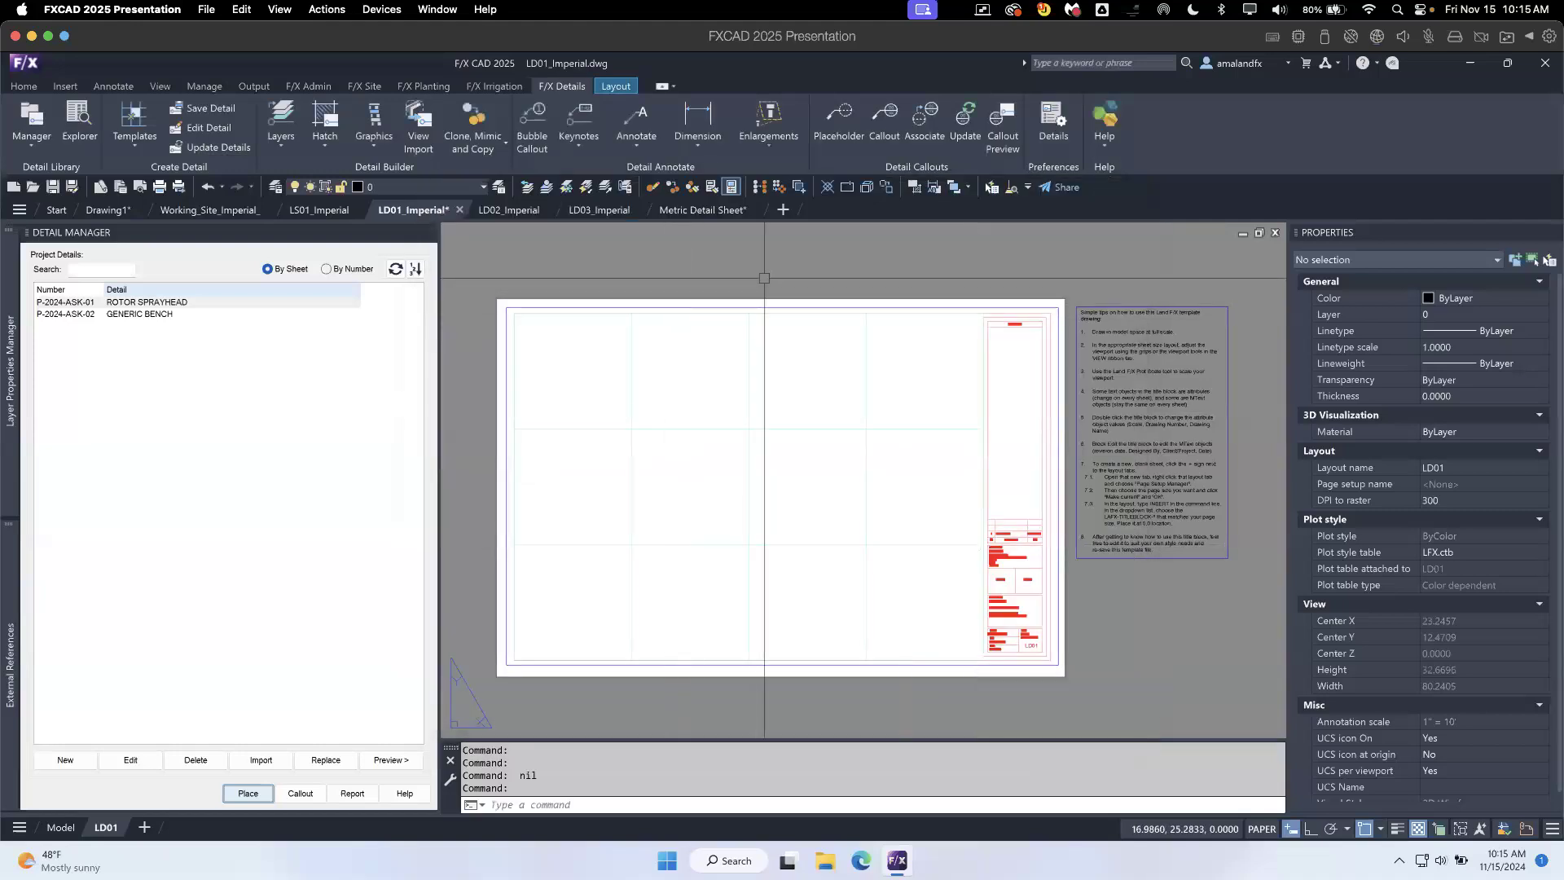
- Start a new drawing from the LAFX-ARCH-INCHES.dwt template and switch it to model space
{"action": "left_click", "coordinate": [54, 205]}
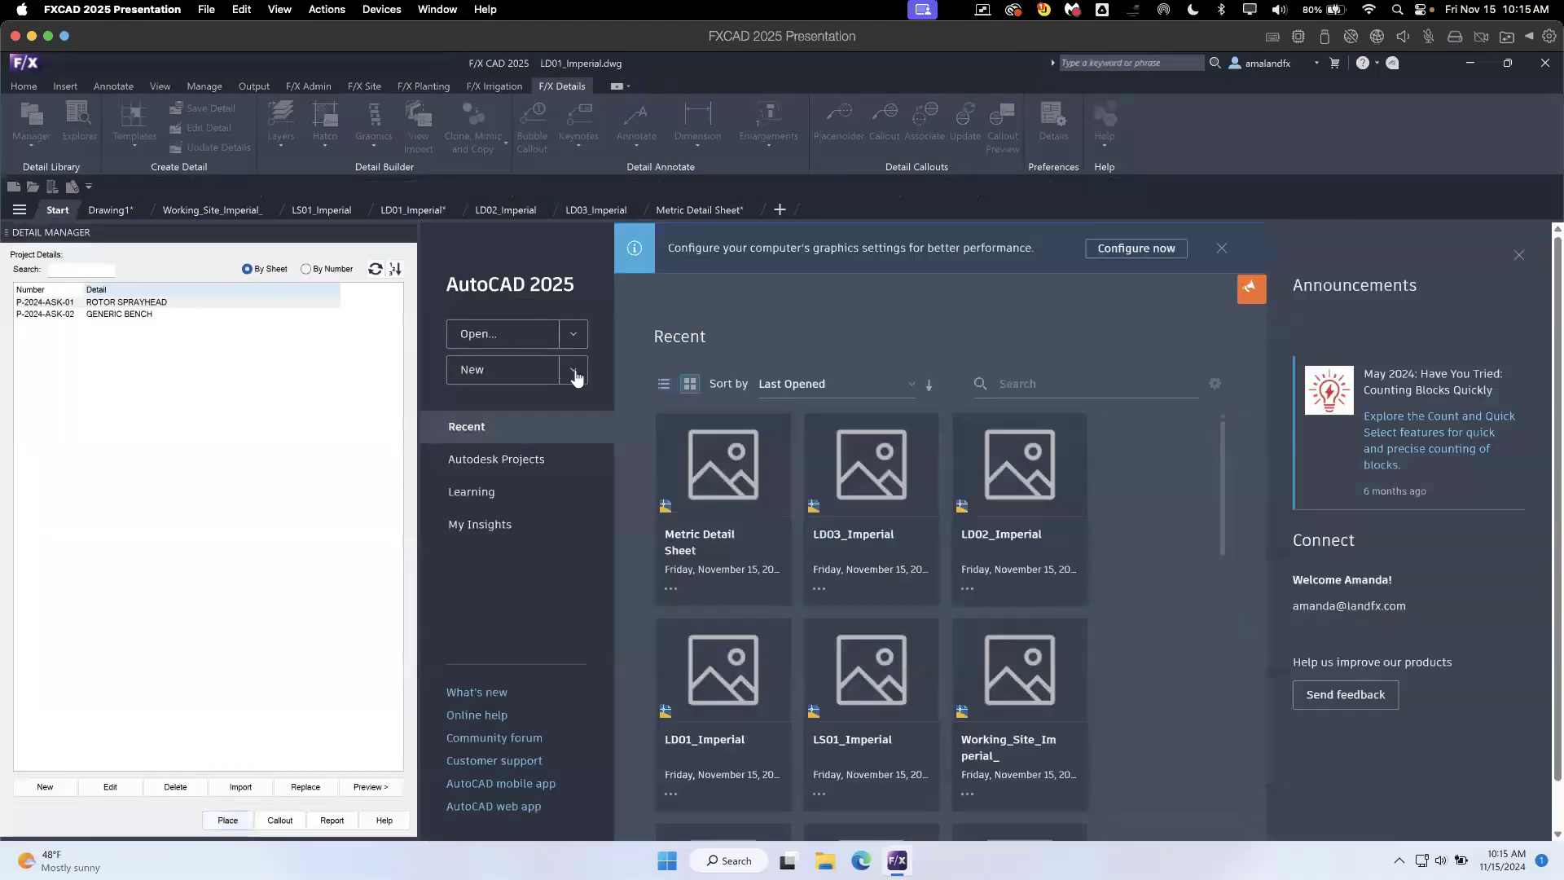
{"action": "left_click", "coordinate": [574, 371]}
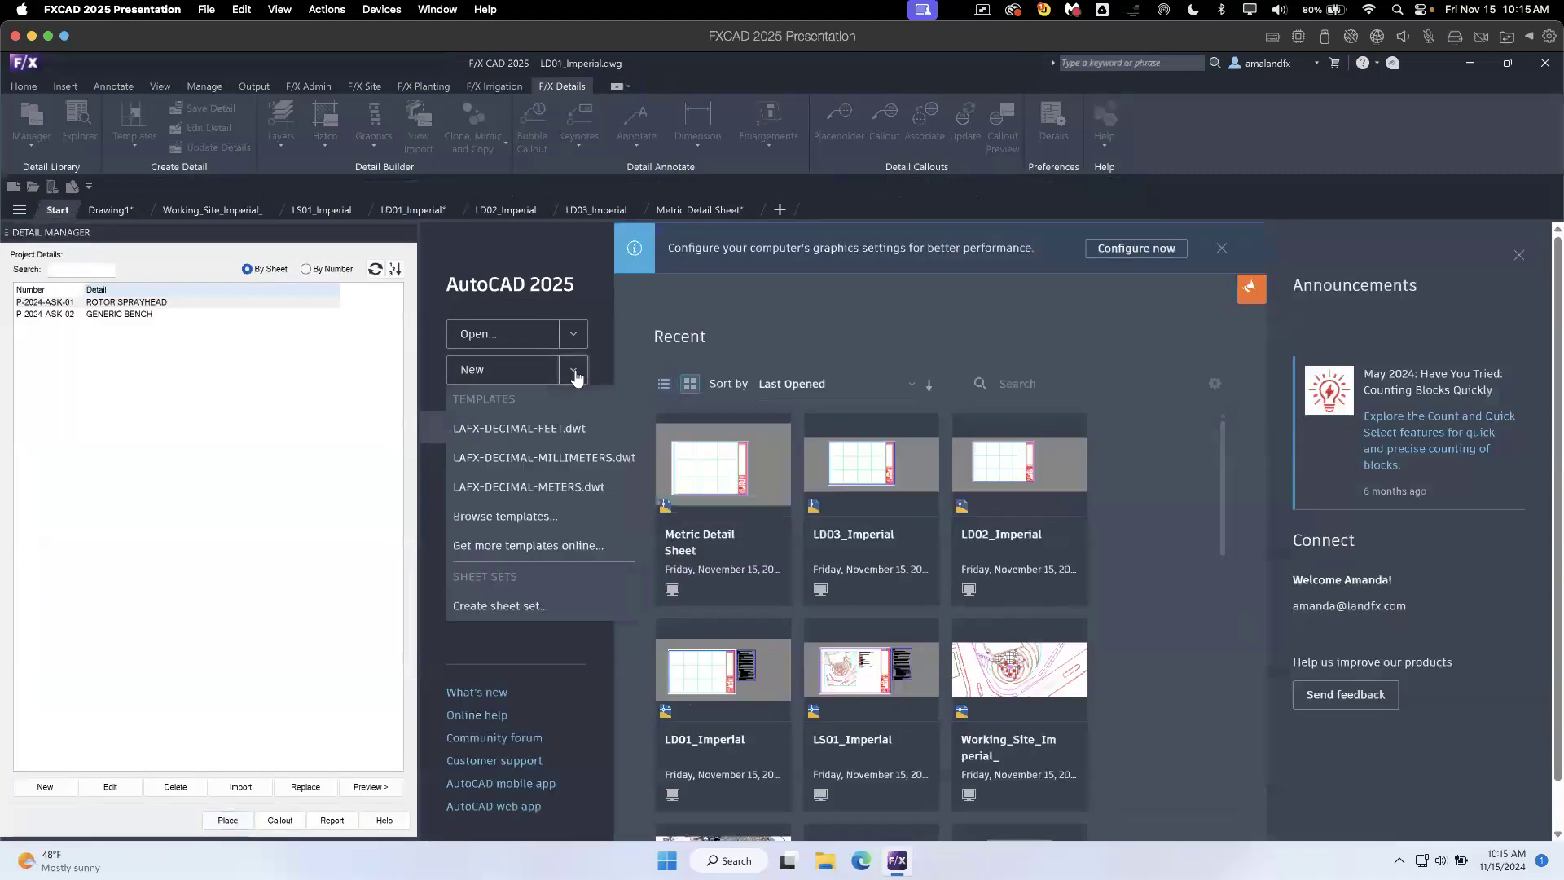
{"action": "left_click", "coordinate": [548, 519]}
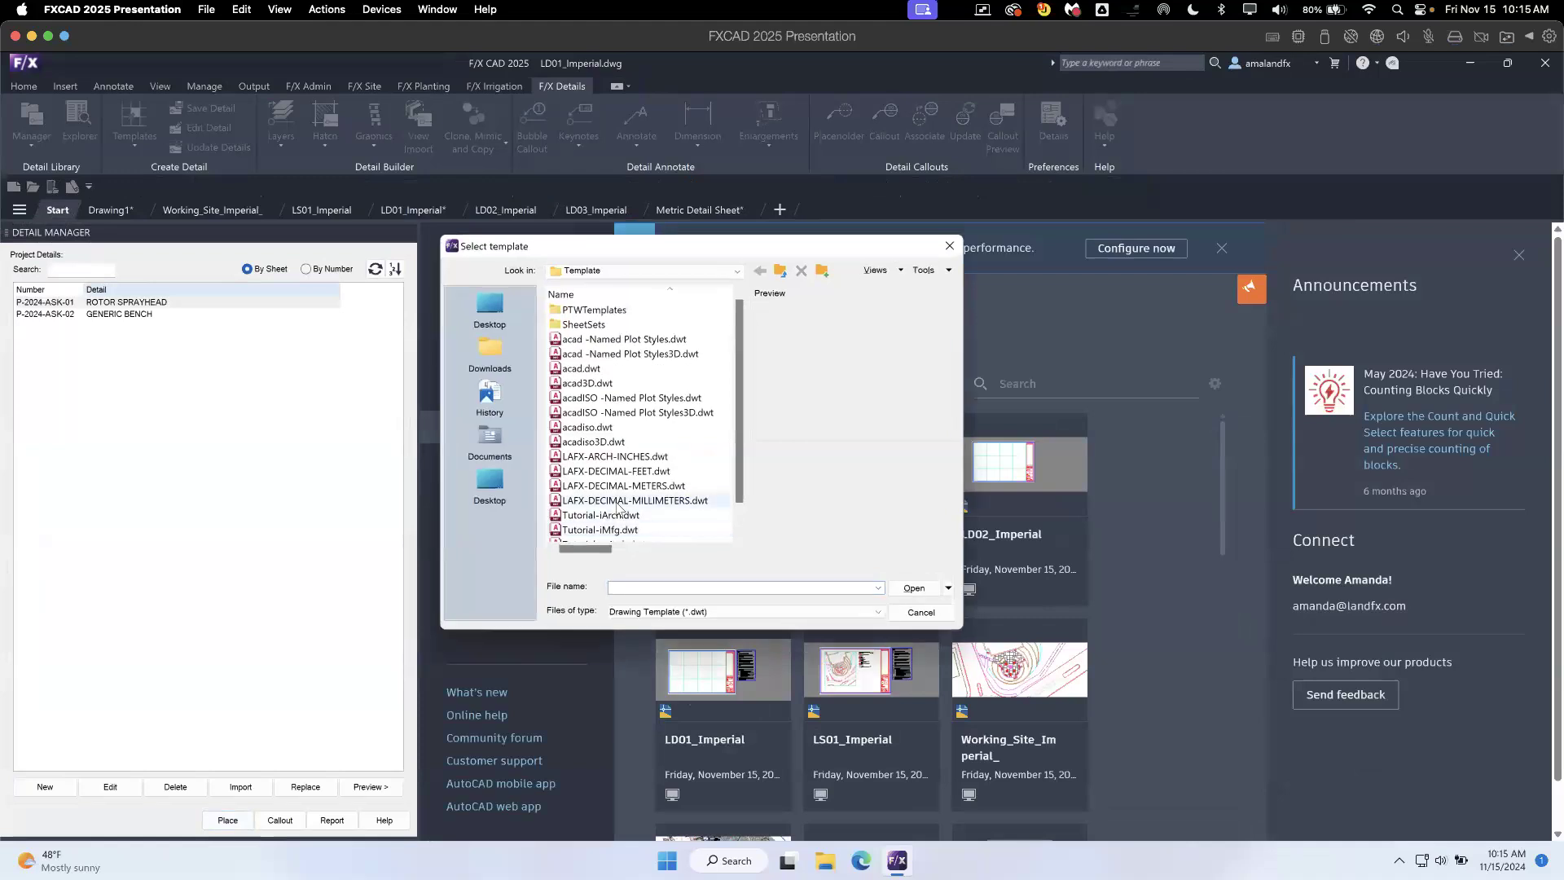
{"action": "left_click", "coordinate": [644, 457]}
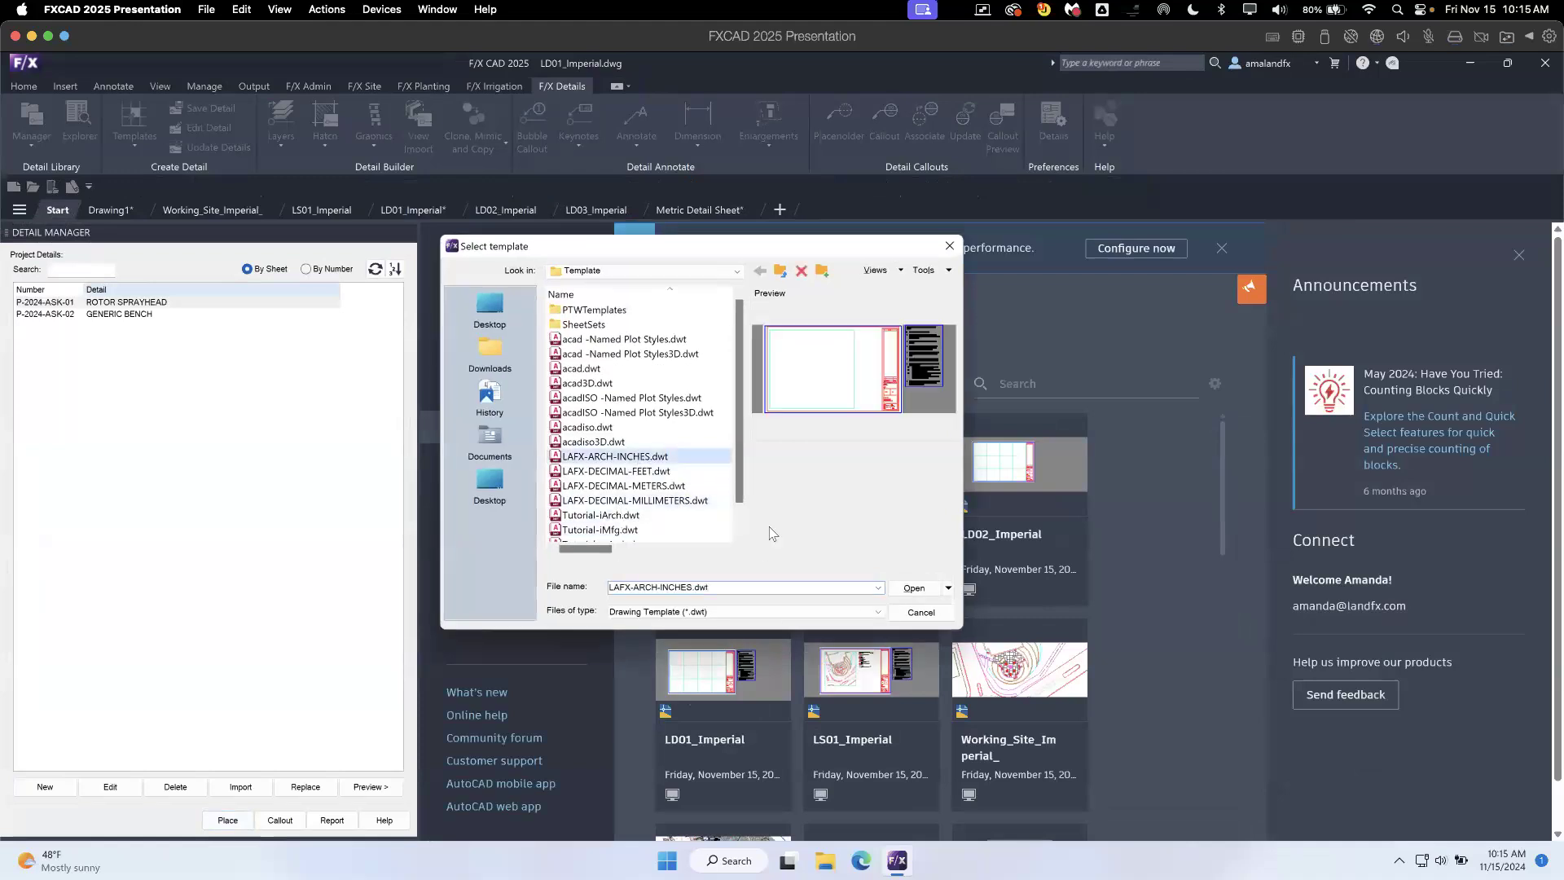
{"action": "left_click", "coordinate": [913, 589]}
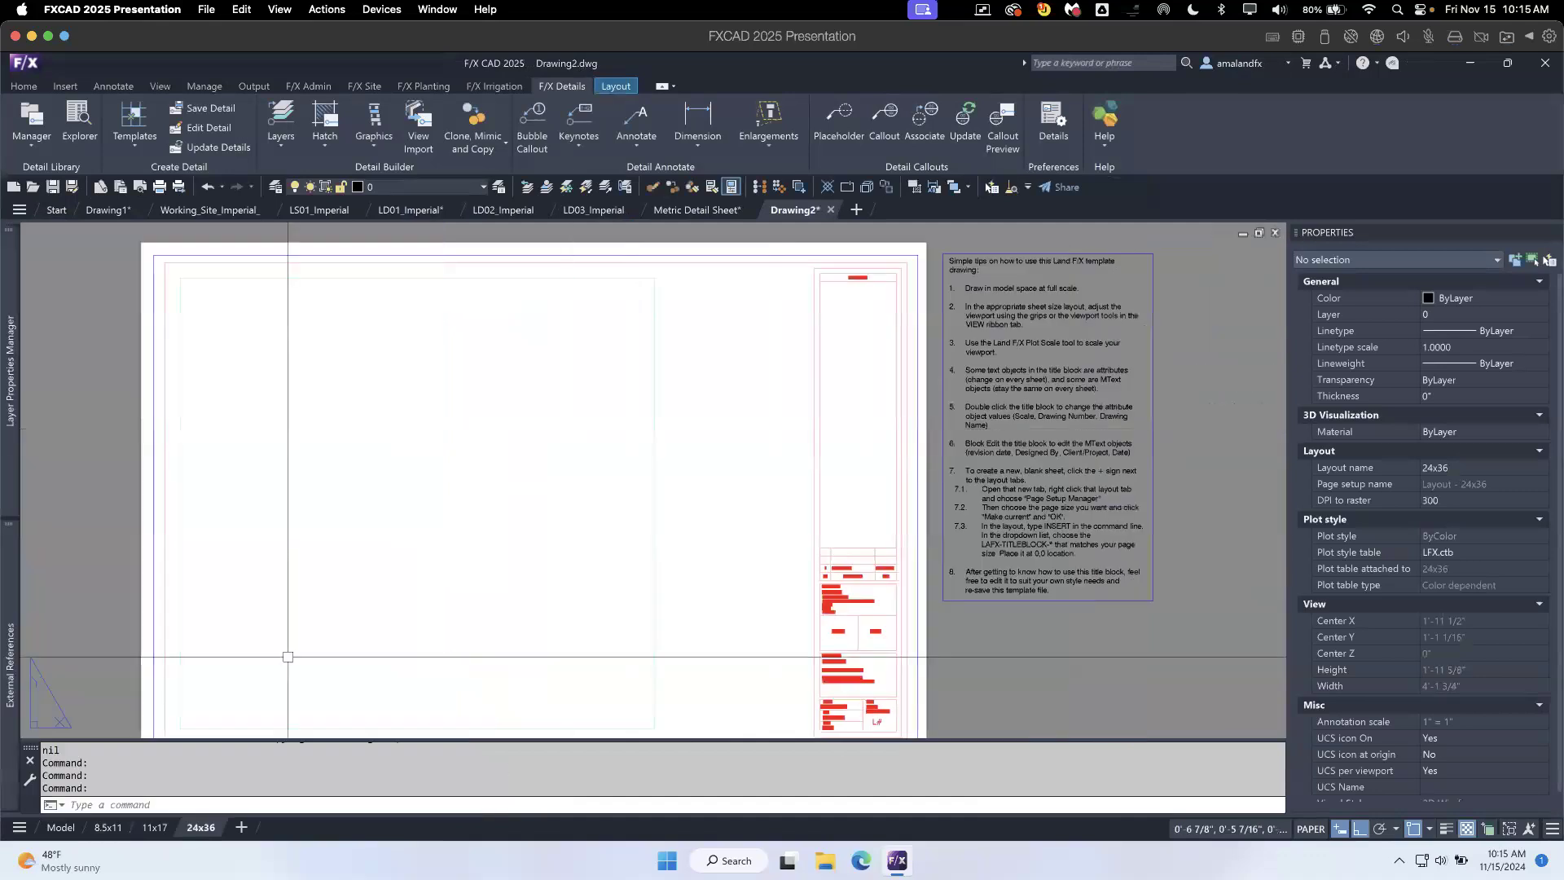
{"action": "left_click", "coordinate": [61, 827]}
- Insert the front-view bench FURN-EF-101-003 from the Site Furnishings elevation graphics into model space, placing a single copy
{"action": "middle_click_drag", "start_coordinate": [690, 384], "coordinate": [549, 489]}
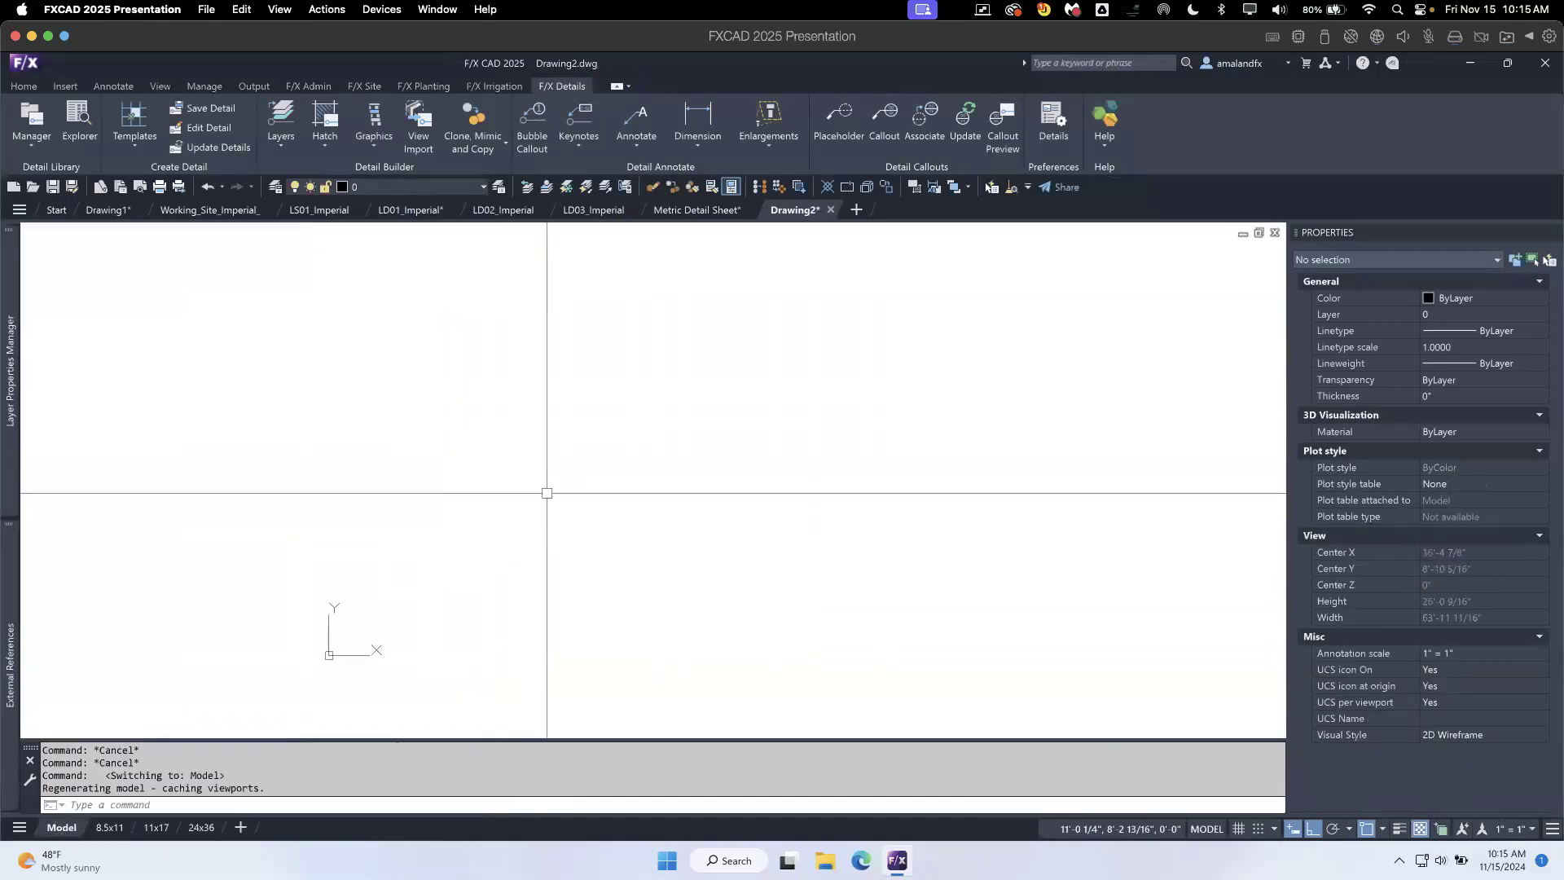
{"action": "left_click", "coordinate": [375, 145]}
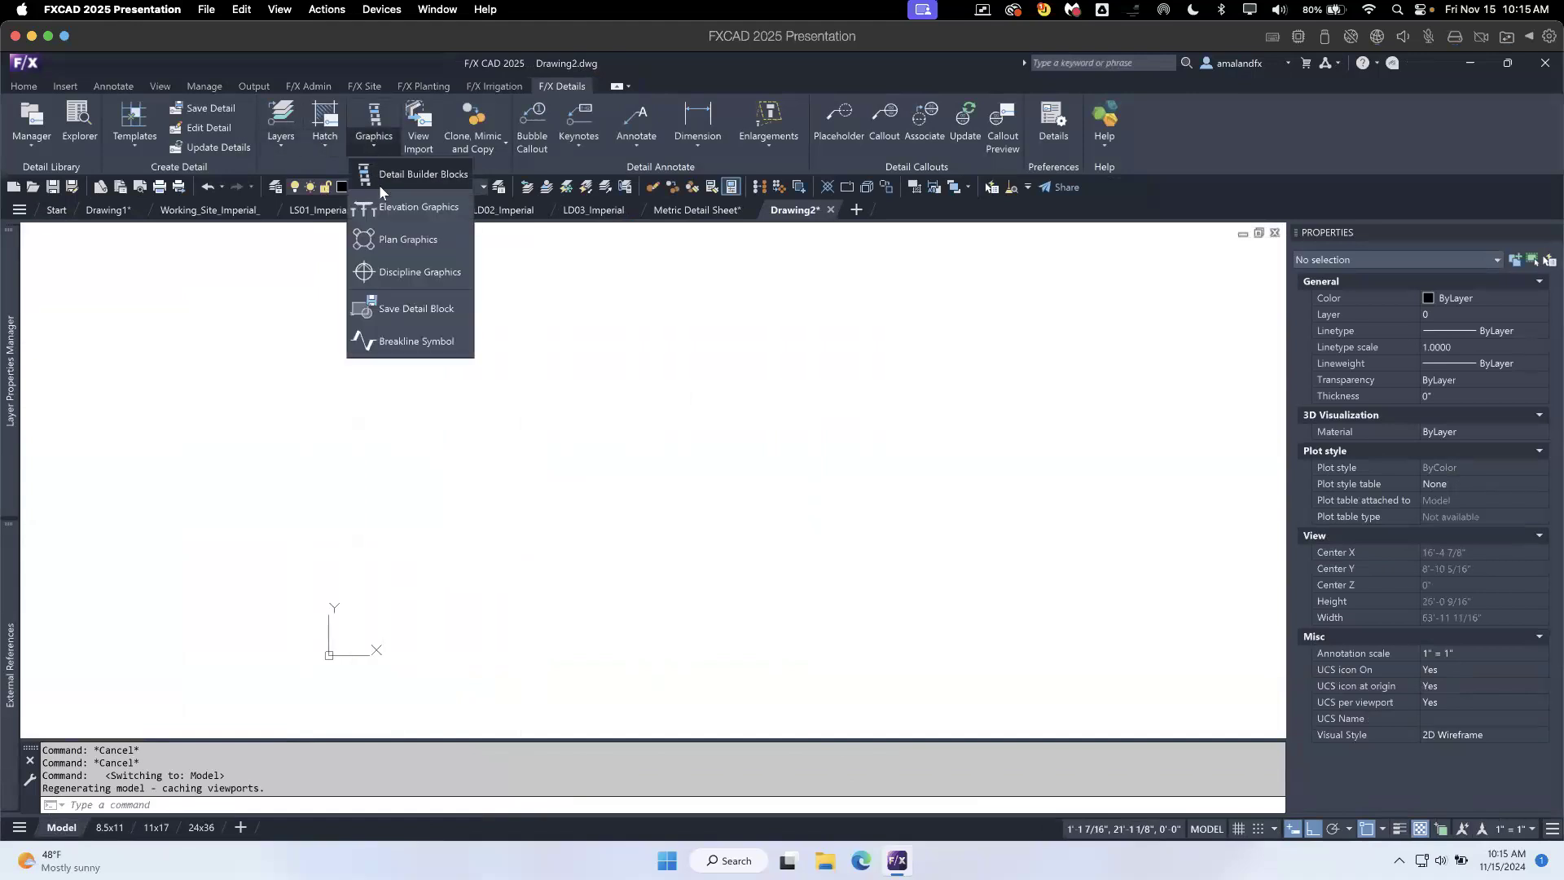
{"action": "left_click", "coordinate": [386, 208]}
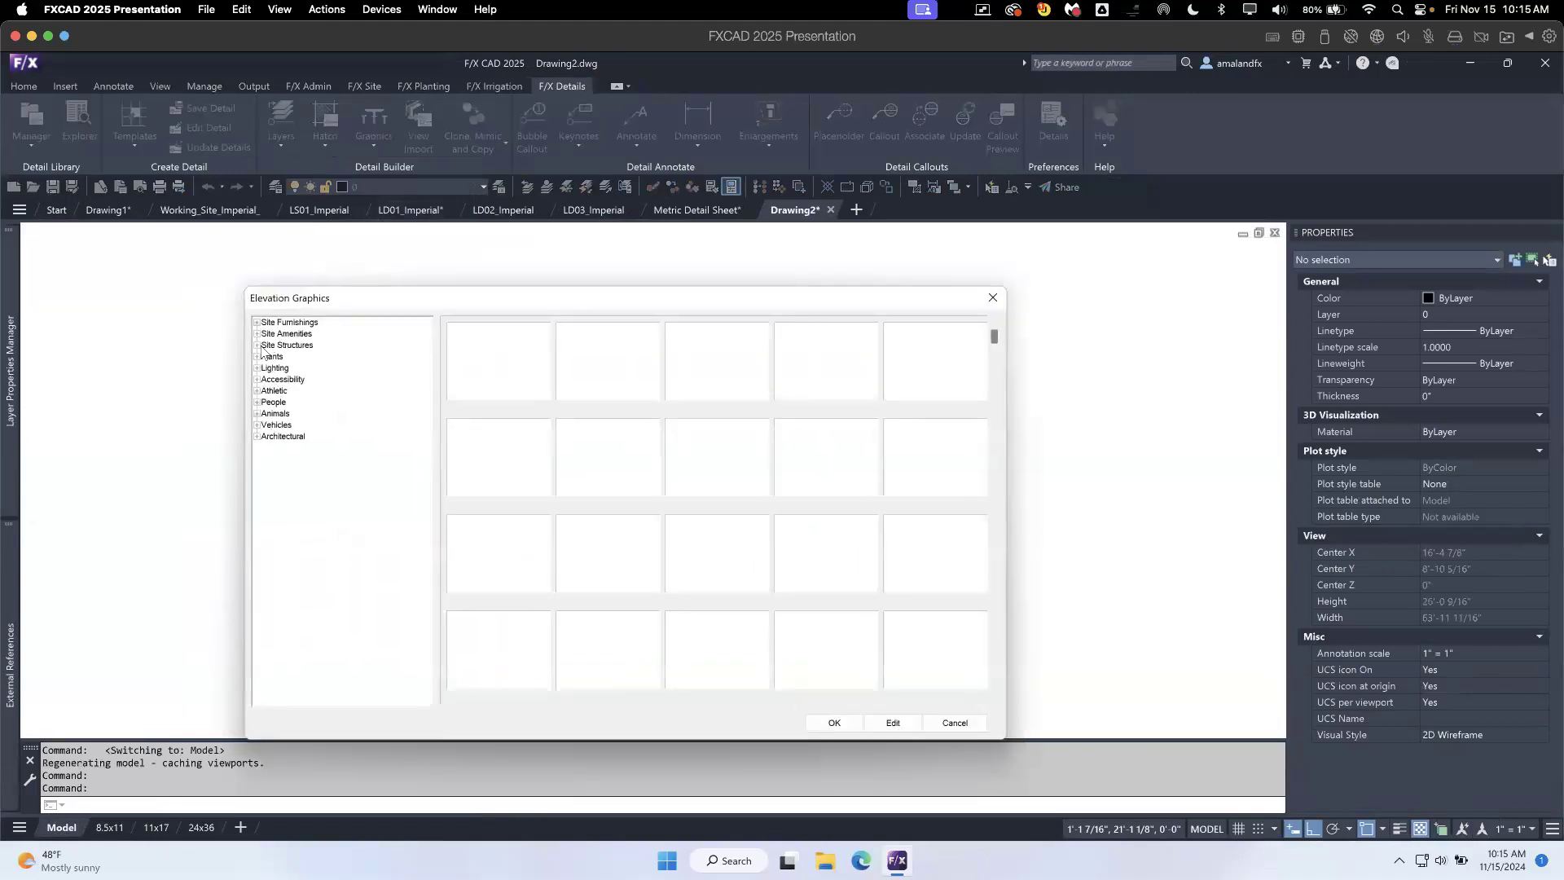
{"action": "left_click", "coordinate": [258, 325]}
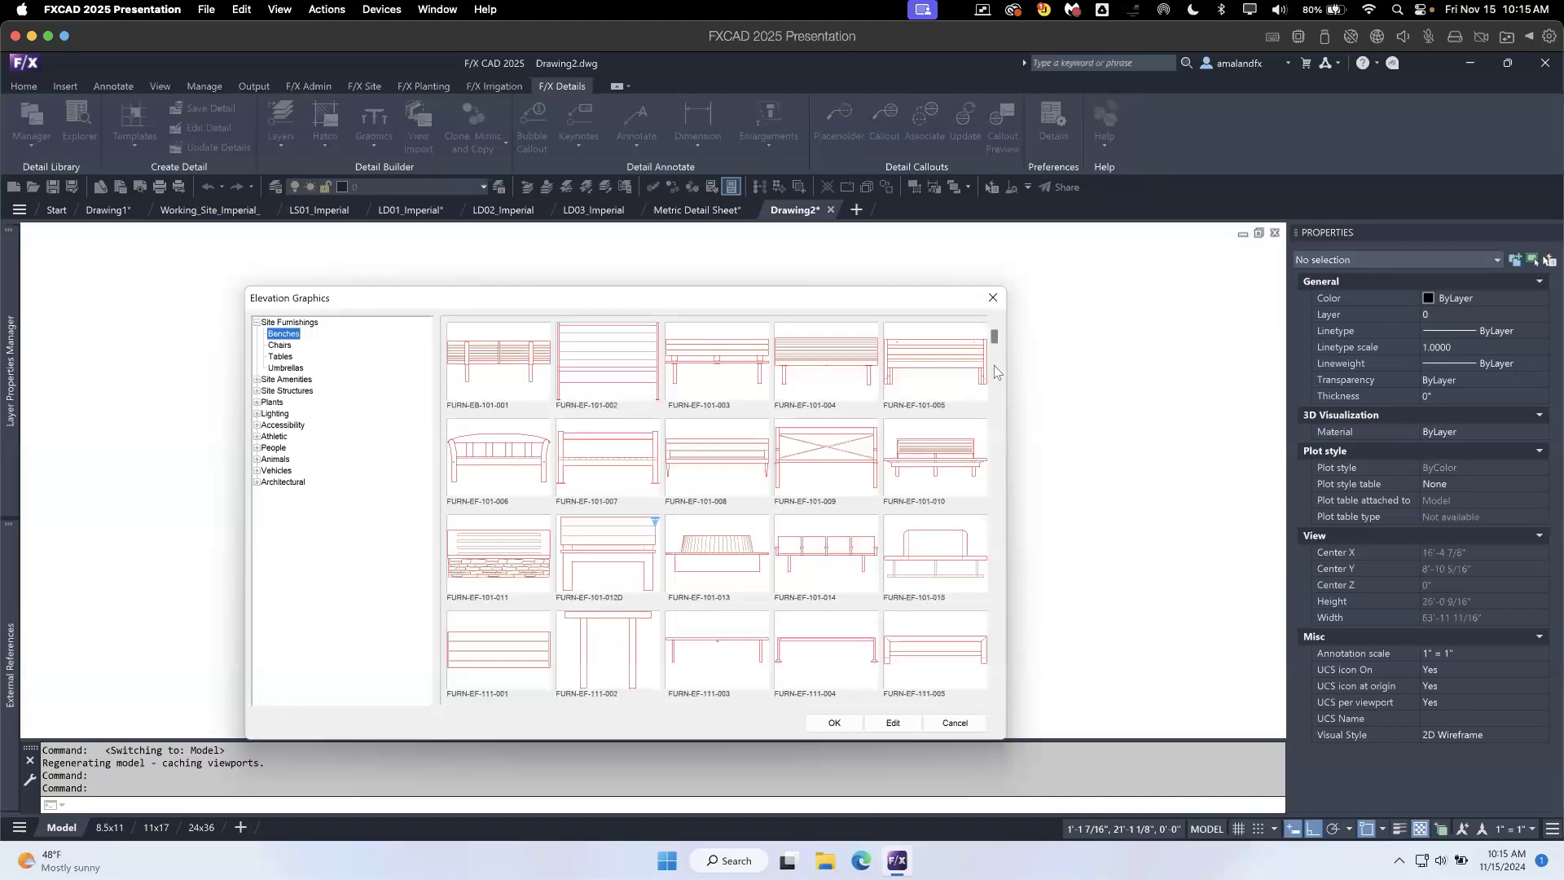
{"action": "left_click", "coordinate": [739, 368]}
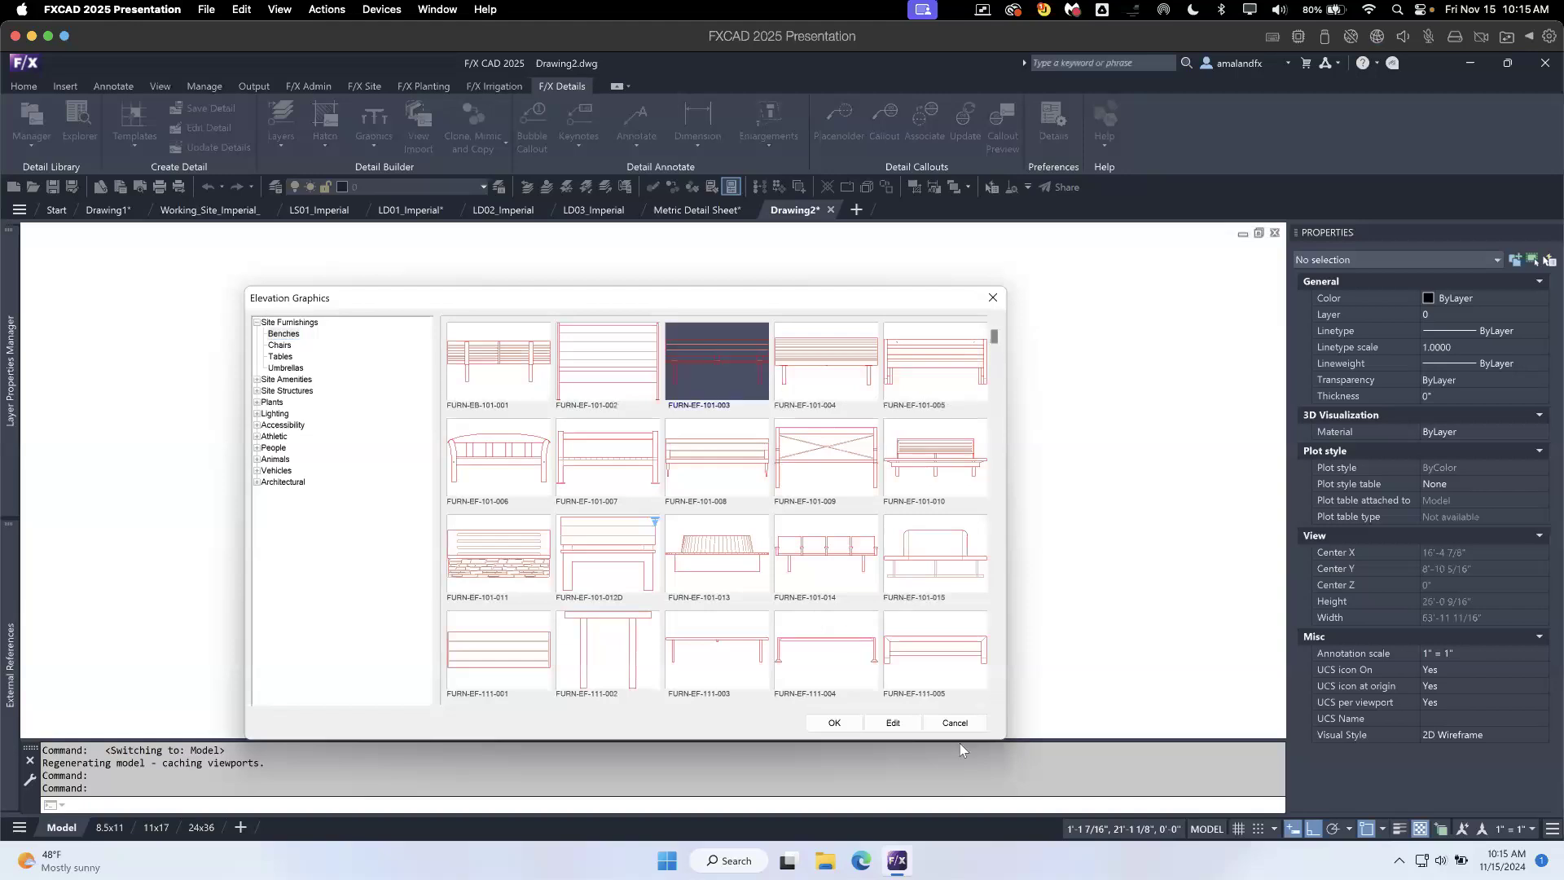
{"action": "left_click", "coordinate": [835, 724]}
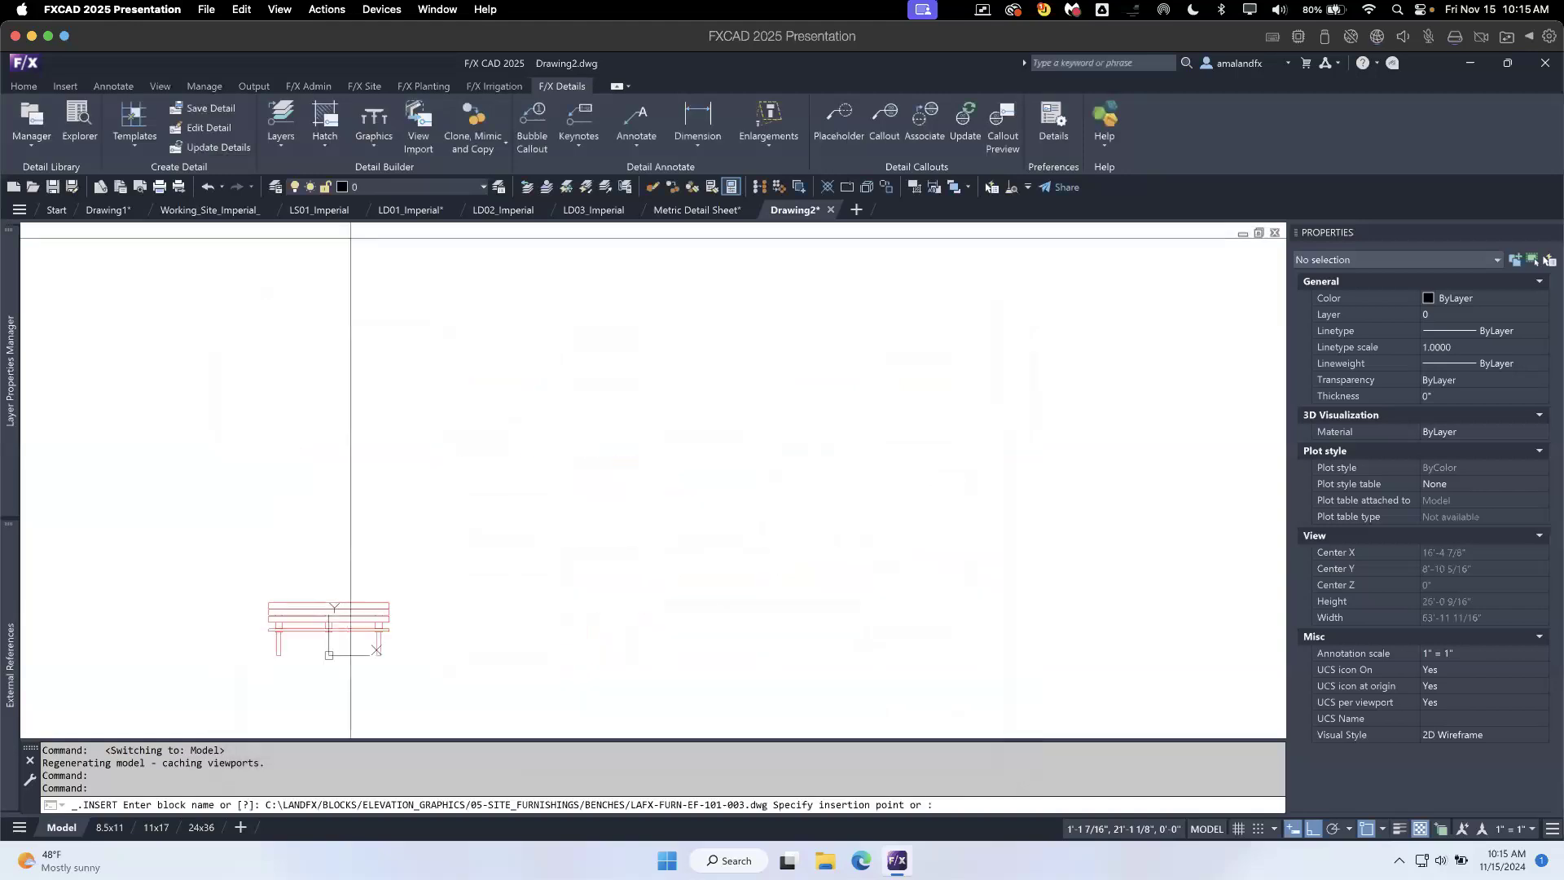
{"action": "left_click", "coordinate": [467, 580]}
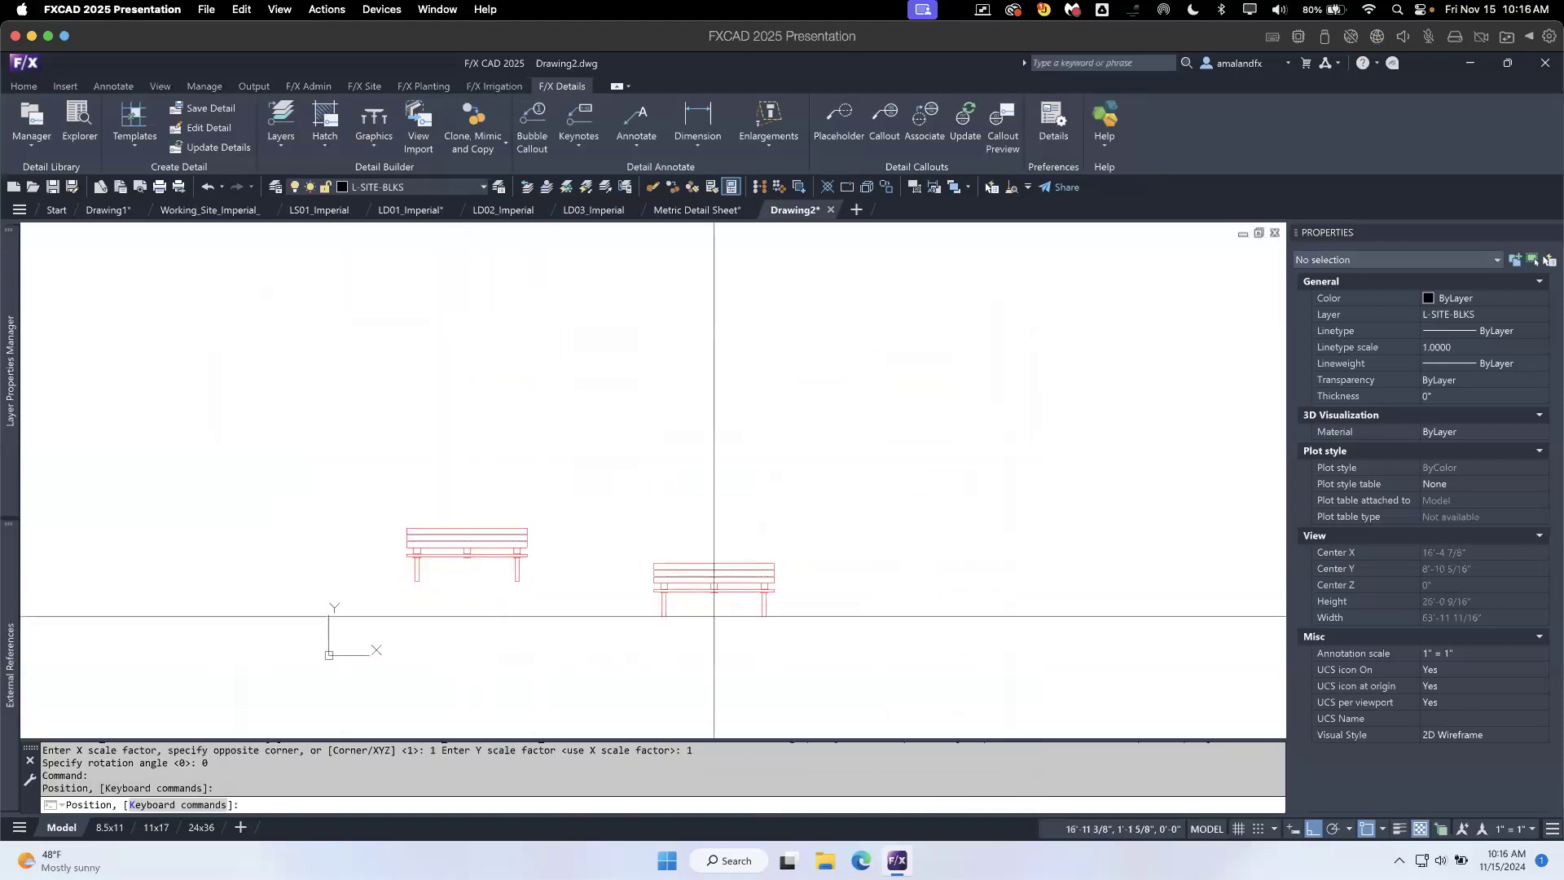
{"action": "key", "text": "Escape"}
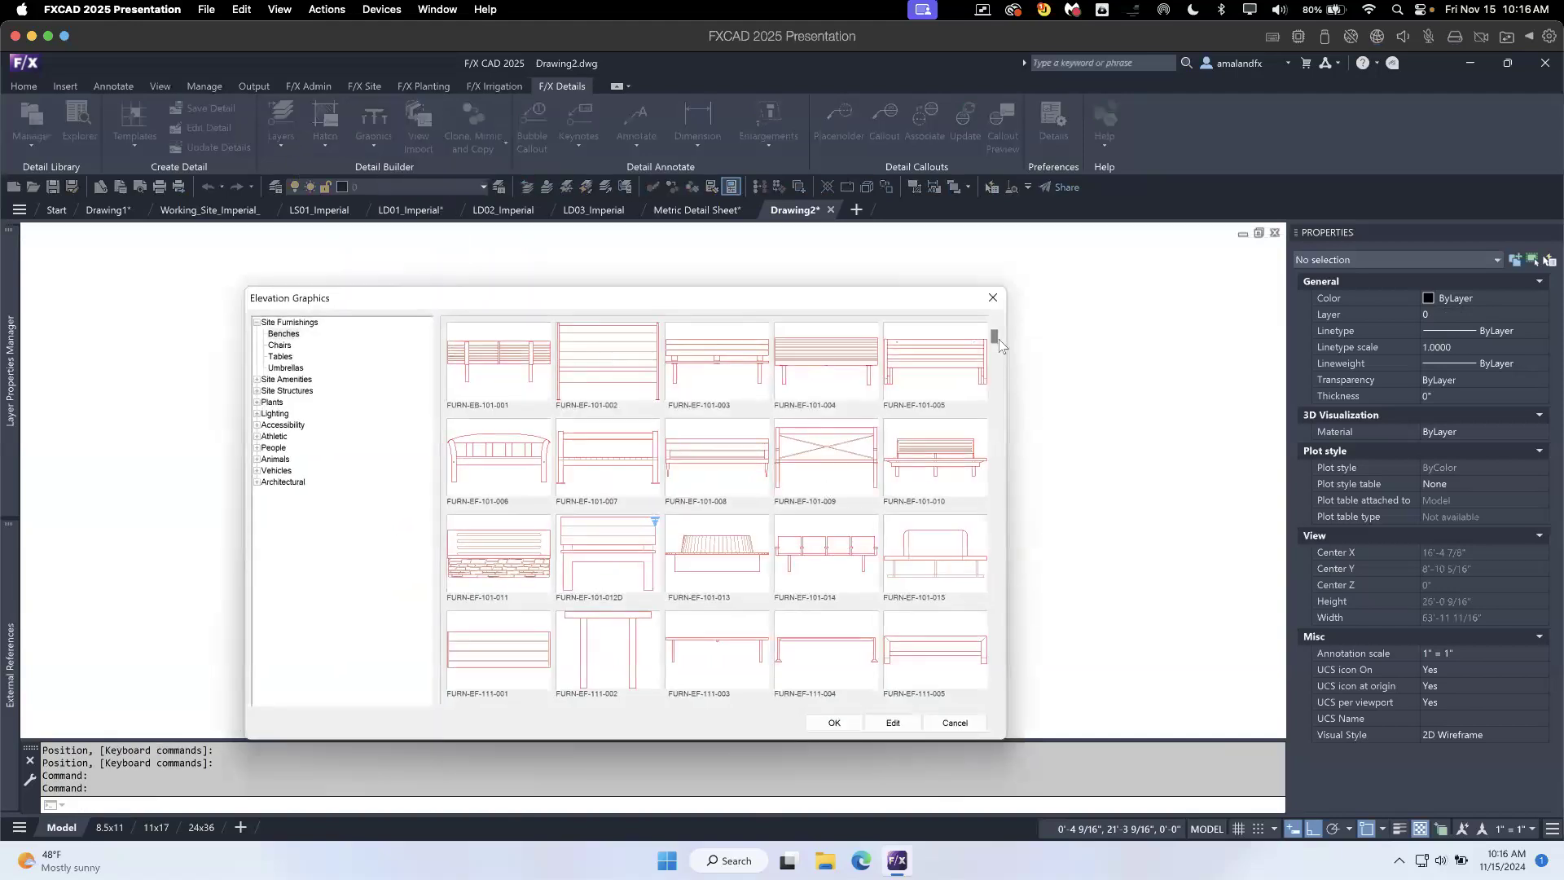
- Insert one copy of the side-view bench FURN-ER-101-003 from the elevation graphics beside the front-view bench, with their feet roughly level
{"action": "scroll", "coordinate": [991, 697], "scroll_direction": "down", "scroll_amount": 10}
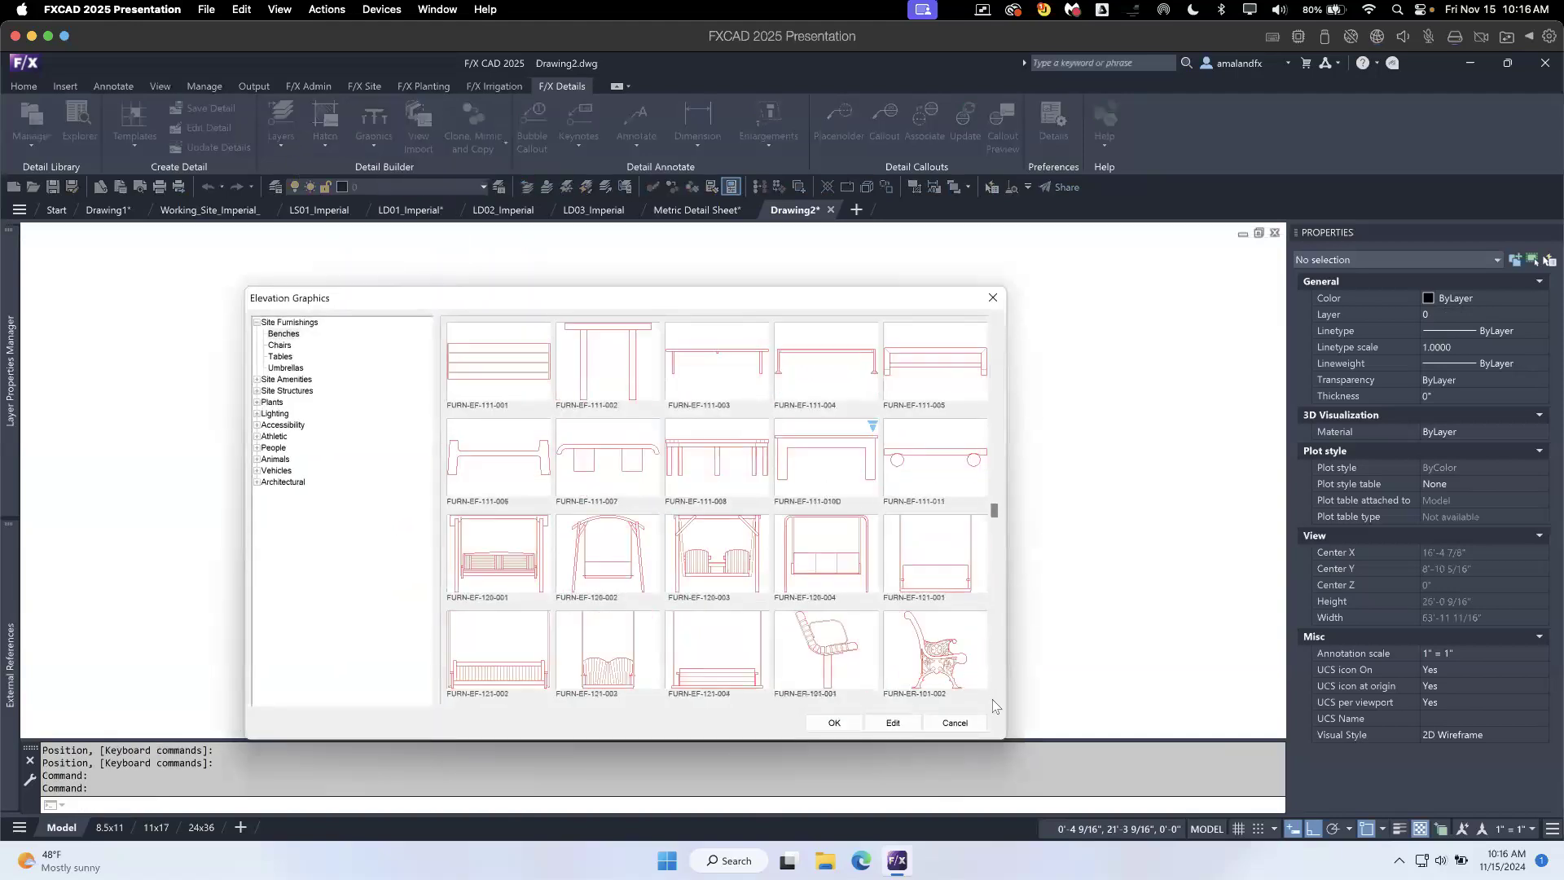
{"action": "scroll", "coordinate": [993, 700], "scroll_direction": "down", "scroll_amount": 1}
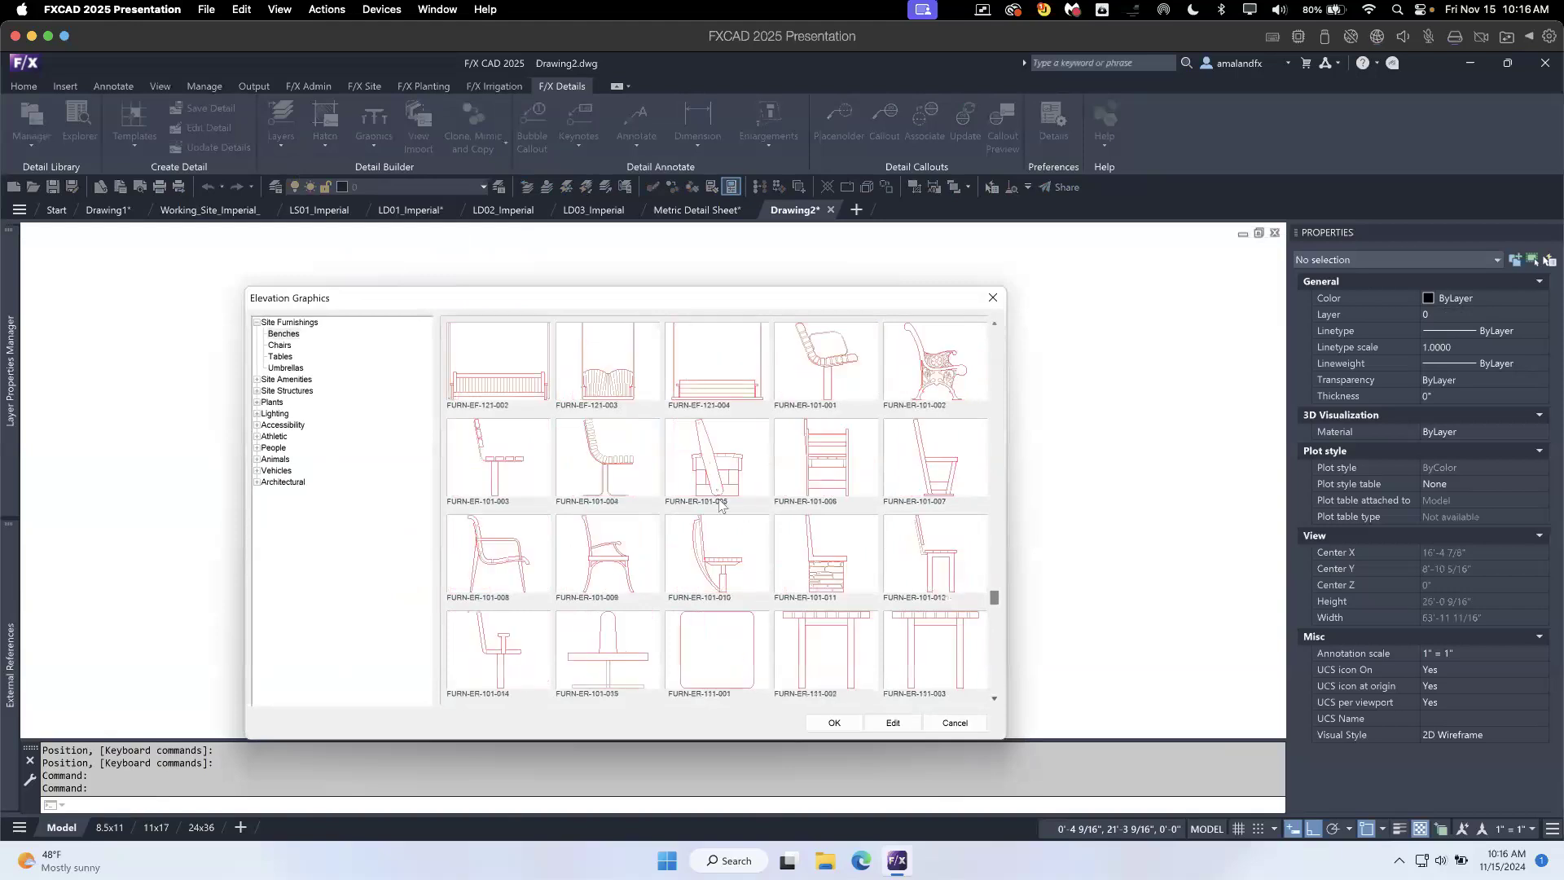
{"action": "left_click", "coordinate": [515, 473]}
{"action": "left_click", "coordinate": [834, 723]}
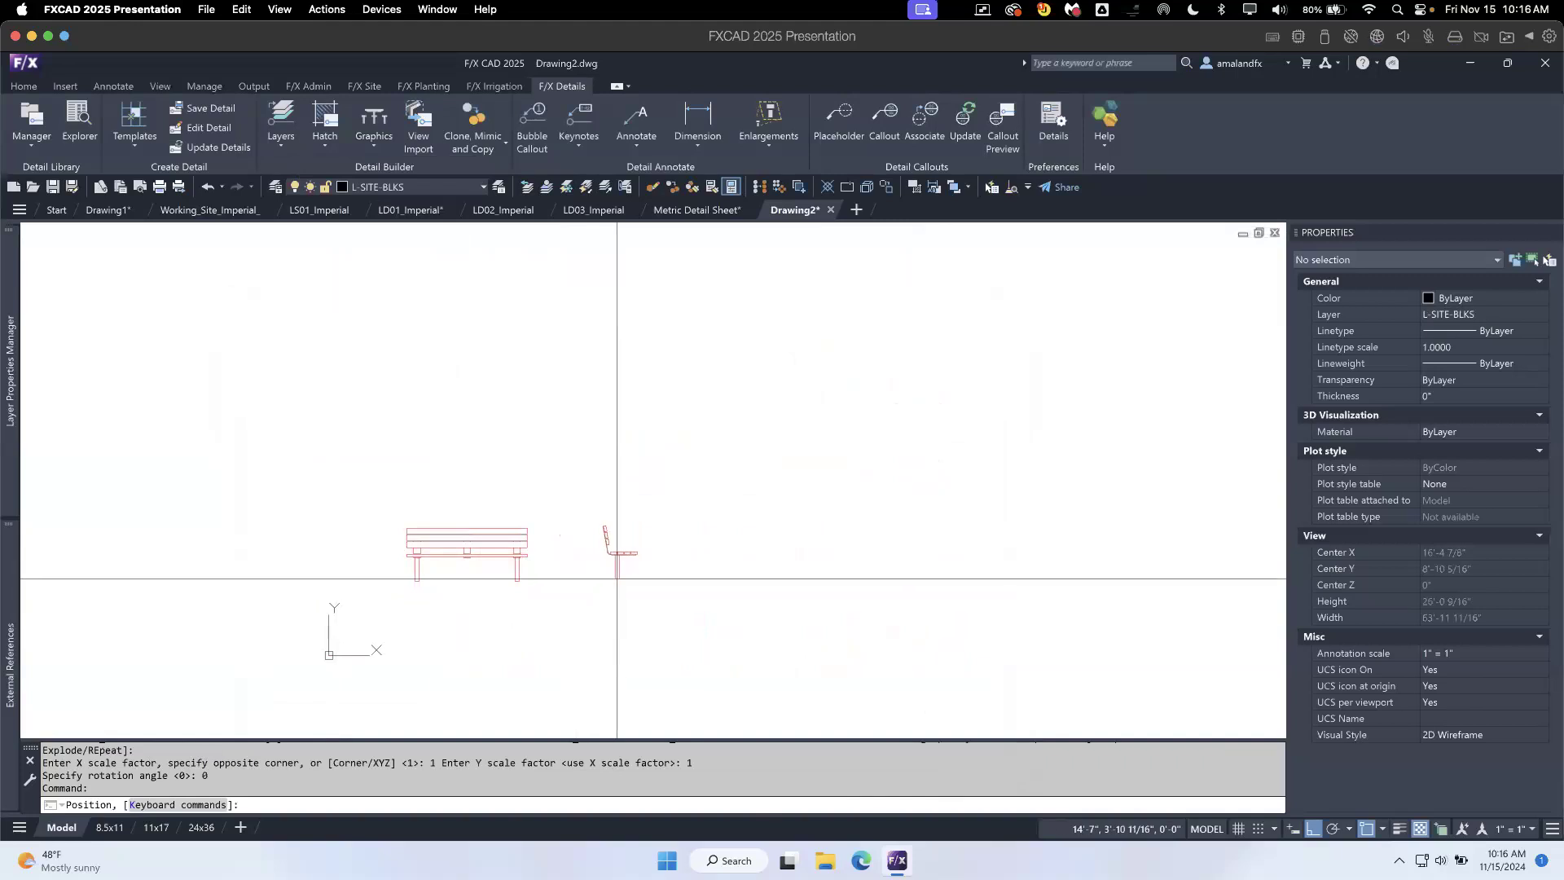
{"action": "left_click", "coordinate": [618, 578]}
{"action": "key", "text": "Escape"}
- Insert a detail template two cells wide and one high (2A) from the Imperial set at 1" = 1'-0", framing both bench views
{"action": "middle_click_drag", "start_coordinate": [563, 578], "coordinate": [604, 537]}
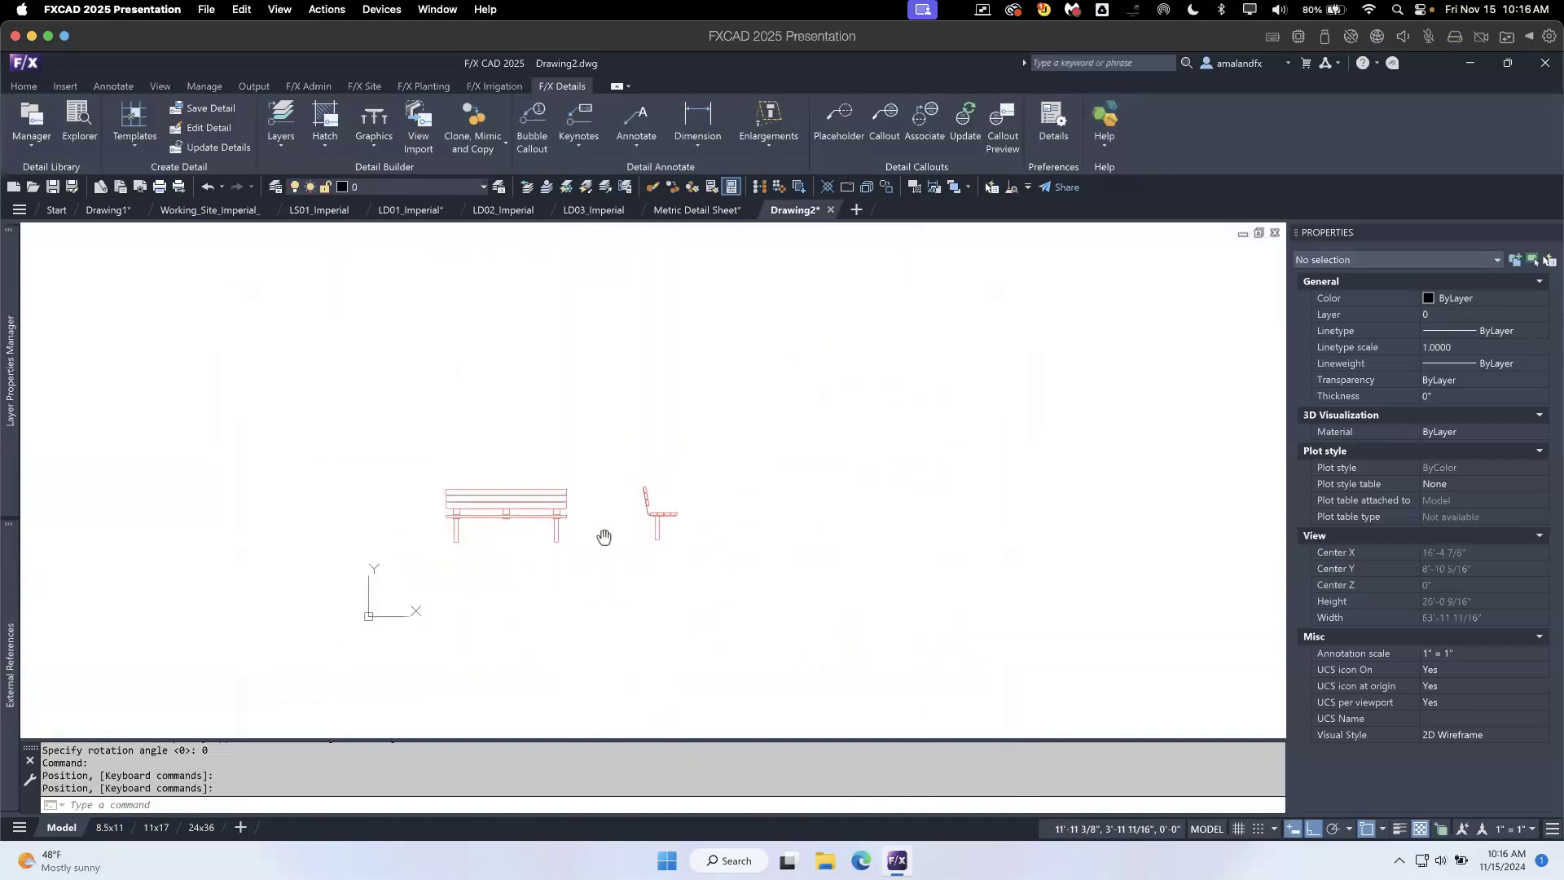
{"action": "left_click", "coordinate": [139, 145]}
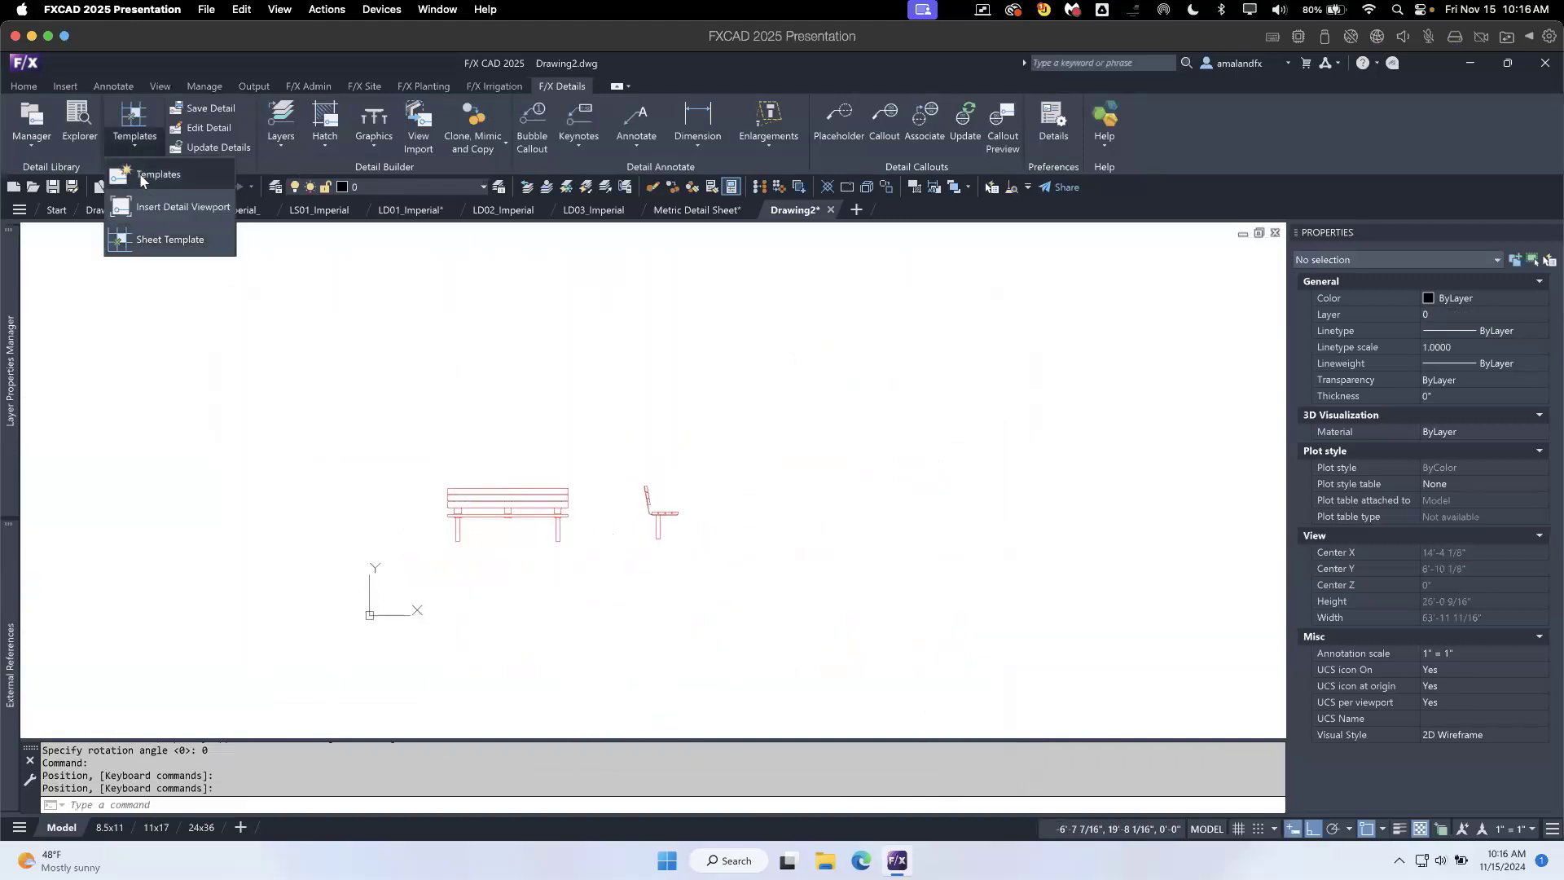
{"action": "left_click", "coordinate": [143, 178]}
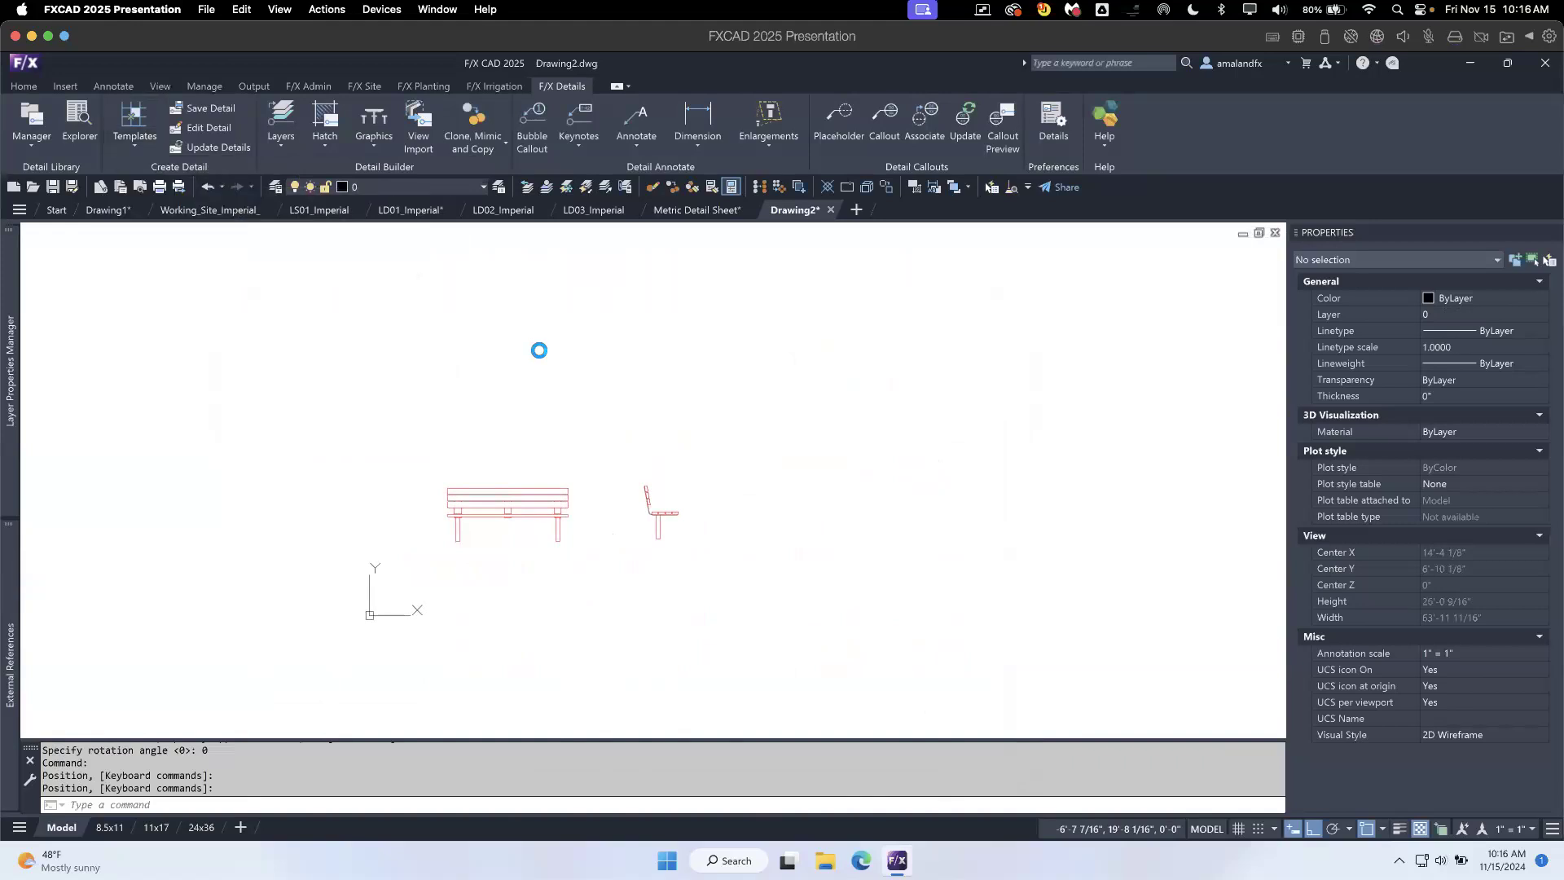
{"action": "left_click", "coordinate": [684, 374]}
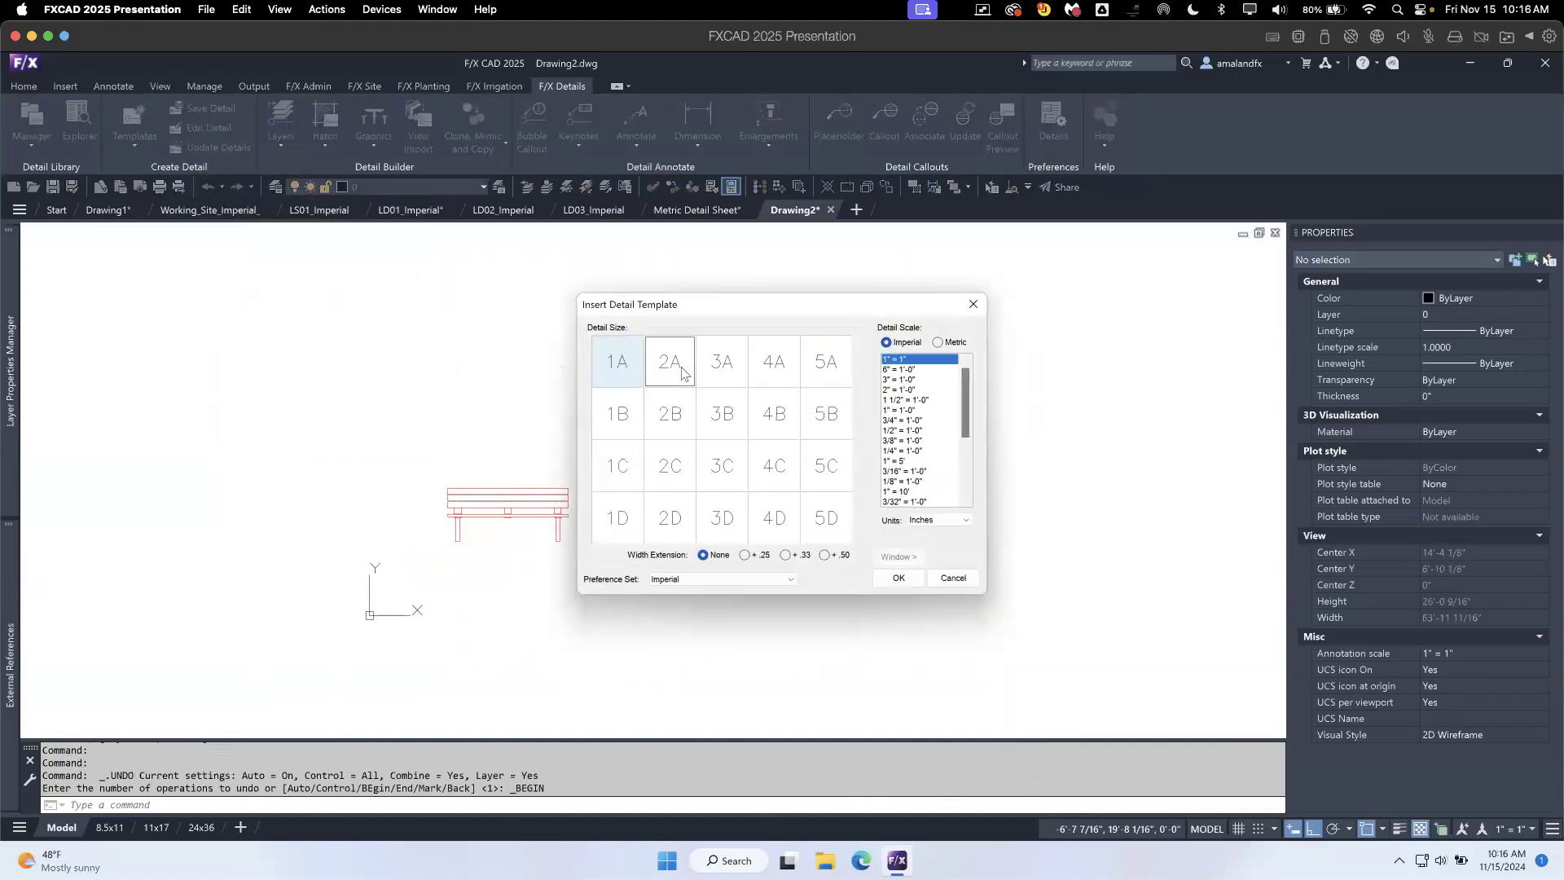
{"action": "left_click", "coordinate": [905, 420]}
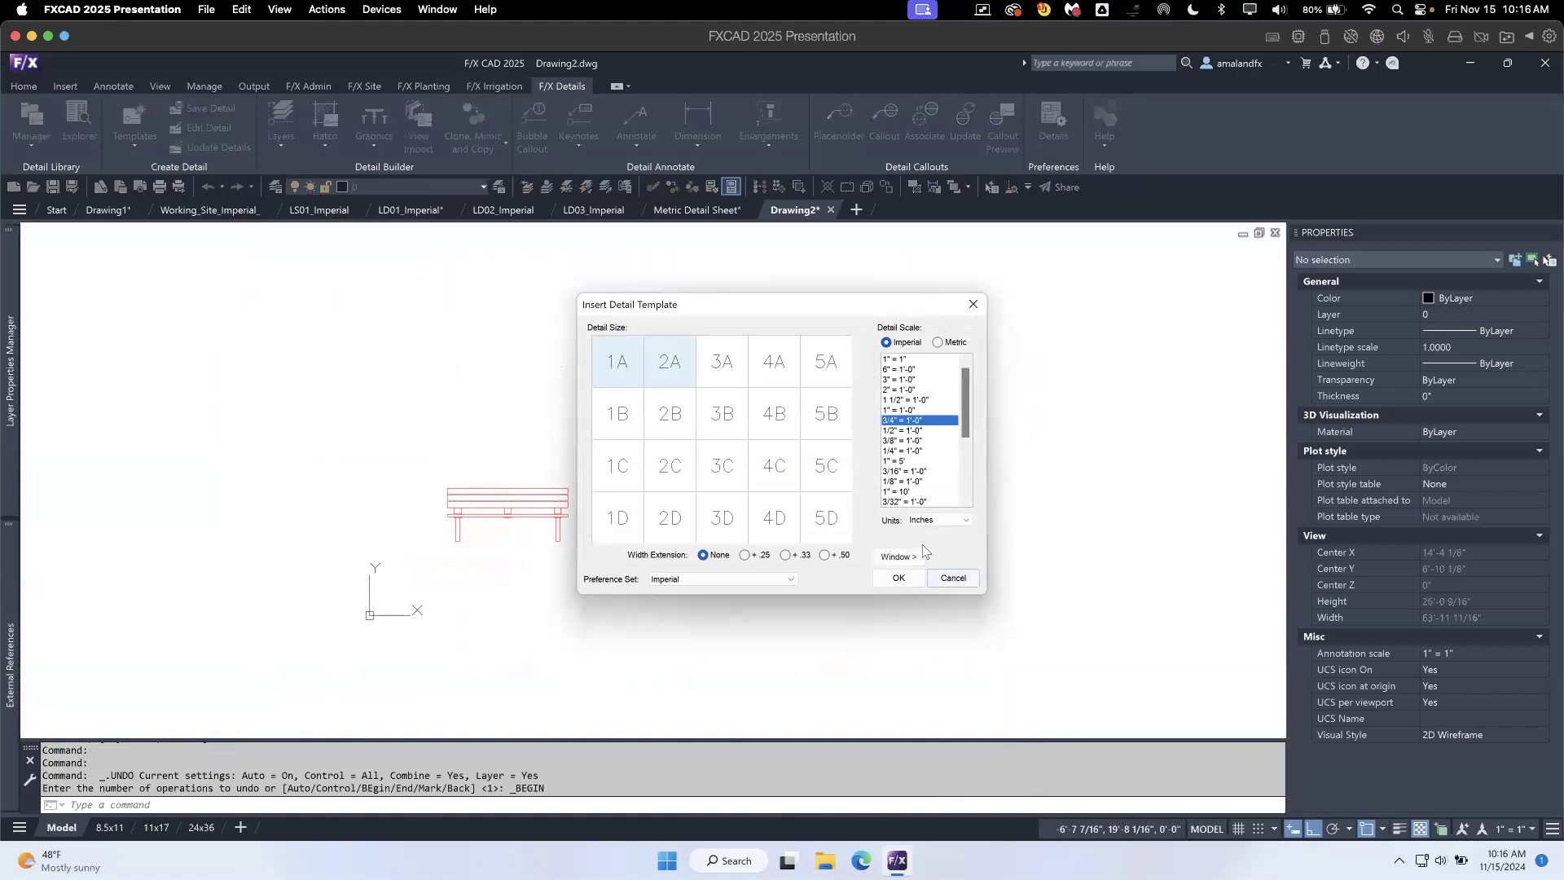
{"action": "left_click", "coordinate": [899, 578]}
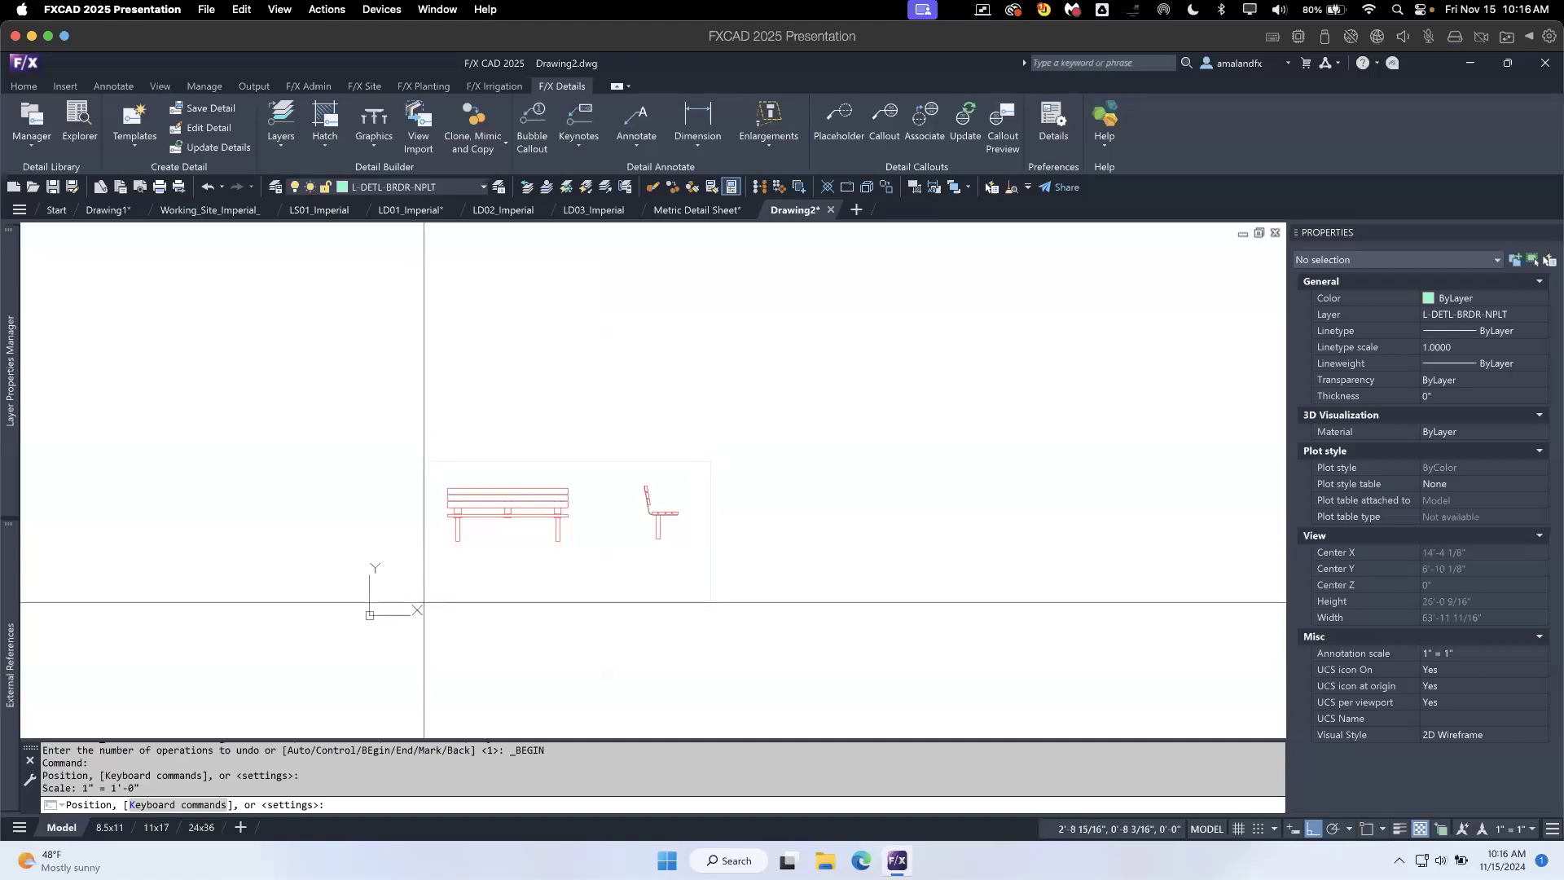
{"action": "left_click", "coordinate": [424, 601]}
- Examine the template's title block and the two short boundary lines at the corner above the number bubble, then the whole framed detail
{"action": "scroll", "coordinate": [441, 598], "scroll_direction": "up", "scroll_amount": 2}
{"action": "scroll", "coordinate": [440, 597], "scroll_direction": "up", "scroll_amount": 5}
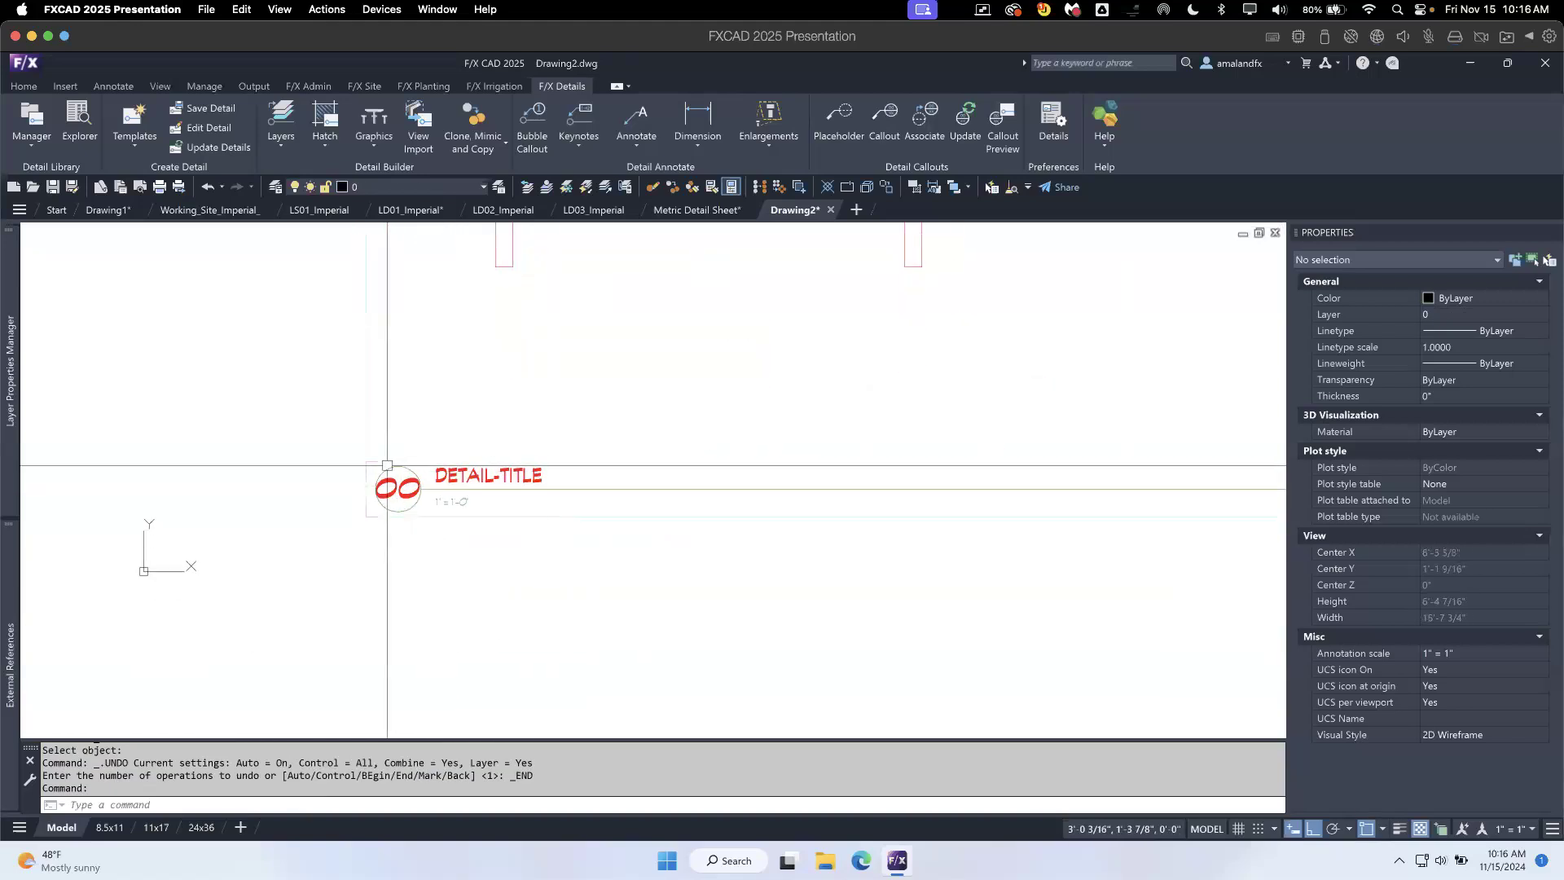
{"action": "left_click", "coordinate": [372, 464]}
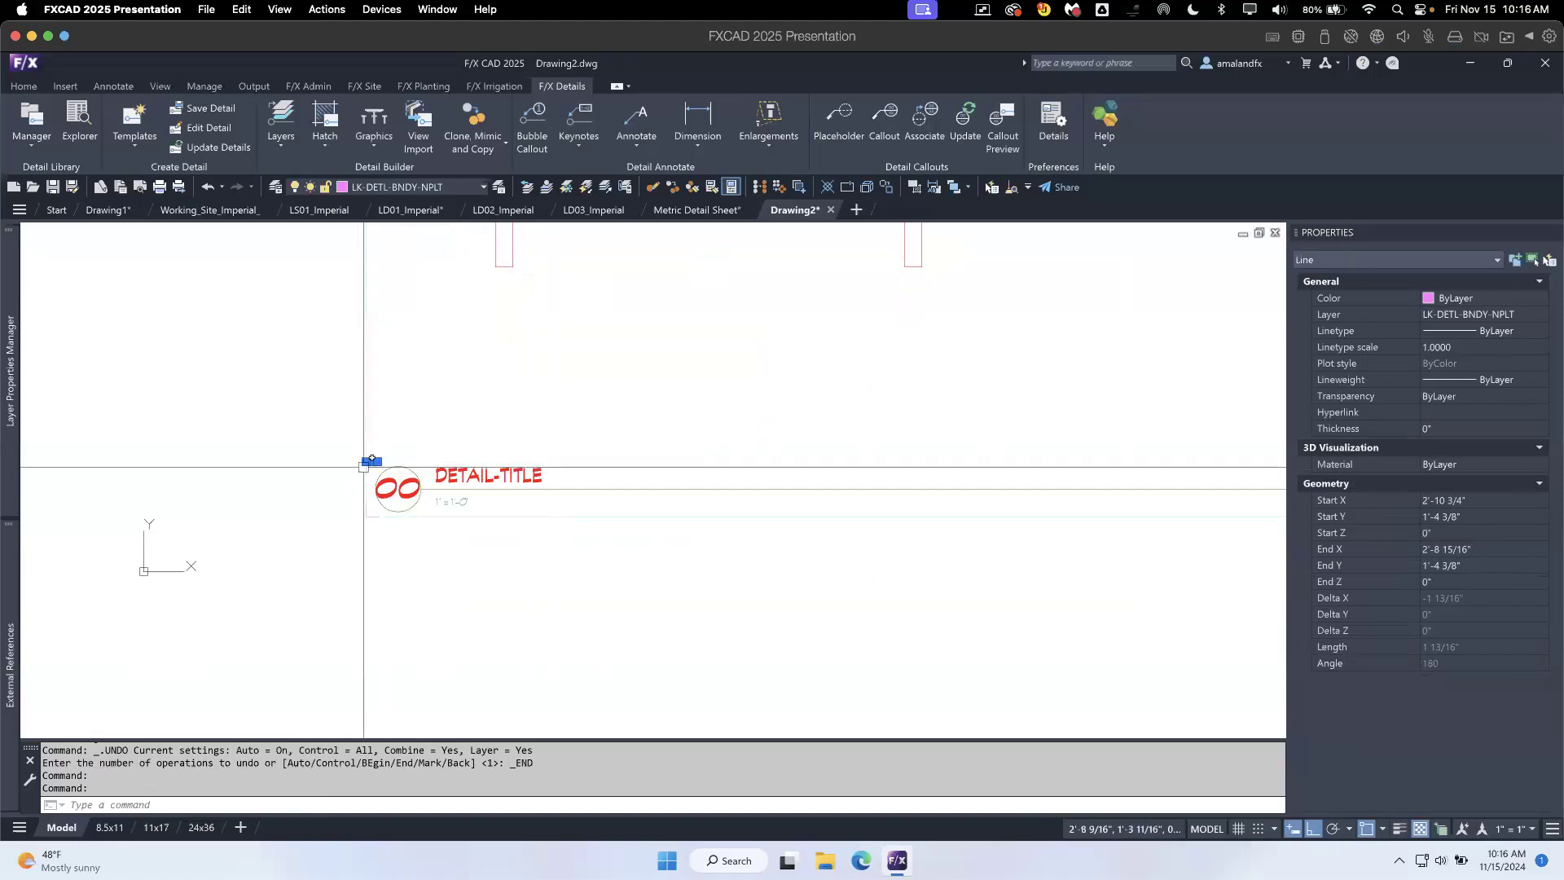
{"action": "scroll", "coordinate": [363, 466], "scroll_direction": "up", "scroll_amount": 5}
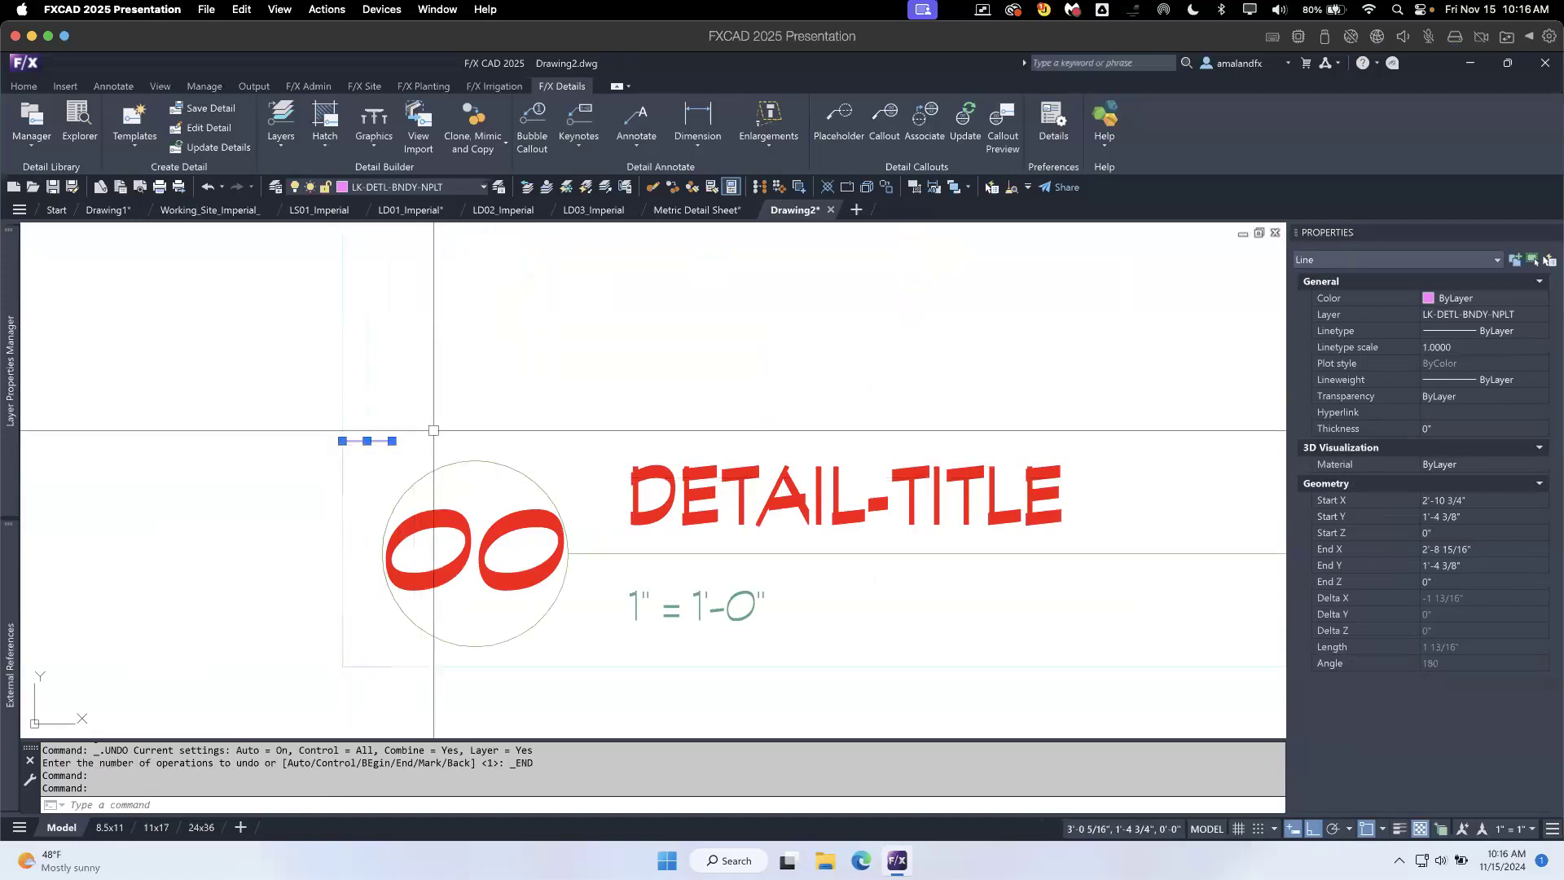
{"action": "key", "text": "Escape"}
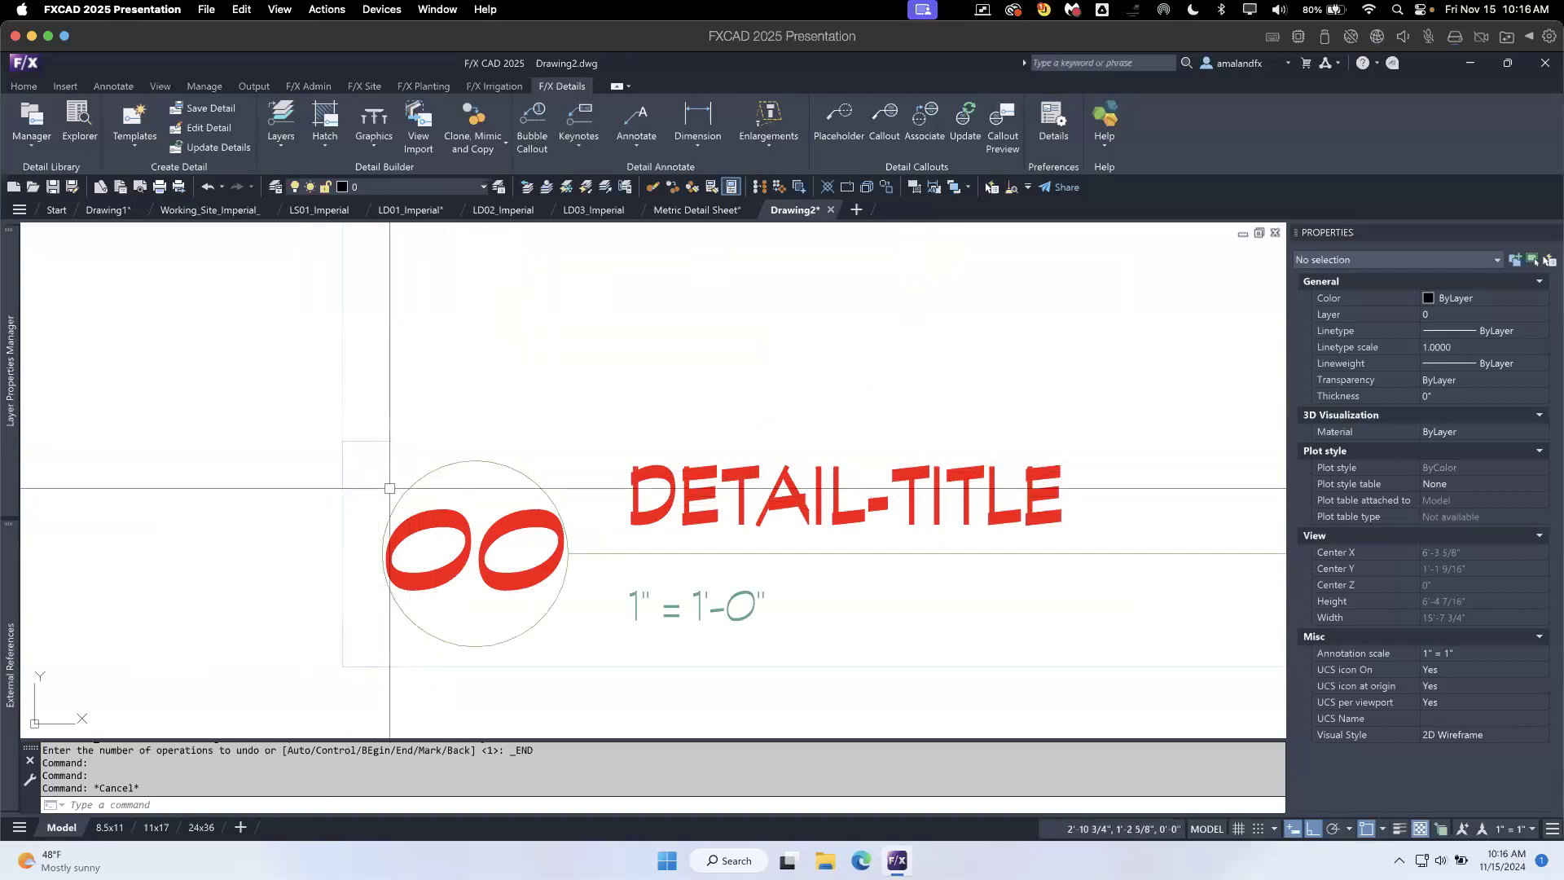
{"action": "left_click", "coordinate": [369, 444]}
{"action": "left_click", "coordinate": [342, 465]}
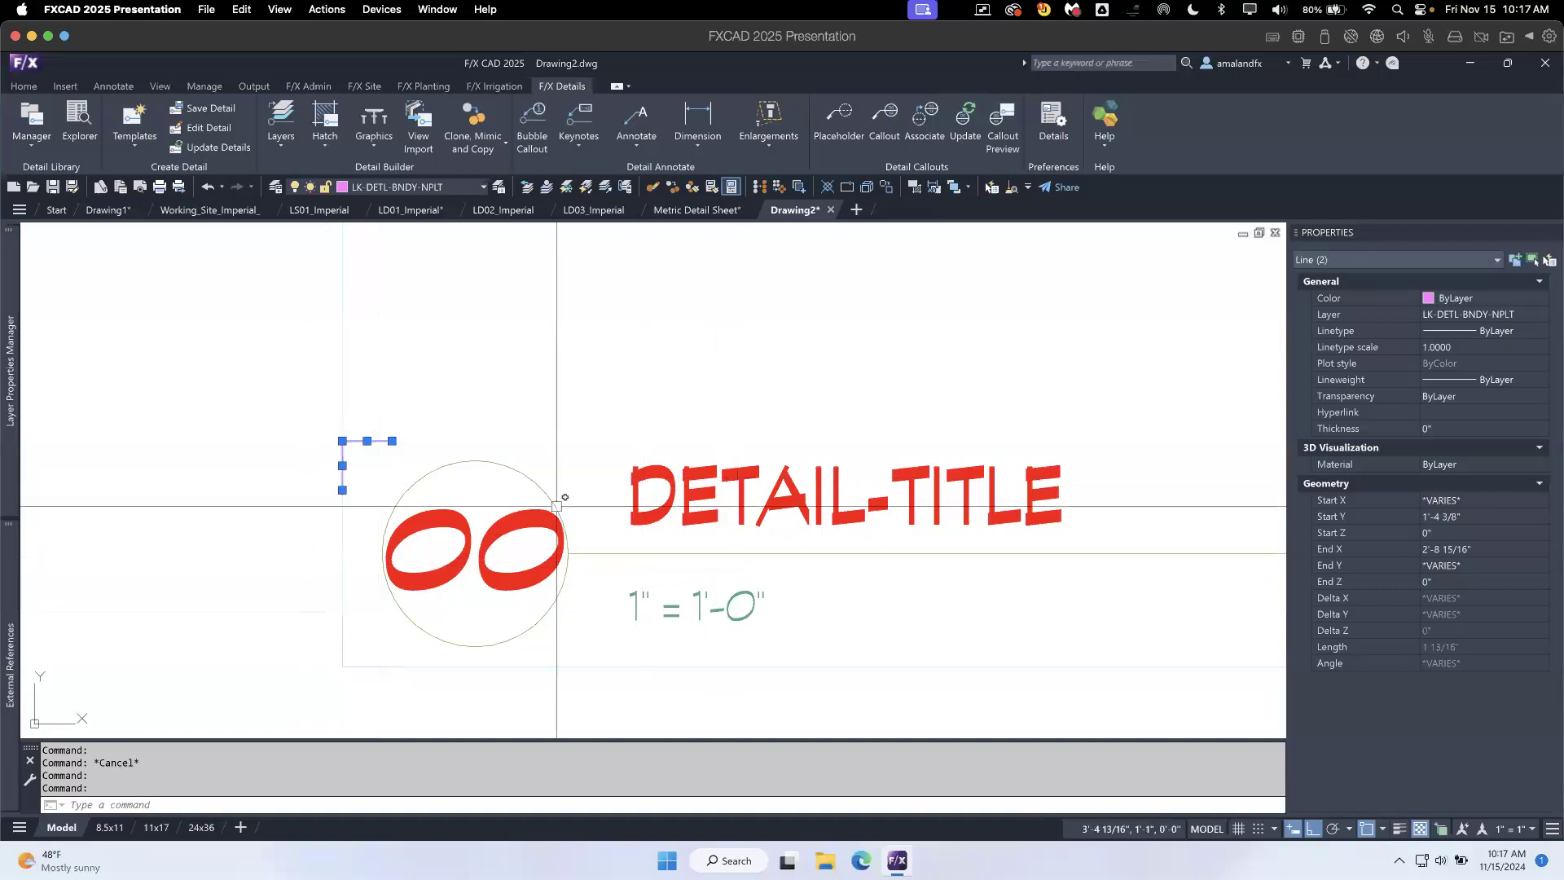
{"action": "key", "text": "Escape"}
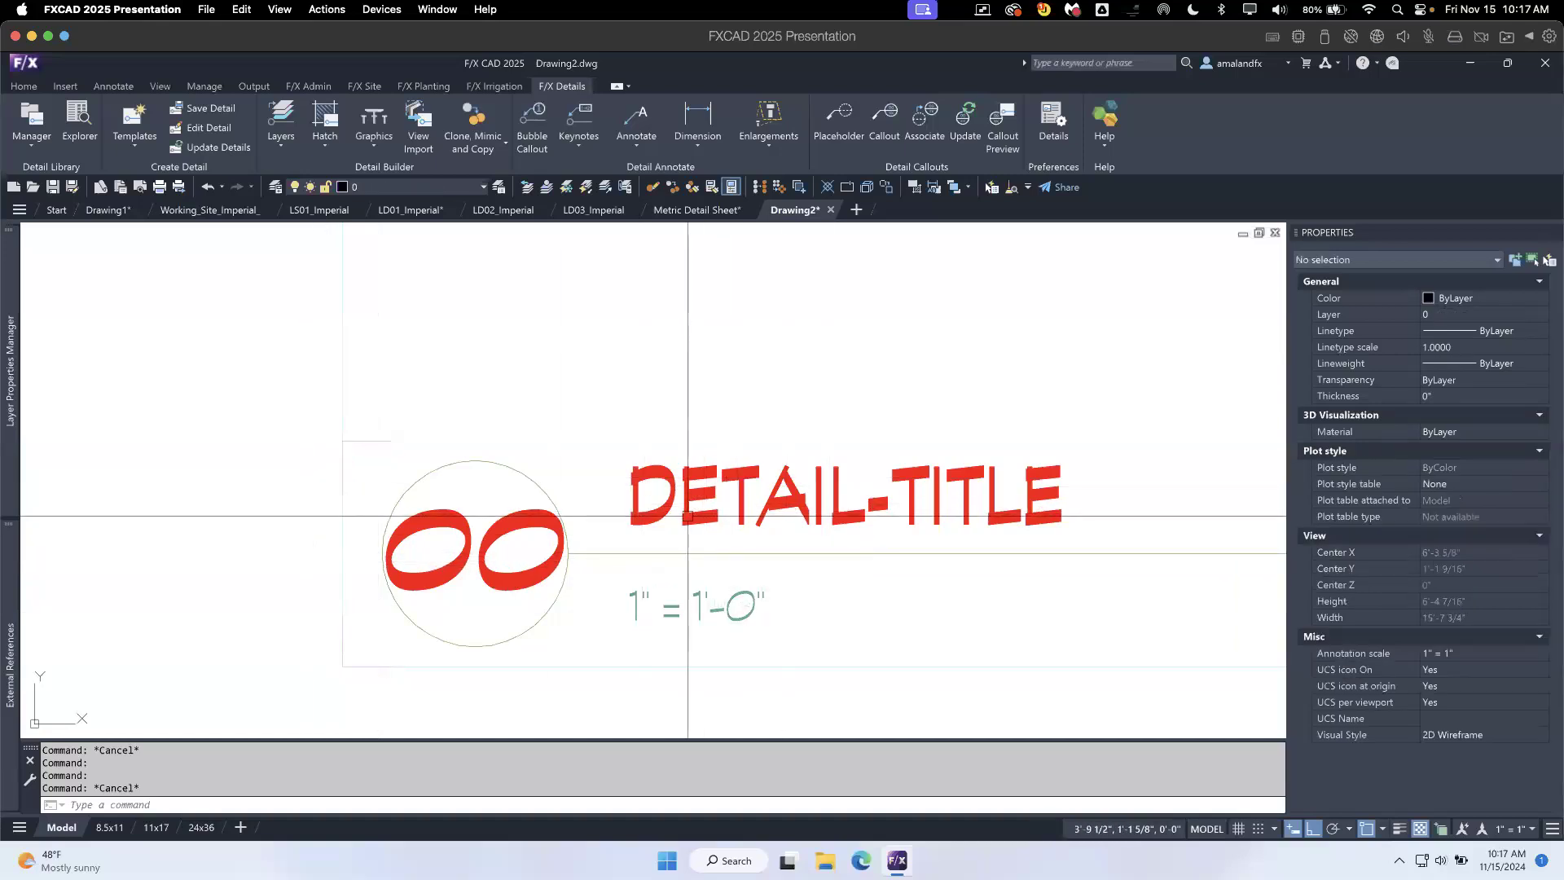
{"action": "scroll", "coordinate": [689, 514], "scroll_direction": "down", "scroll_amount": 5}
{"action": "middle_click_drag", "start_coordinate": [943, 541], "coordinate": [687, 582]}
{"action": "scroll", "coordinate": [921, 570], "scroll_direction": "down", "scroll_amount": 4}
{"action": "mouse_move", "coordinate": [922, 575]}
{"action": "middle_mouse_down"}
{"action": "mouse_move", "coordinate": [900, 622]}
{"action": "mouse_move", "coordinate": [723, 647]}
{"action": "middle_mouse_up"}
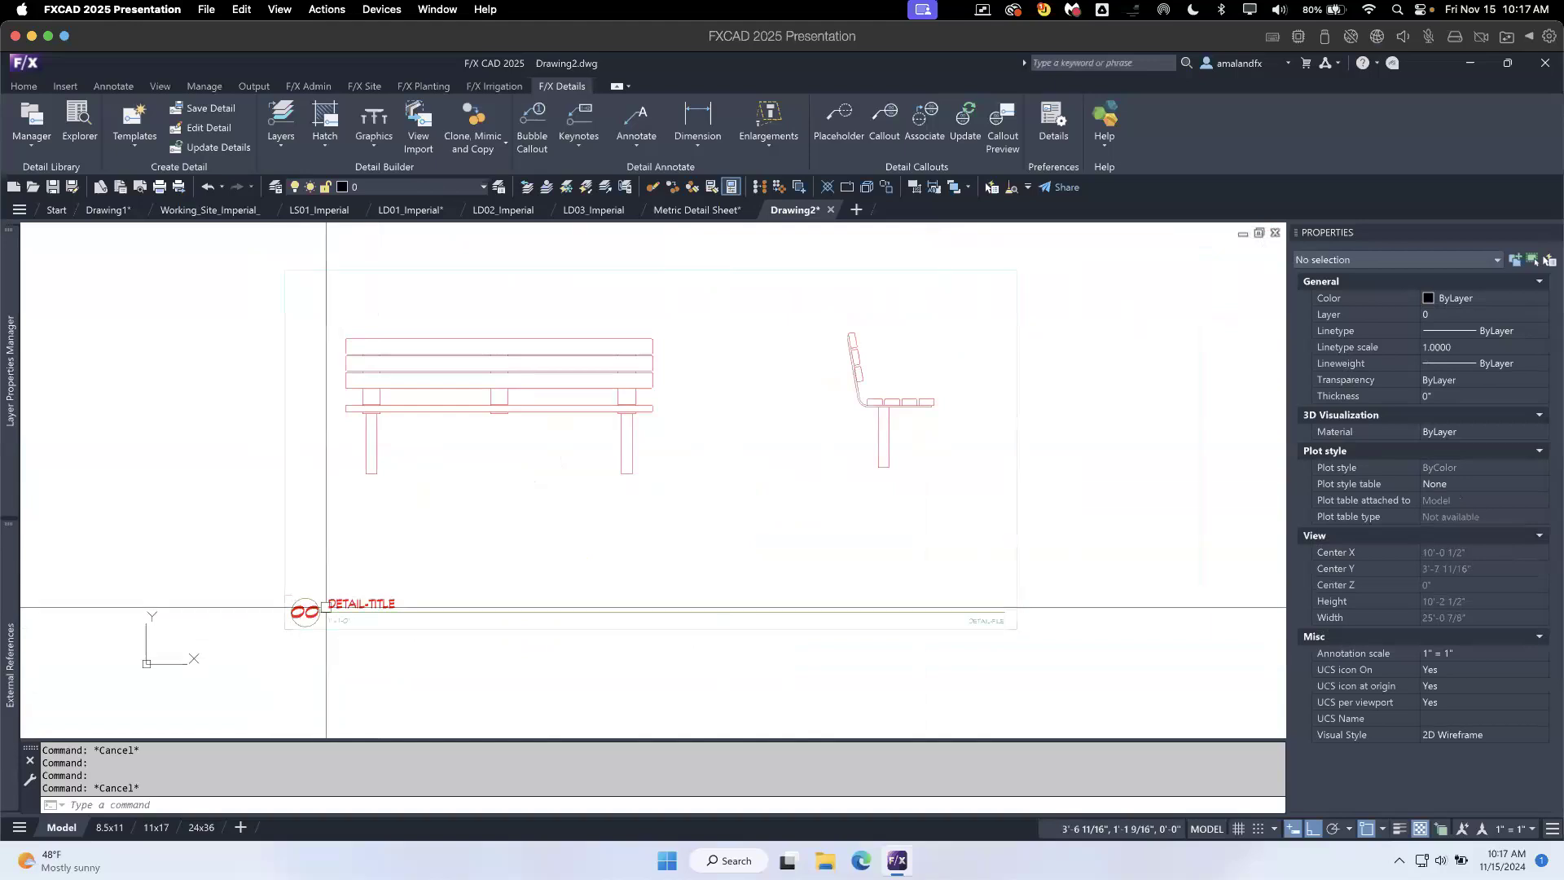
{"action": "mouse_move", "coordinate": [614, 509]}
{"action": "middle_mouse_down"}
{"action": "mouse_move", "coordinate": [558, 533]}
{"action": "mouse_move", "coordinate": [554, 616]}
{"action": "middle_mouse_up"}
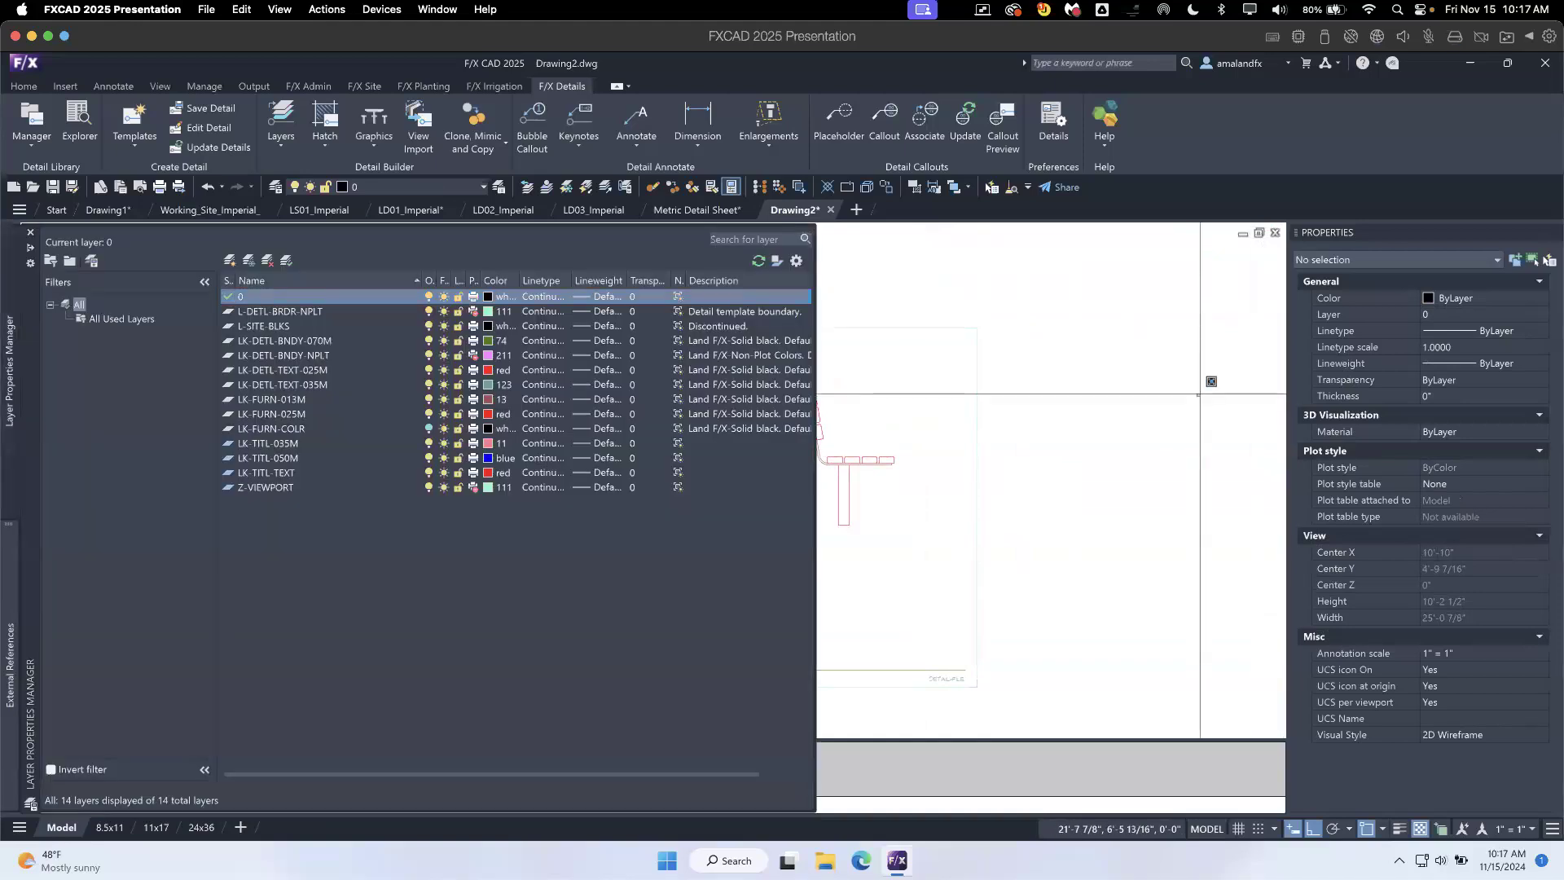
- Inspect the DETAIL-FILE text at the end of the template's title line without changing it
{"action": "left_click", "coordinate": [1190, 365]}
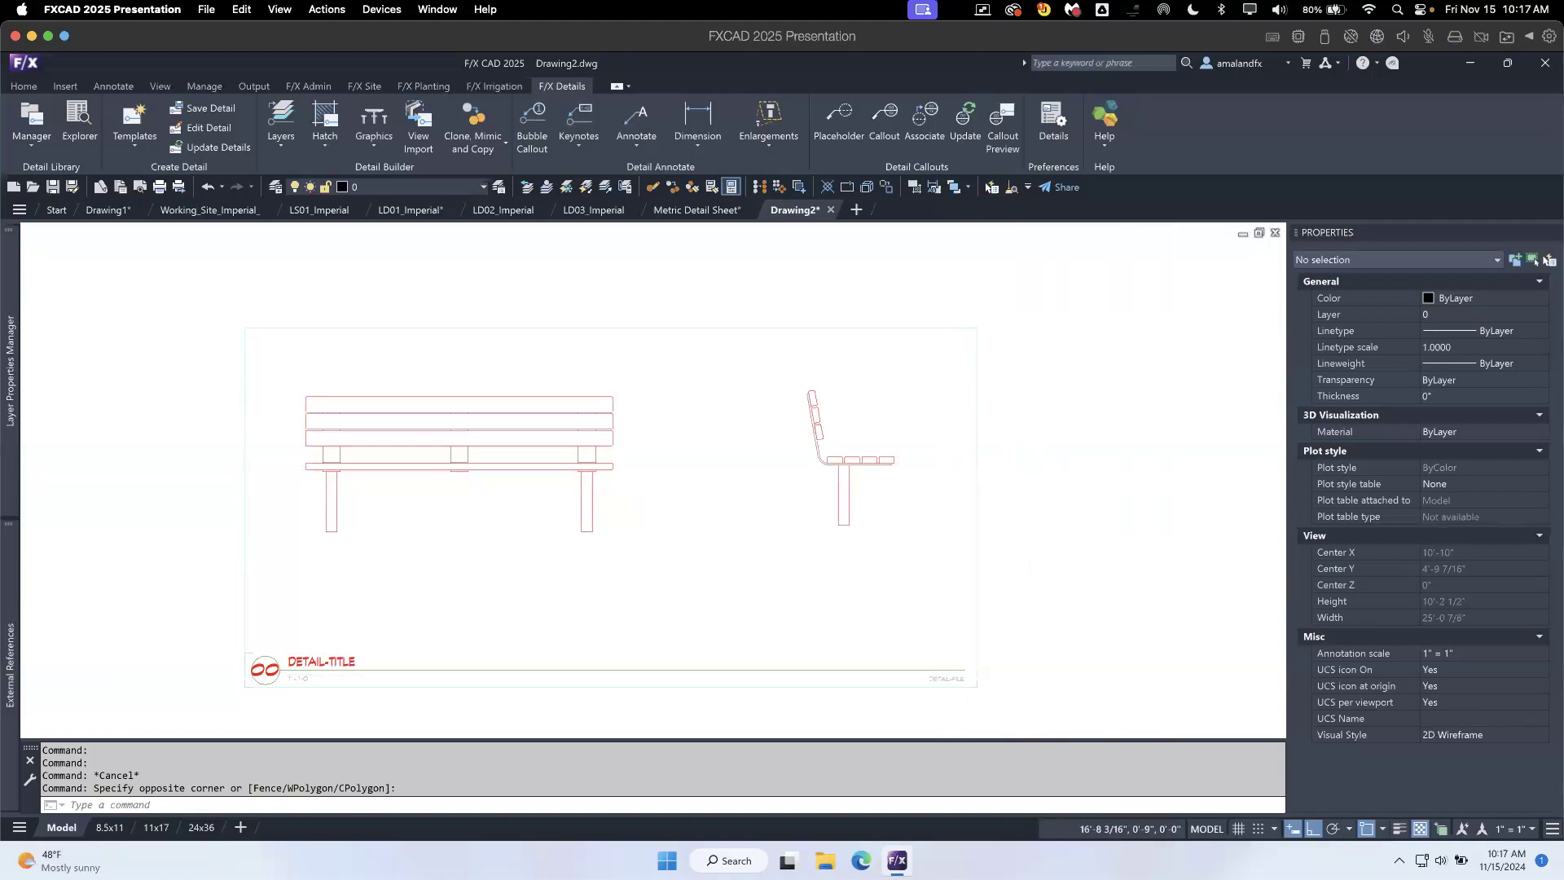
{"action": "scroll", "coordinate": [946, 679], "scroll_direction": "up", "scroll_amount": 6}
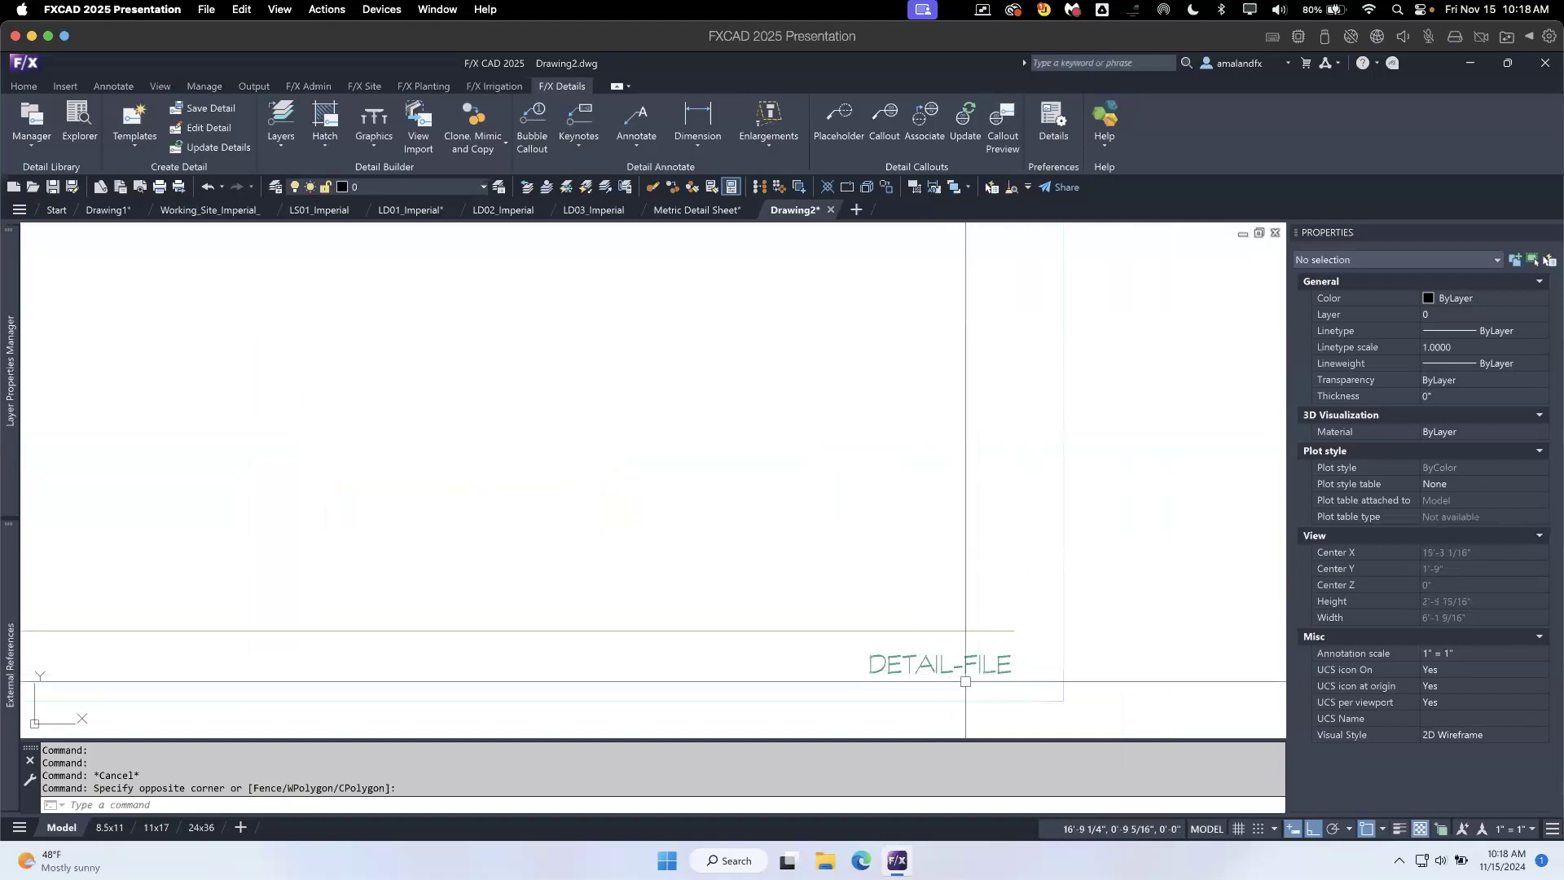
{"action": "left_click", "coordinate": [1010, 673]}
{"action": "double_click", "coordinate": [1000, 664]}
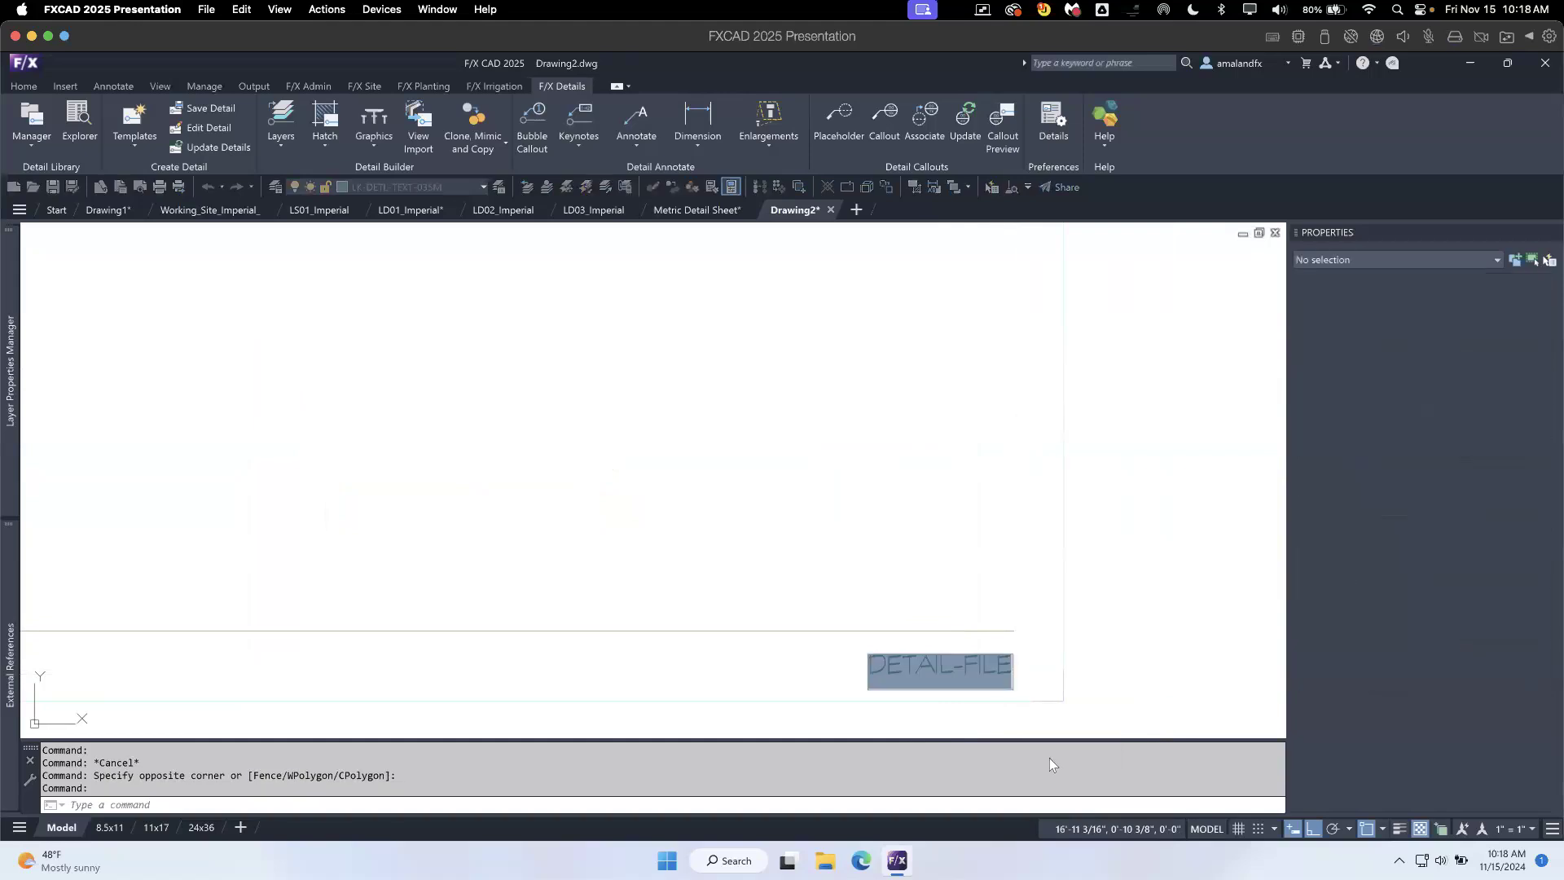
{"action": "left_click", "coordinate": [1075, 638]}
{"action": "key", "text": "Return"}
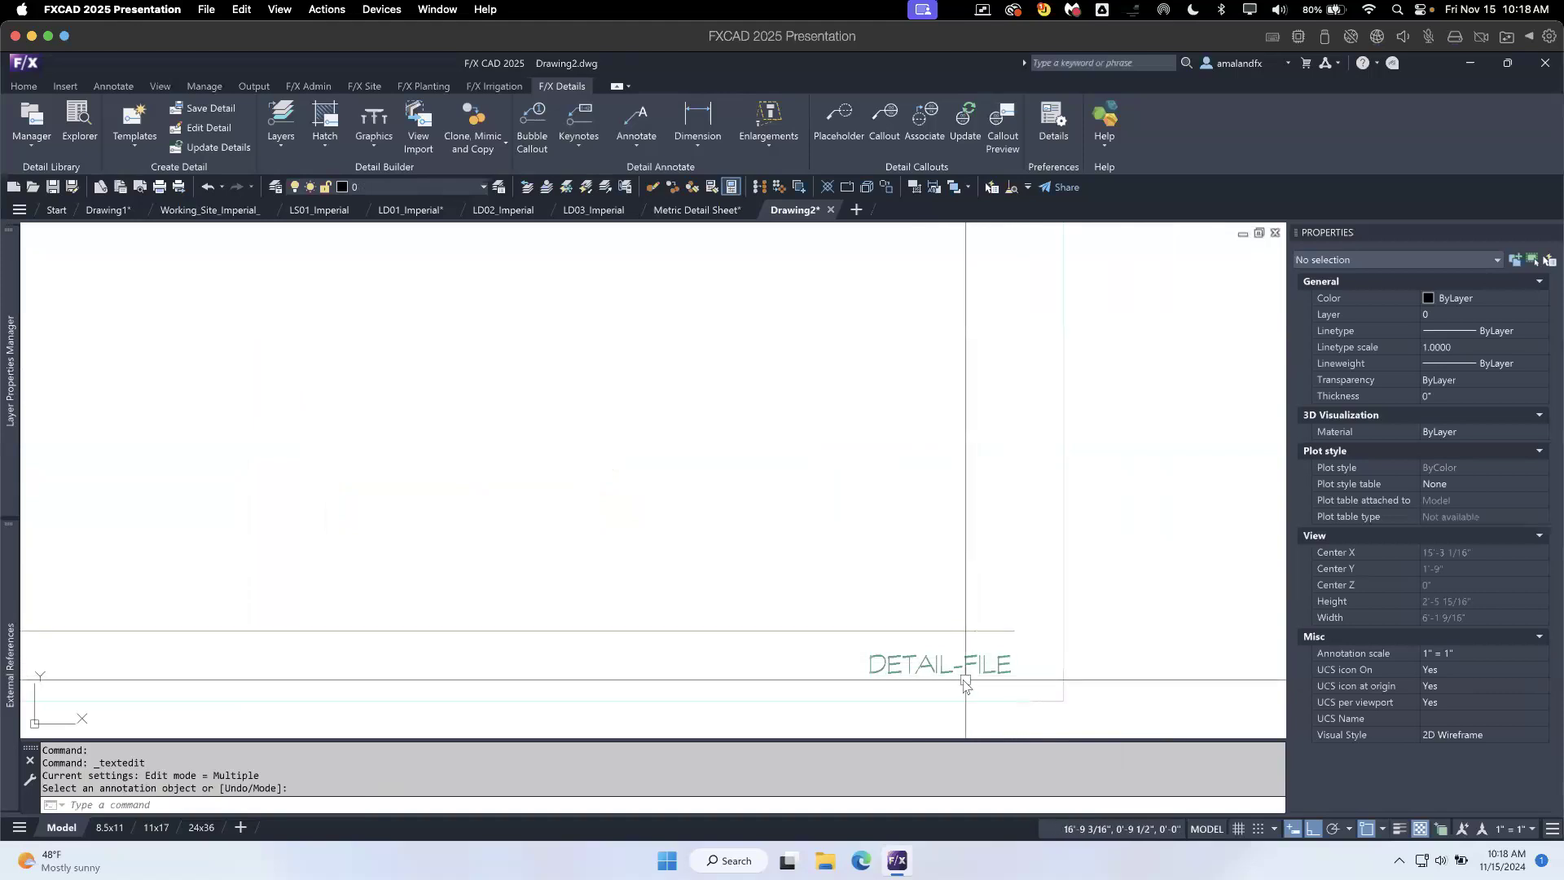
{"action": "scroll", "coordinate": [913, 603], "scroll_direction": "down", "scroll_amount": 10}
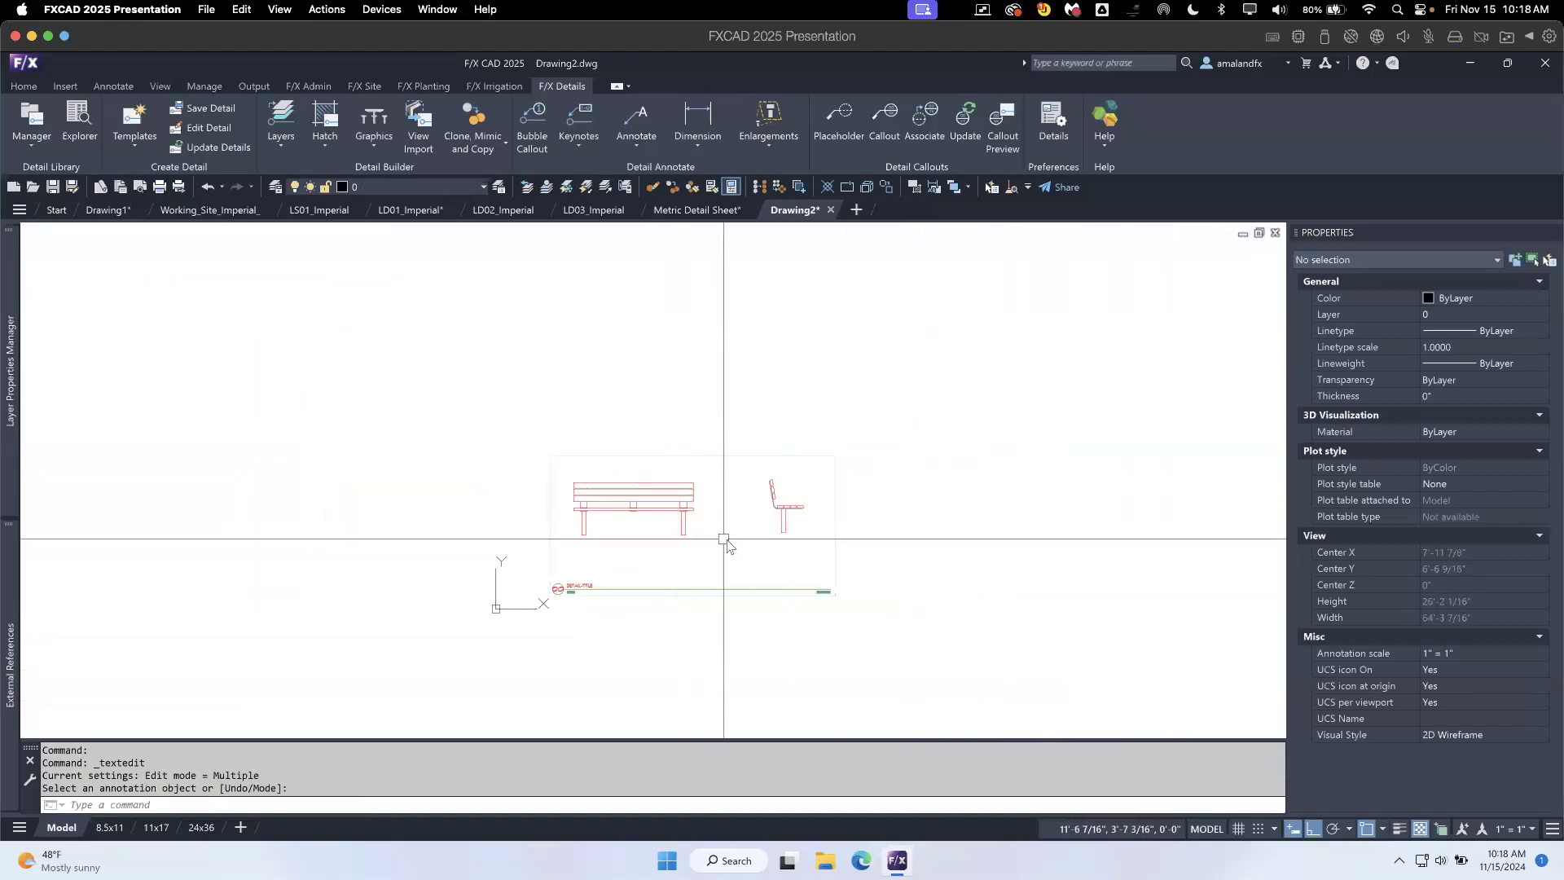
{"action": "scroll", "coordinate": [758, 552], "scroll_direction": "up", "scroll_amount": 4}
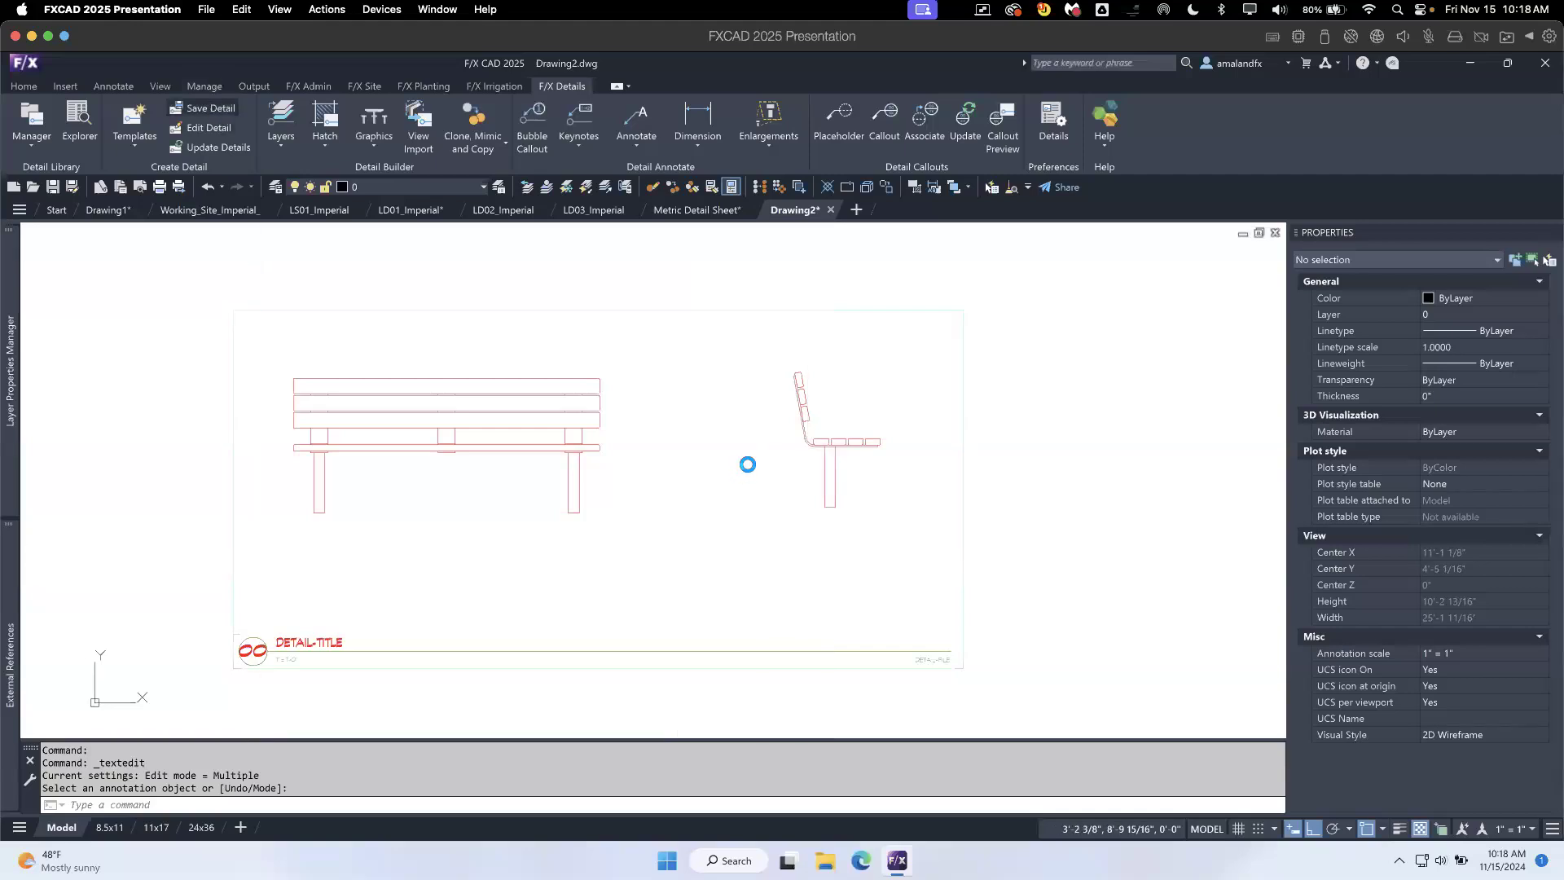
- Start saving the detail and create the category "Ask Us Anything Details" with code ASK under Projects > 2024
{"action": "left_click", "coordinate": [496, 307]}
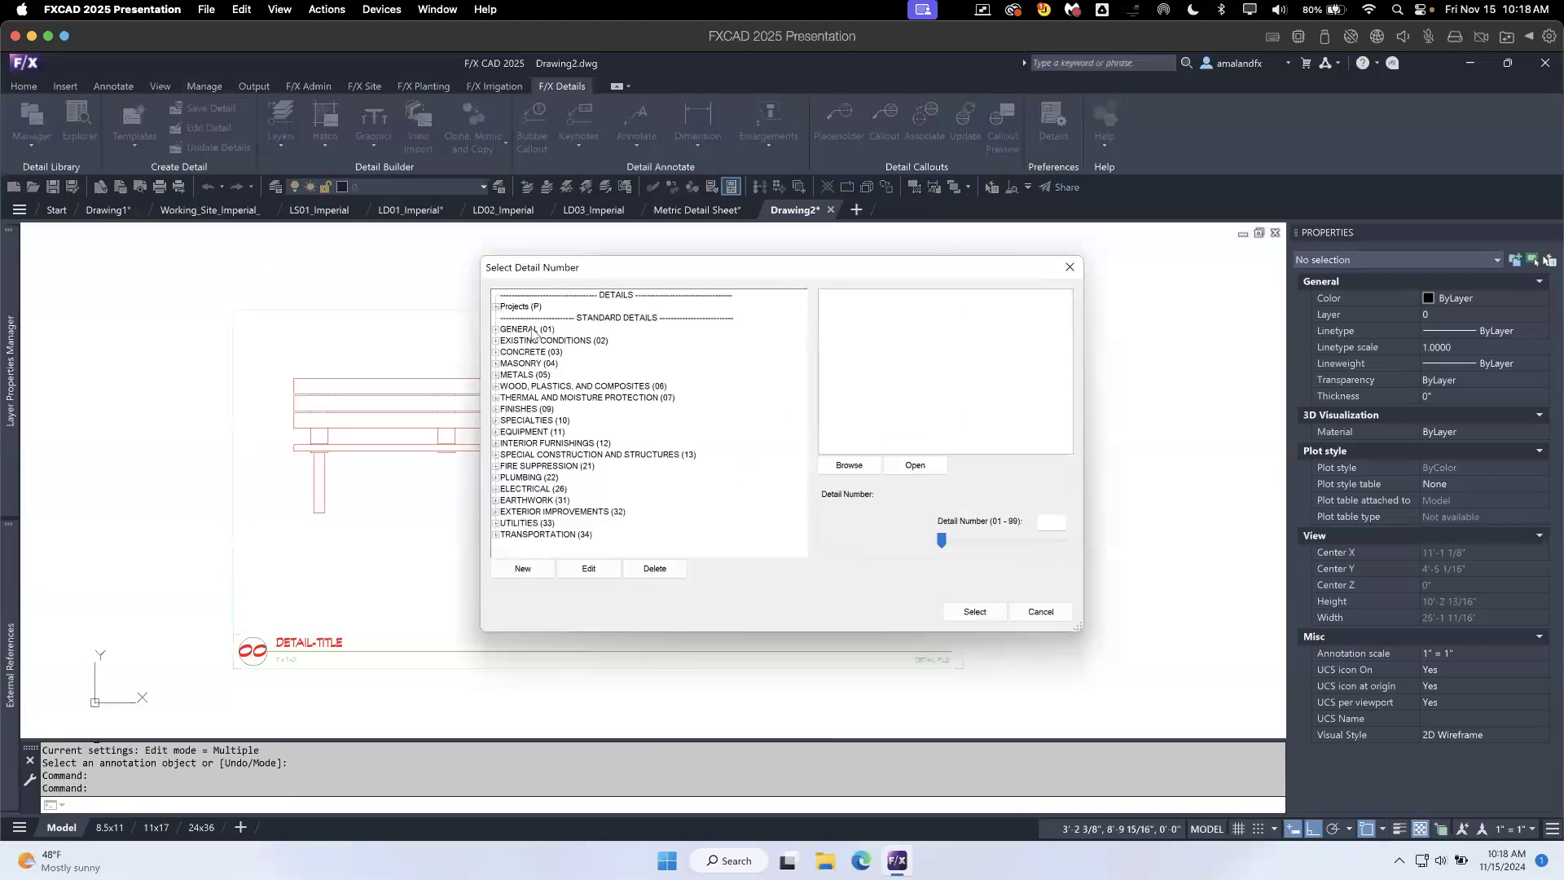
{"action": "left_click", "coordinate": [525, 318]}
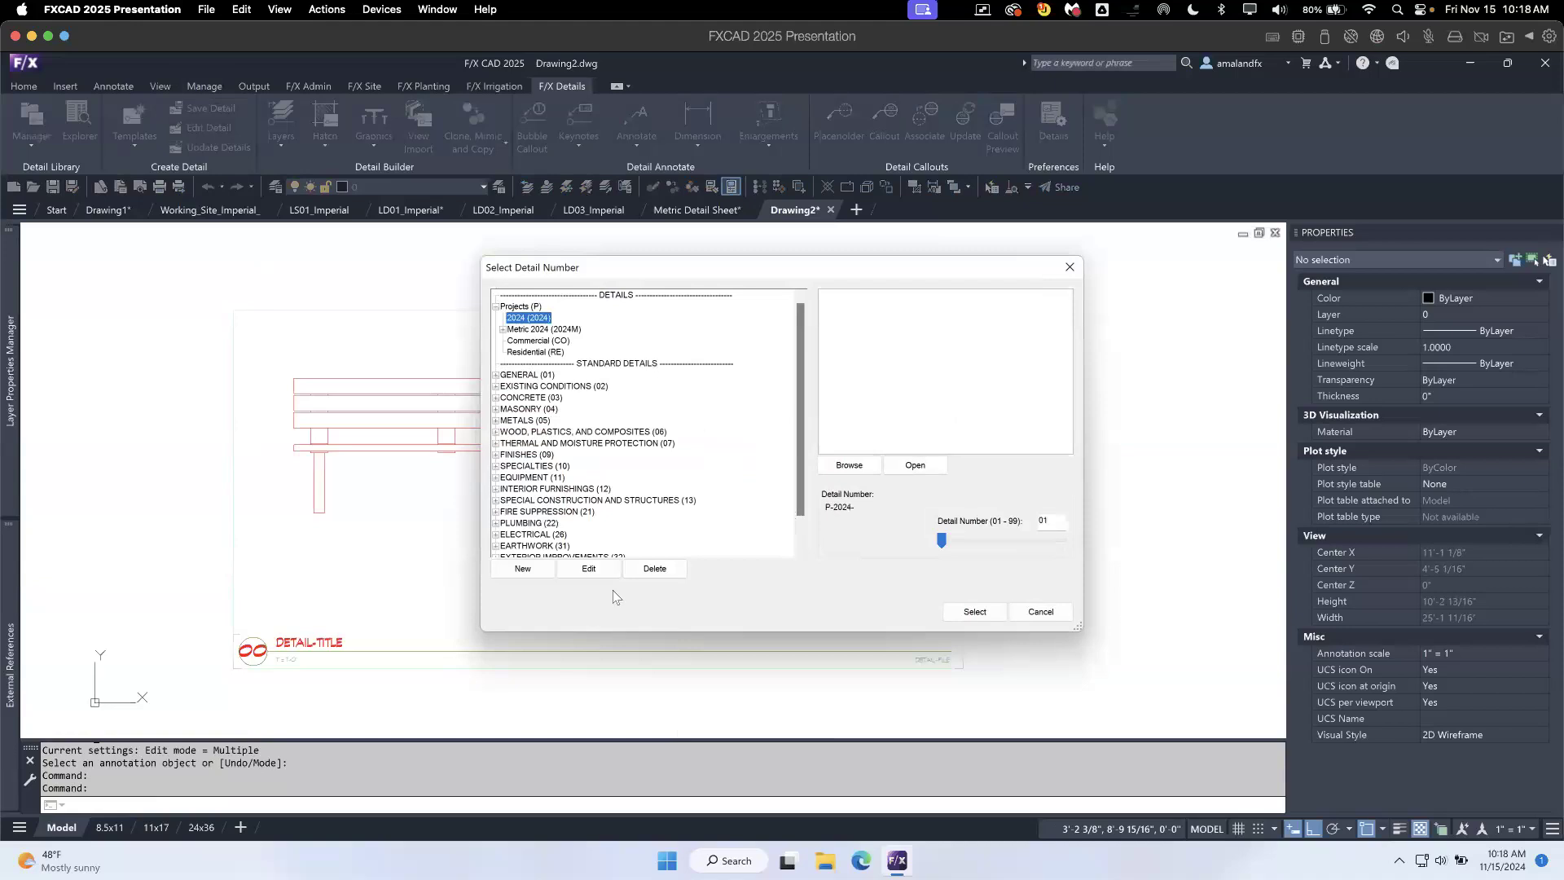
{"action": "left_click", "coordinate": [533, 569]}
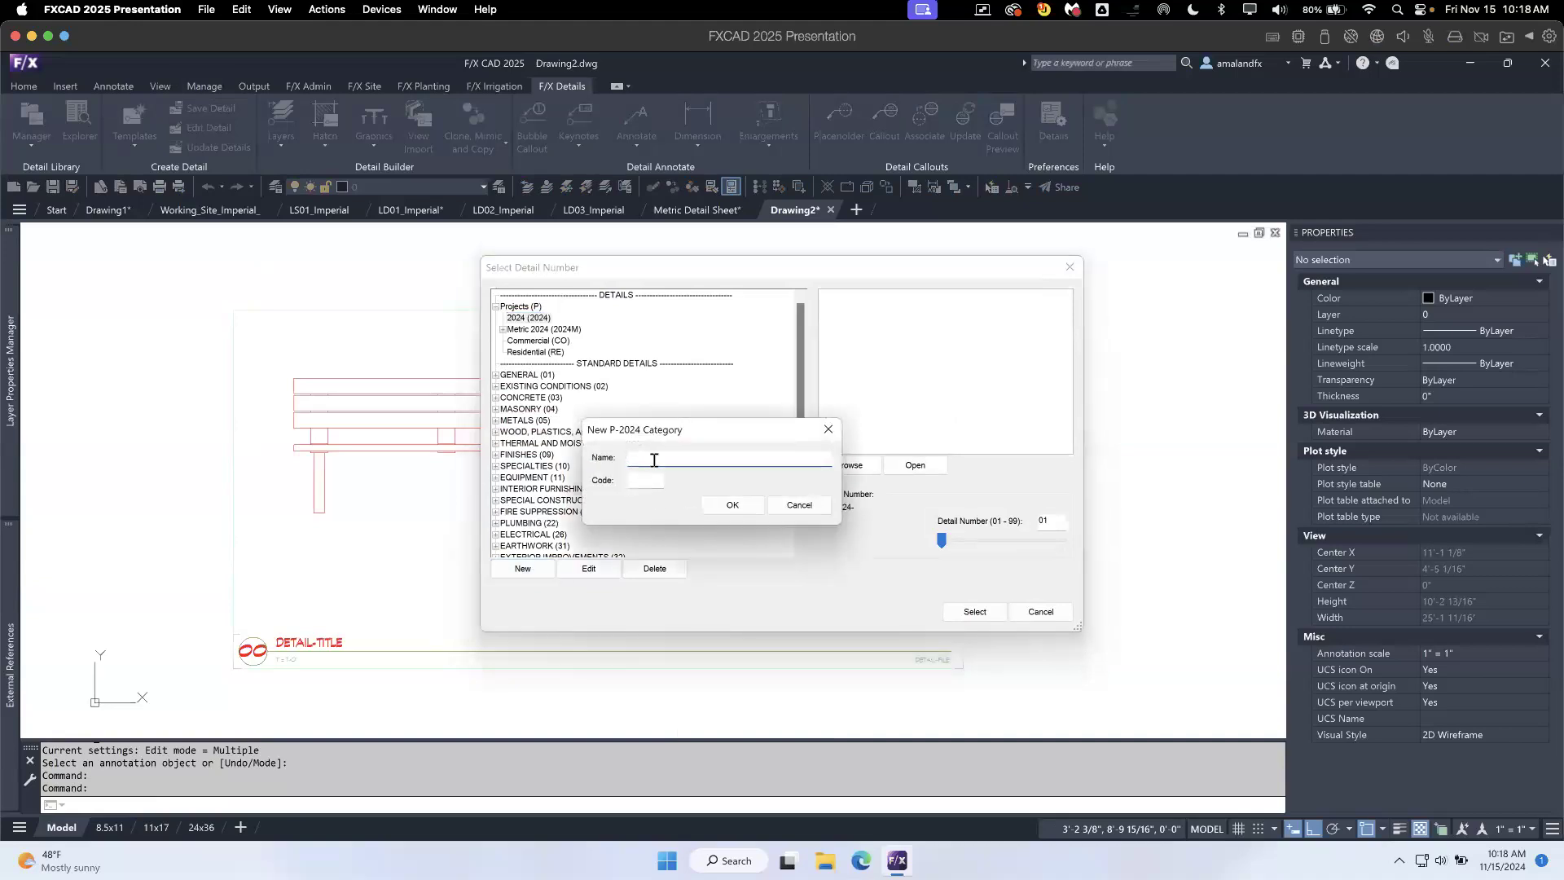
{"action": "type", "text": "Ask Us Anything Details"}
{"action": "left_click", "coordinate": [730, 508]}
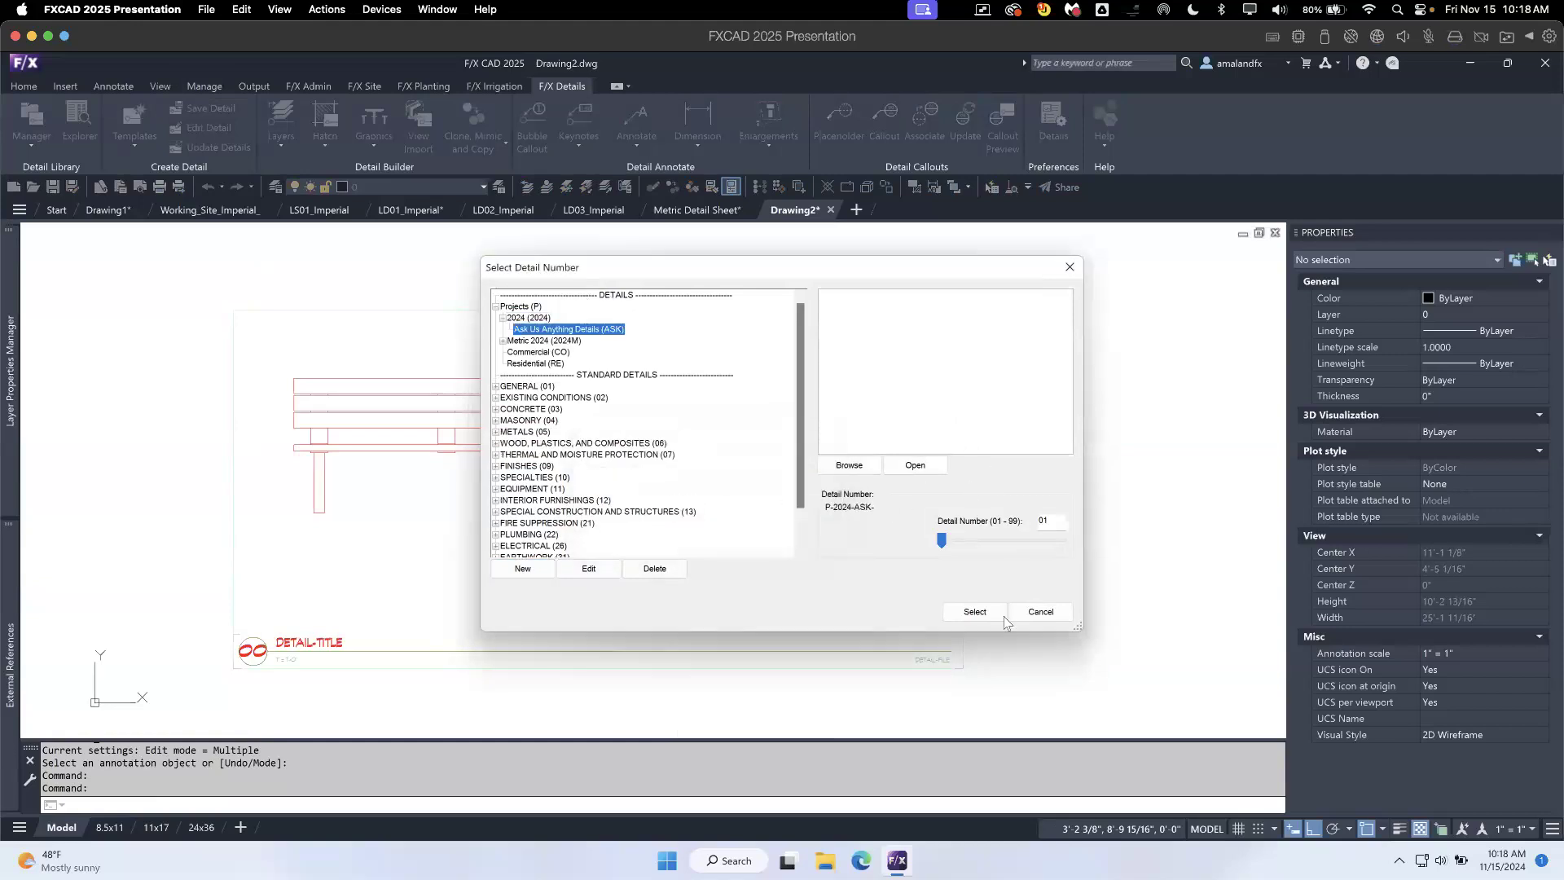
- Save the detail as number 01 in the ASK category with the title GENERIC BENCH
{"action": "left_click", "coordinate": [978, 612]}
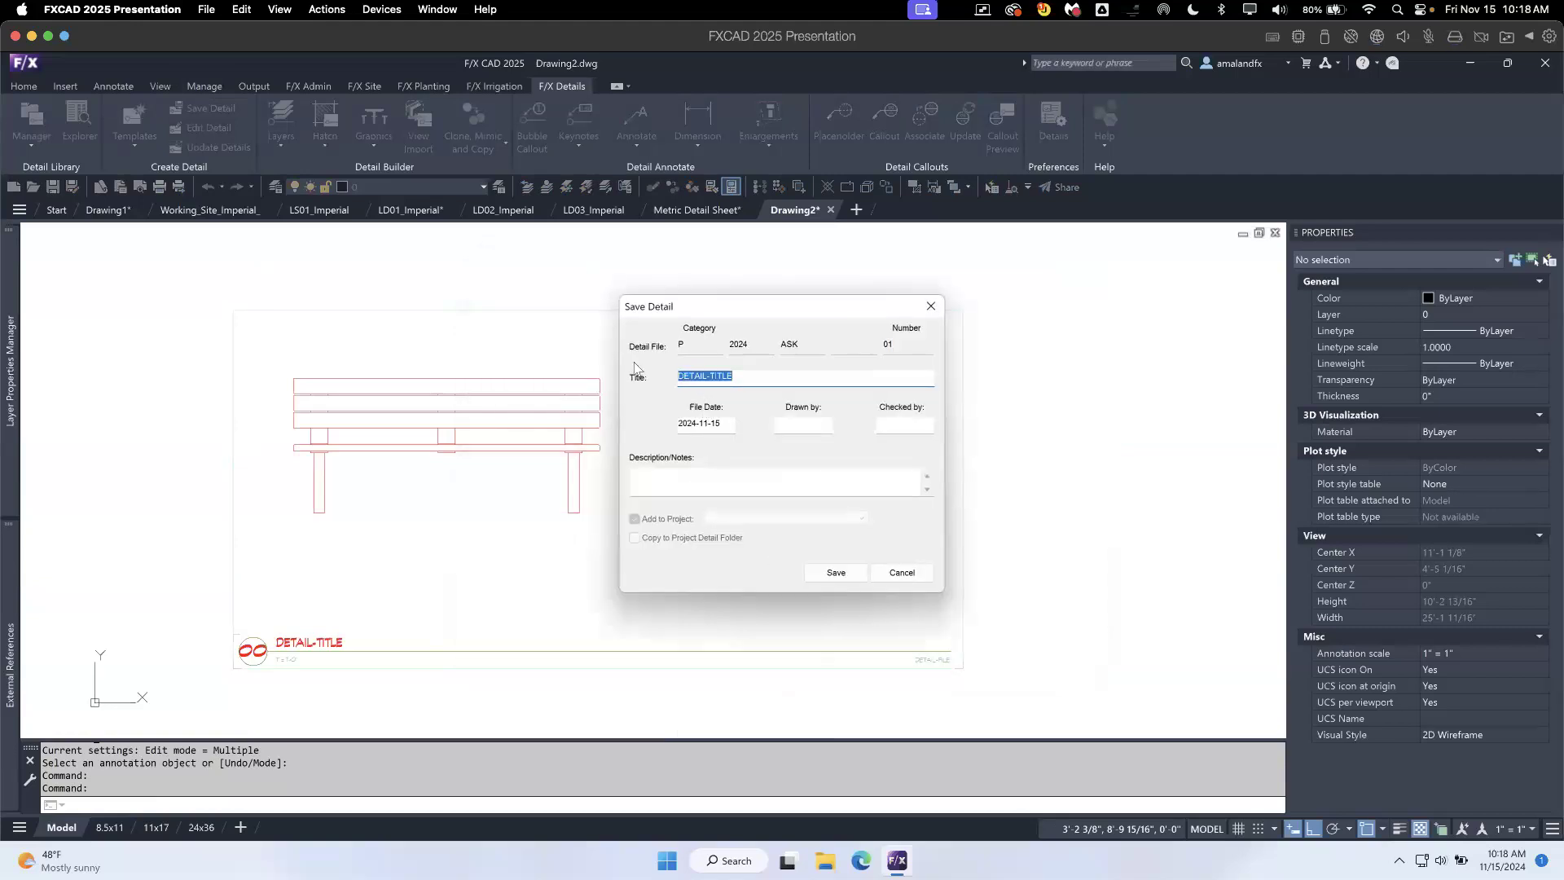
{"action": "type", "text": "GENERIC BENCH"}
{"action": "left_click", "coordinate": [836, 572]}
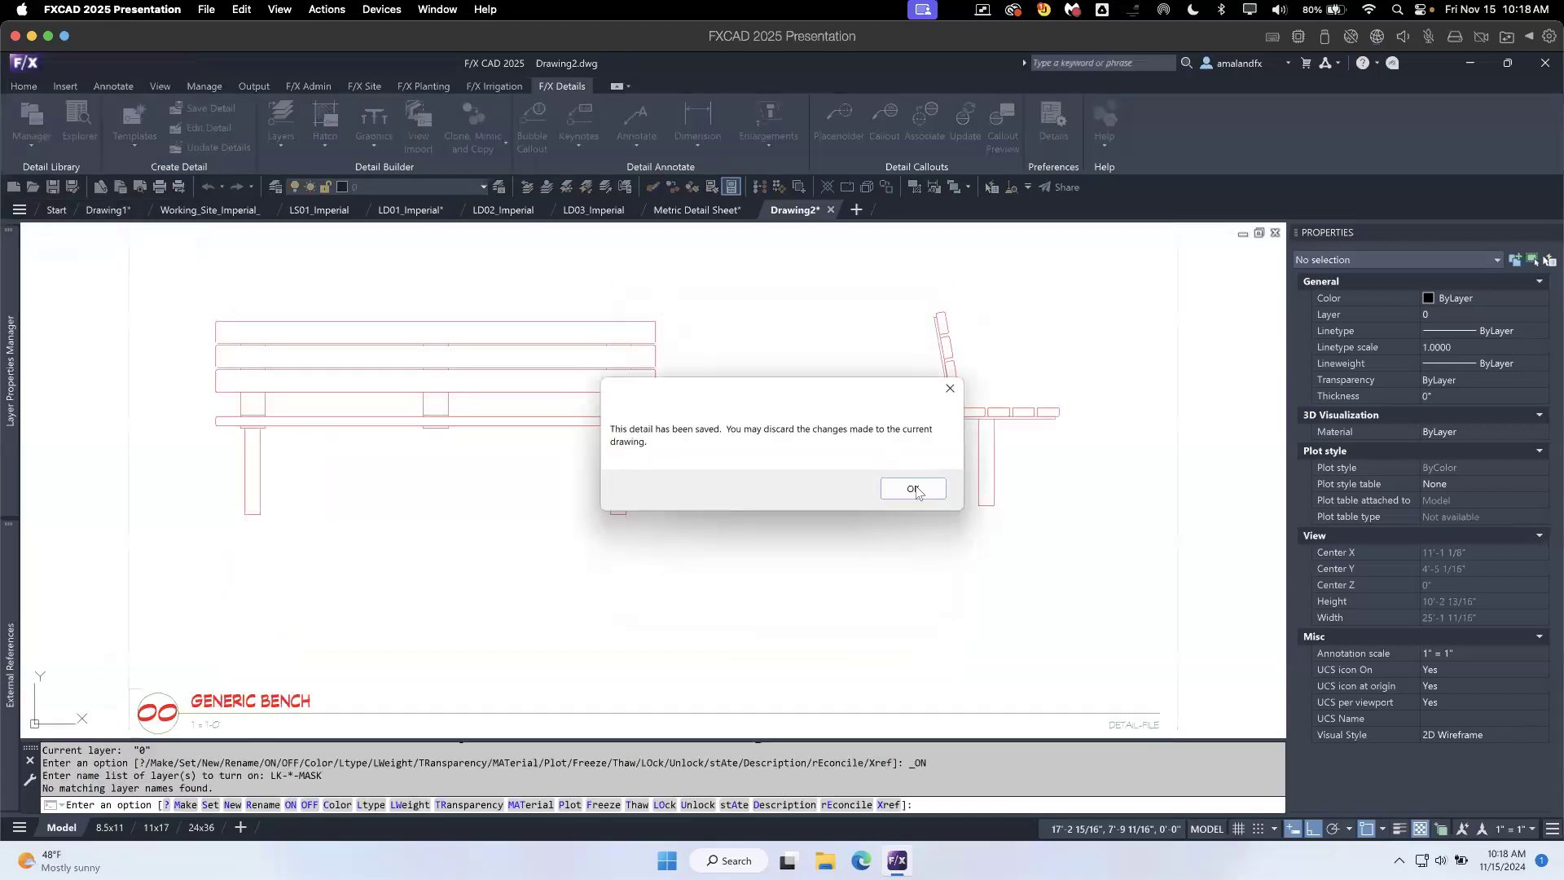
{"action": "left_click", "coordinate": [913, 489]}
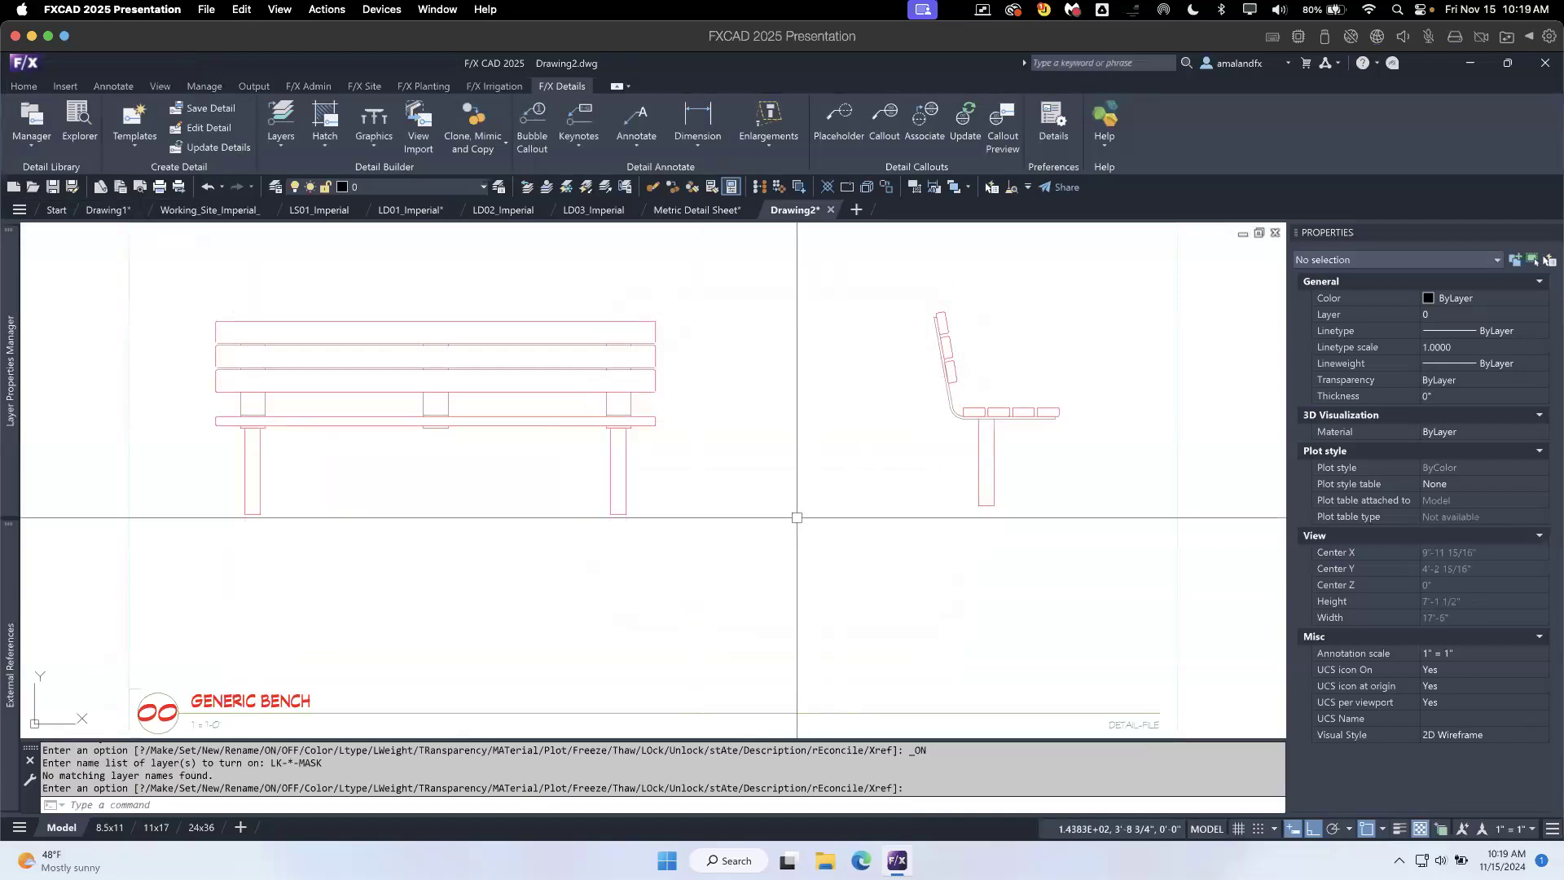
- Inspect the tag, prompt and default value of the DETAIL-FILE attribute in the title block
{"action": "middle_click_drag", "start_coordinate": [915, 600], "coordinate": [873, 576]}
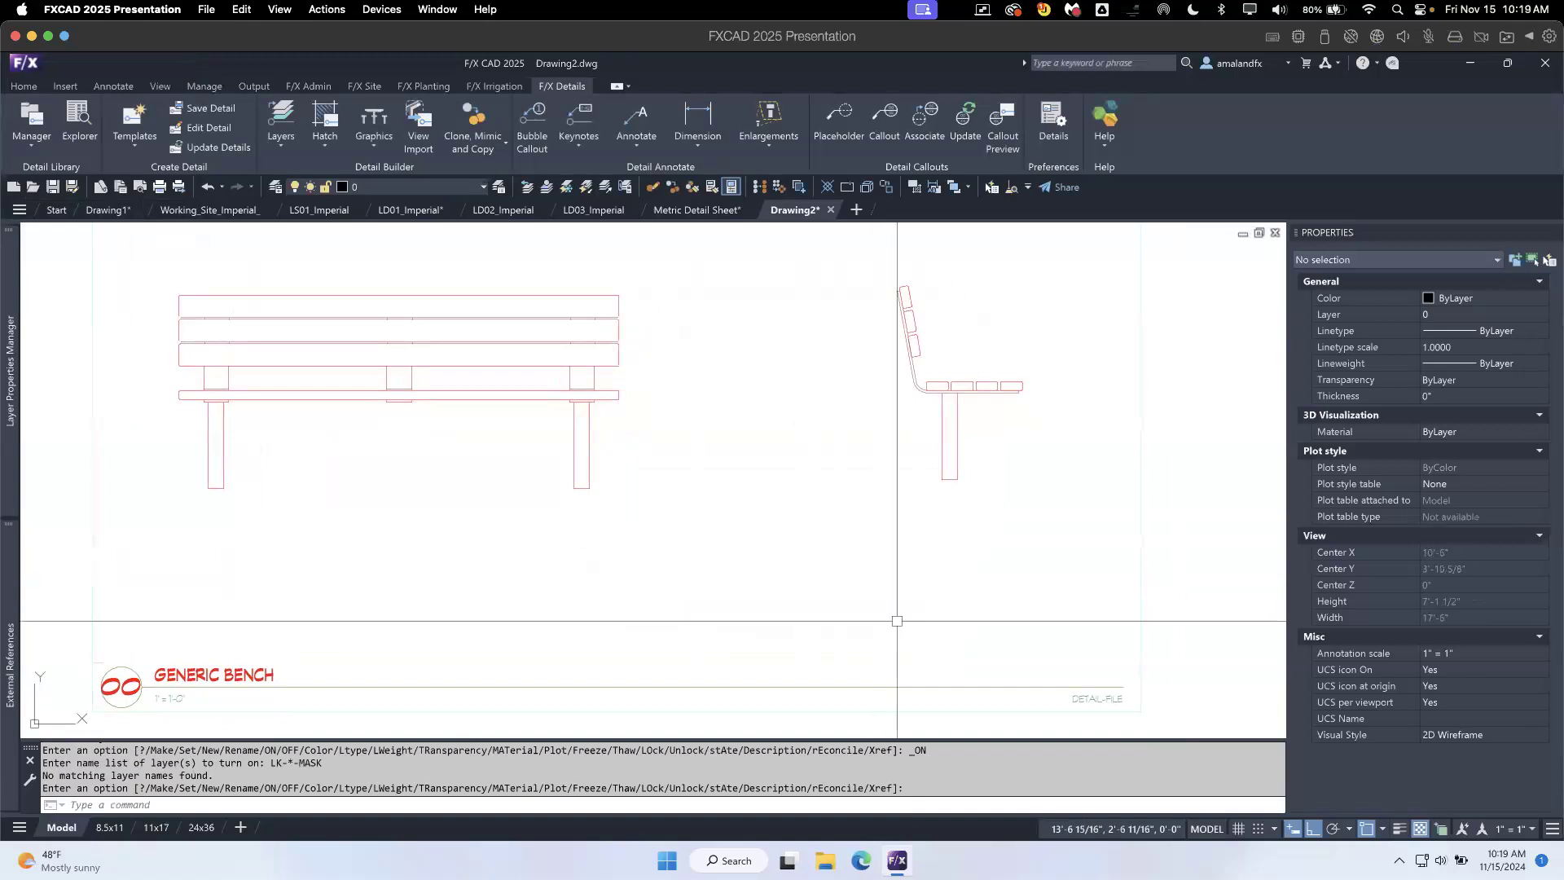
{"action": "left_click", "coordinate": [1097, 699]}
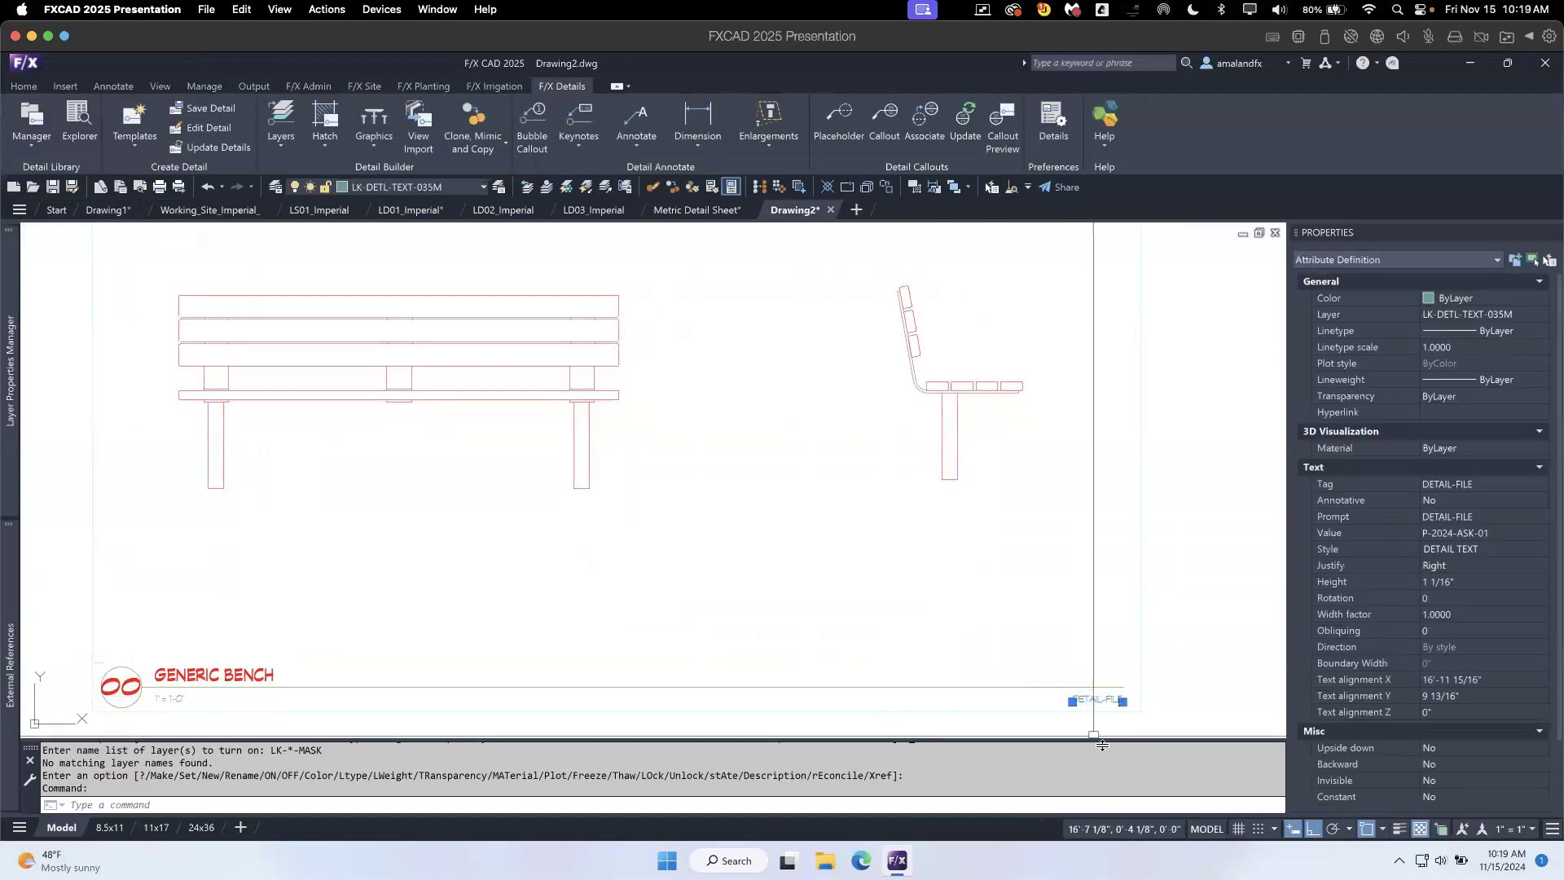
{"action": "double_click", "coordinate": [1099, 700]}
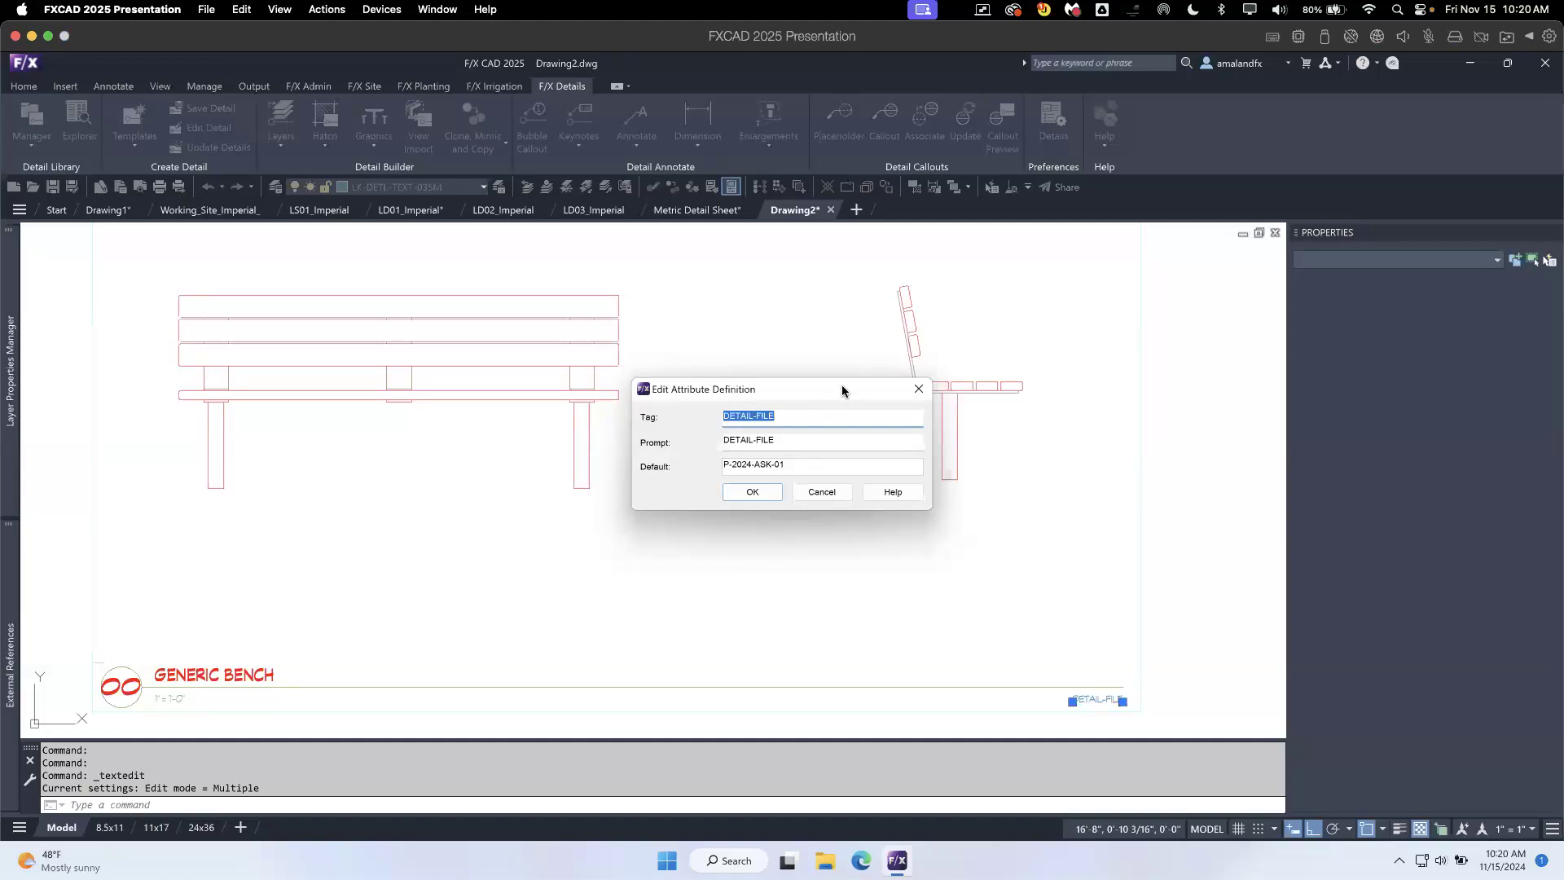
{"action": "left_click", "coordinate": [772, 495]}
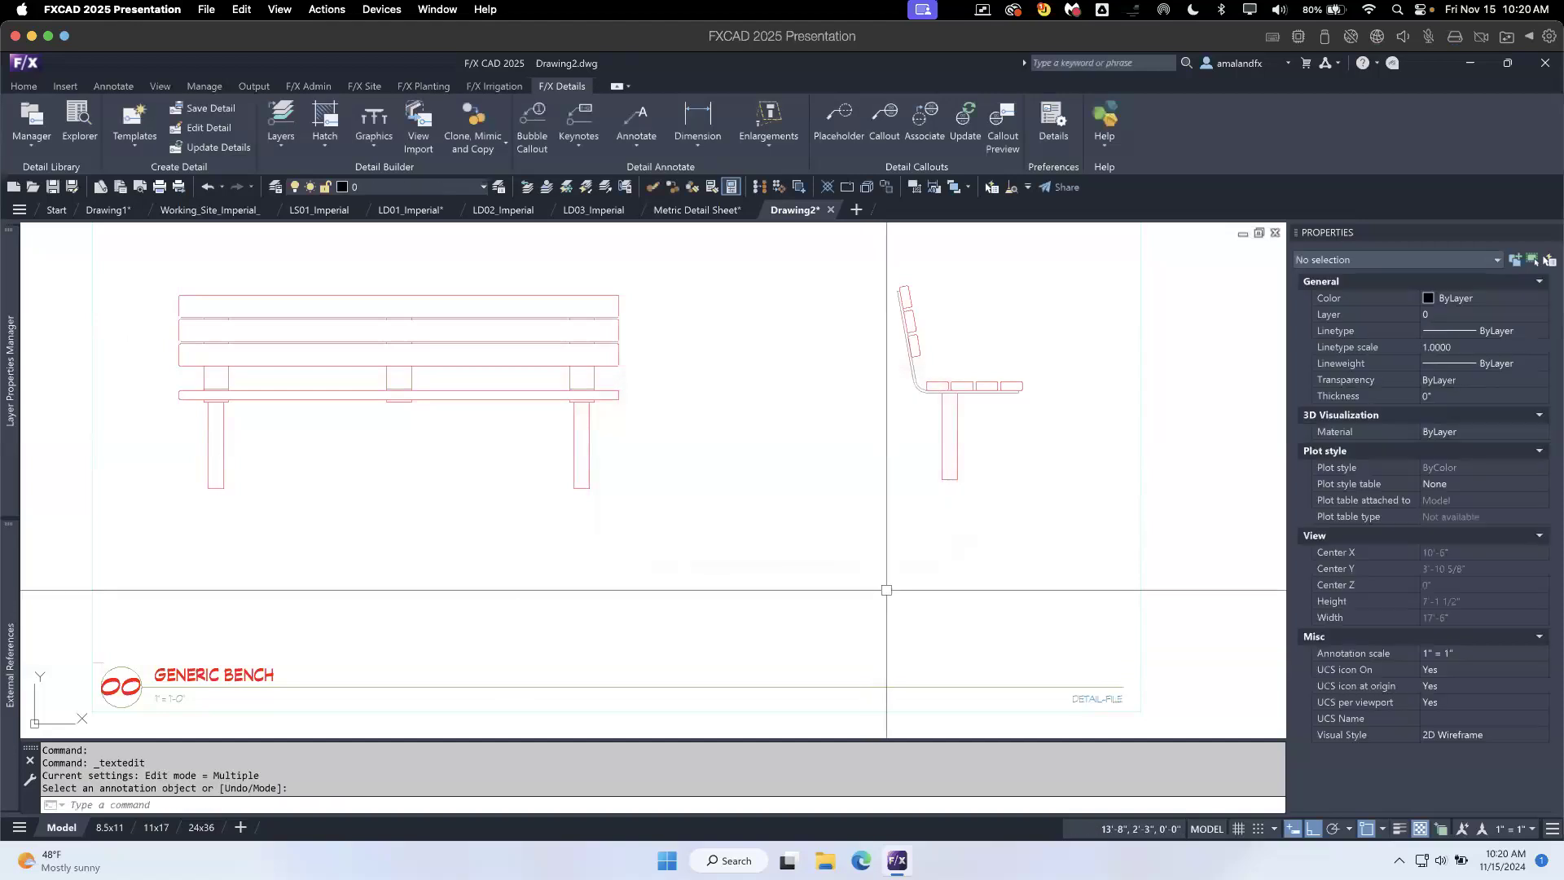
- Close Drawing2 without saving changes and switch to the LD01_Imperial sheet with its project detail list
{"action": "left_click", "coordinate": [831, 210]}
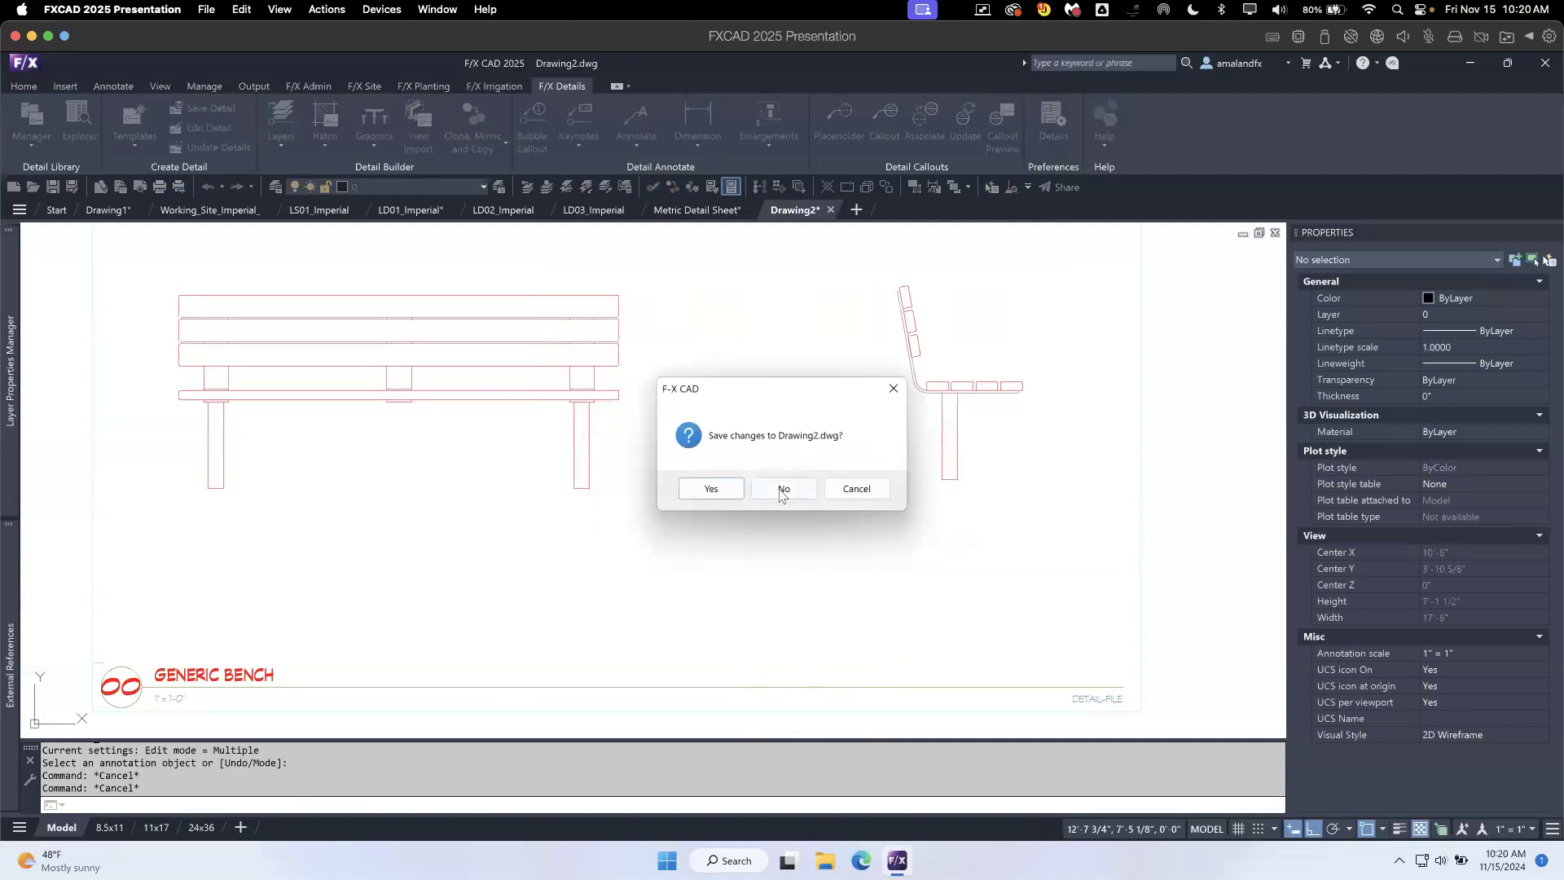
{"action": "left_click", "coordinate": [780, 488]}
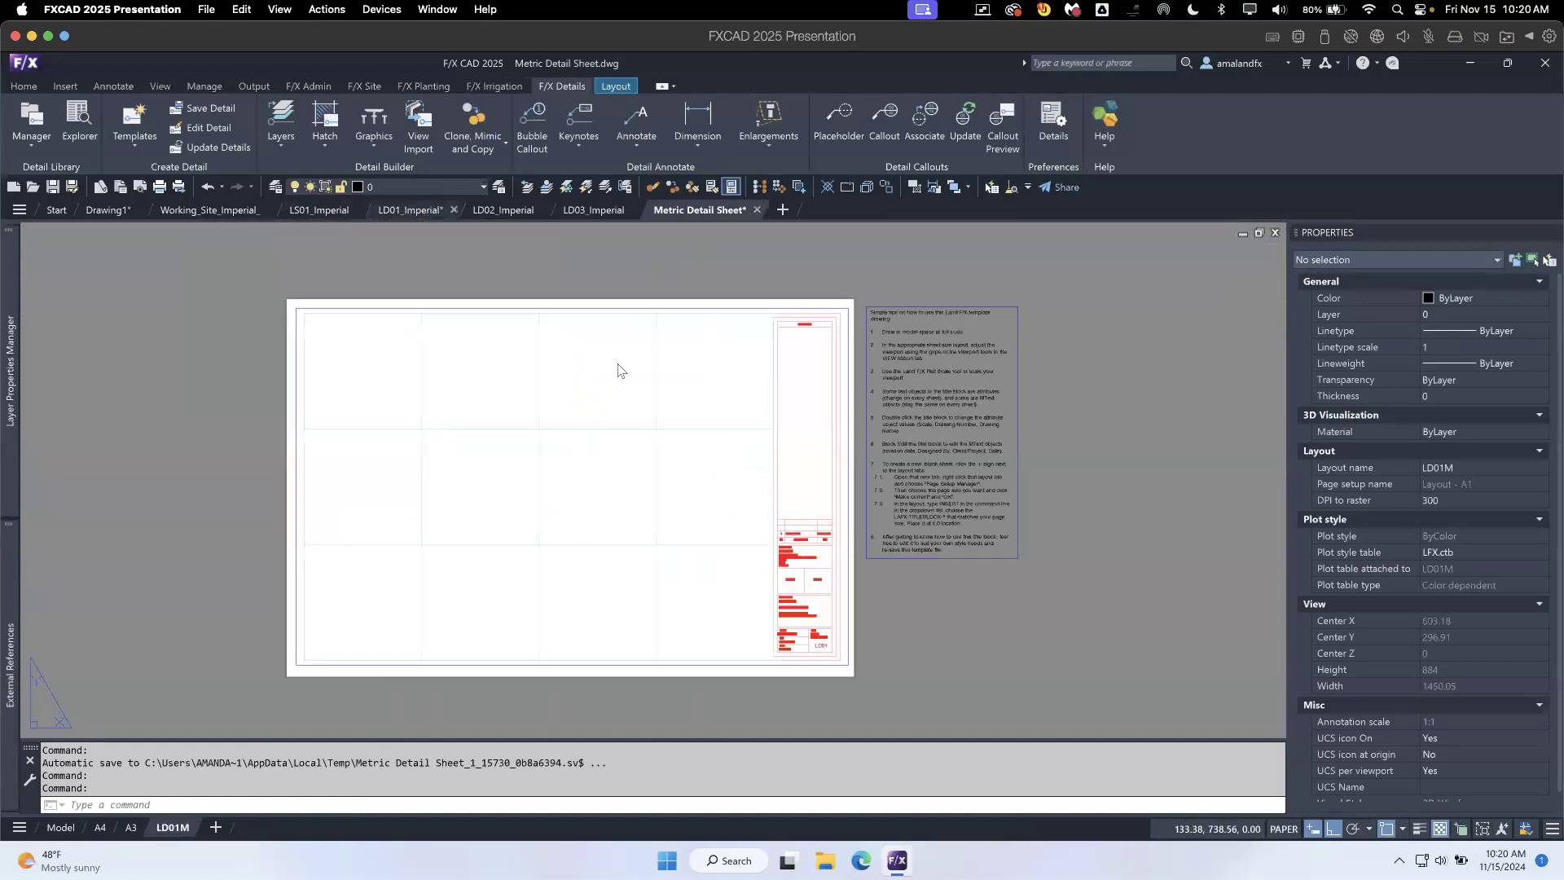
{"action": "left_click", "coordinate": [407, 210]}
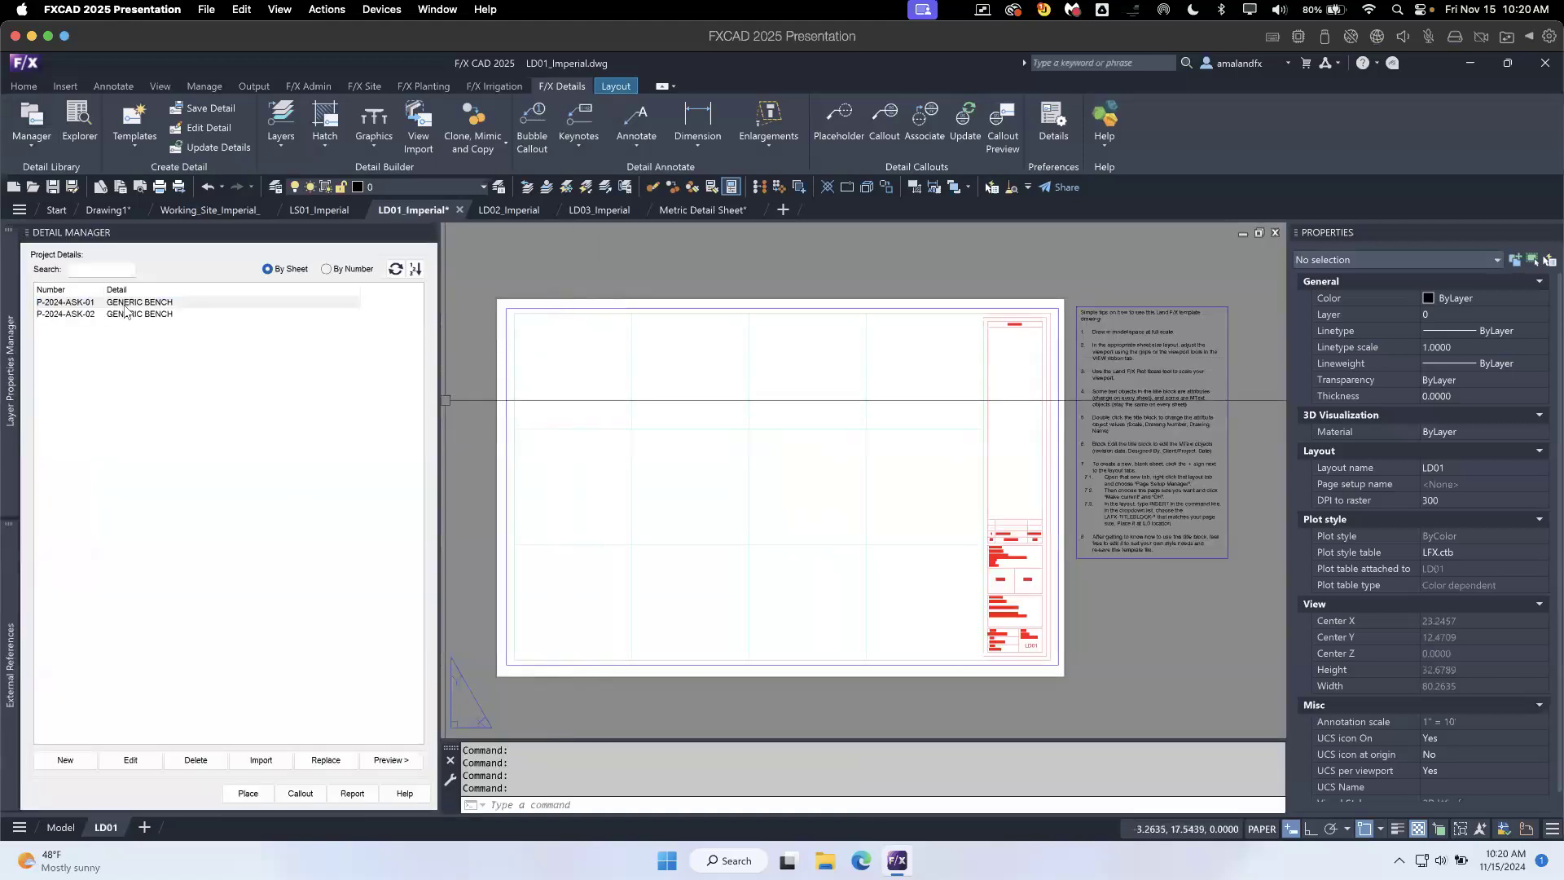
- Try to place the GENERIC BENCH detail P-2024-ASK-02 on the LD01 sheet
{"action": "left_click", "coordinate": [128, 315]}
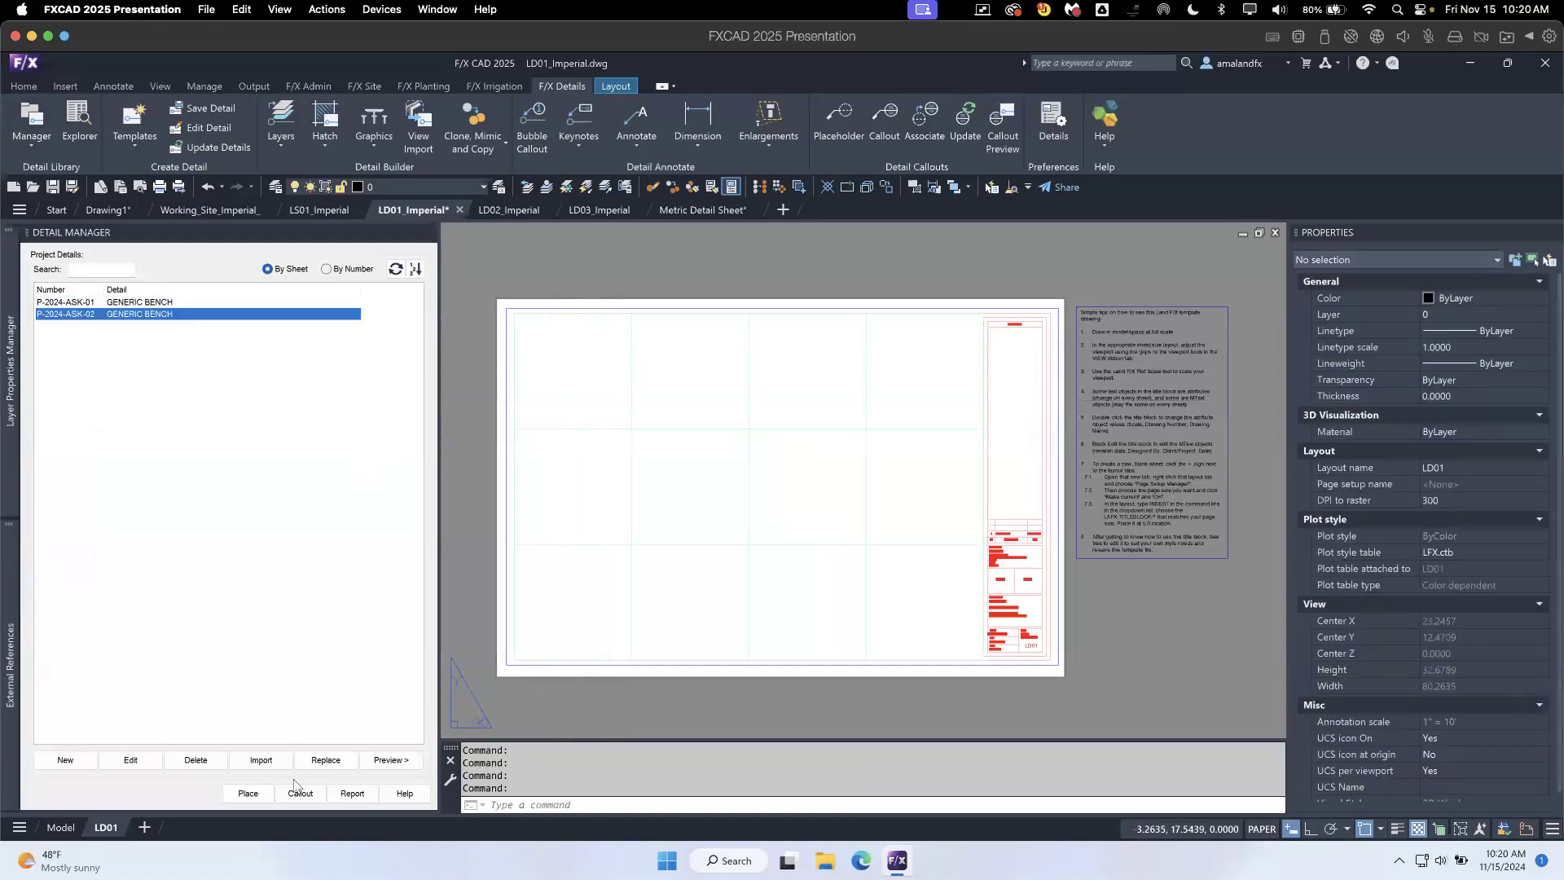
{"action": "left_click", "coordinate": [247, 794]}
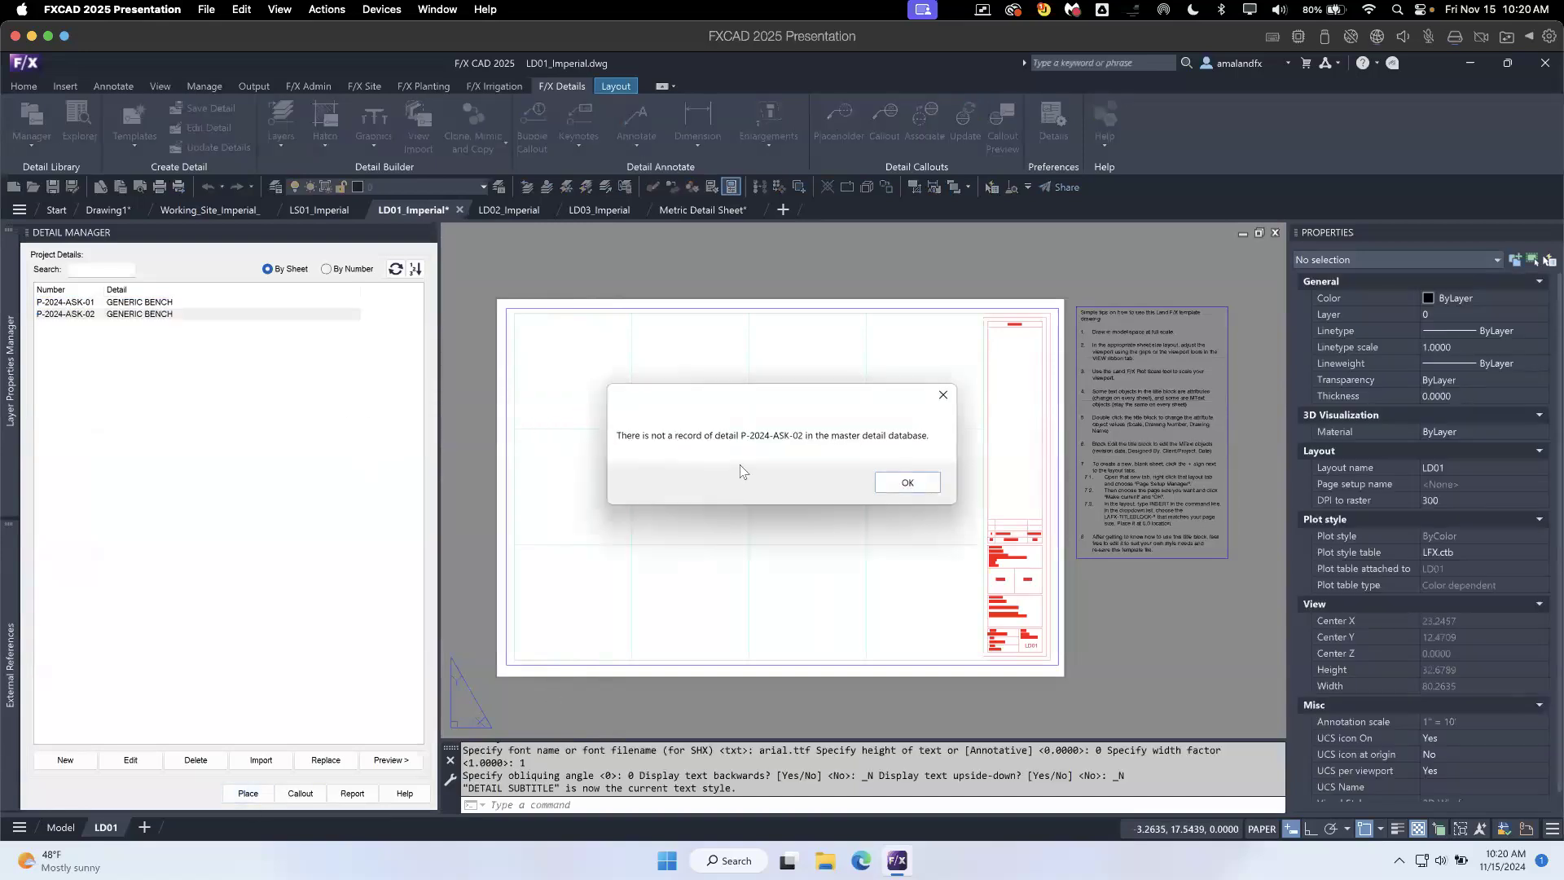
{"action": "left_click", "coordinate": [907, 482]}
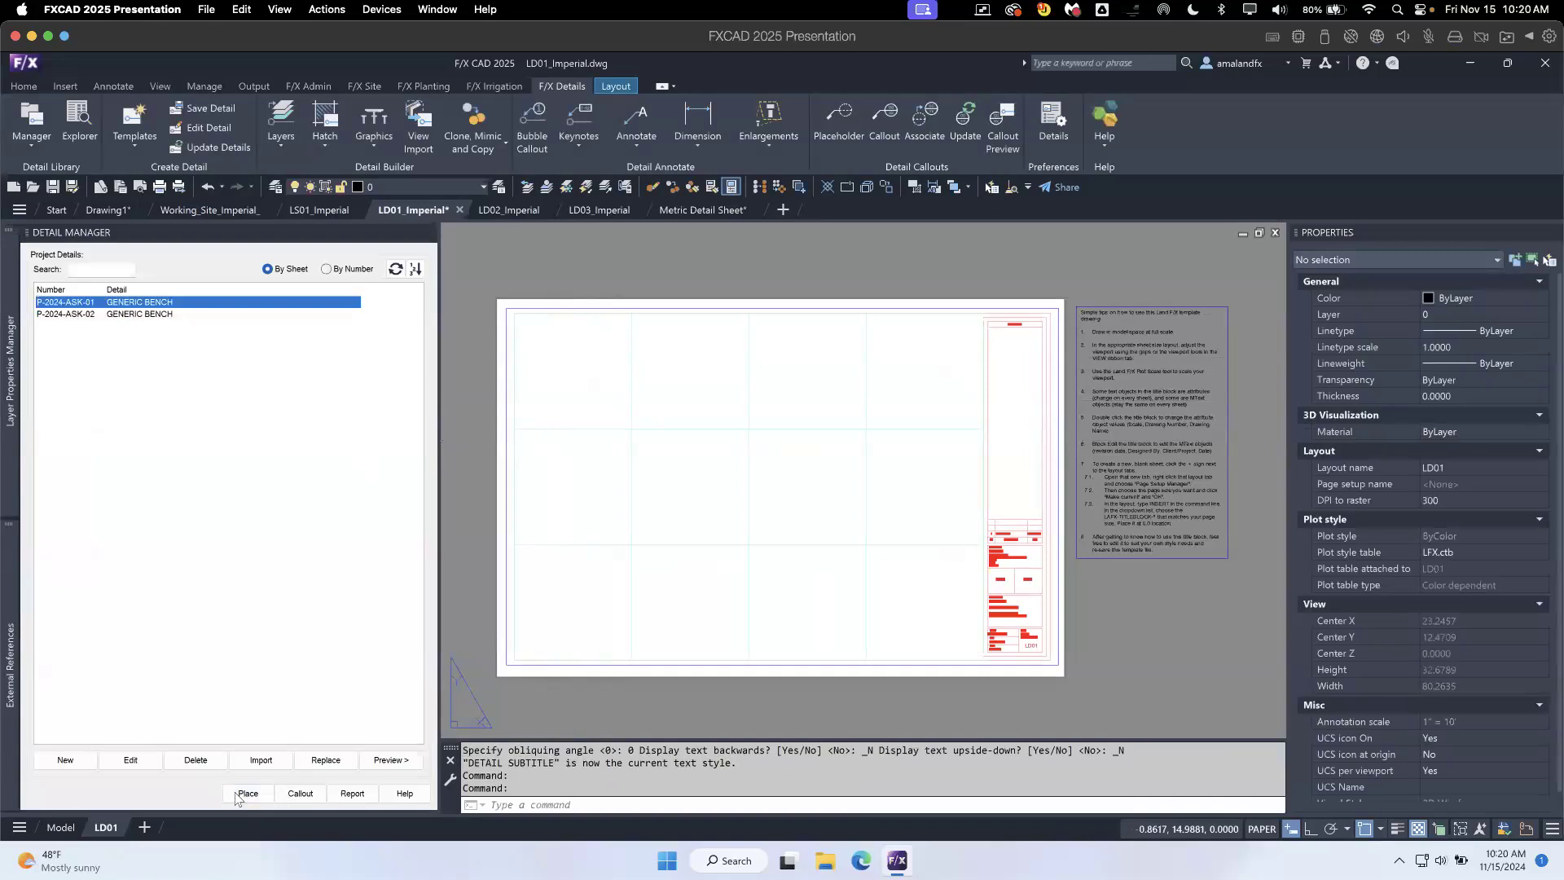
- Place the GENERIC BENCH detail P-2024-ASK-01 in the first two cells of the sheet's top row and check its file label
{"action": "left_click", "coordinate": [670, 482]}
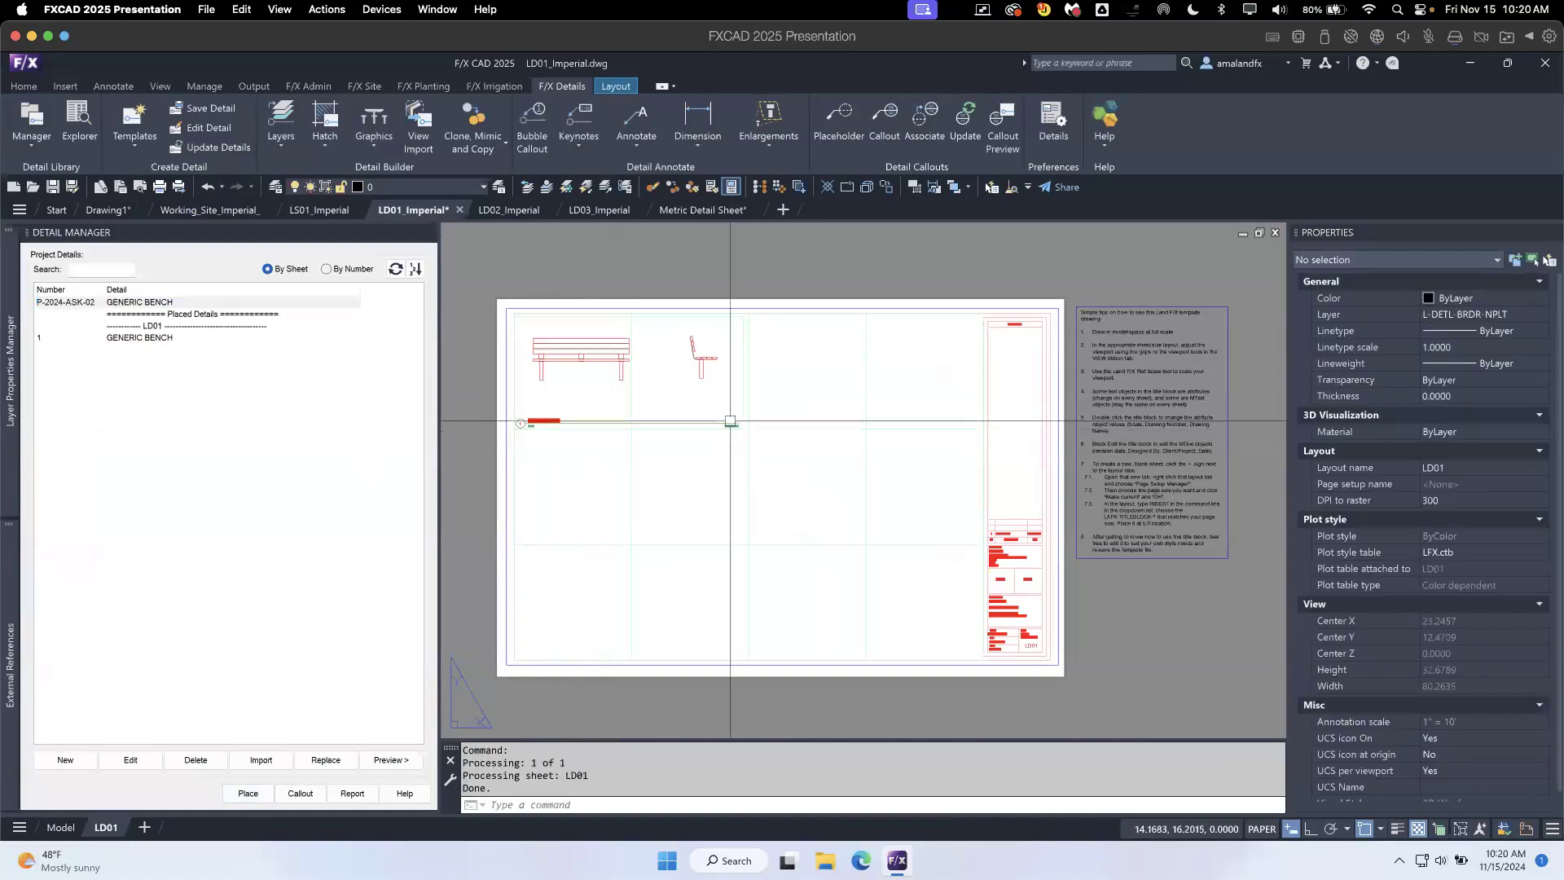
{"action": "scroll", "coordinate": [732, 429], "scroll_direction": "up", "scroll_amount": 6}
{"action": "scroll", "coordinate": [739, 430], "scroll_direction": "up", "scroll_amount": 3}
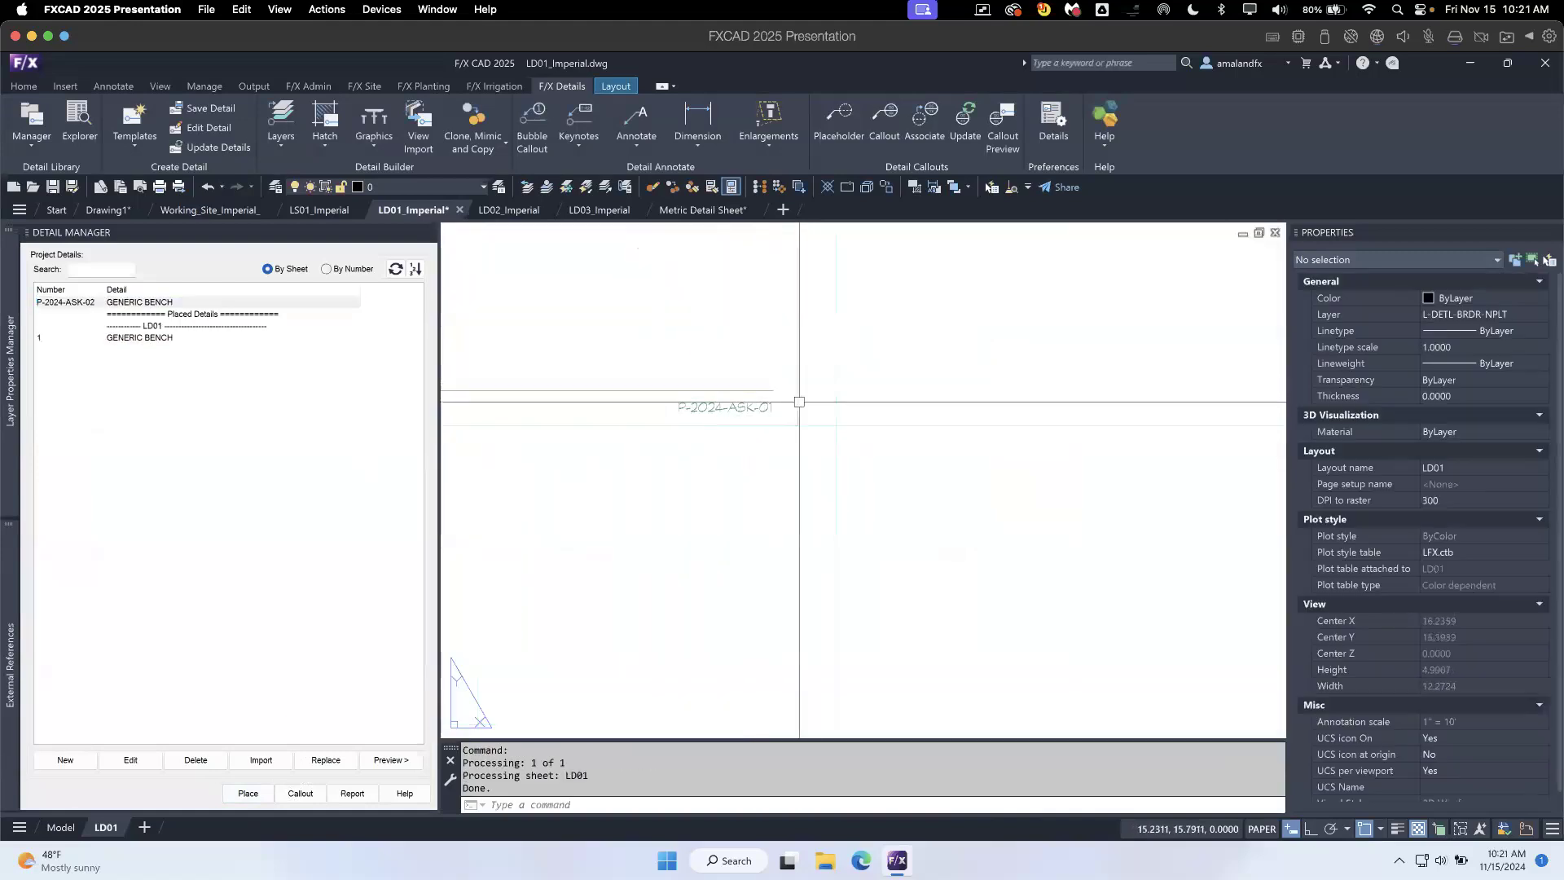
- Remove the unplaced GENERIC BENCH entry P-2024-ASK-02 from the project details
{"action": "left_click", "coordinate": [192, 303]}
{"action": "left_click", "coordinate": [196, 759]}
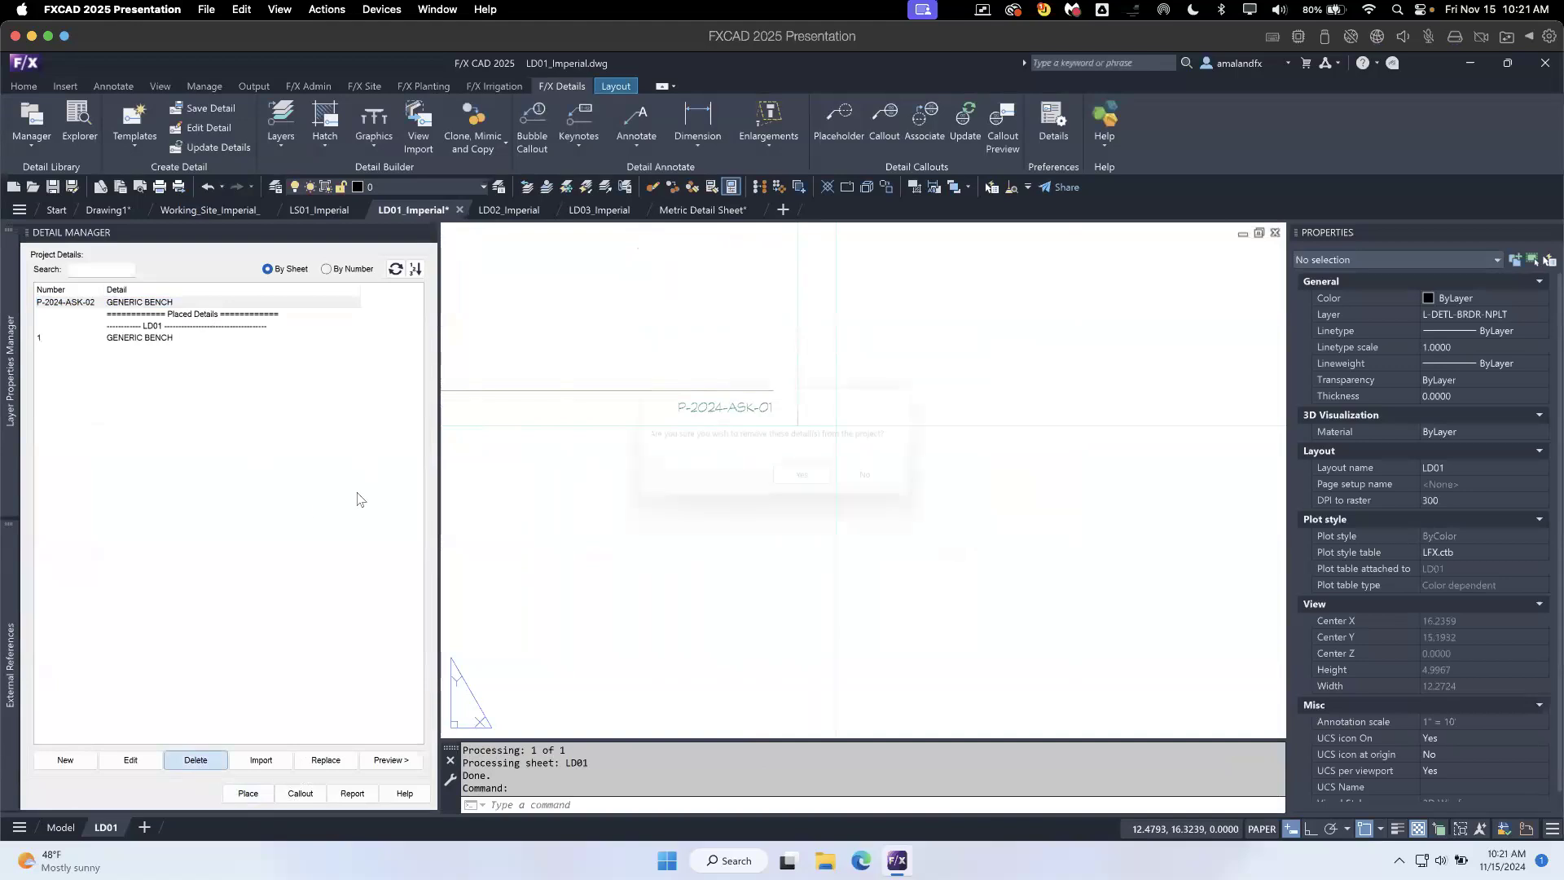
{"action": "left_click", "coordinate": [810, 482]}
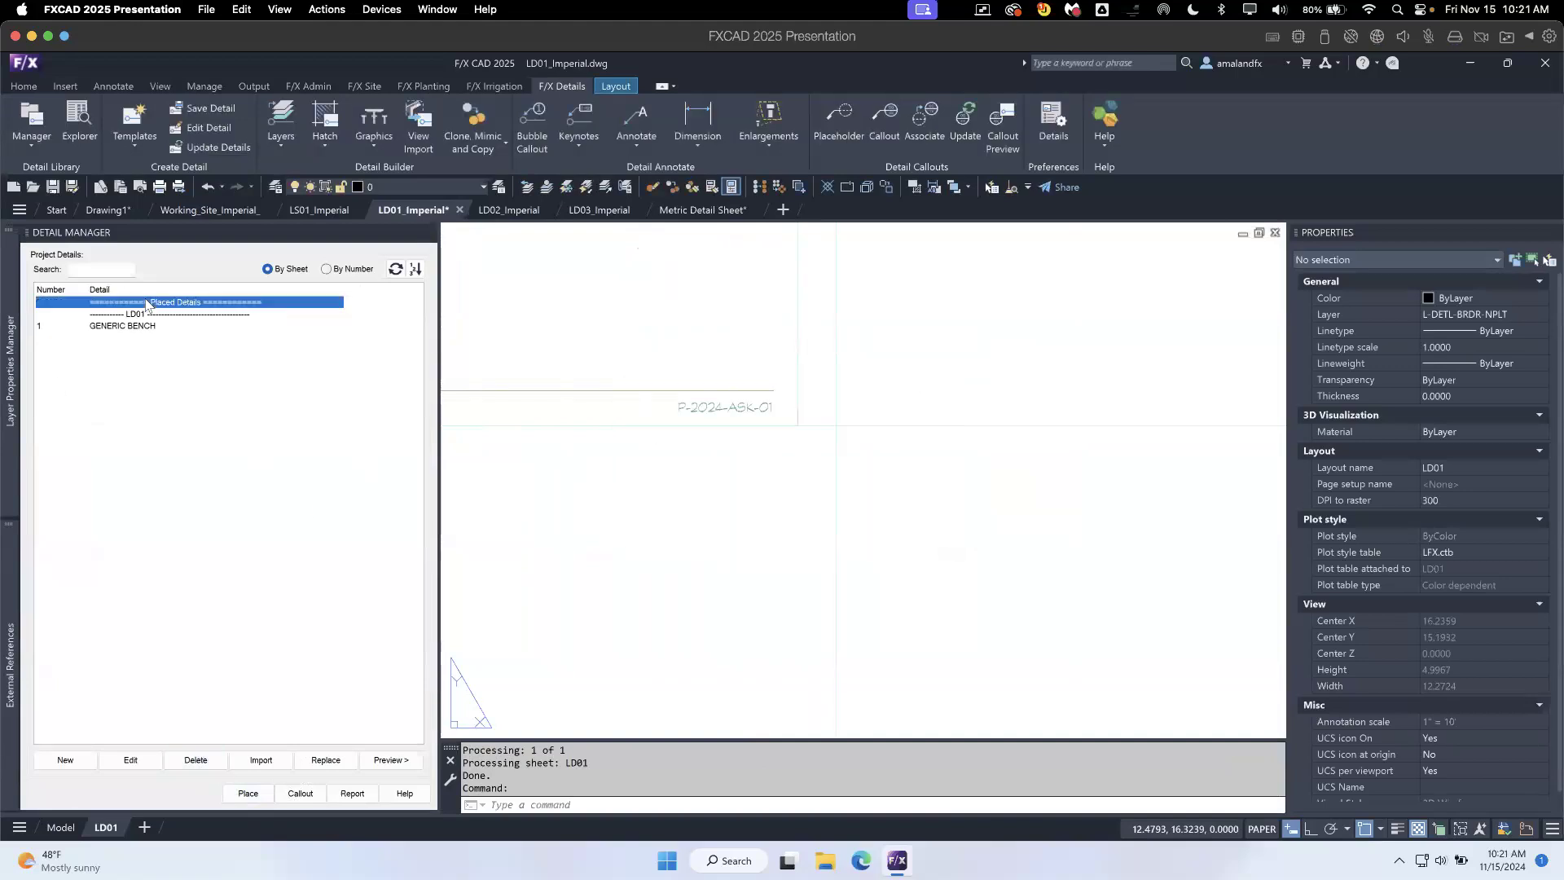
- Examine the placed GENERIC BENCH detail on the sheet, including its title, number bubble and file label
{"action": "scroll", "coordinate": [670, 493], "scroll_direction": "down", "scroll_amount": 2}
{"action": "middle_click_drag", "start_coordinate": [587, 498], "coordinate": [928, 618]}
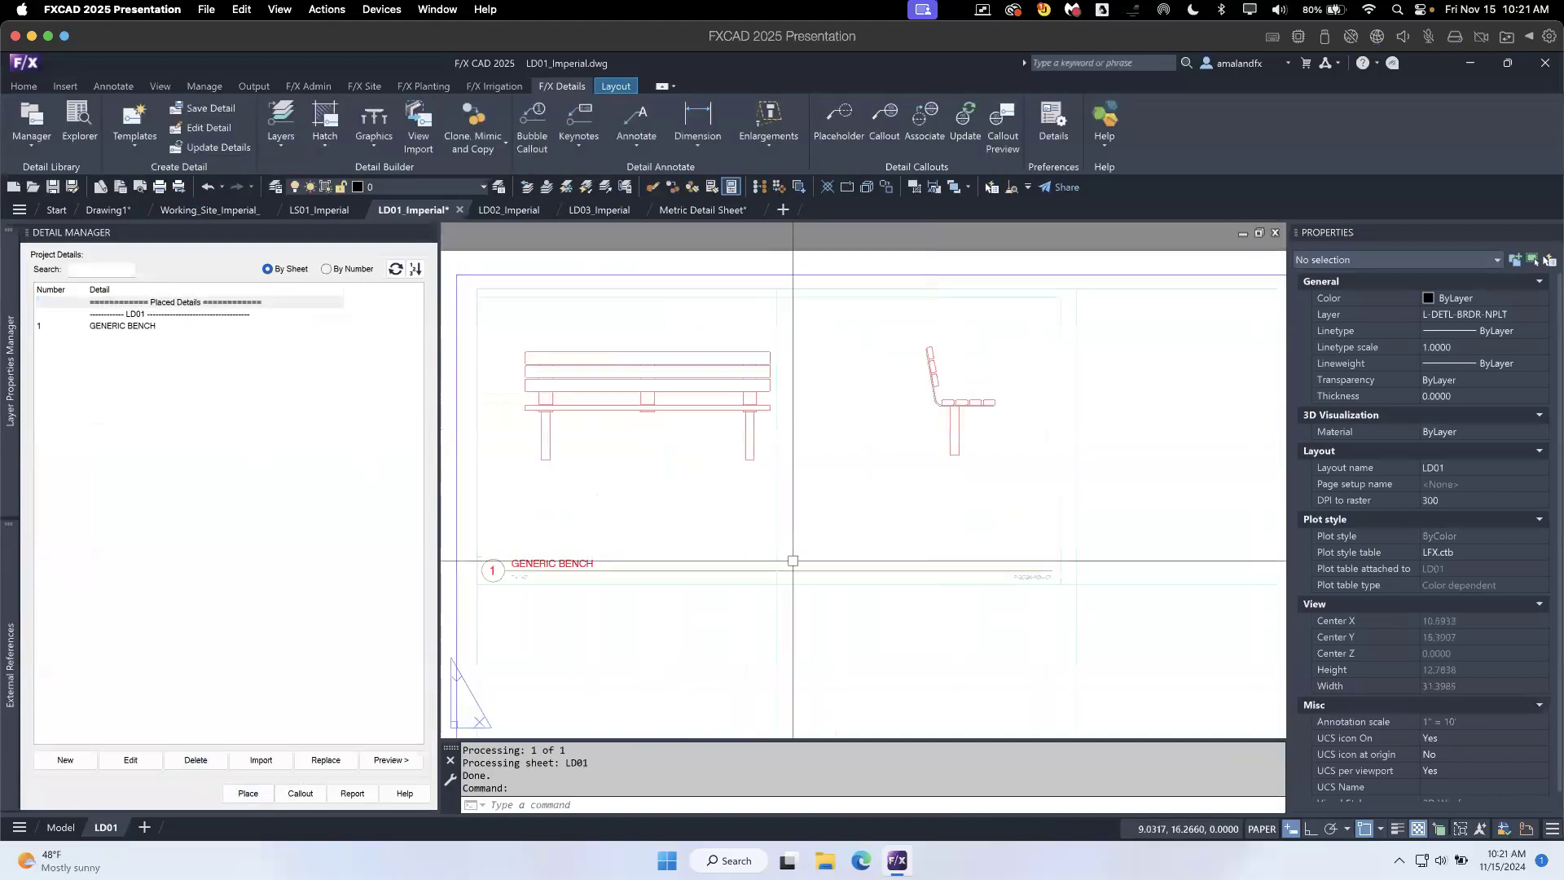
{"action": "scroll", "coordinate": [794, 560], "scroll_direction": "down", "scroll_amount": 1}
{"action": "middle_click_drag", "start_coordinate": [867, 568], "coordinate": [472, 505]}
{"action": "scroll", "coordinate": [577, 585], "scroll_direction": "up", "scroll_amount": 3}
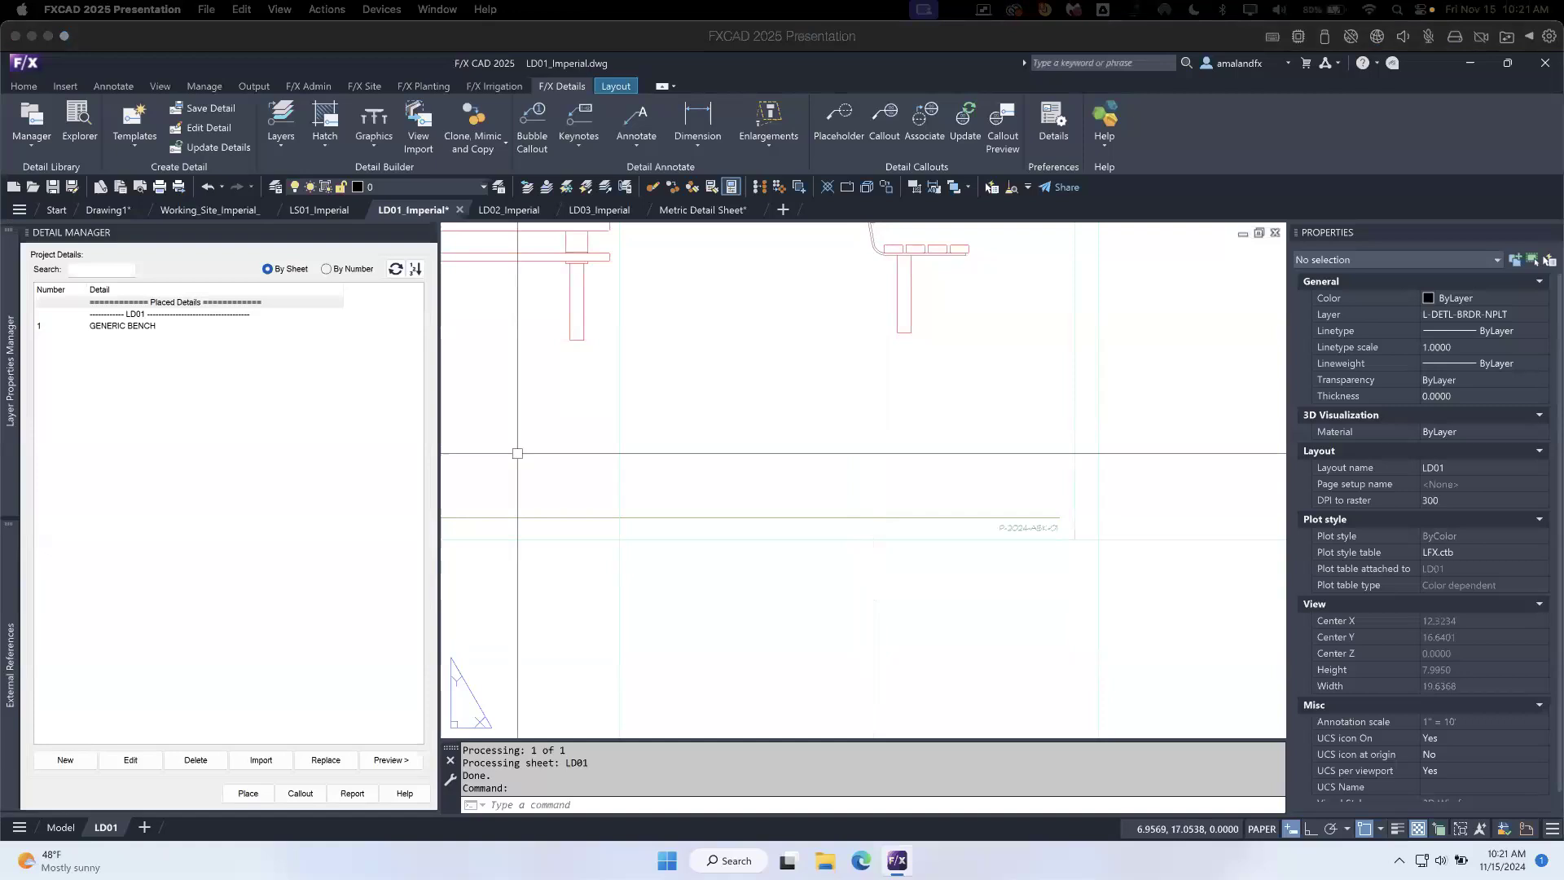
{"action": "left_click", "coordinate": [792, 579]}
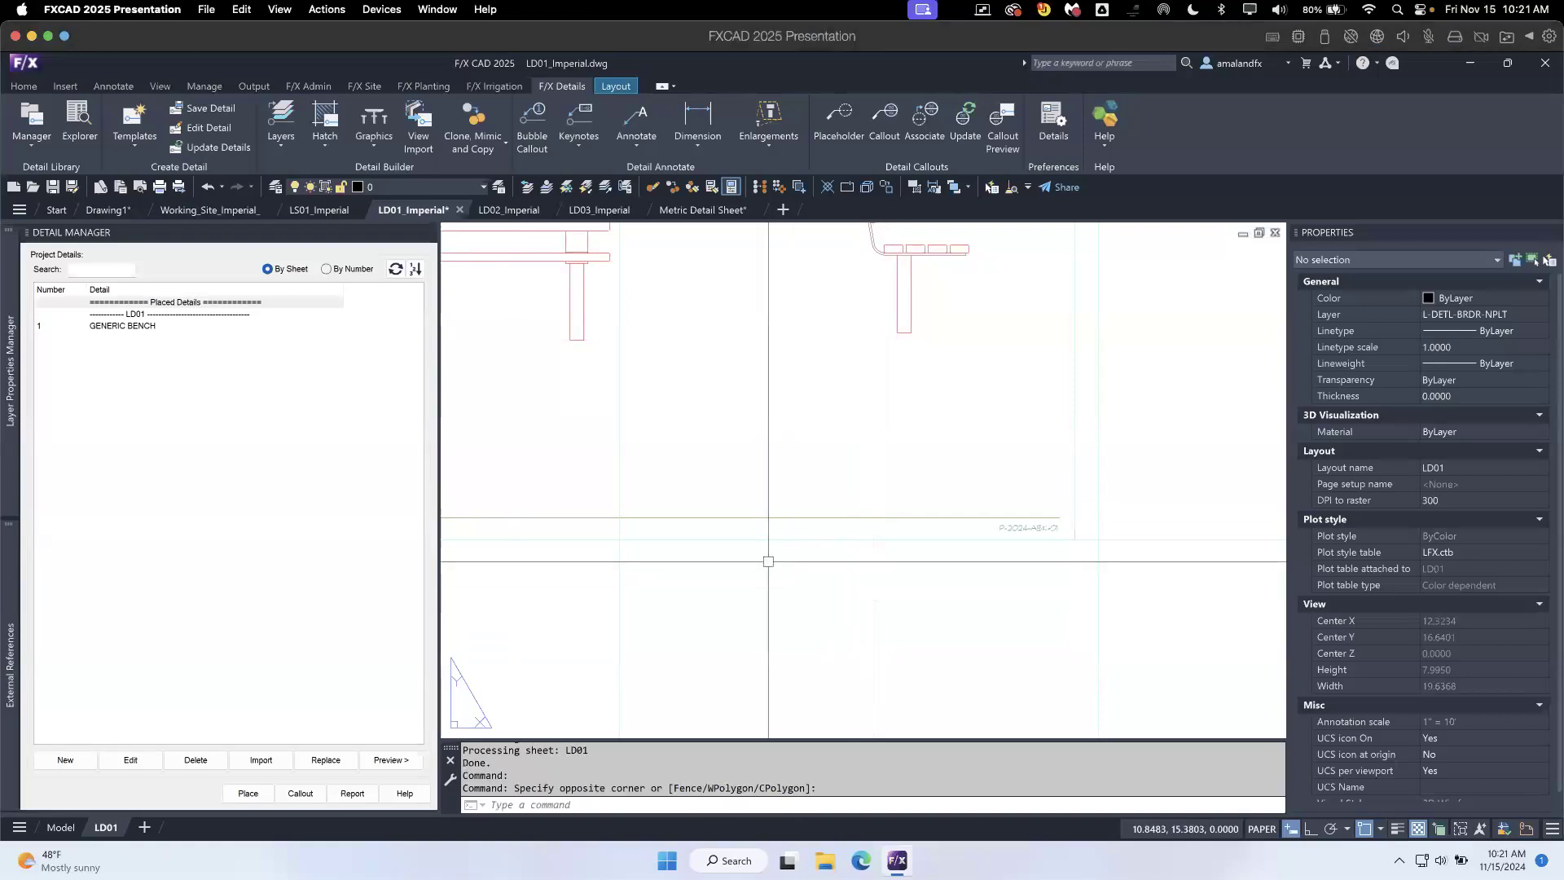
{"action": "scroll", "coordinate": [765, 554], "scroll_direction": "down", "scroll_amount": 4}
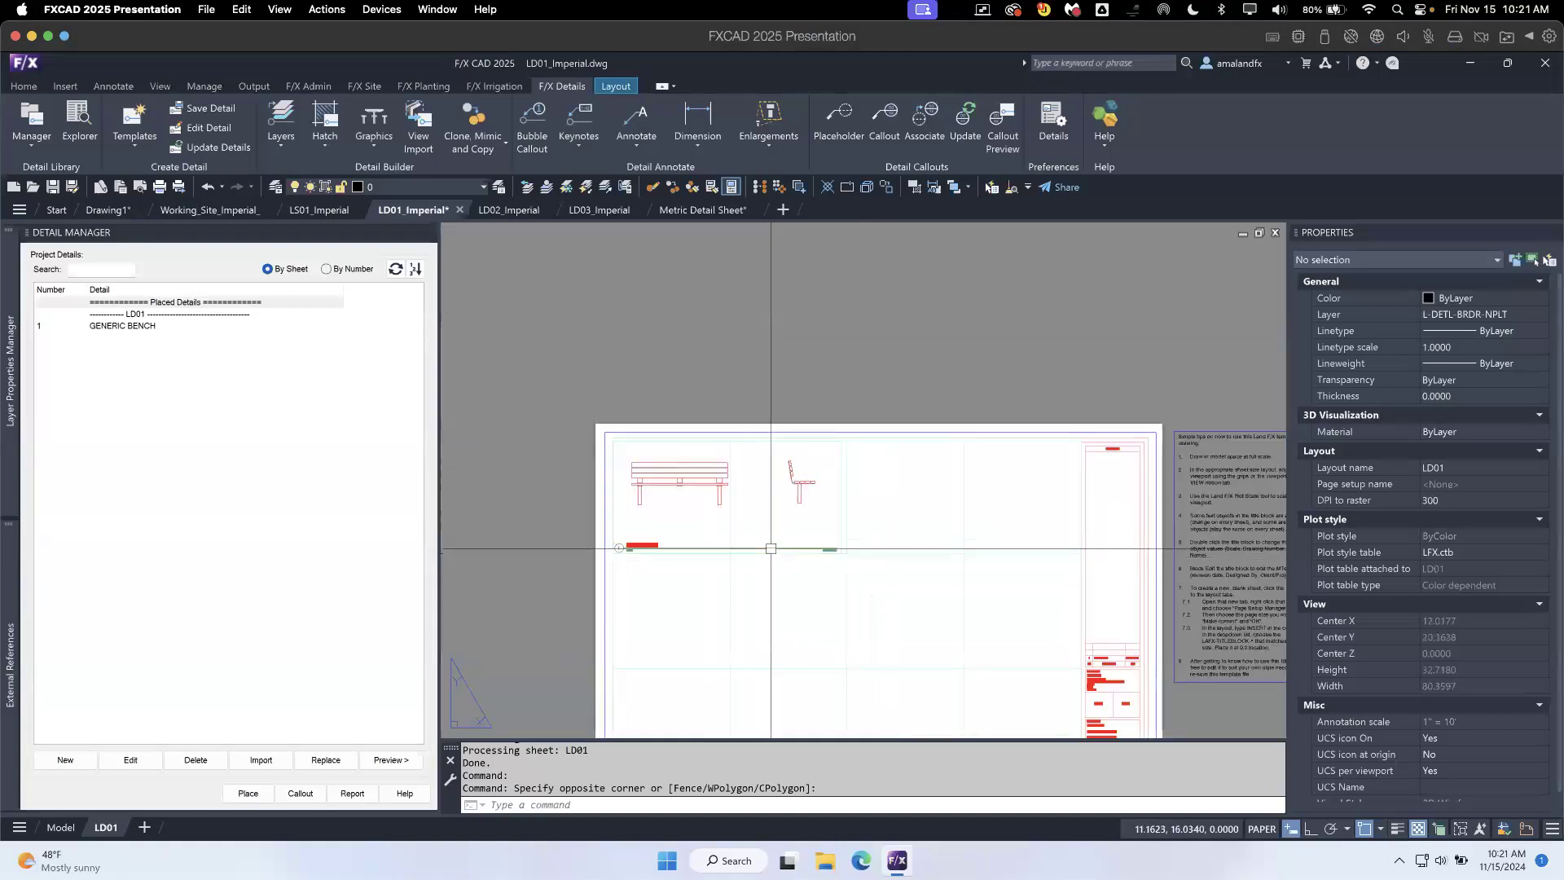
{"action": "scroll", "coordinate": [734, 514], "scroll_direction": "up", "scroll_amount": 2}
{"action": "middle_click_drag", "start_coordinate": [734, 517], "coordinate": [831, 494]}
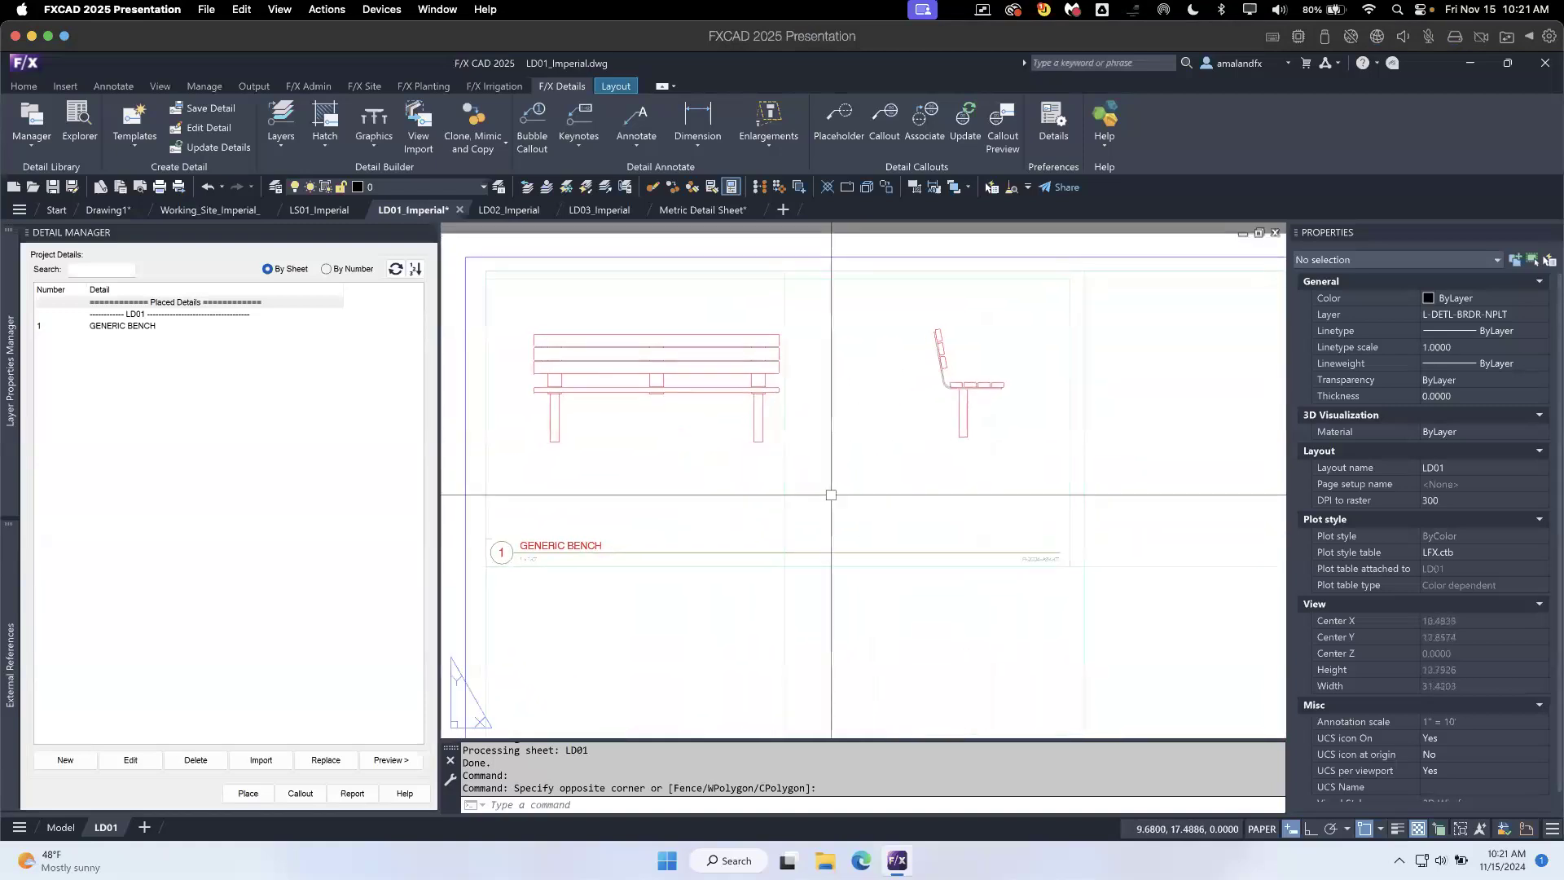
- Browse the master detail library to the Ask Us Anything Details (ASK) category under Projects > 2024
{"action": "left_click", "coordinate": [72, 111]}
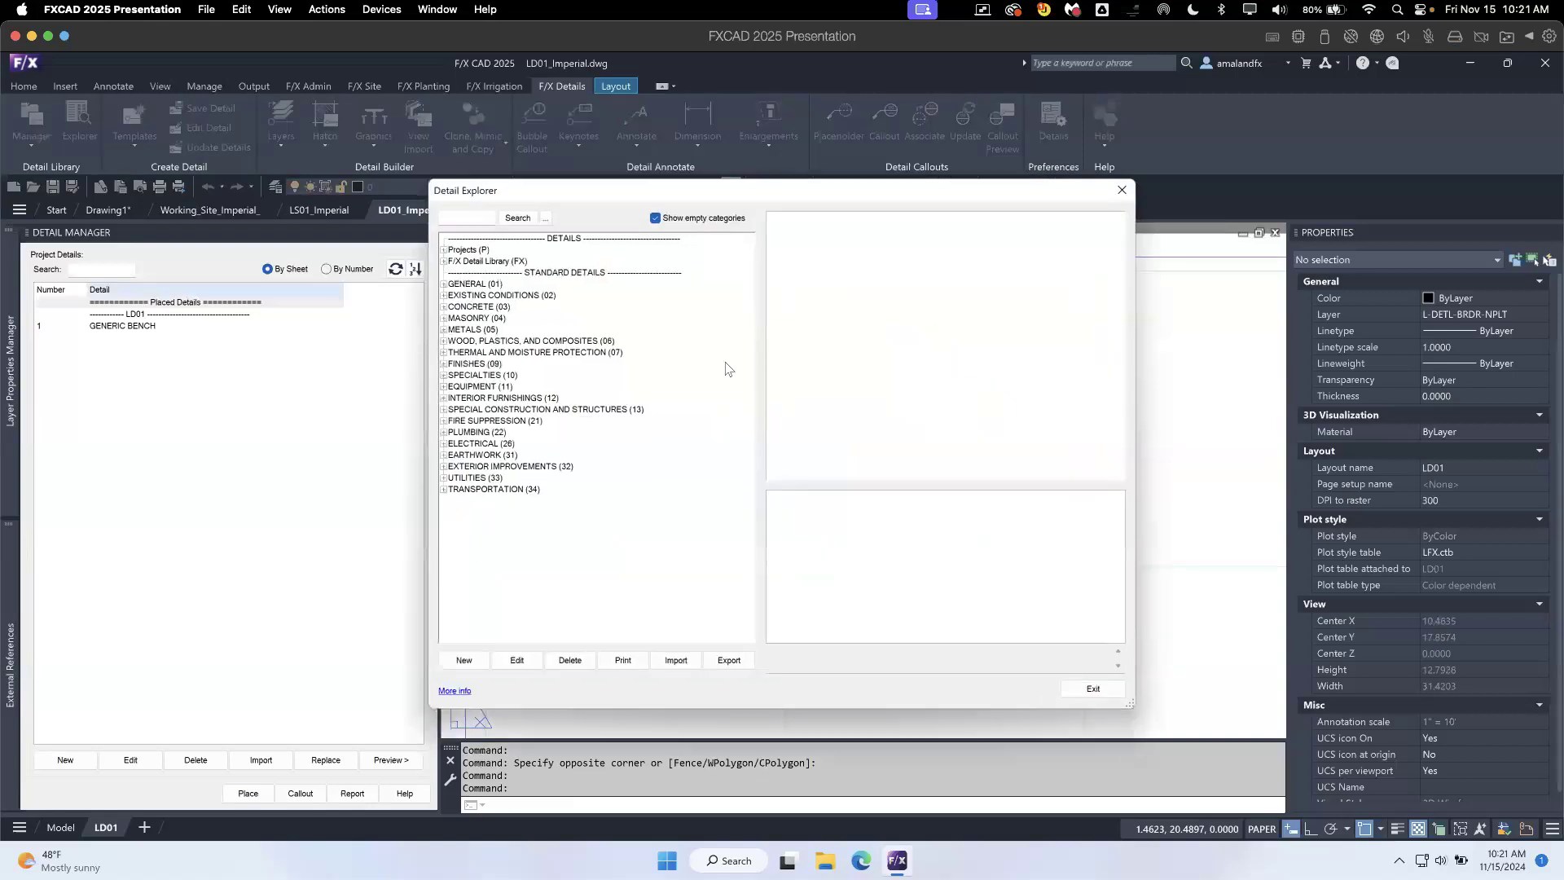
{"action": "left_click", "coordinate": [444, 250]}
{"action": "left_click", "coordinate": [450, 261]}
{"action": "left_click", "coordinate": [479, 273]}
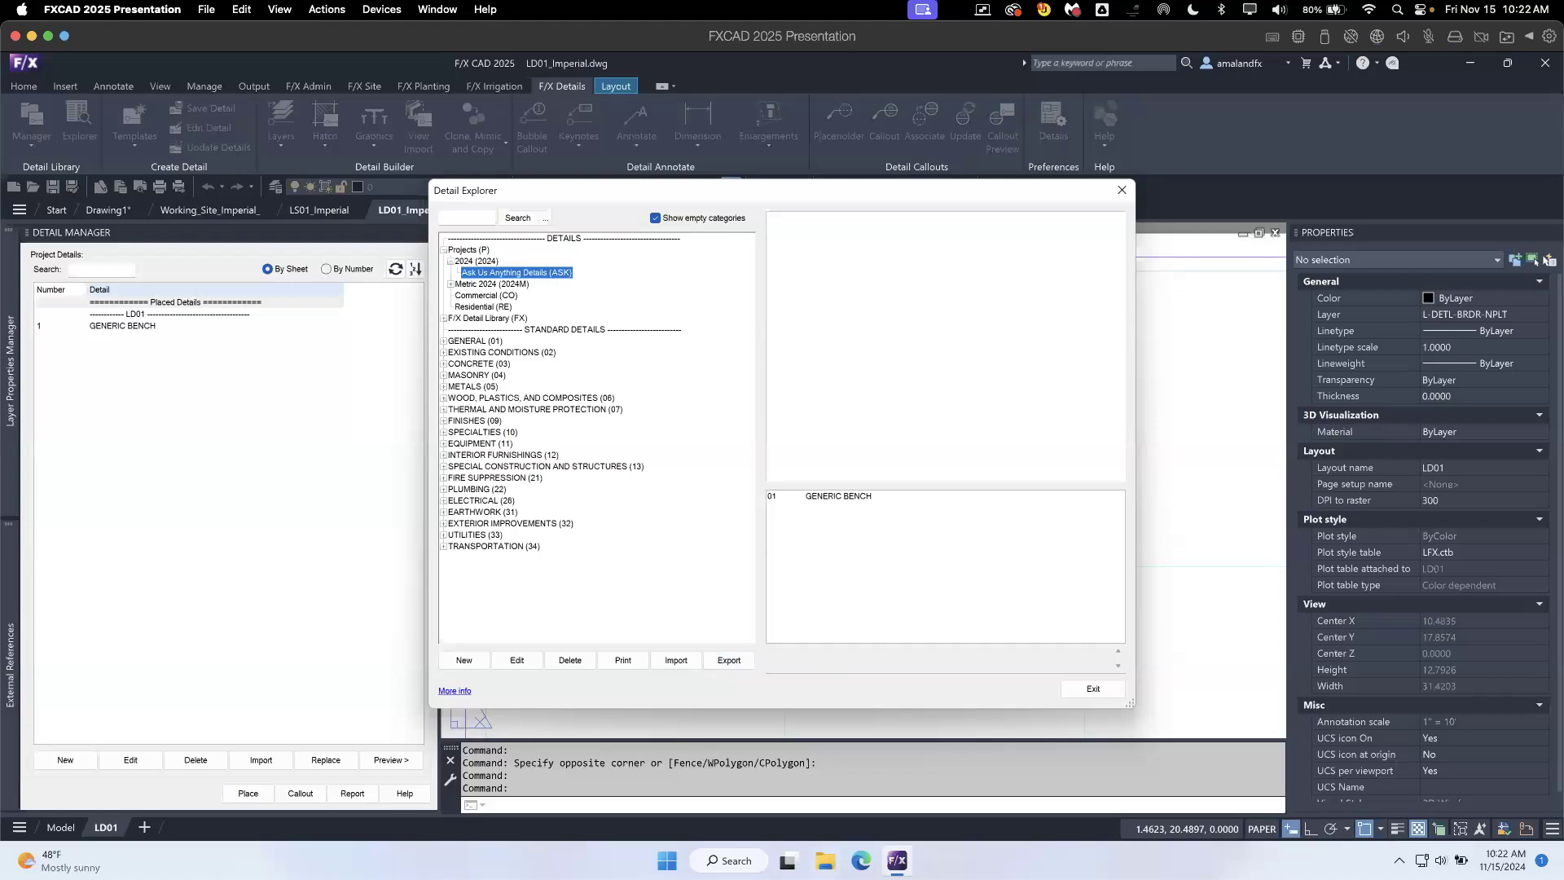
- Switch to File Explorer, browse C:\LandFX\Details\P\2024\ASK for the saved detail's files, and return to the Details folder
{"action": "left_click", "coordinate": [825, 861]}
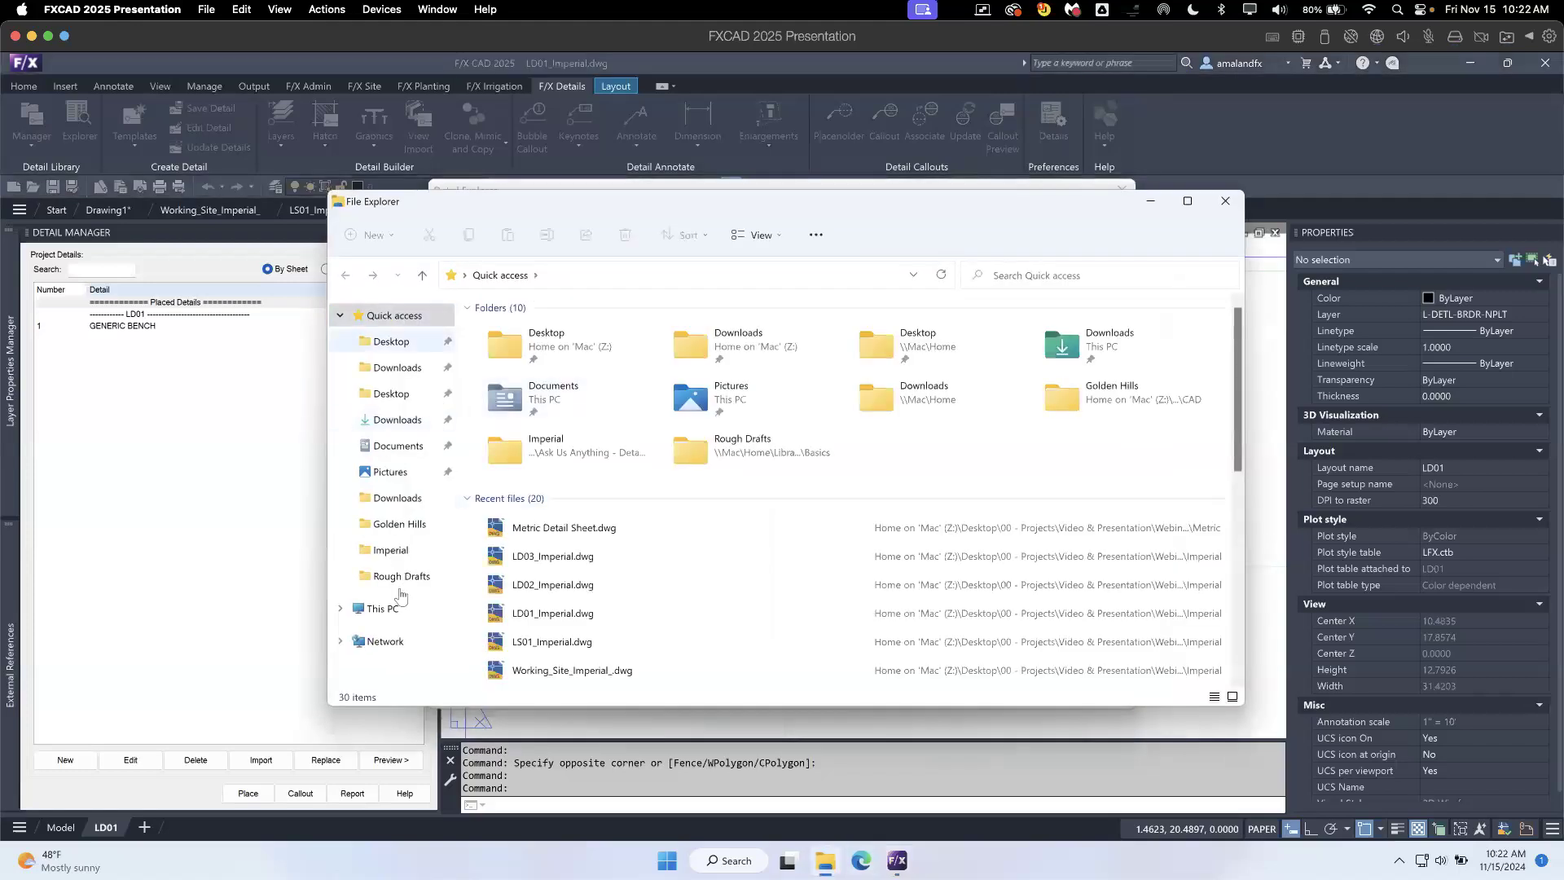
{"action": "left_click", "coordinate": [383, 608]}
{"action": "double_click", "coordinate": [539, 431]}
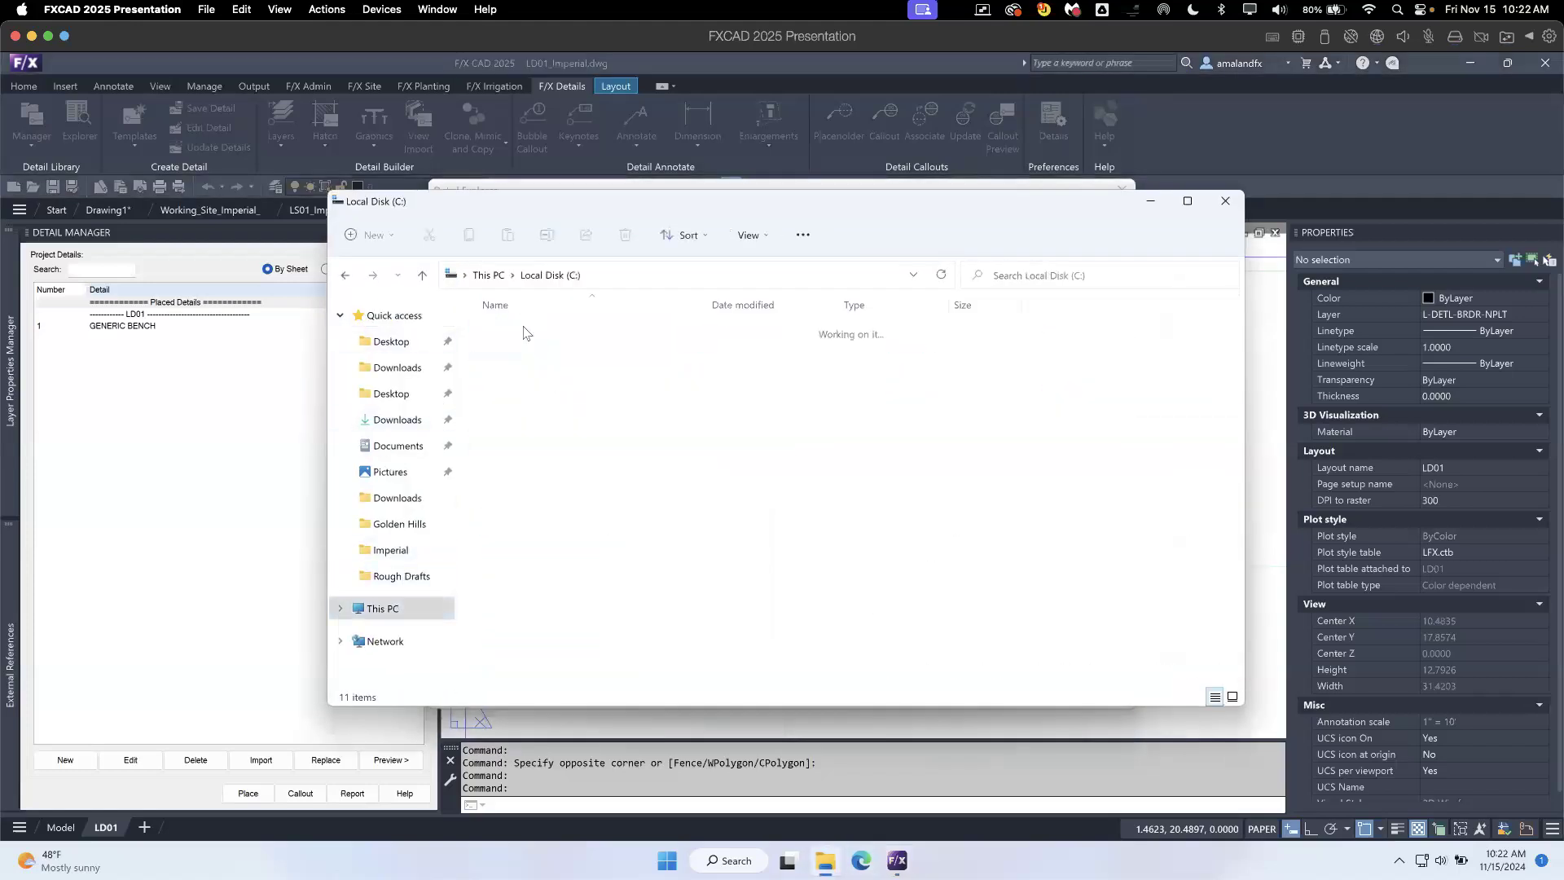
{"action": "double_click", "coordinate": [507, 382]}
{"action": "double_click", "coordinate": [510, 407]}
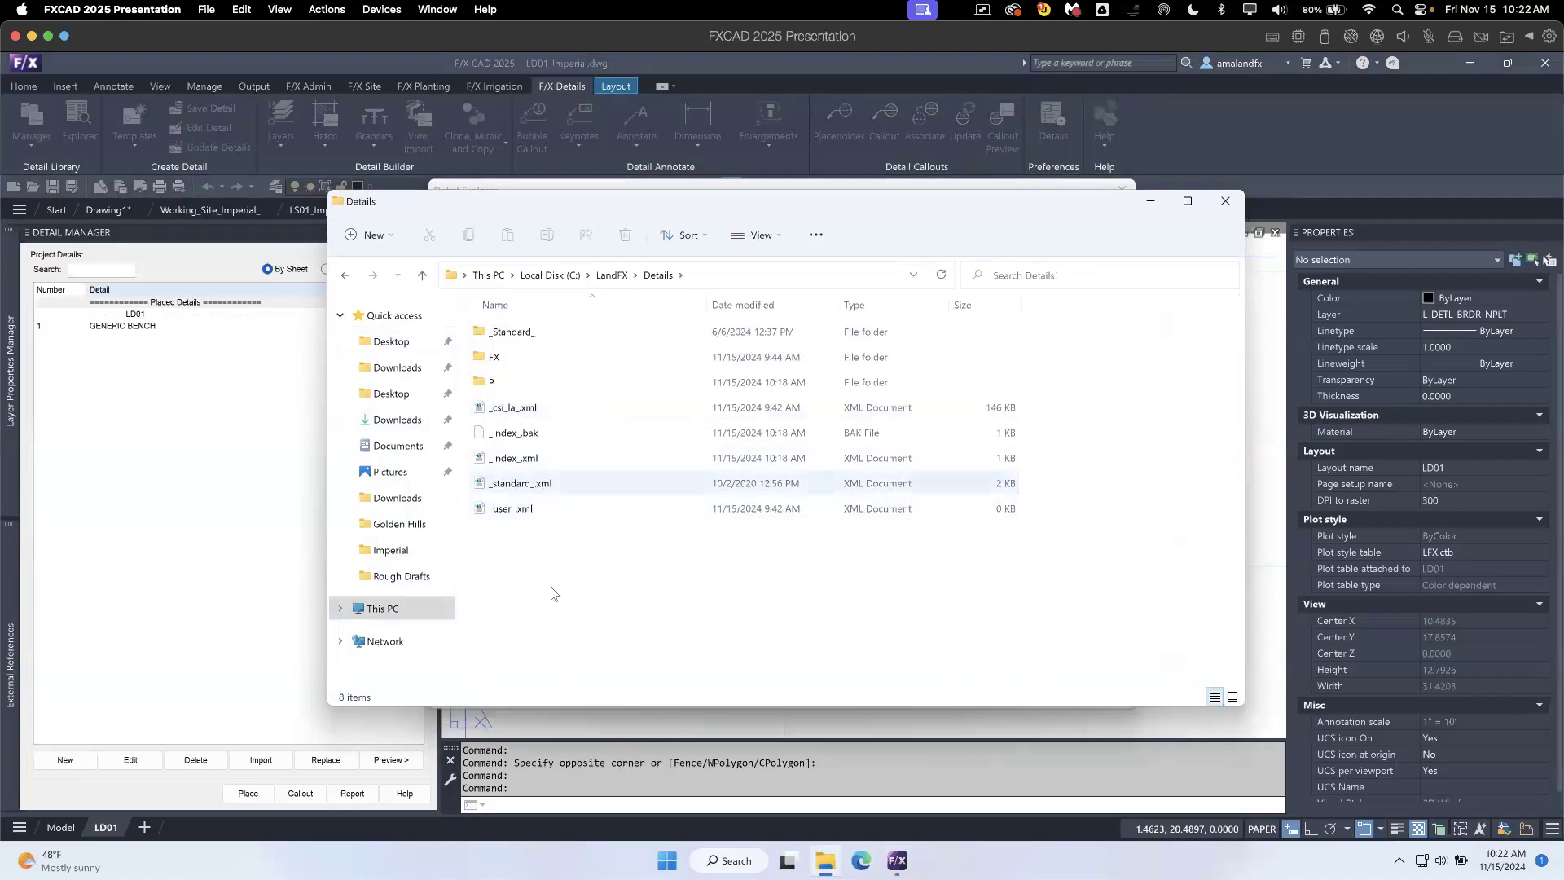
{"action": "double_click", "coordinate": [498, 383]}
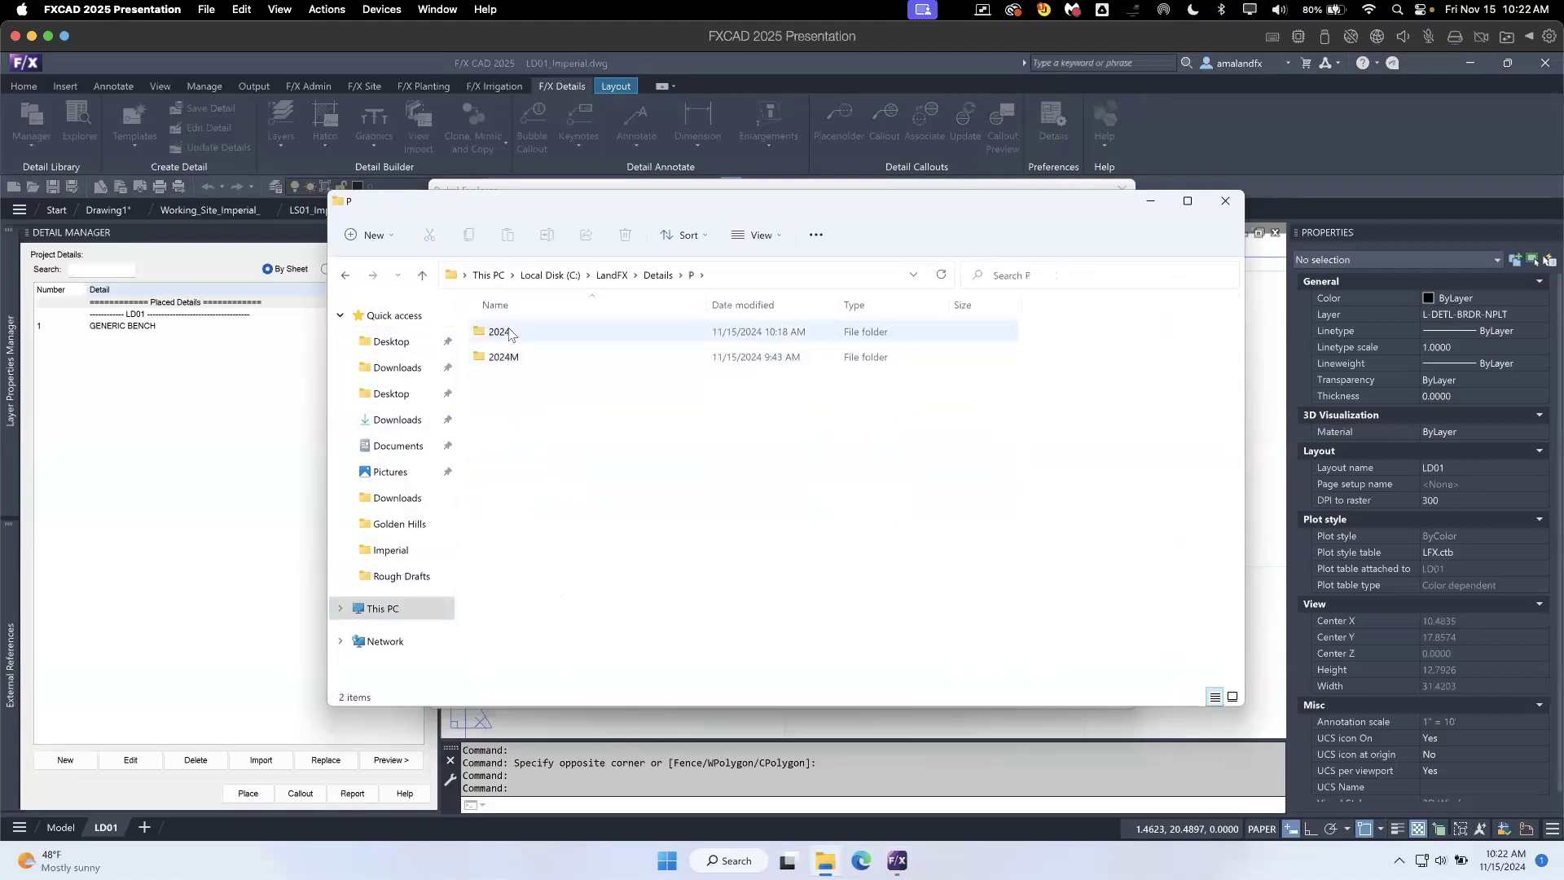
{"action": "double_click", "coordinate": [509, 333]}
{"action": "double_click", "coordinate": [511, 334]}
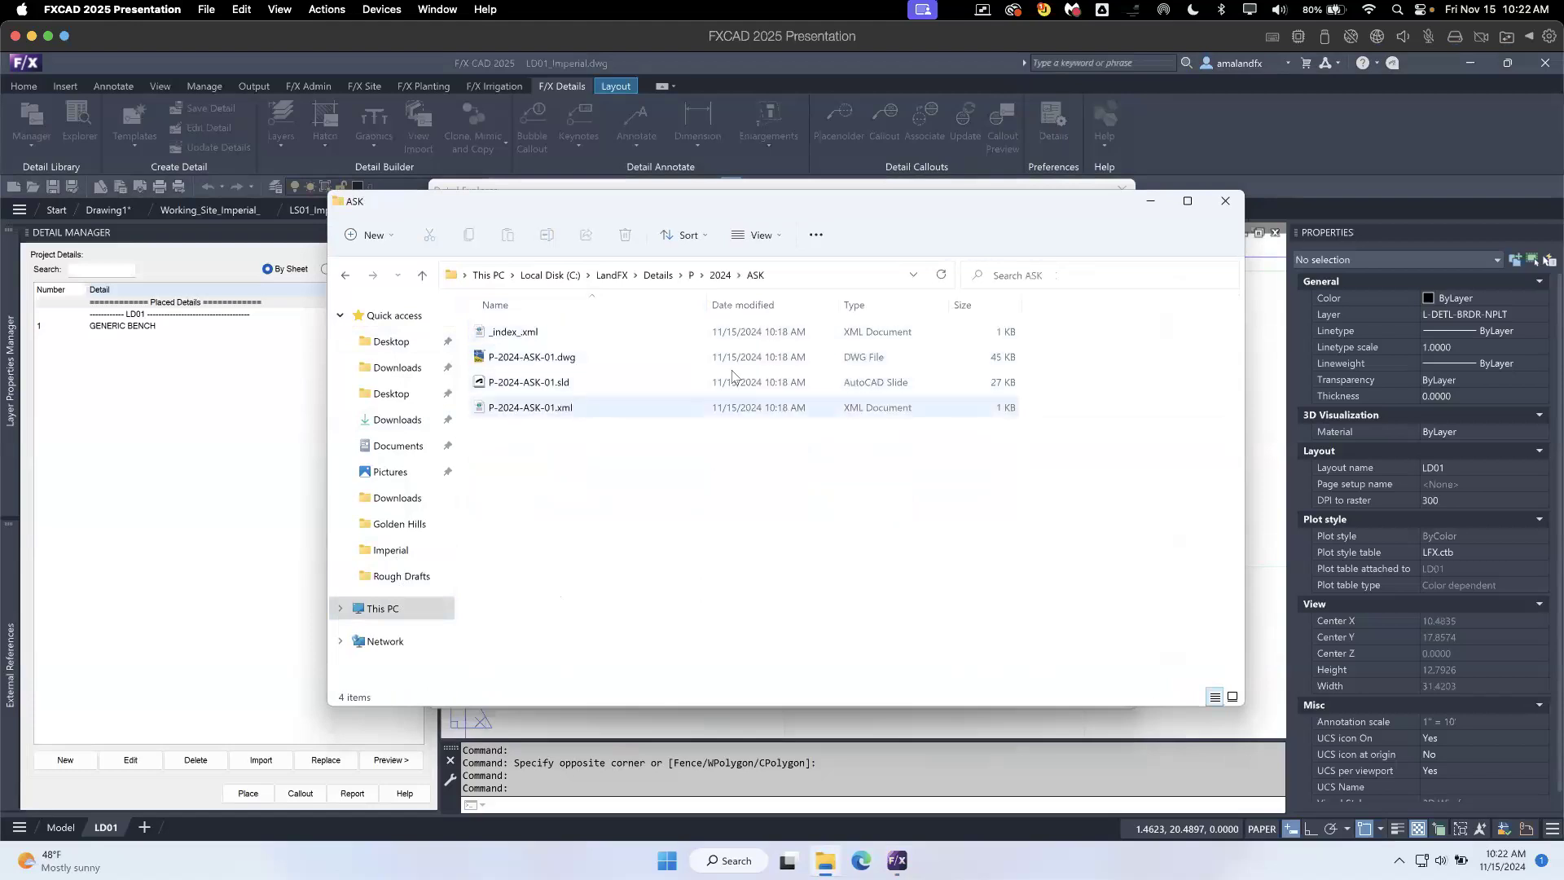
{"action": "left_click", "coordinate": [664, 275]}
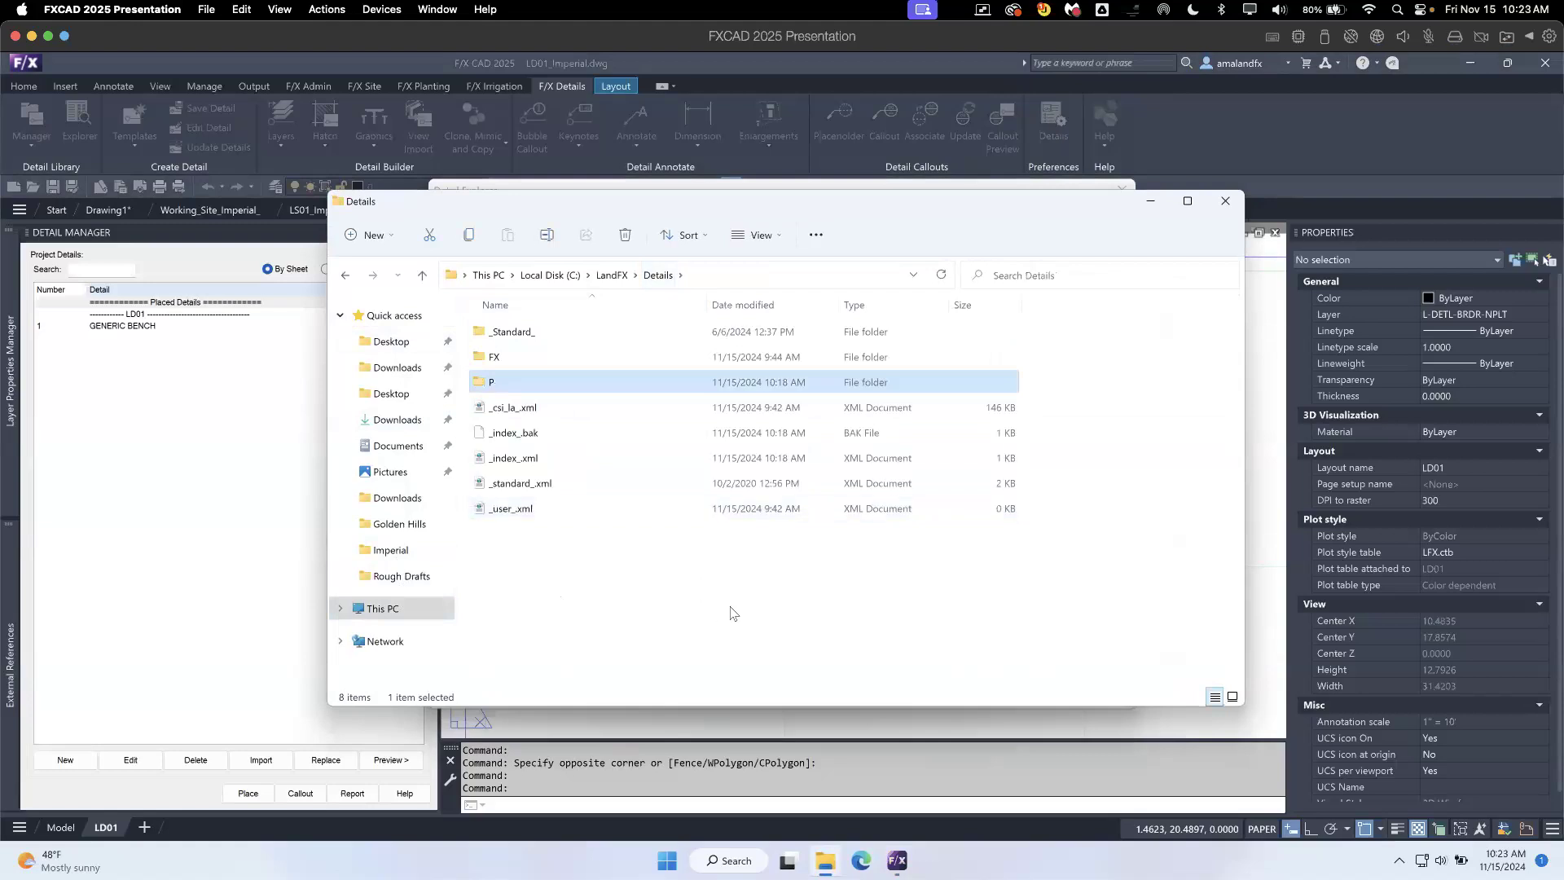
- Leave the detail library and review the detail preferences, including the Detail Library path, without changing them
{"action": "left_click", "coordinate": [1319, 144]}
{"action": "left_click", "coordinate": [1122, 192]}
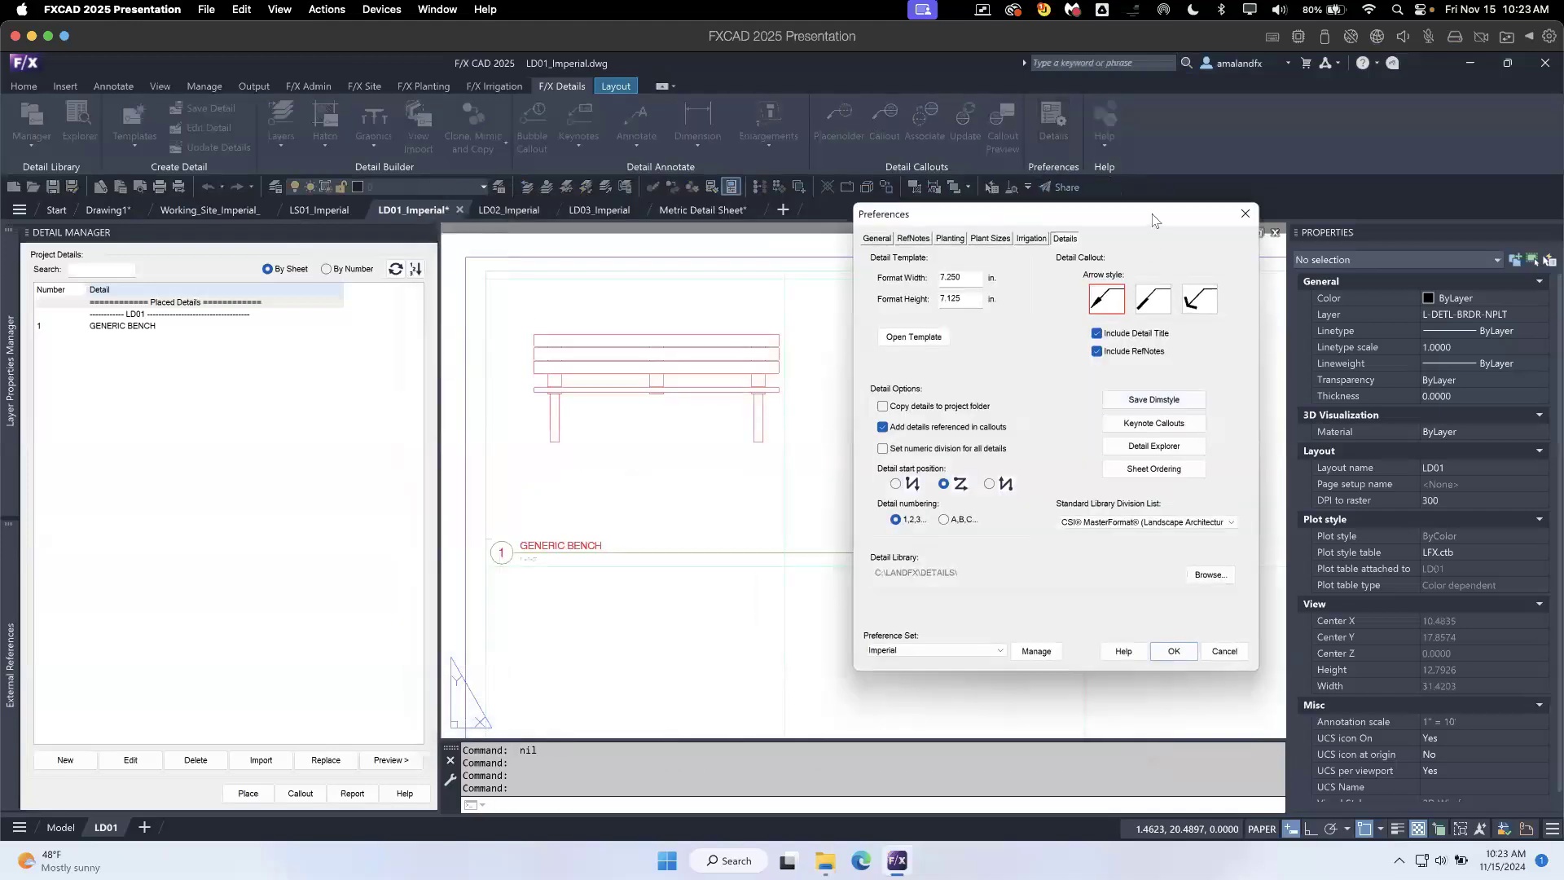
{"action": "left_click_drag", "start_coordinate": [1021, 227], "coordinate": [829, 221]}
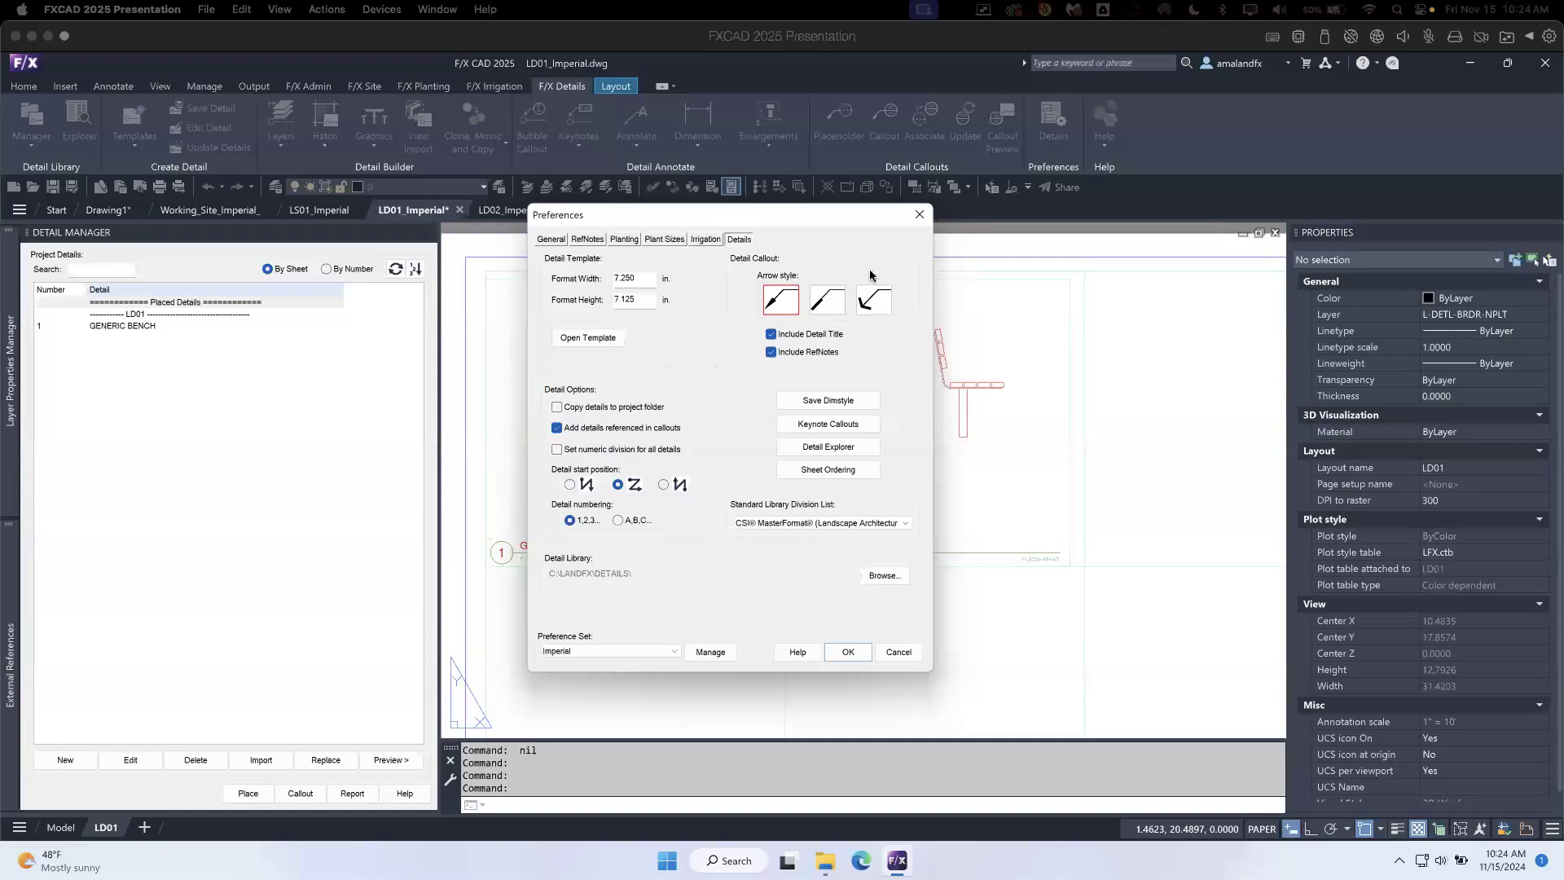
{"action": "left_click", "coordinate": [921, 218]}
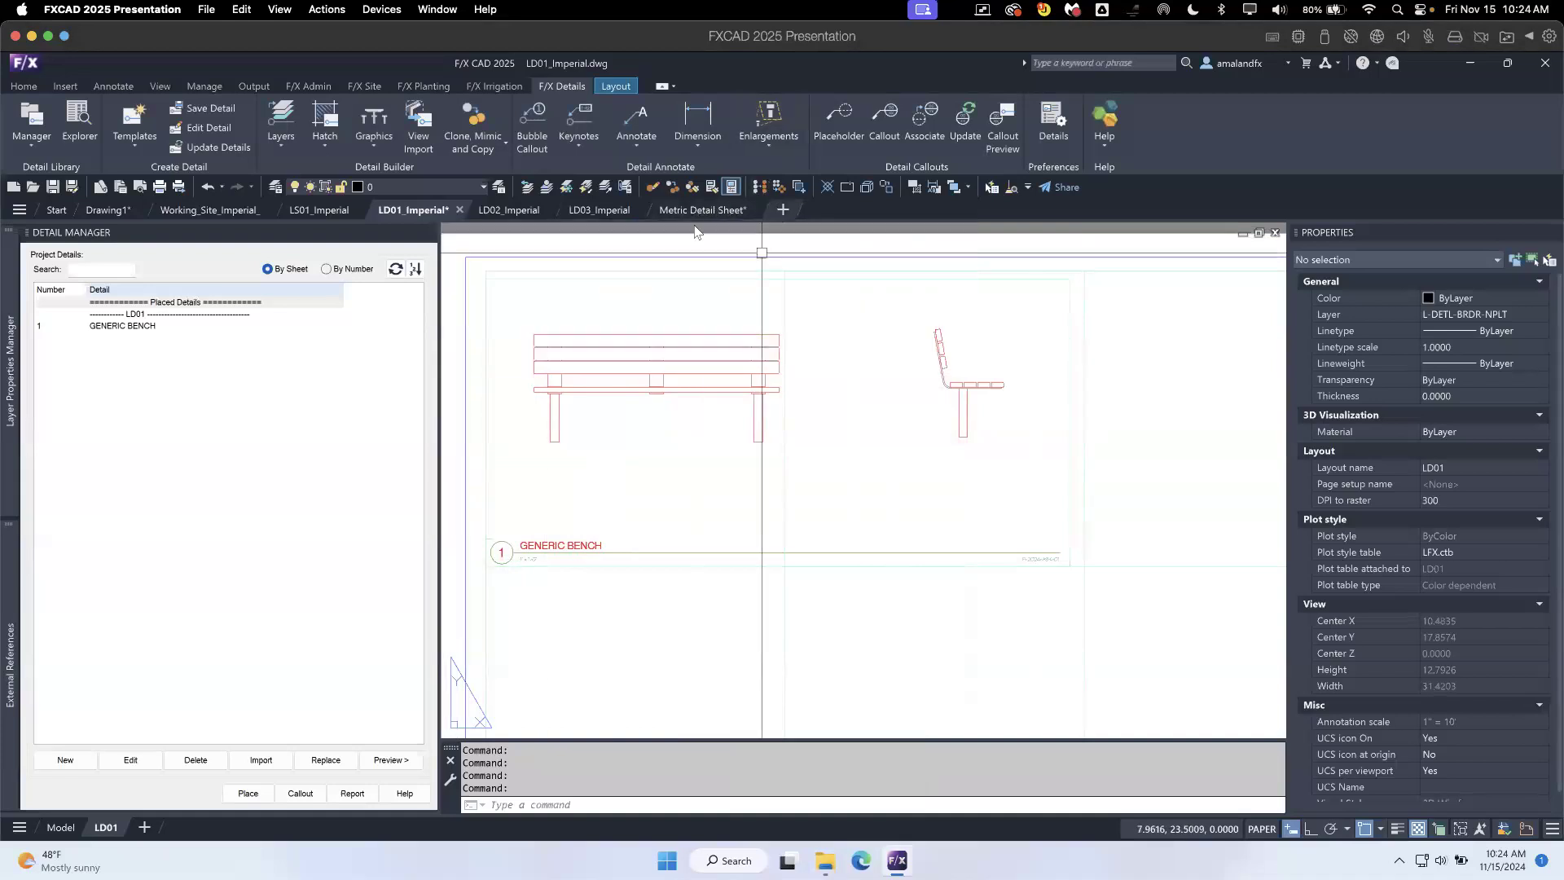
- Switch to Drawing1 and set its length units to architectural
{"action": "left_click", "coordinate": [108, 210]}
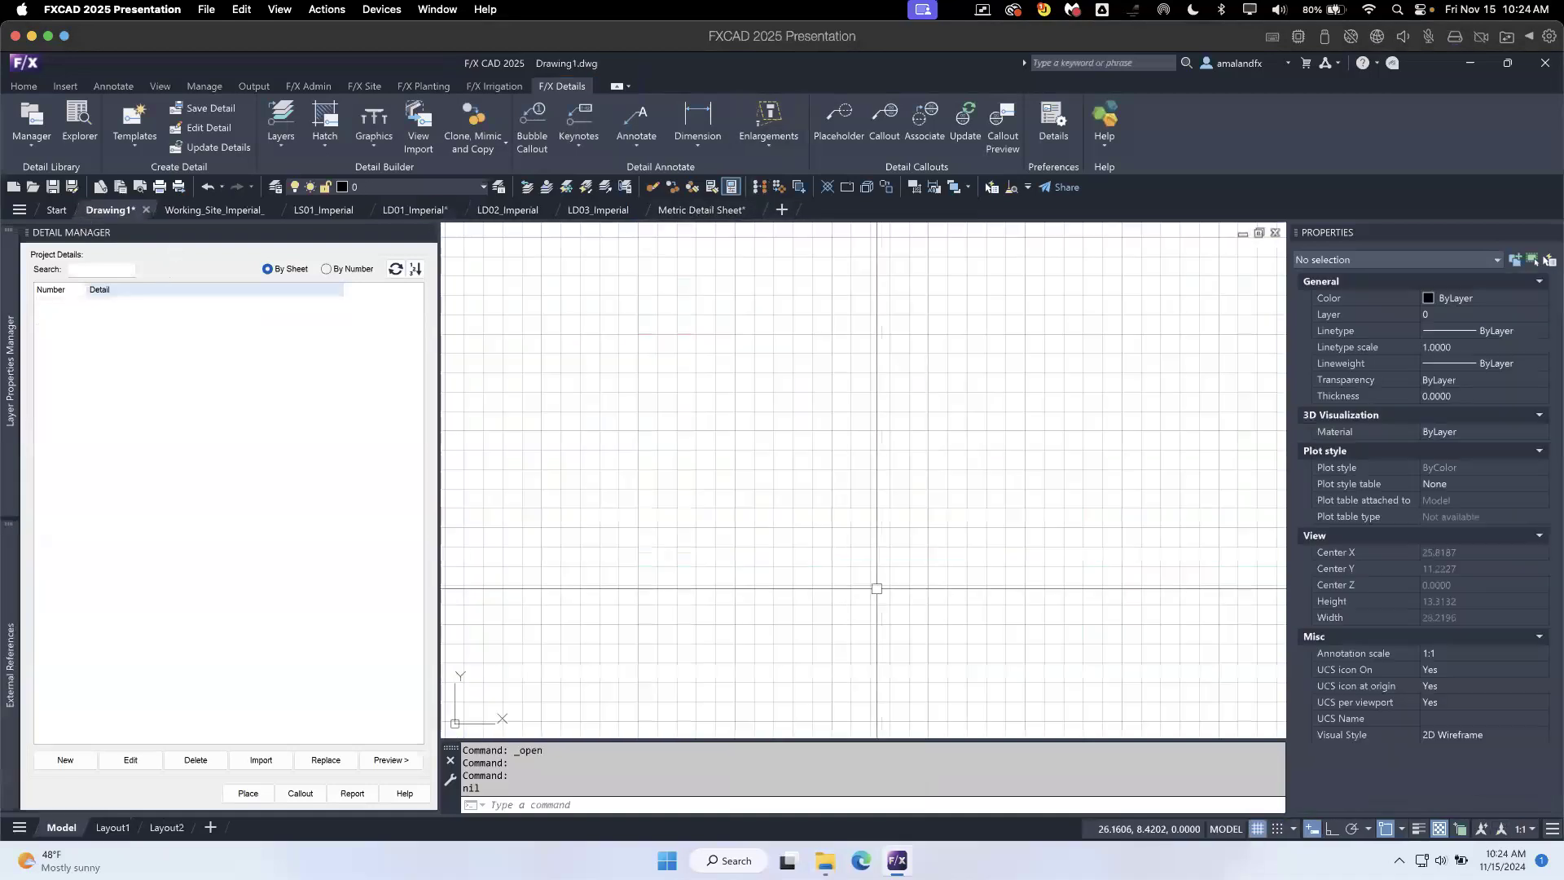
{"action": "scroll", "coordinate": [734, 432], "scroll_direction": "down", "scroll_amount": 5}
{"action": "type", "text": "units"}
{"action": "key", "text": "Return"}
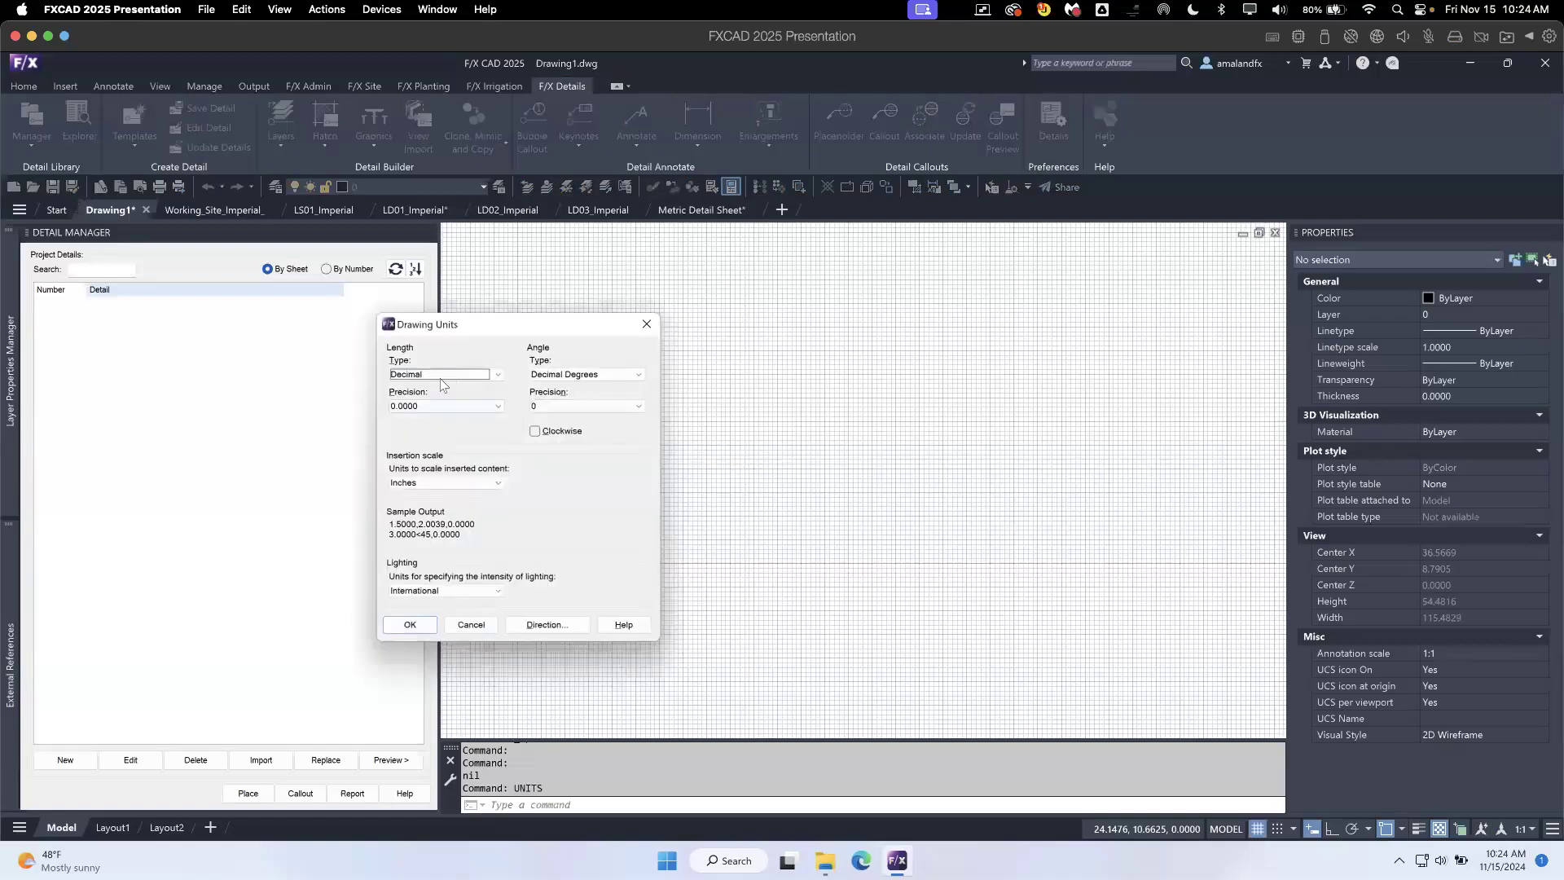
{"action": "left_click", "coordinate": [441, 376]}
{"action": "left_click", "coordinate": [412, 624]}
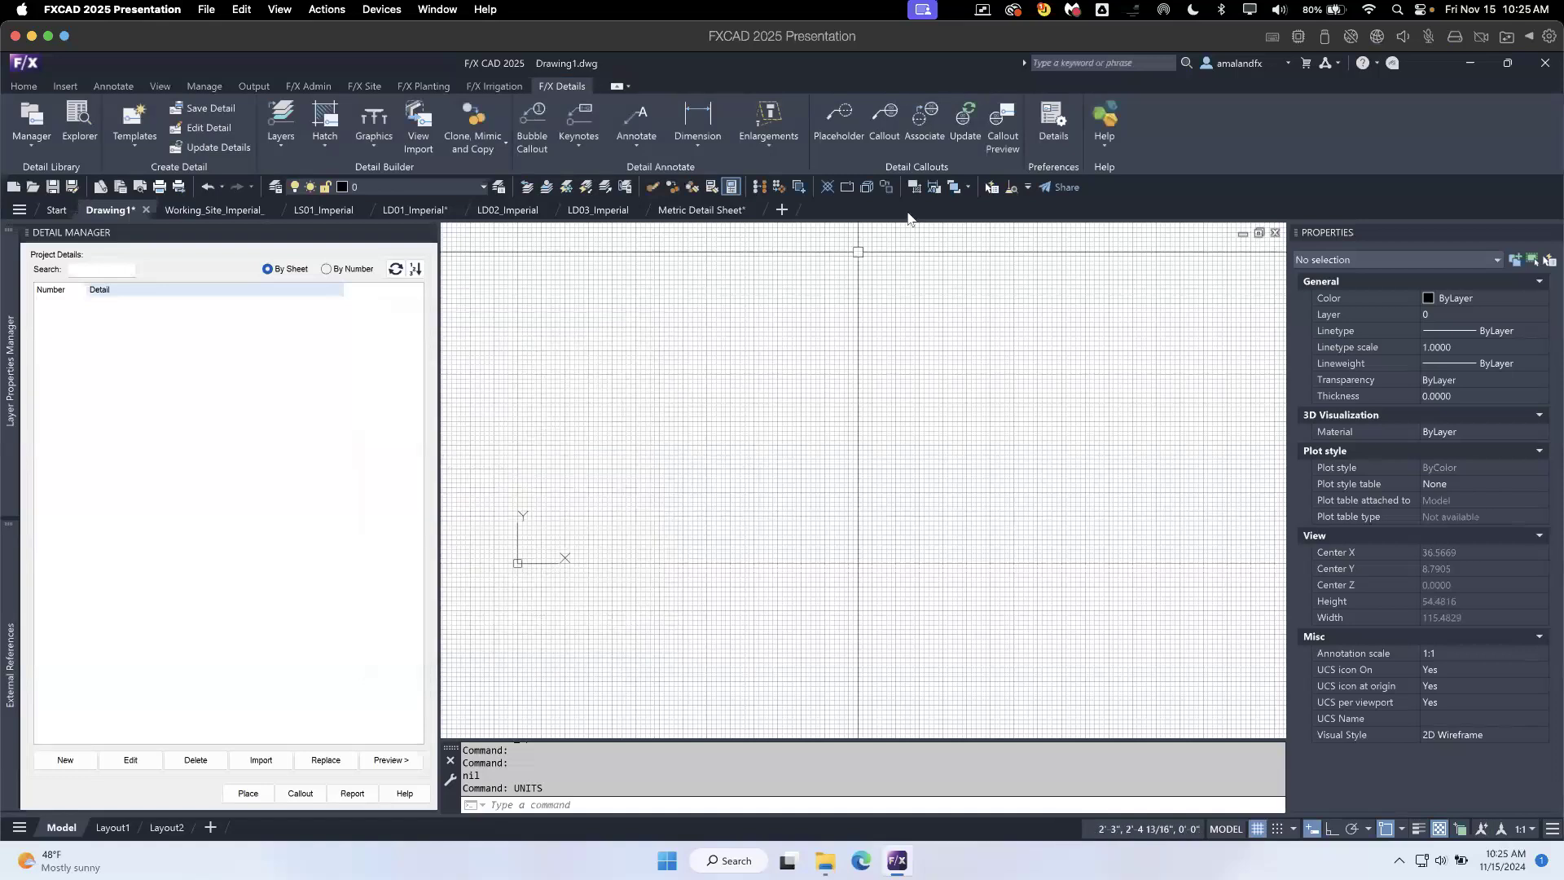
- Turn off the drawing grid and draw a small square in model space with the Rectangle command
{"action": "key", "text": "F7"}
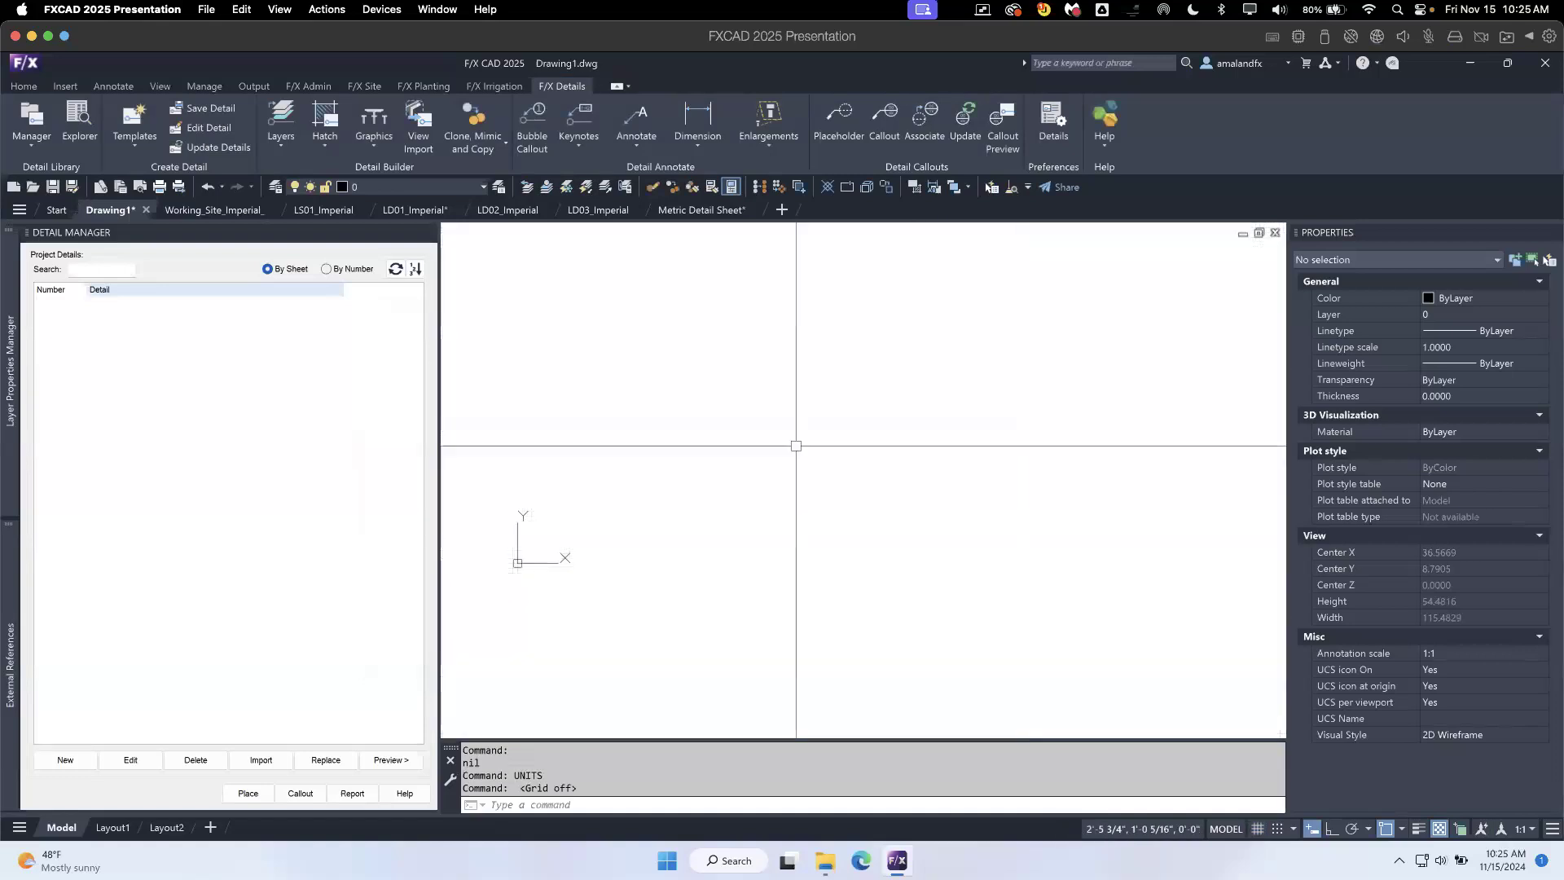
{"action": "type", "text": "rec"}
{"action": "key", "text": "Return"}
{"action": "left_click", "coordinate": [664, 392]}
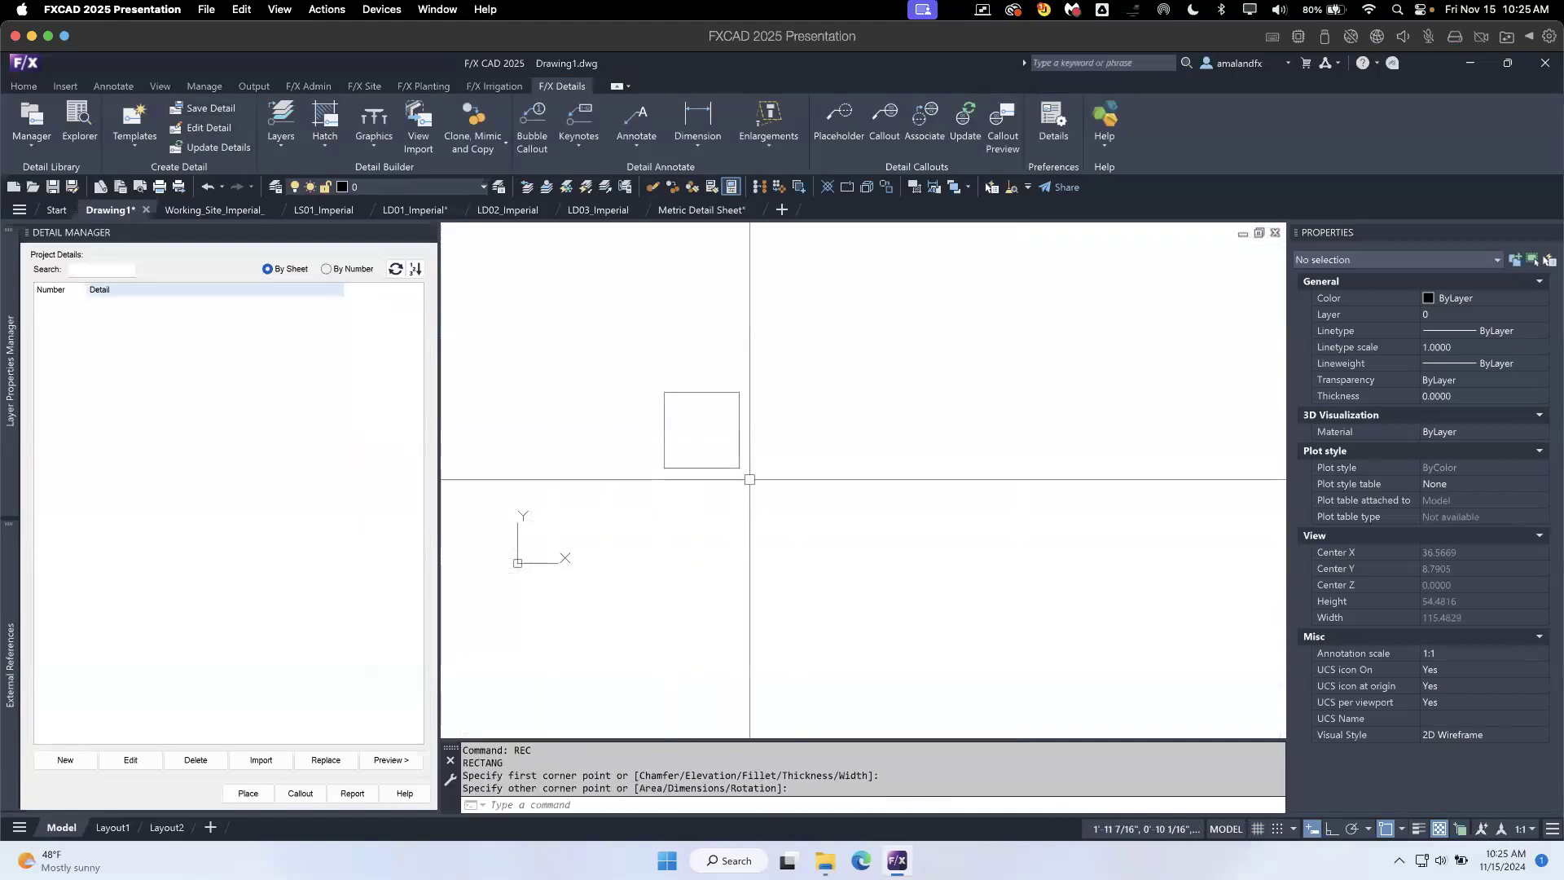
- Start inserting a 1A detail template at 3/4" = 1'-0" and adjust its scale to 6" = 1'-0" during placement
{"action": "left_click", "coordinate": [127, 118]}
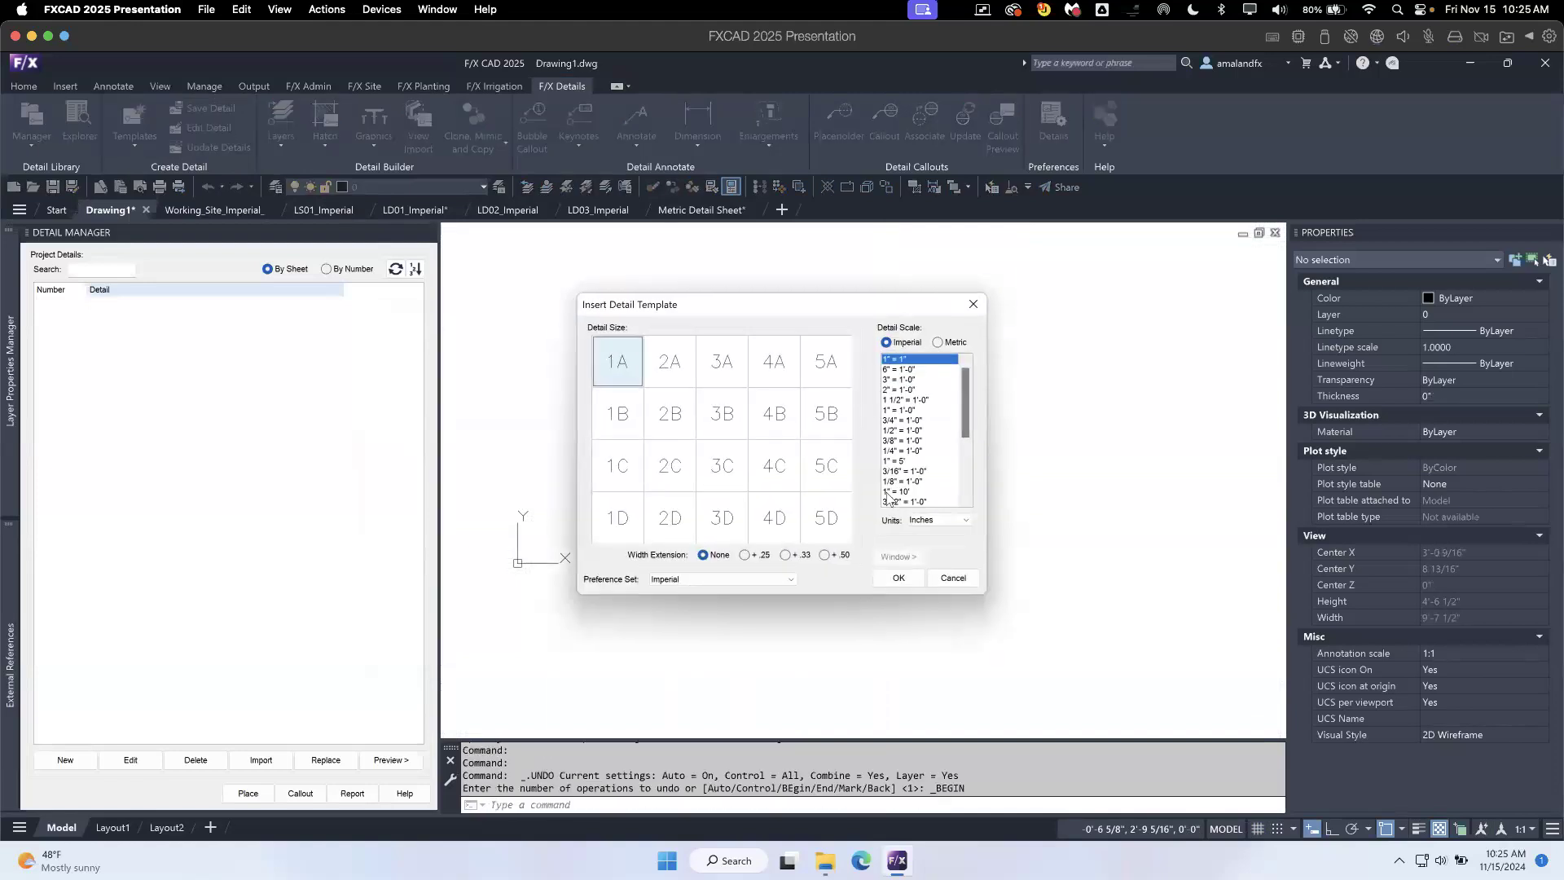
{"action": "left_click", "coordinate": [900, 420]}
{"action": "left_click", "coordinate": [897, 577]}
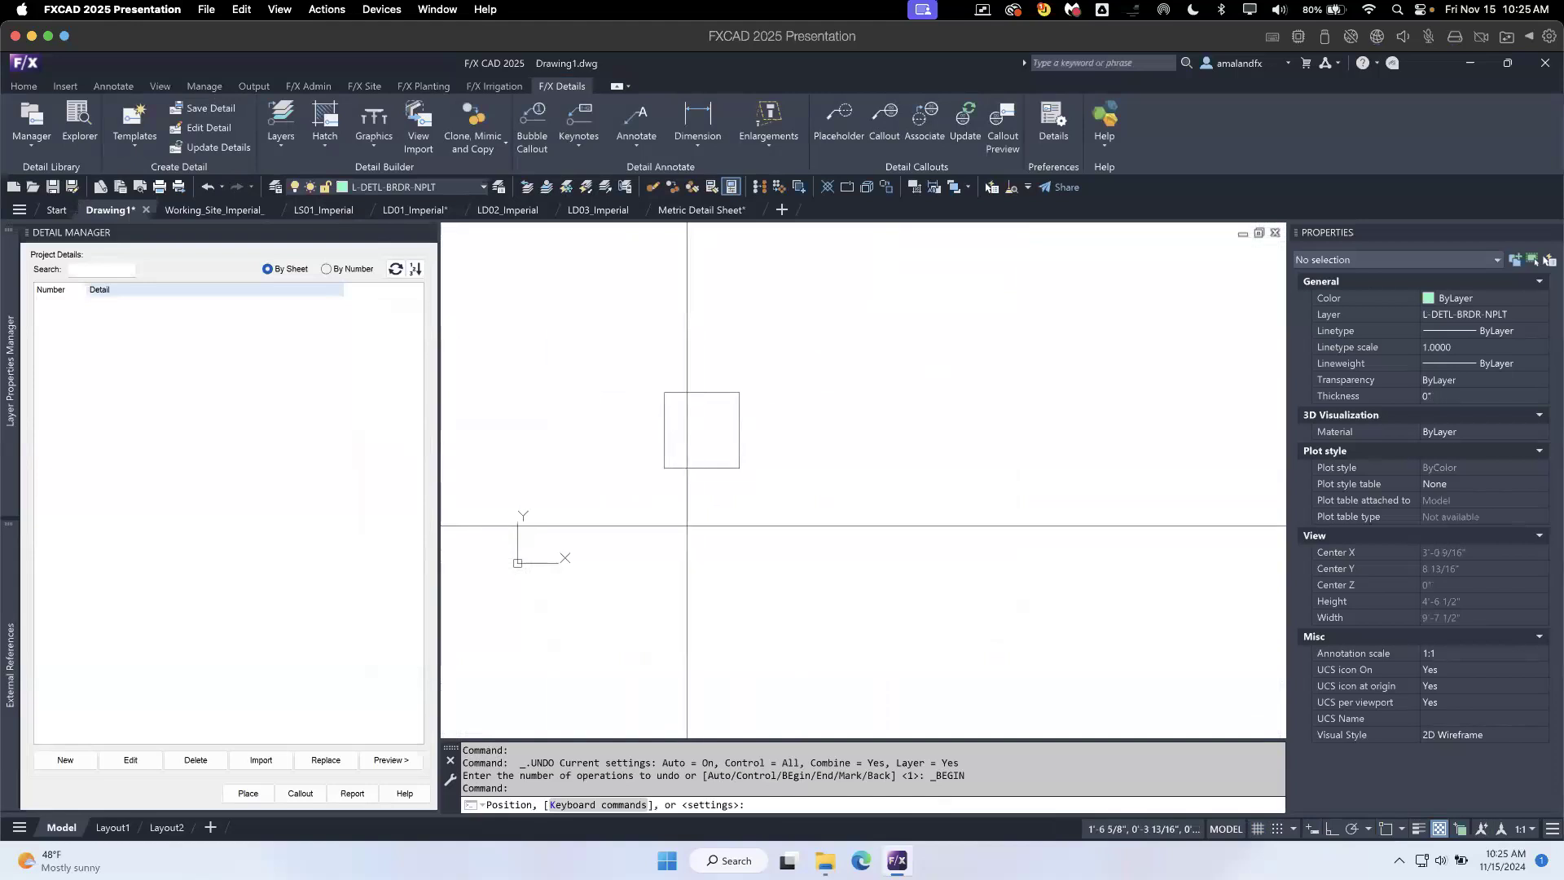
{"action": "key", "text": "plus"}
{"action": "key", "text": "plus"}
{"action": "key", "text": "plus"}
{"action": "key", "text": "plus"}
{"action": "key", "text": "plus"}
{"action": "key", "text": "plus"}
{"action": "key", "text": "plus"}
{"action": "key", "text": "plus"}
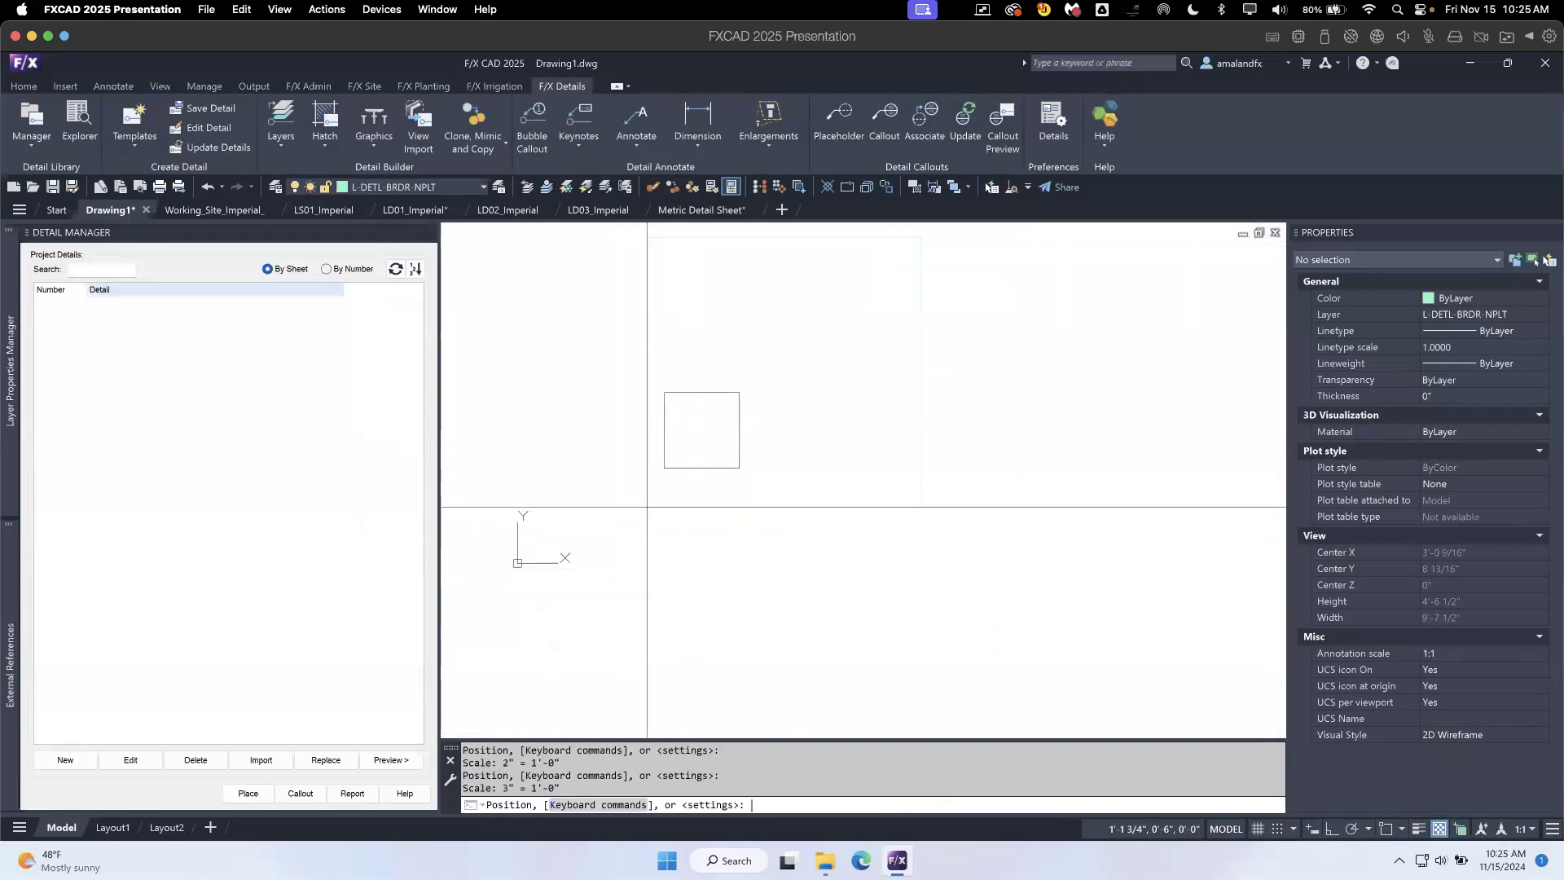
{"action": "key", "text": "minus"}
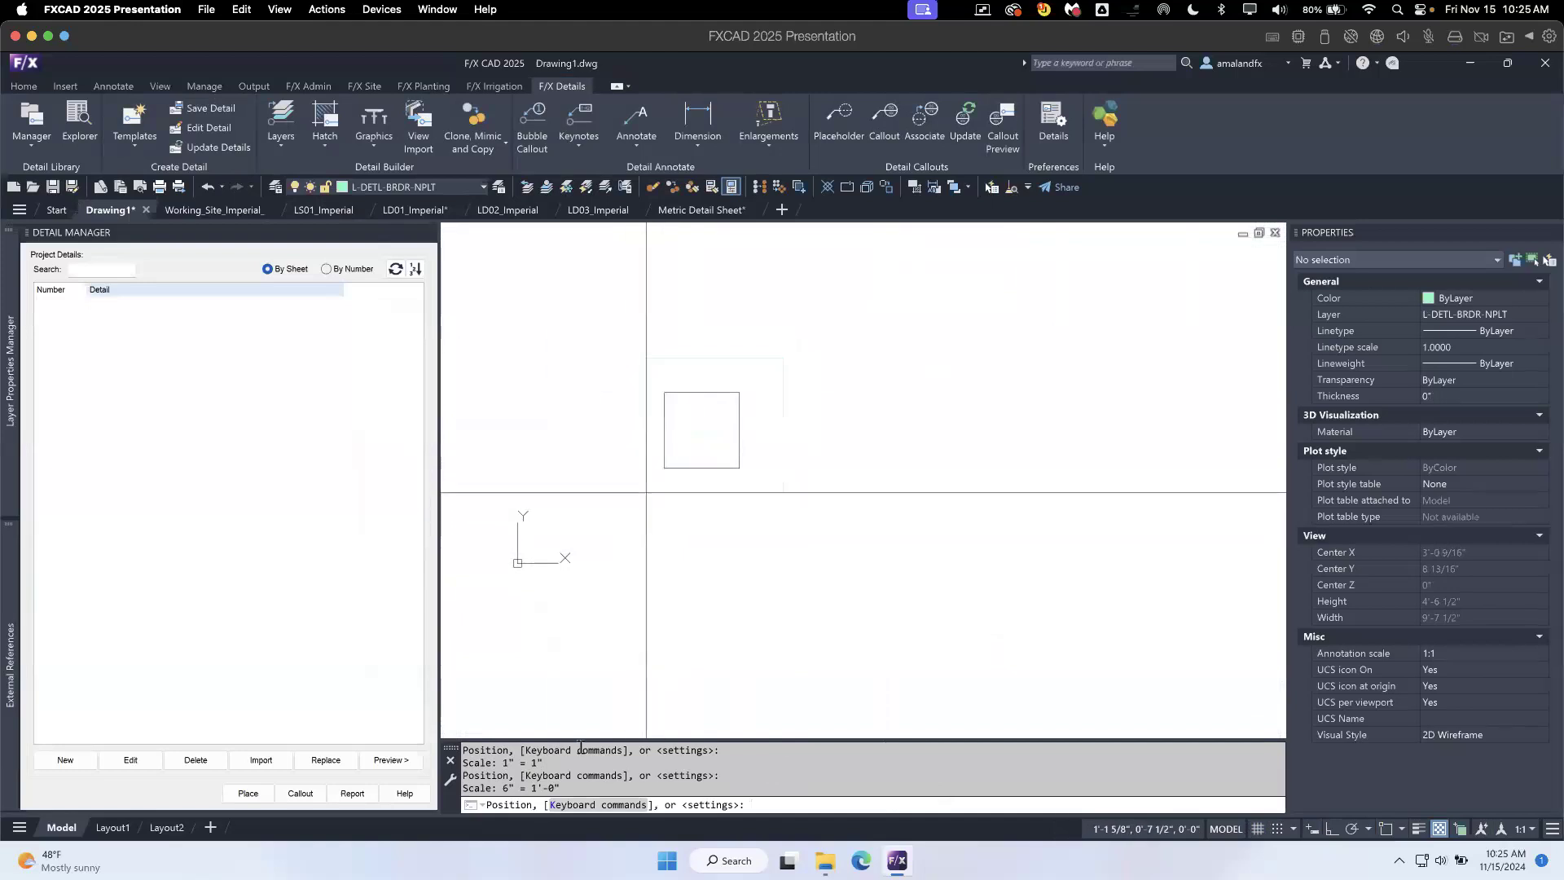
- Review the template placement's keyboard commands, then place the template so that it frames the square
{"action": "left_click", "coordinate": [592, 806]}
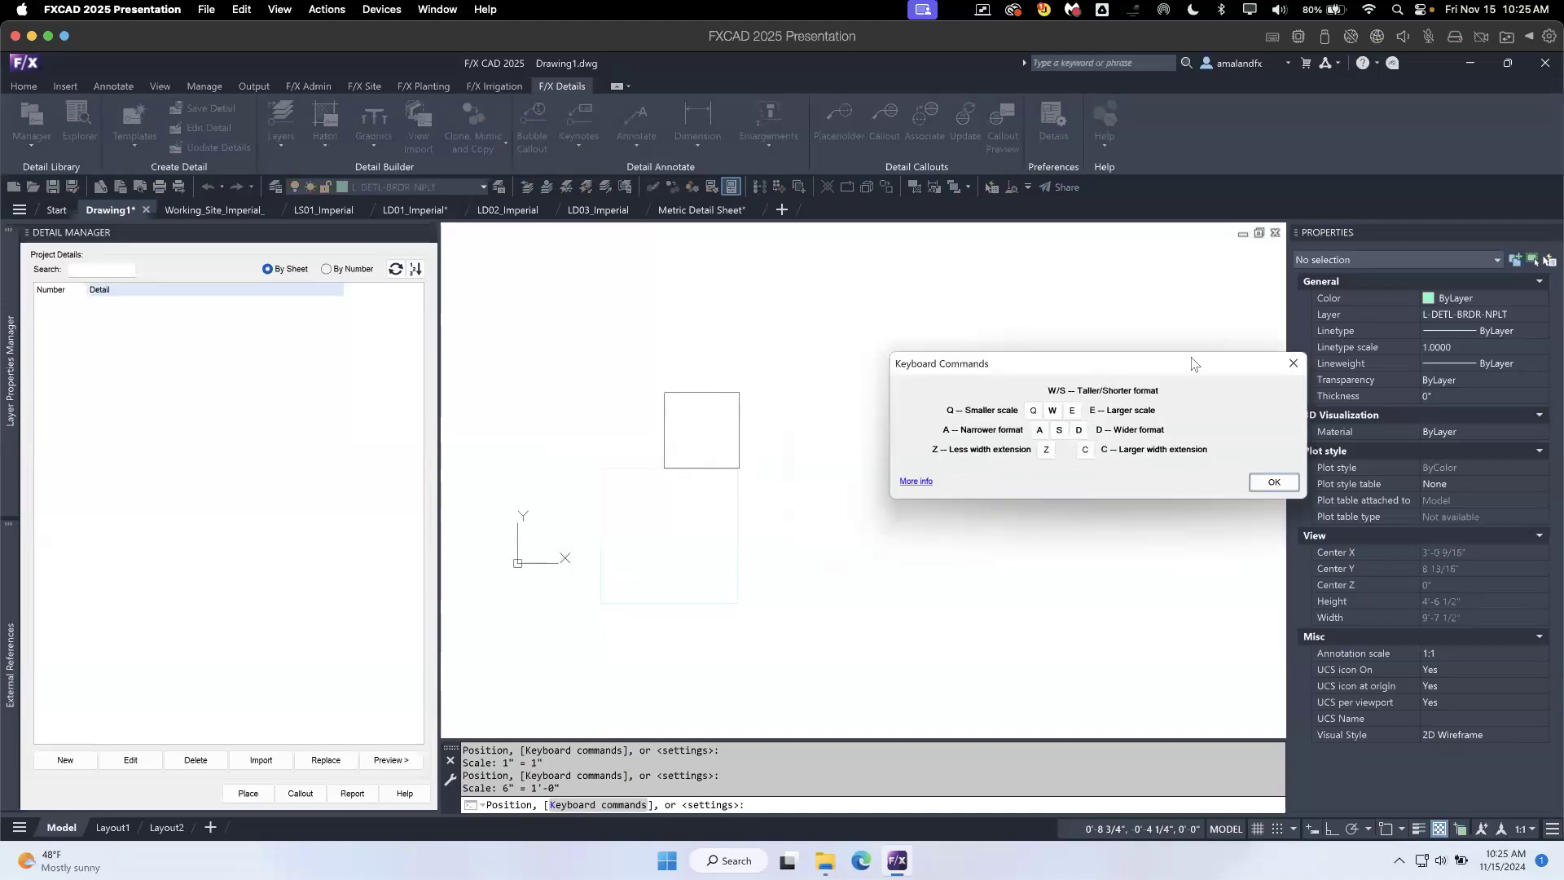
{"action": "left_click", "coordinate": [1130, 449]}
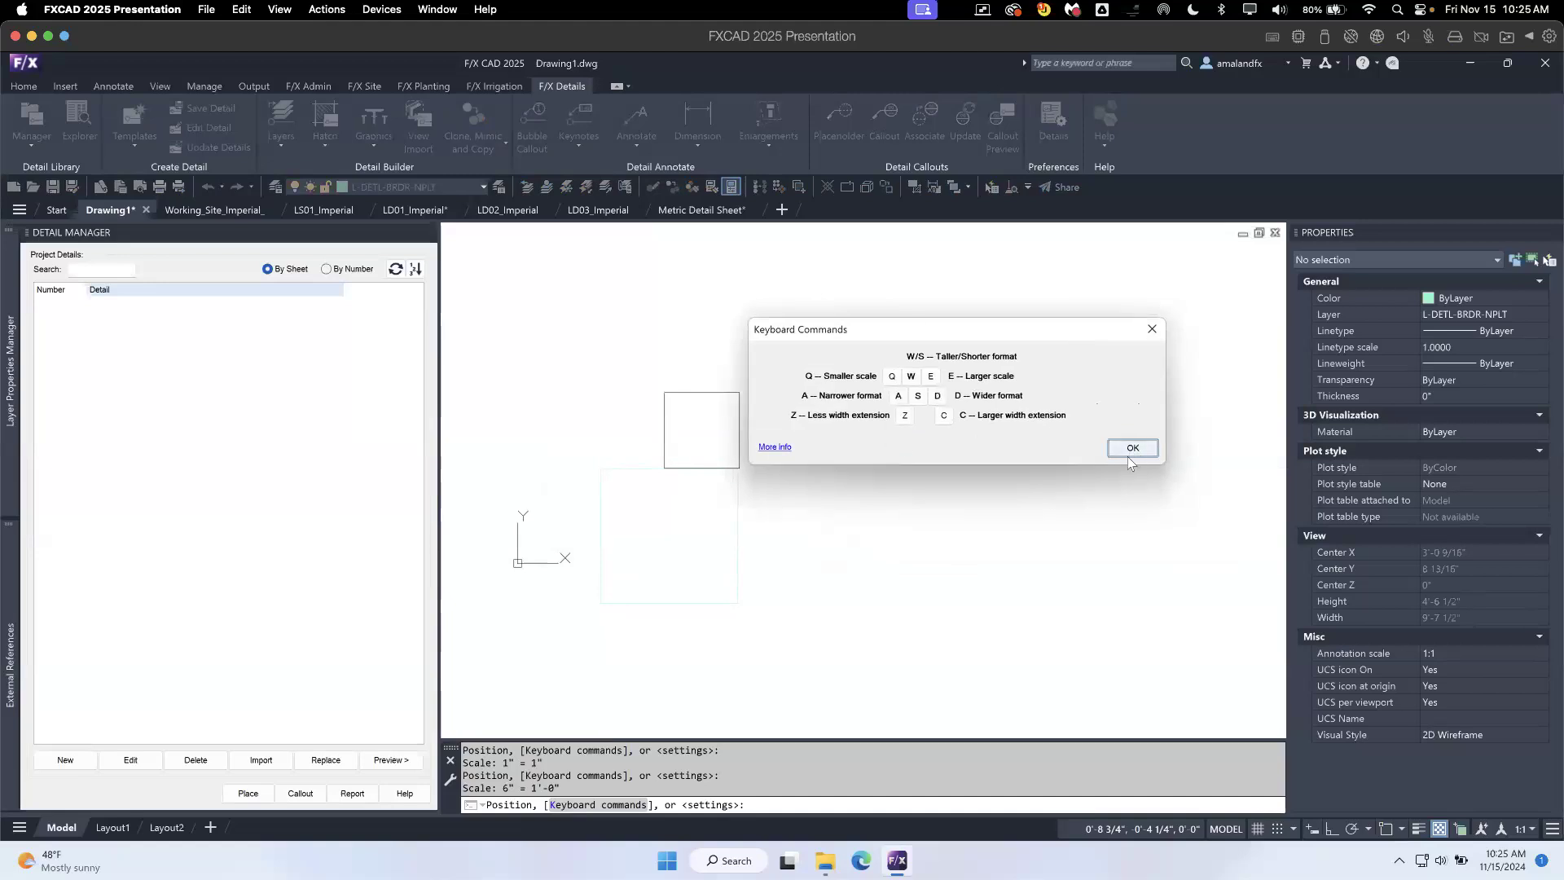
{"action": "left_click", "coordinate": [635, 496]}
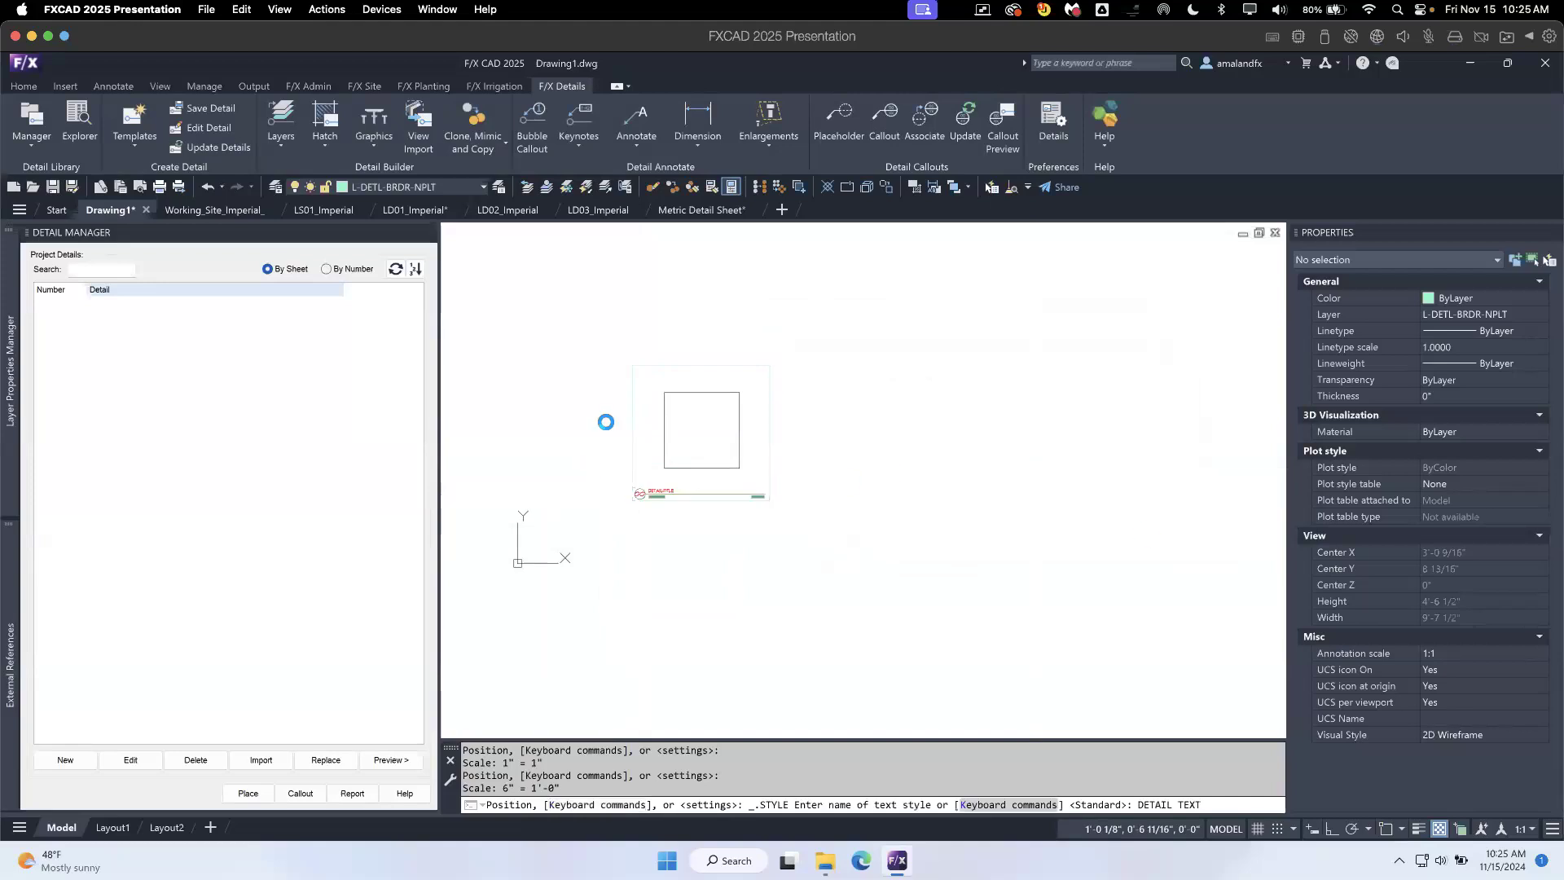
- Save the framed square as detail 02 in the Ask Us Anything Details (ASK) category with the title TEST
{"action": "middle_click_drag", "start_coordinate": [769, 554], "coordinate": [791, 562]}
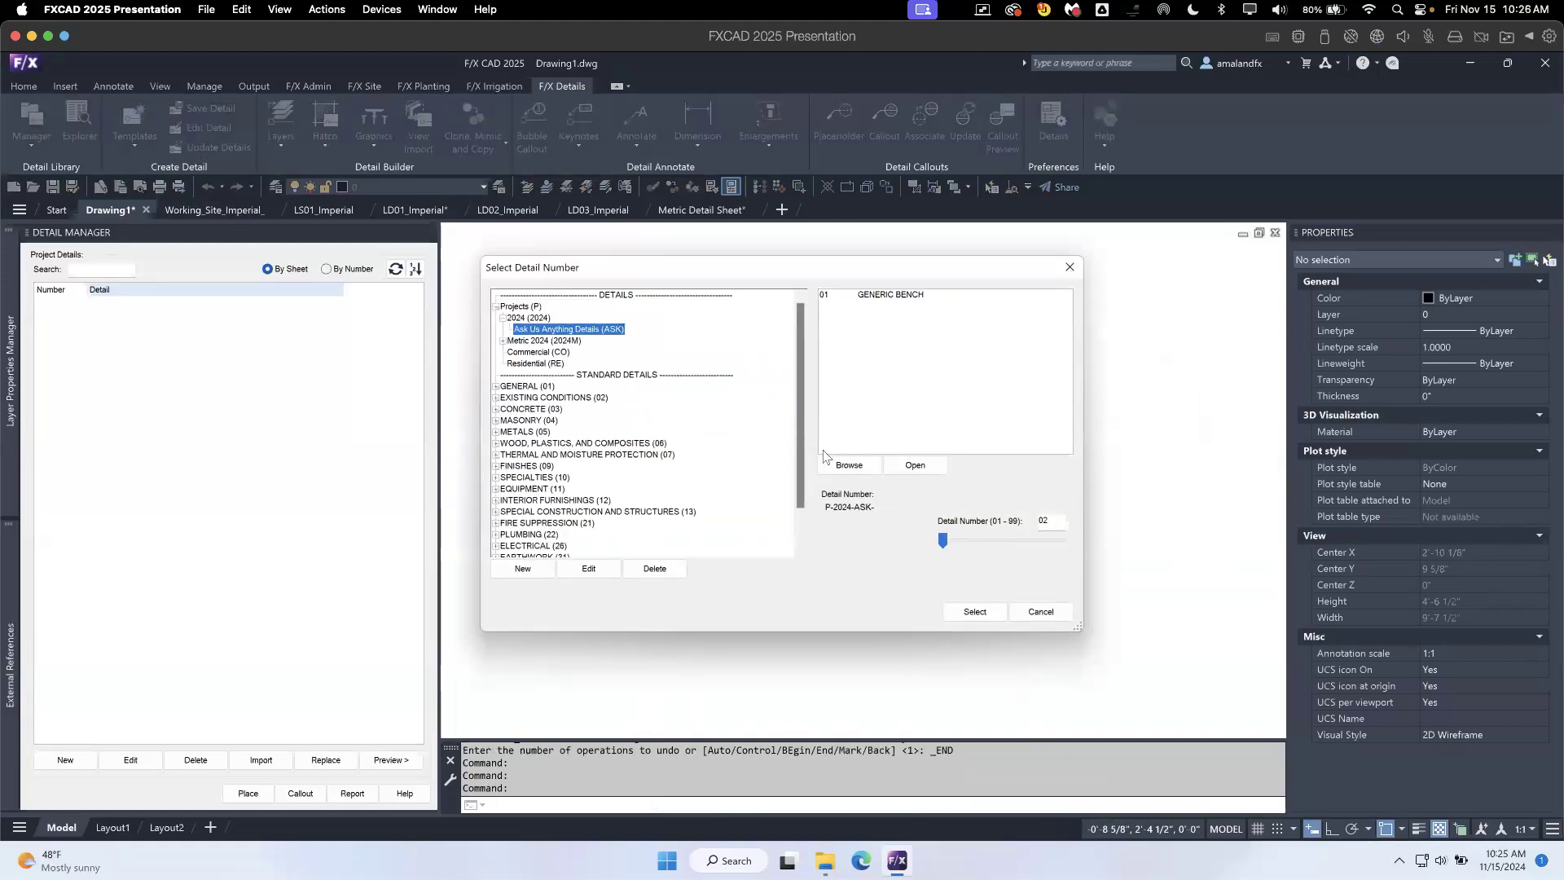
{"action": "left_click", "coordinate": [972, 611]}
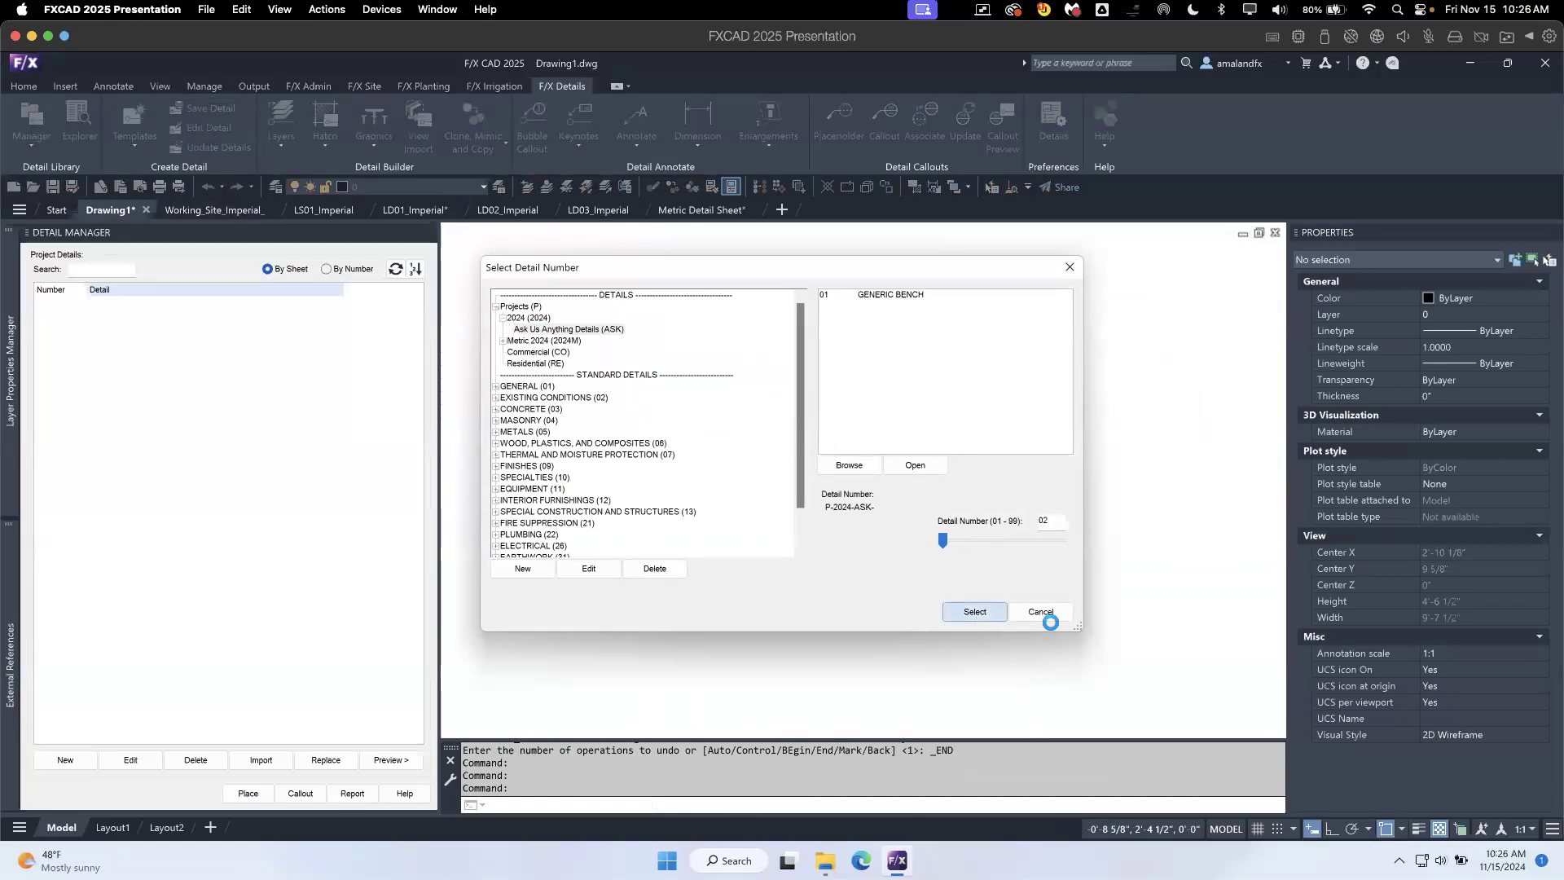
{"action": "type", "text": "TEST"}
{"action": "left_click", "coordinate": [837, 573]}
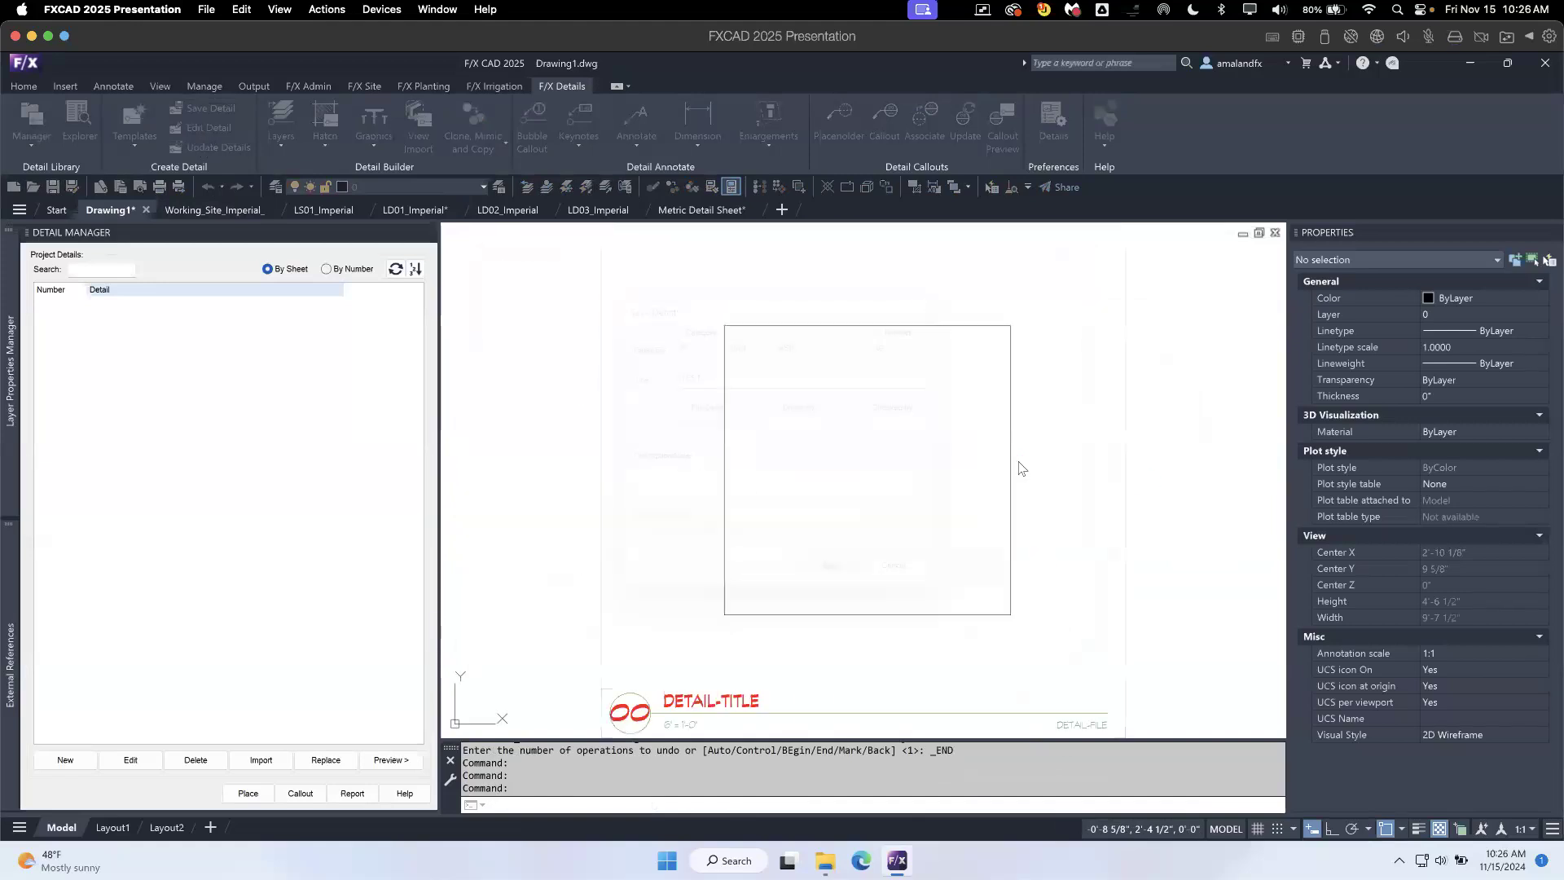
{"action": "left_click", "coordinate": [904, 487]}
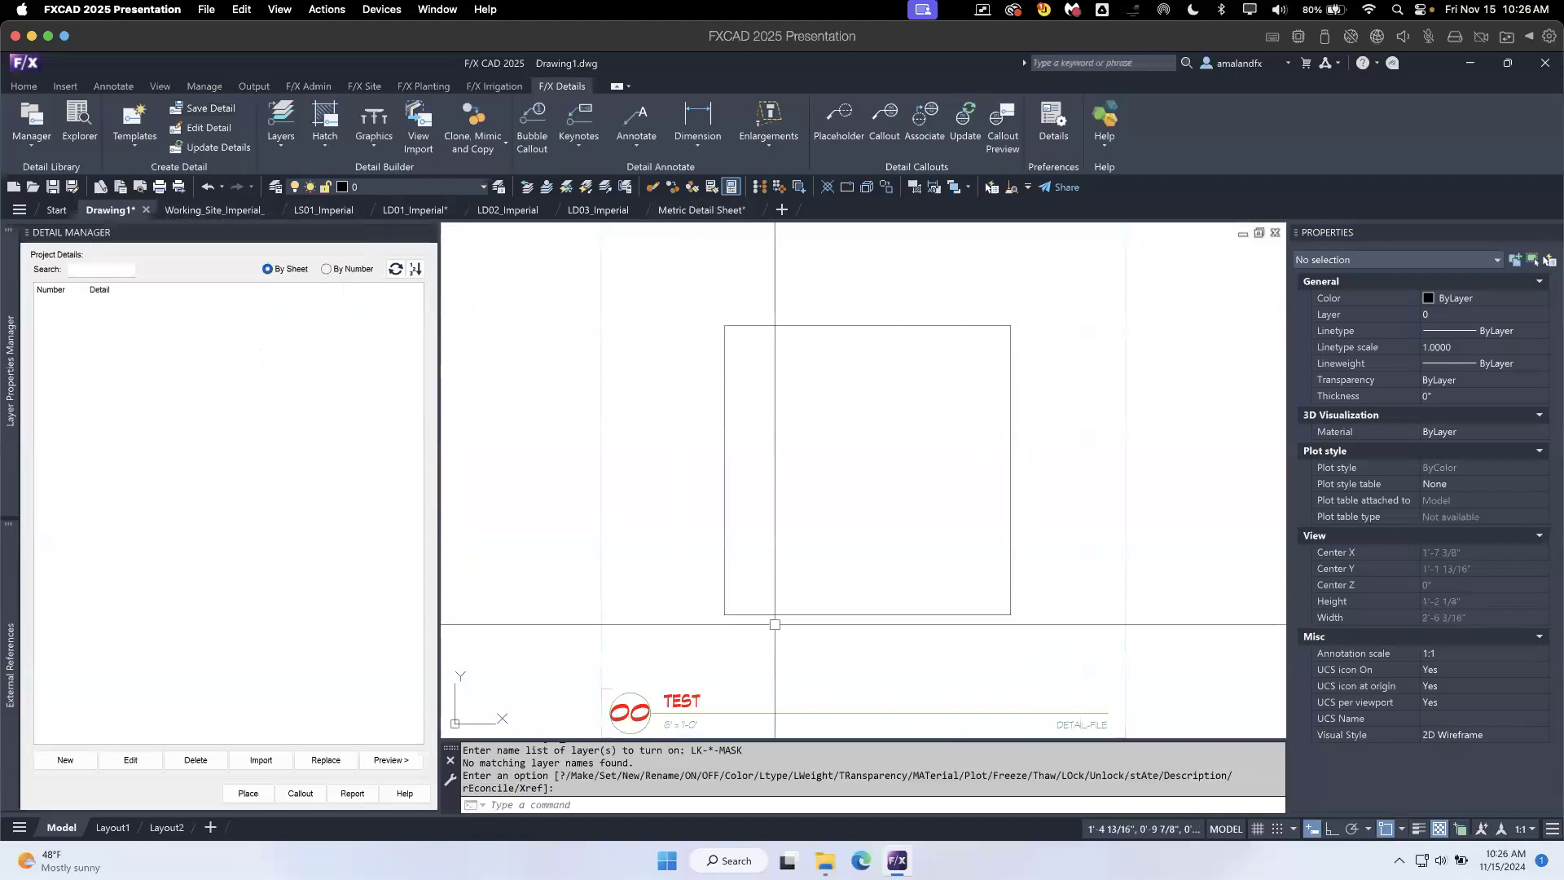
- Return to the LD01_Imperial sheet, open the detail library, and check the P\2024\ASK folder in File Explorer for the P-2024-ASK-02 files
{"action": "left_click", "coordinate": [408, 210]}
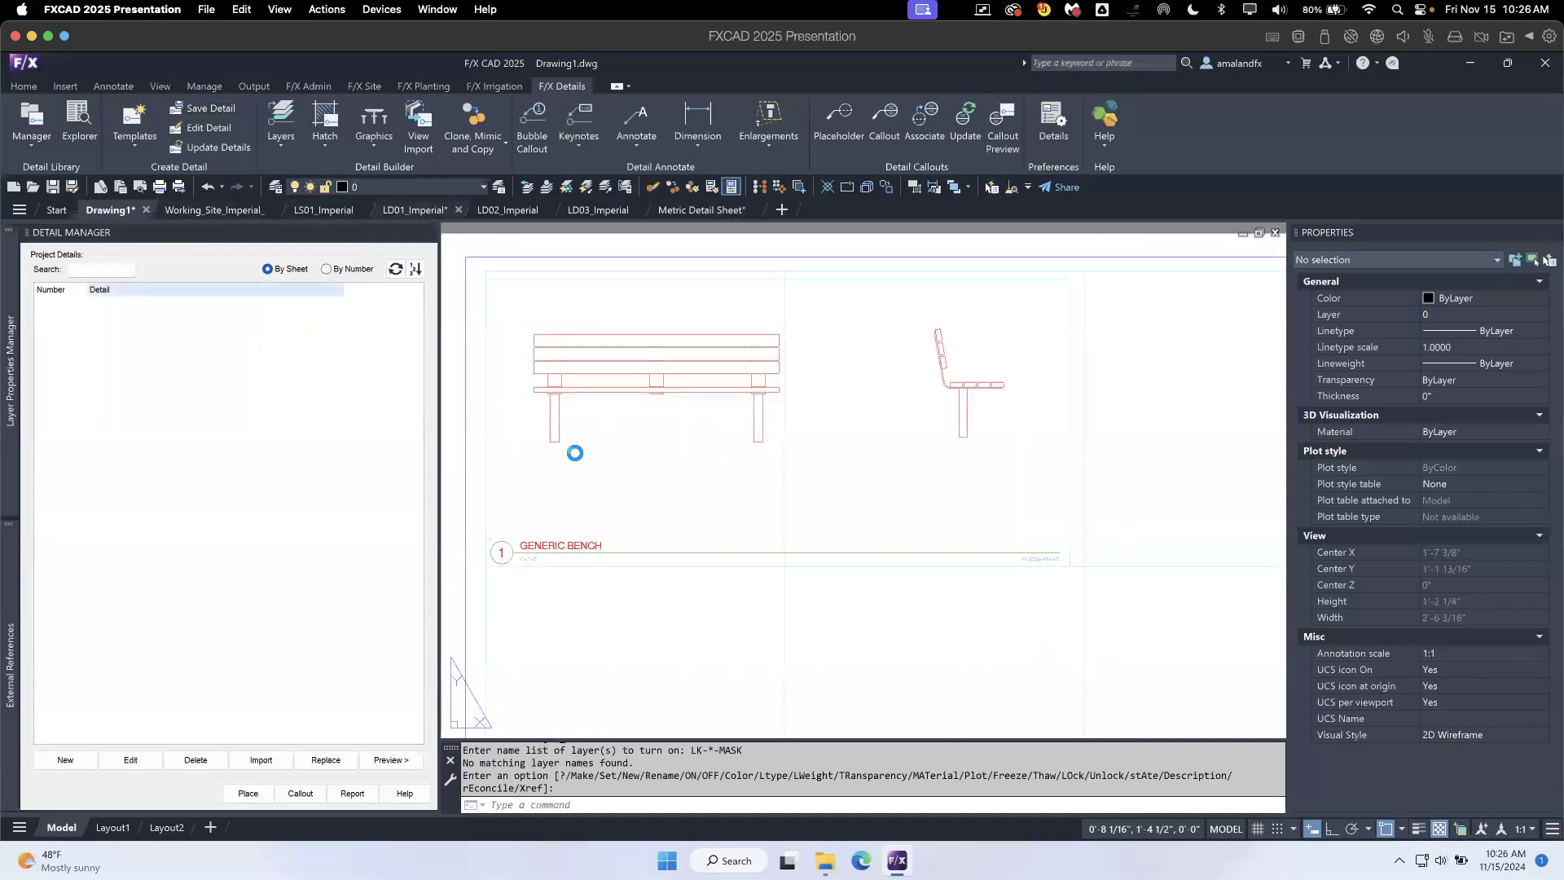
{"action": "left_click", "coordinate": [79, 115]}
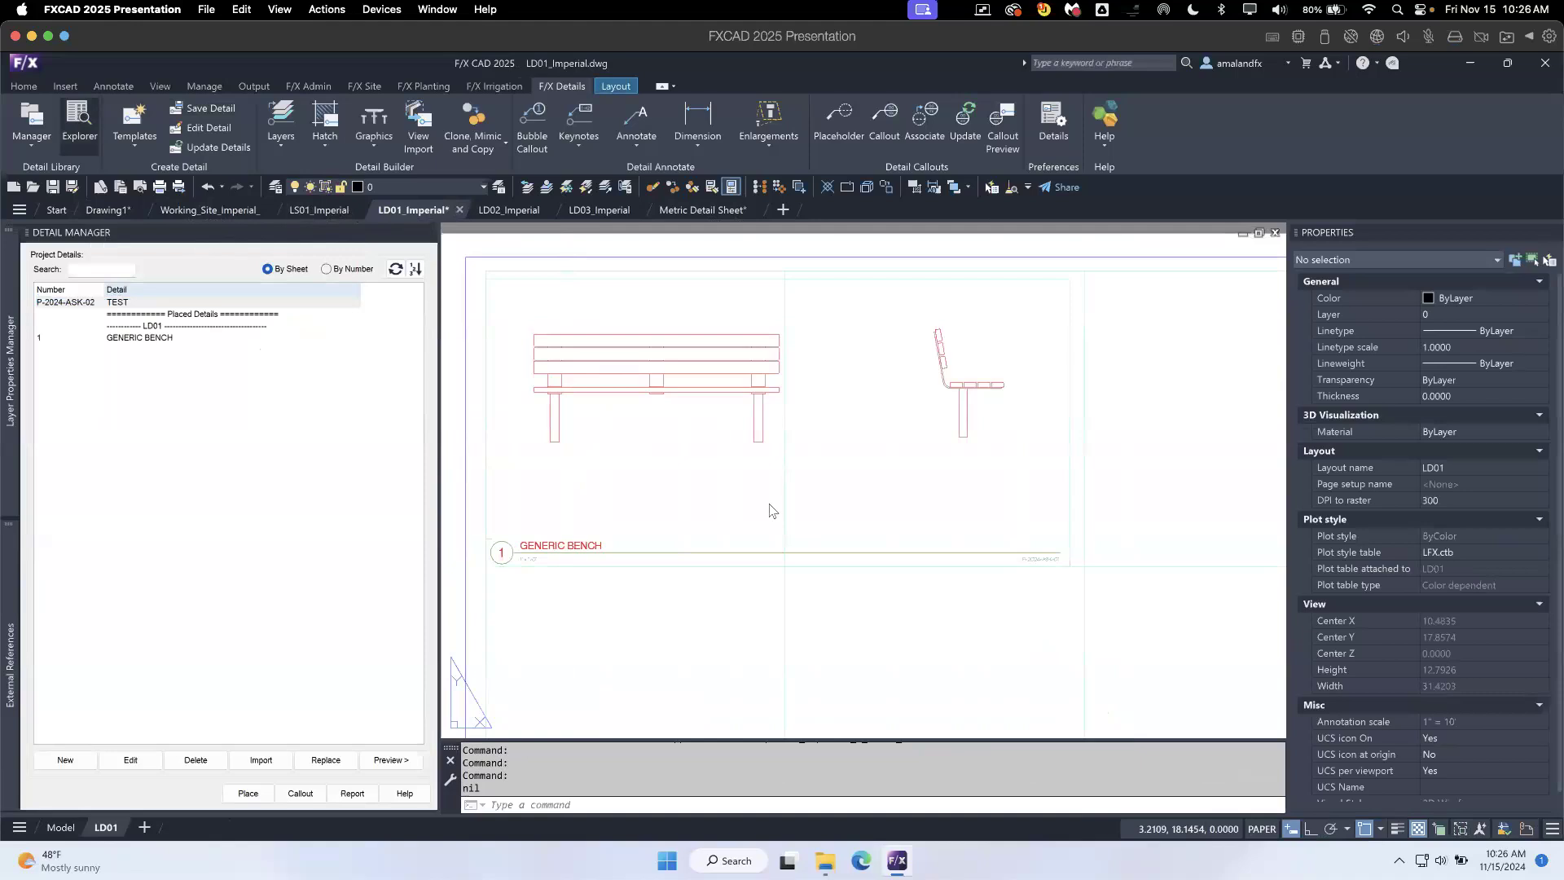
{"action": "left_click", "coordinate": [825, 860]}
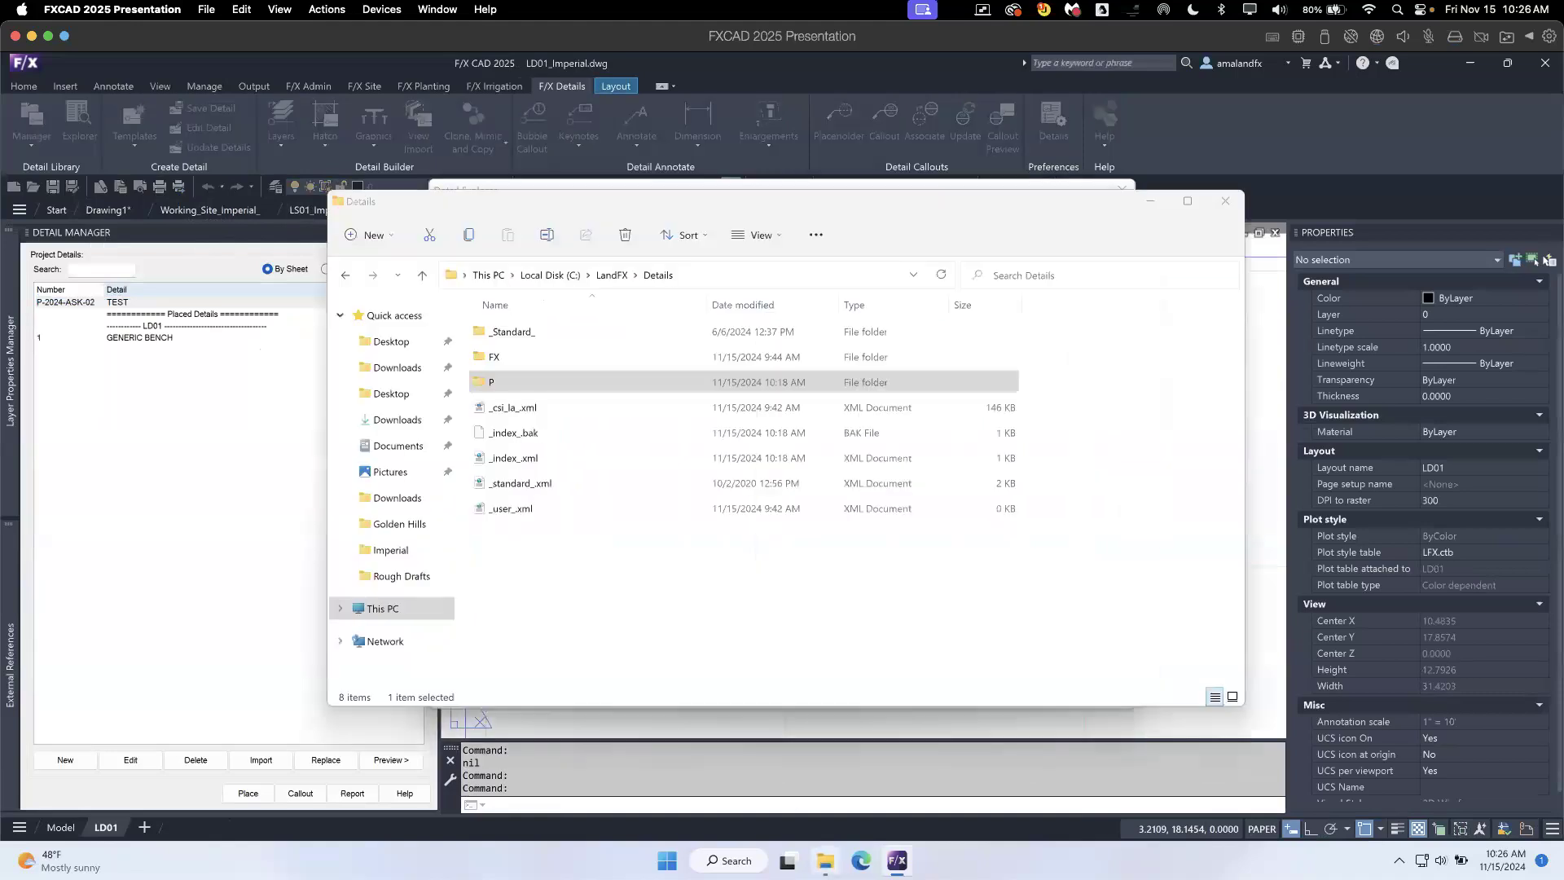
{"action": "double_click", "coordinate": [507, 378]}
{"action": "double_click", "coordinate": [516, 339]}
{"action": "double_click", "coordinate": [522, 339]}
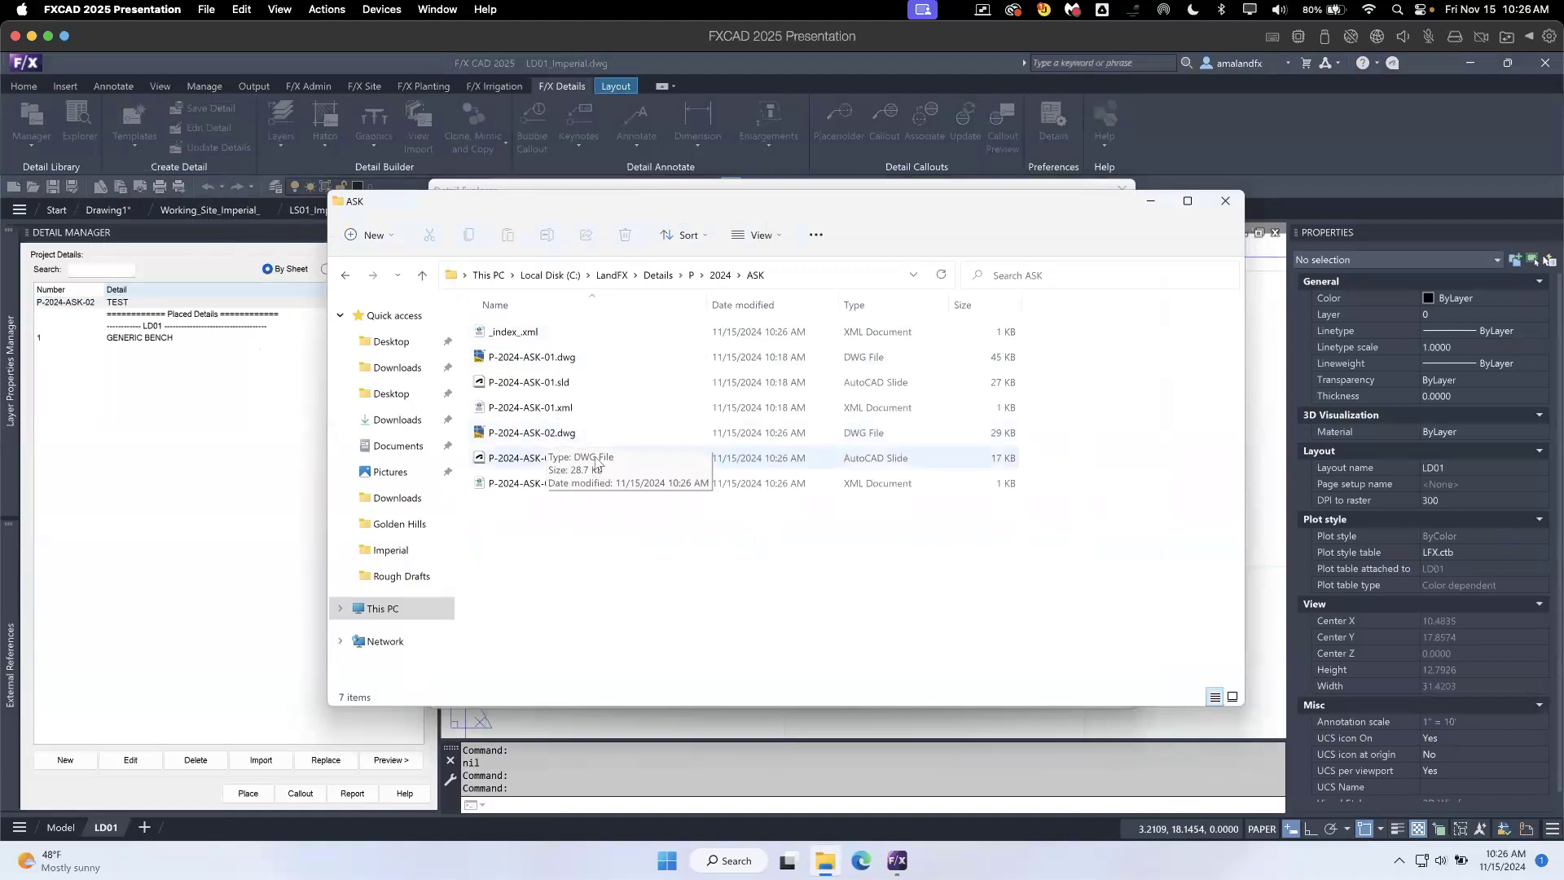
- Permanently delete the TEST detail from Projects > 2024 > Ask Us Anything Details (ASK) in the master library
{"action": "left_click", "coordinate": [1086, 189]}
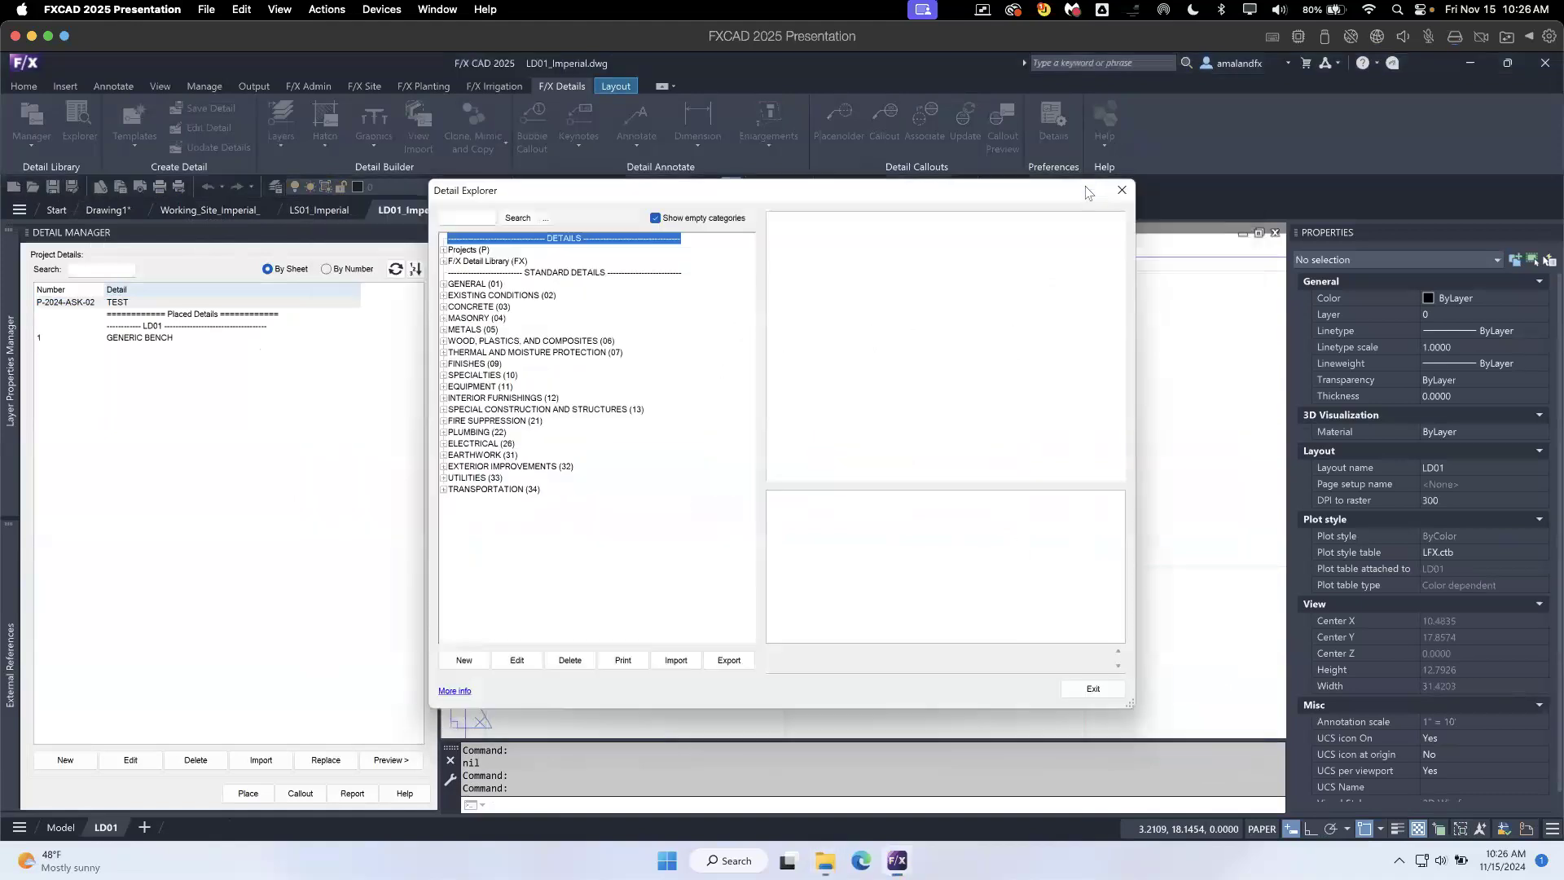
{"action": "left_click", "coordinate": [444, 262]}
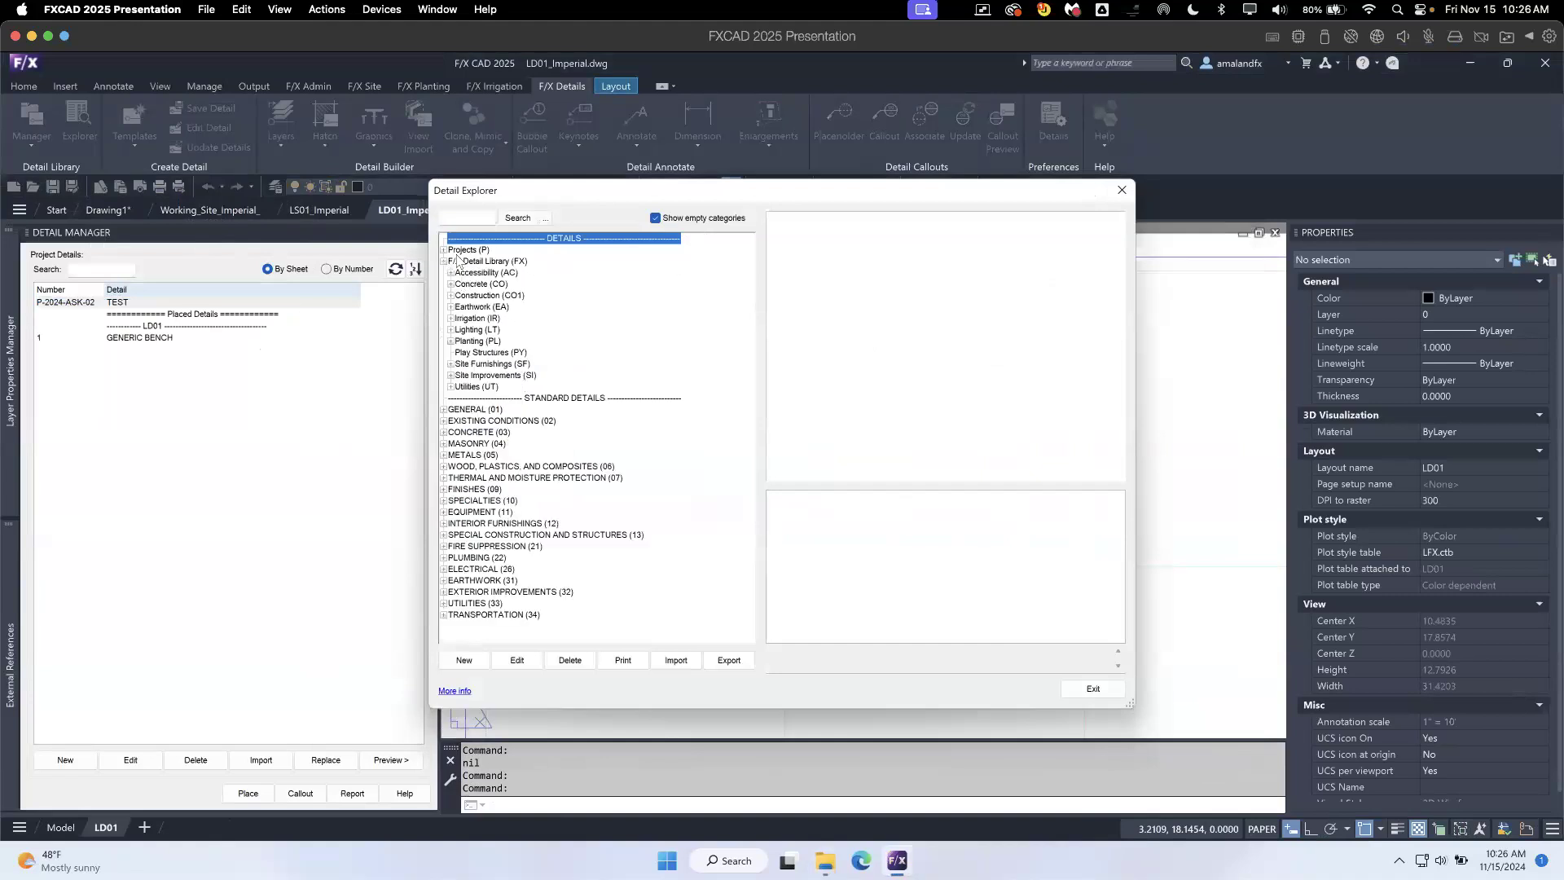
{"action": "left_click", "coordinate": [444, 250]}
{"action": "left_click", "coordinate": [451, 262]}
{"action": "left_click", "coordinate": [509, 273]}
{"action": "left_click", "coordinate": [820, 508]}
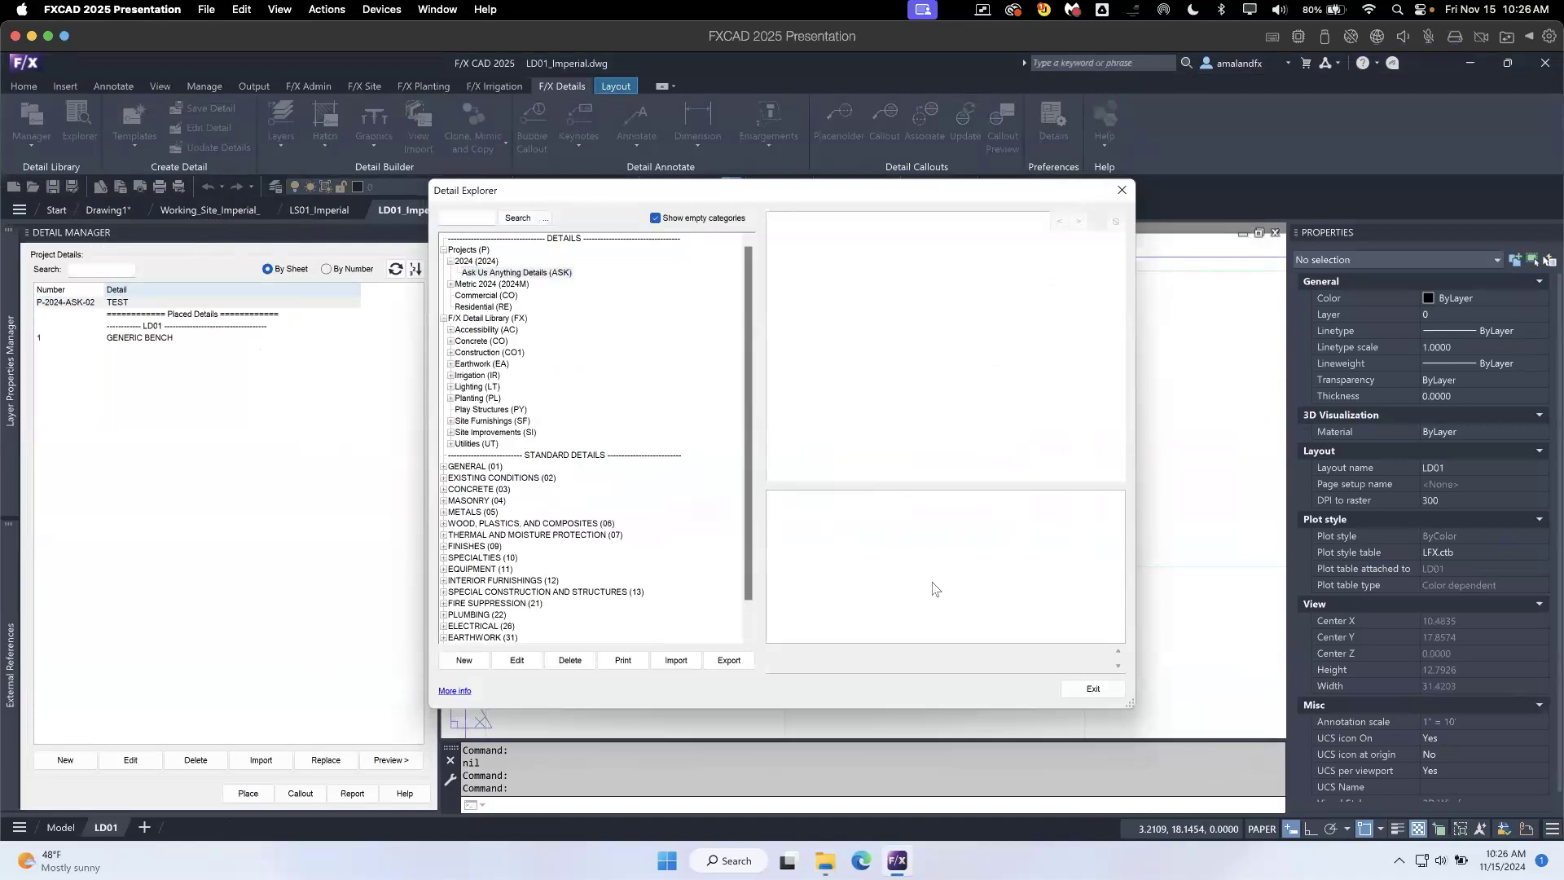
{"action": "right_click", "coordinate": [811, 512]}
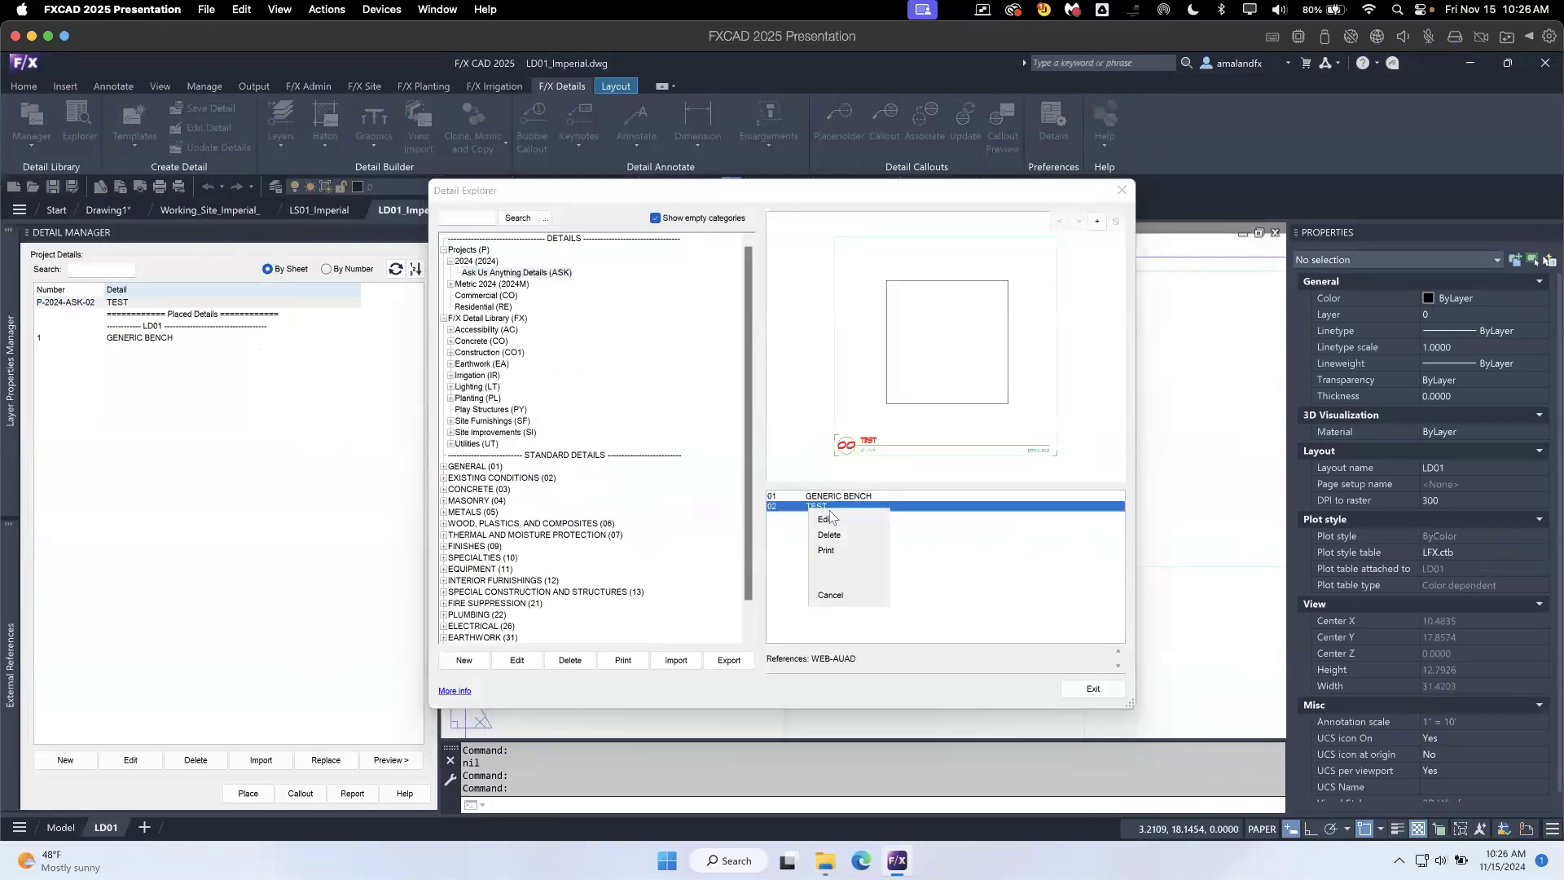
{"action": "left_click", "coordinate": [829, 536]}
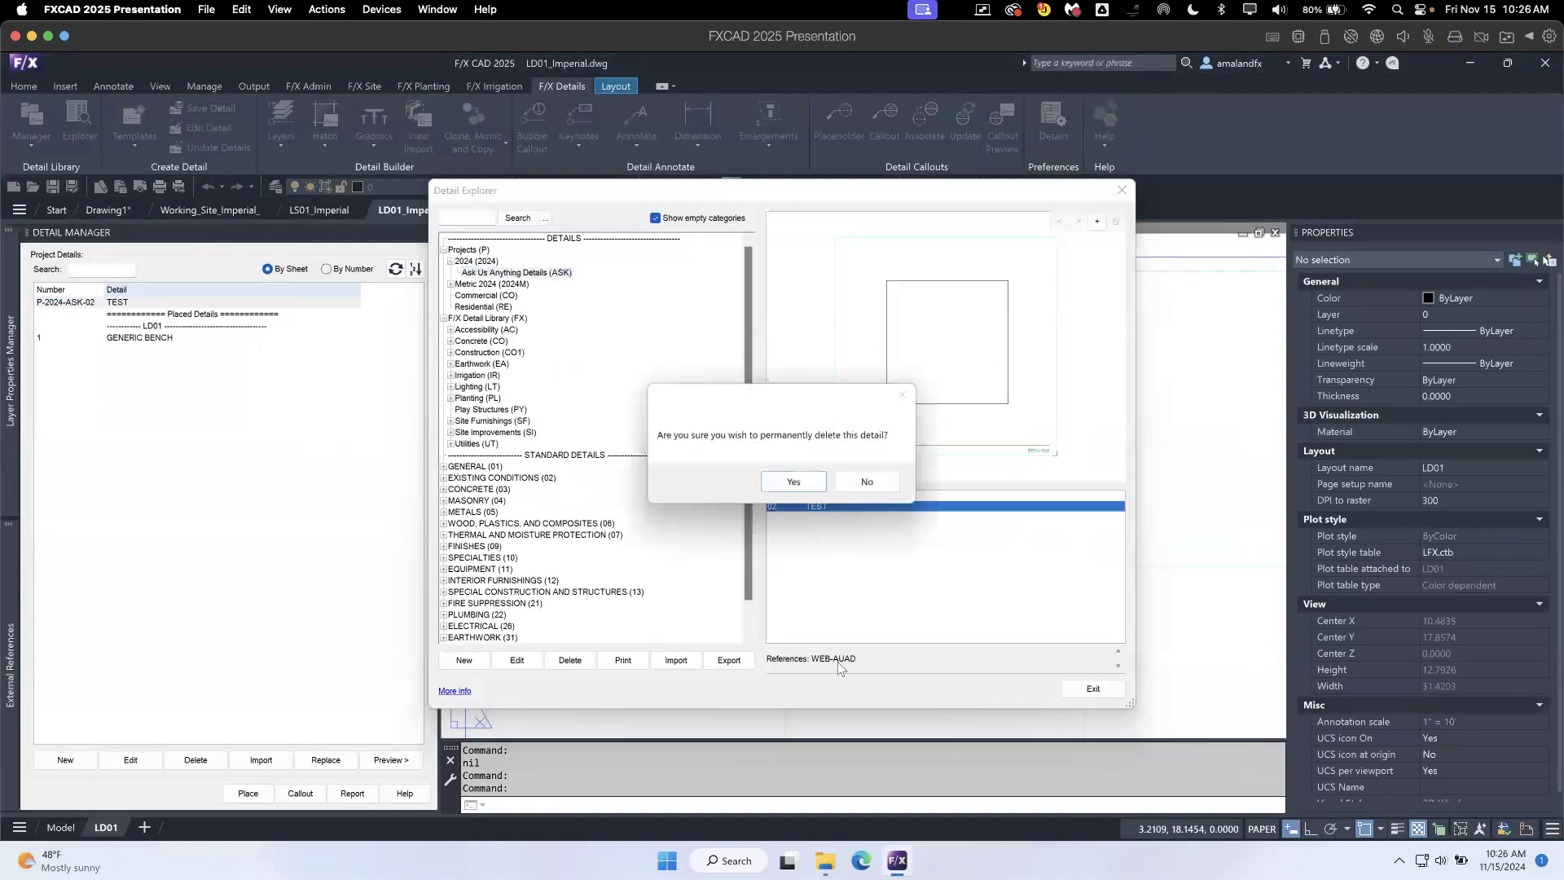
{"action": "left_click", "coordinate": [794, 483]}
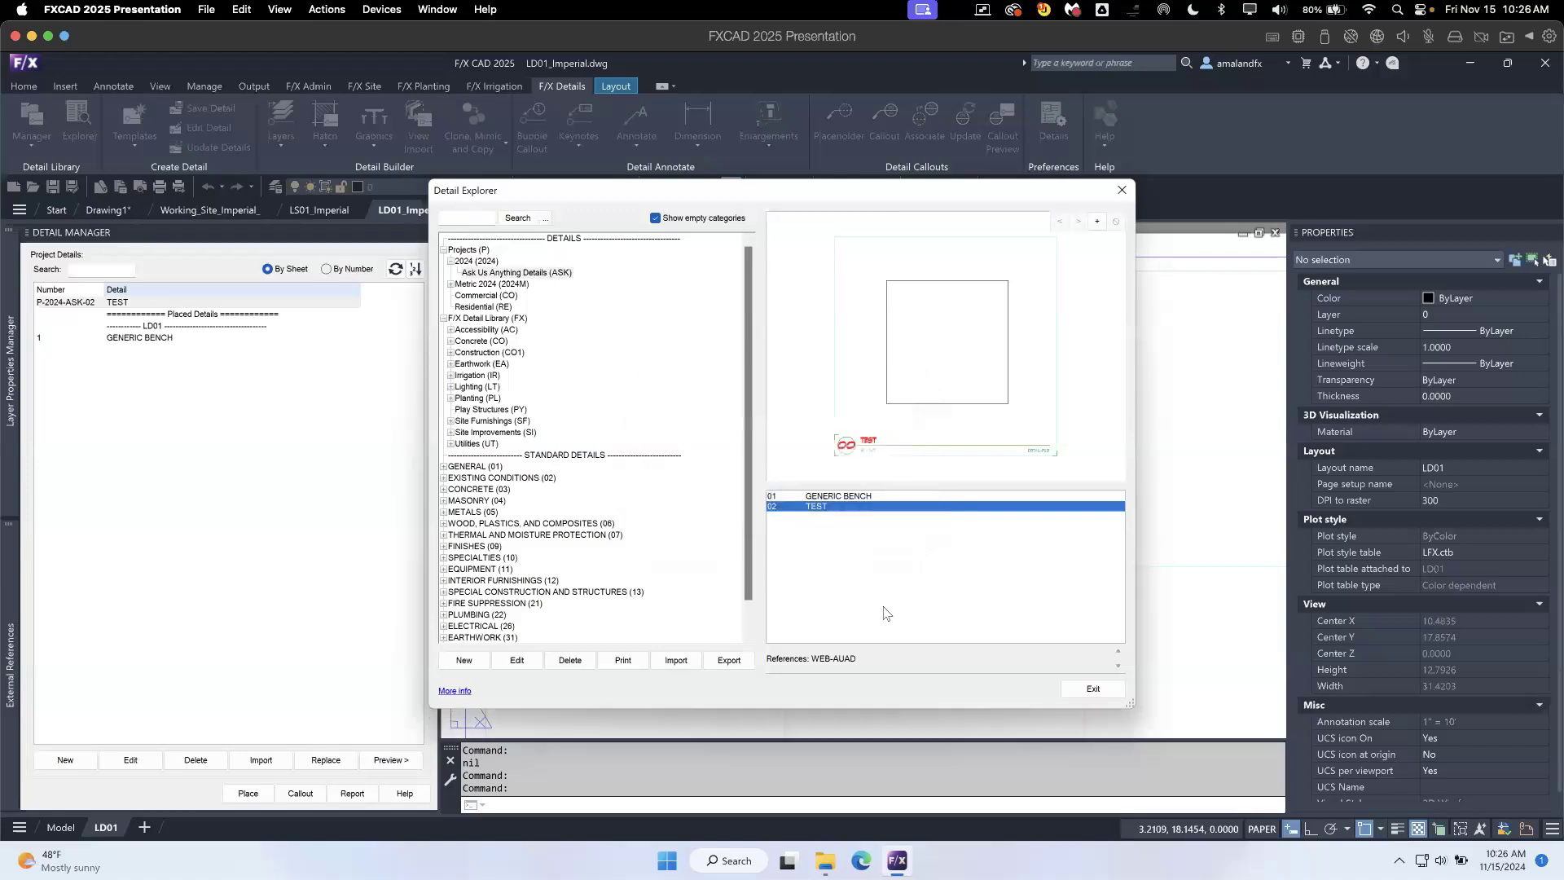
- Check the P\2024\ASK folder in File Explorer for the remaining detail's DWG, SLD and XML files, then reposition and narrow the window
{"action": "left_click", "coordinate": [826, 861]}
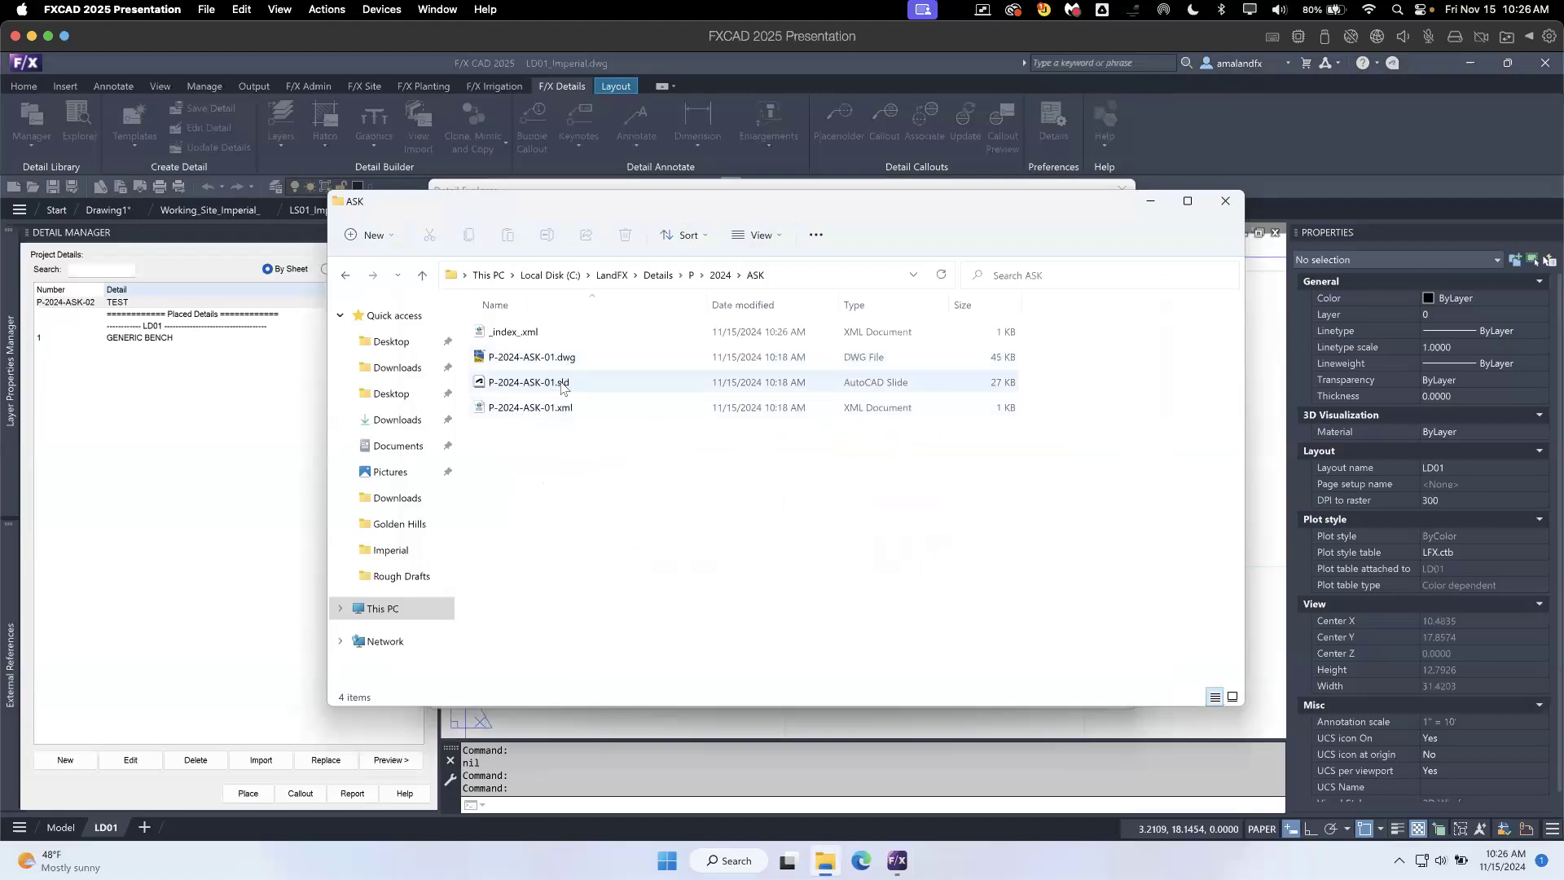
{"action": "left_click", "coordinate": [571, 408]}
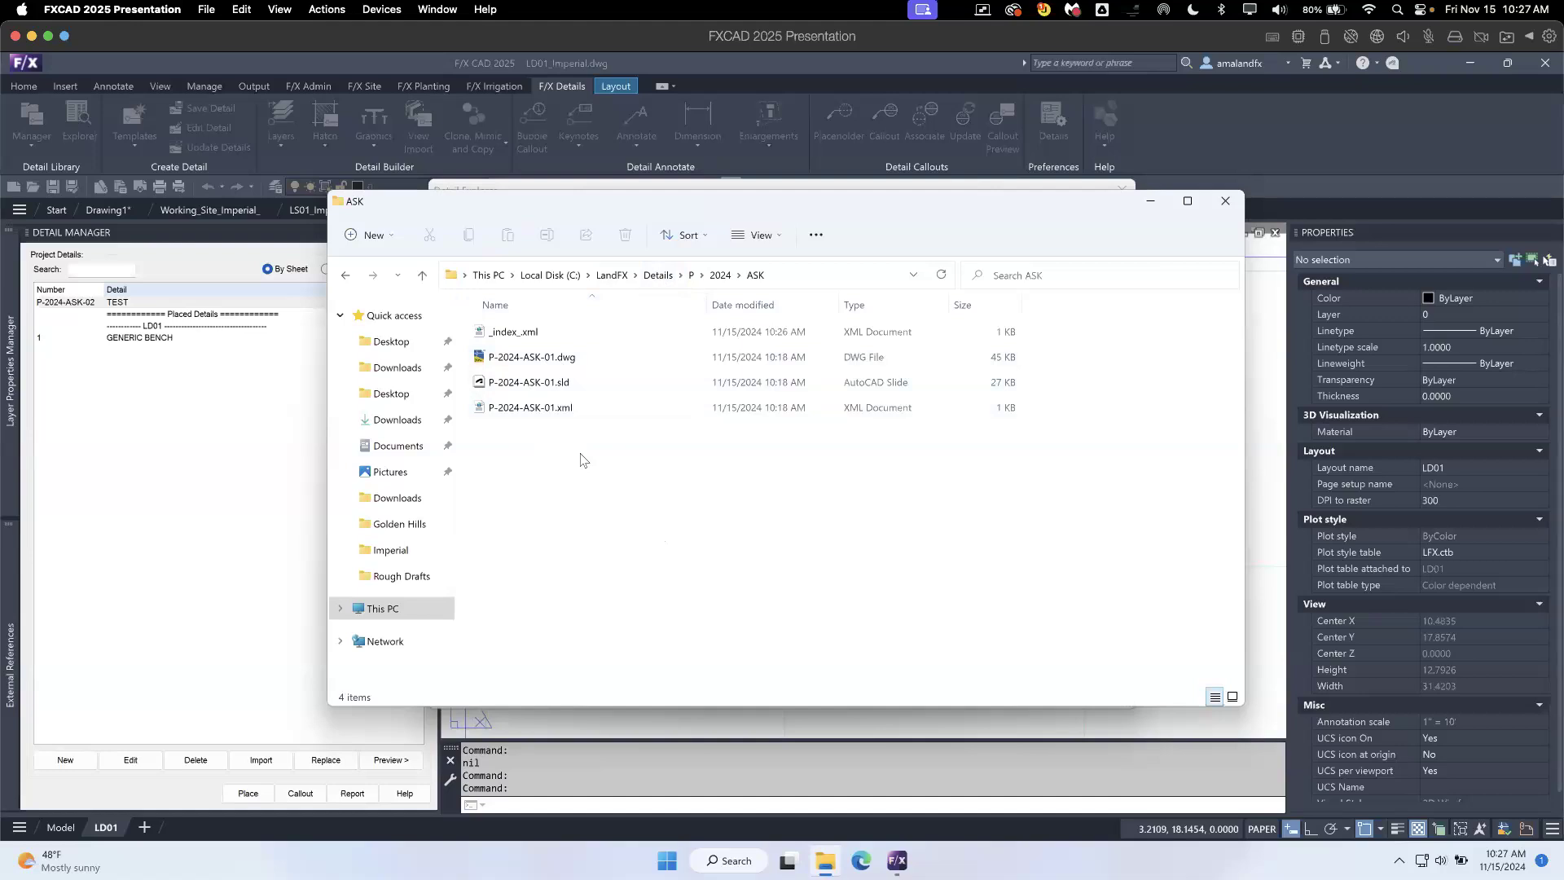
{"action": "left_click", "coordinate": [564, 364]}
{"action": "left_click", "coordinate": [564, 405]}
{"action": "left_click", "coordinate": [567, 358]}
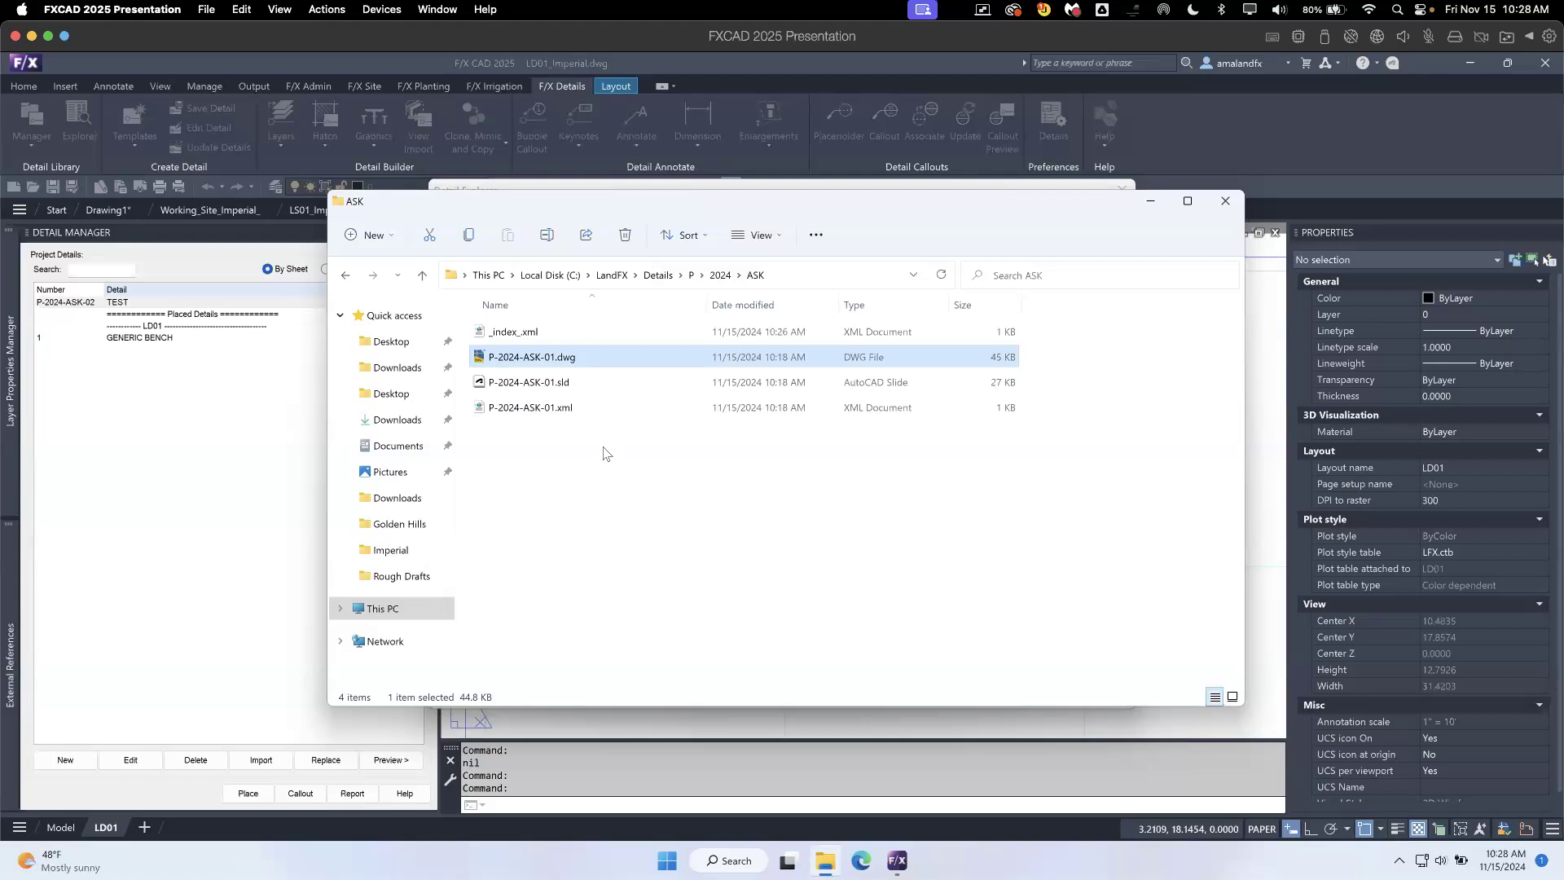
{"action": "left_click_drag", "start_coordinate": [670, 204], "coordinate": [848, 320]}
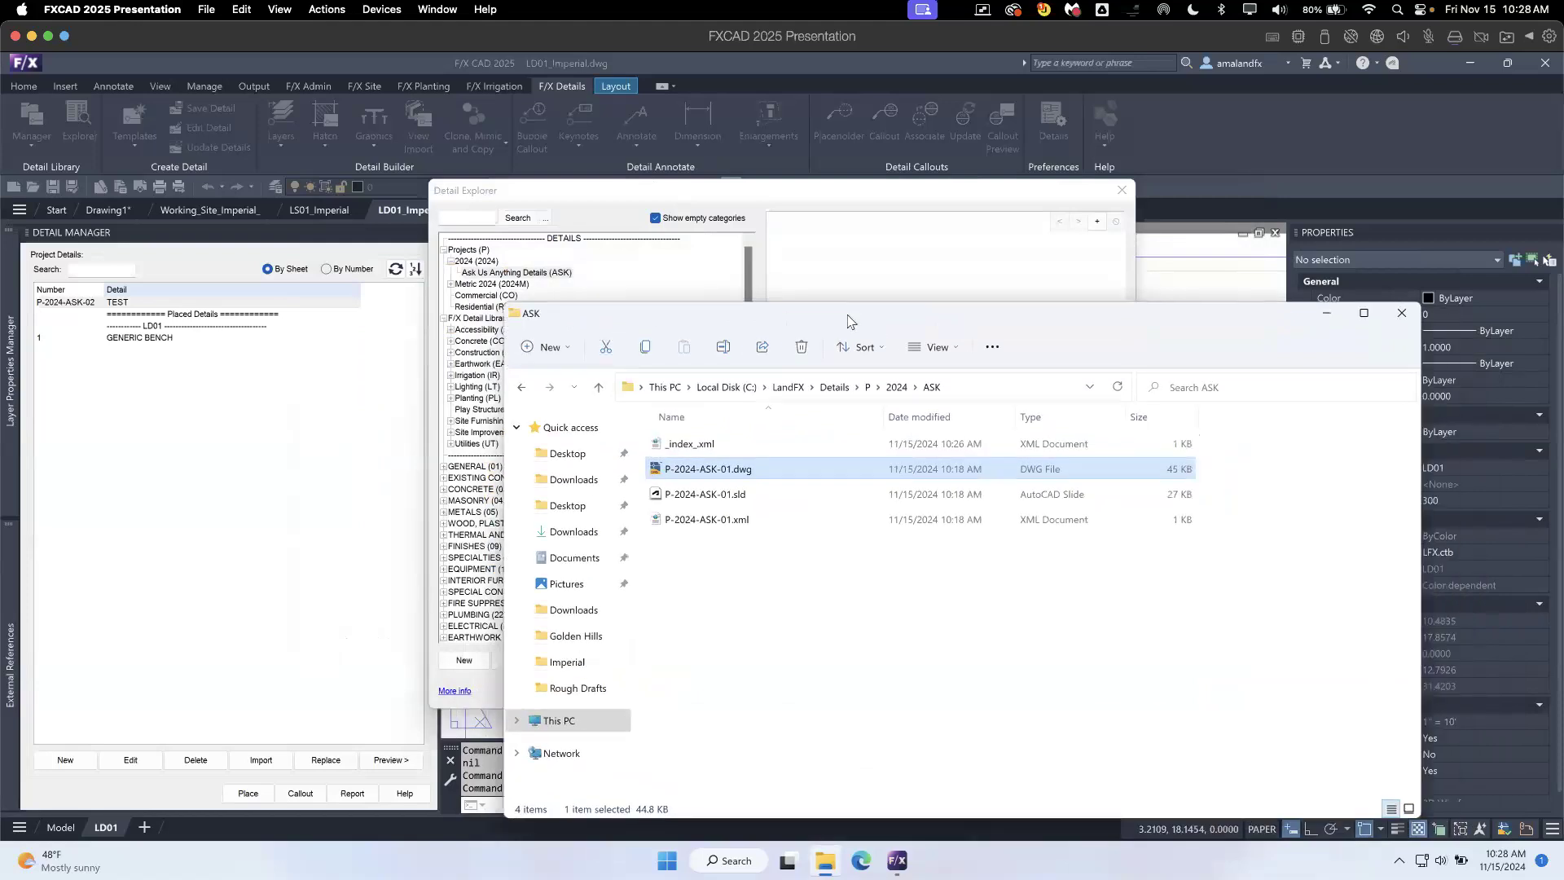
{"action": "left_click_drag", "start_coordinate": [848, 320], "coordinate": [533, 278]}
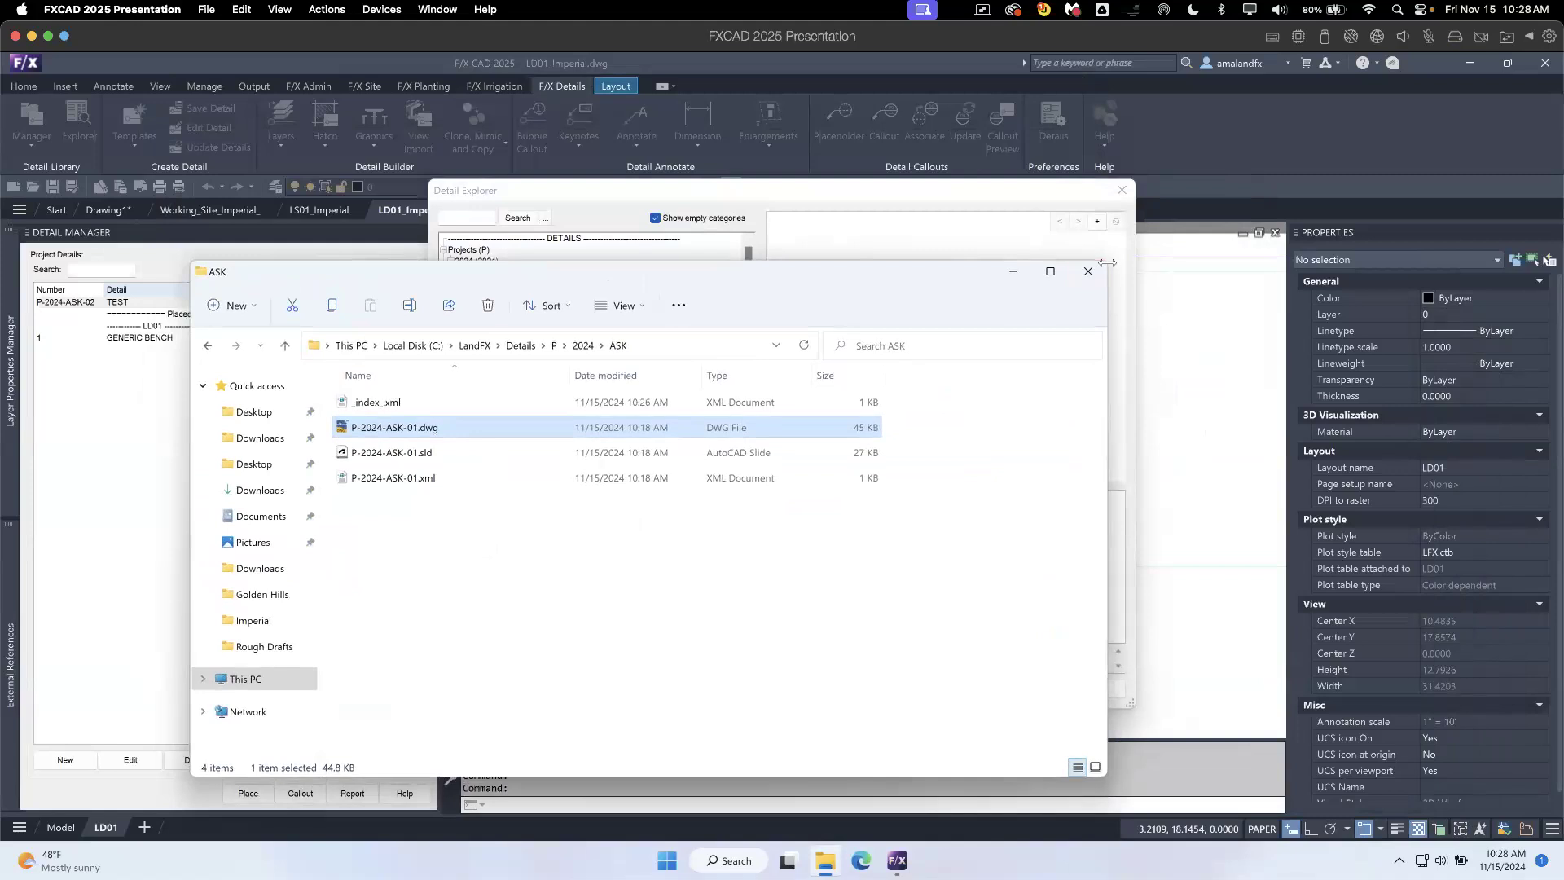
{"action": "left_click_drag", "start_coordinate": [1107, 263], "coordinate": [954, 259]}
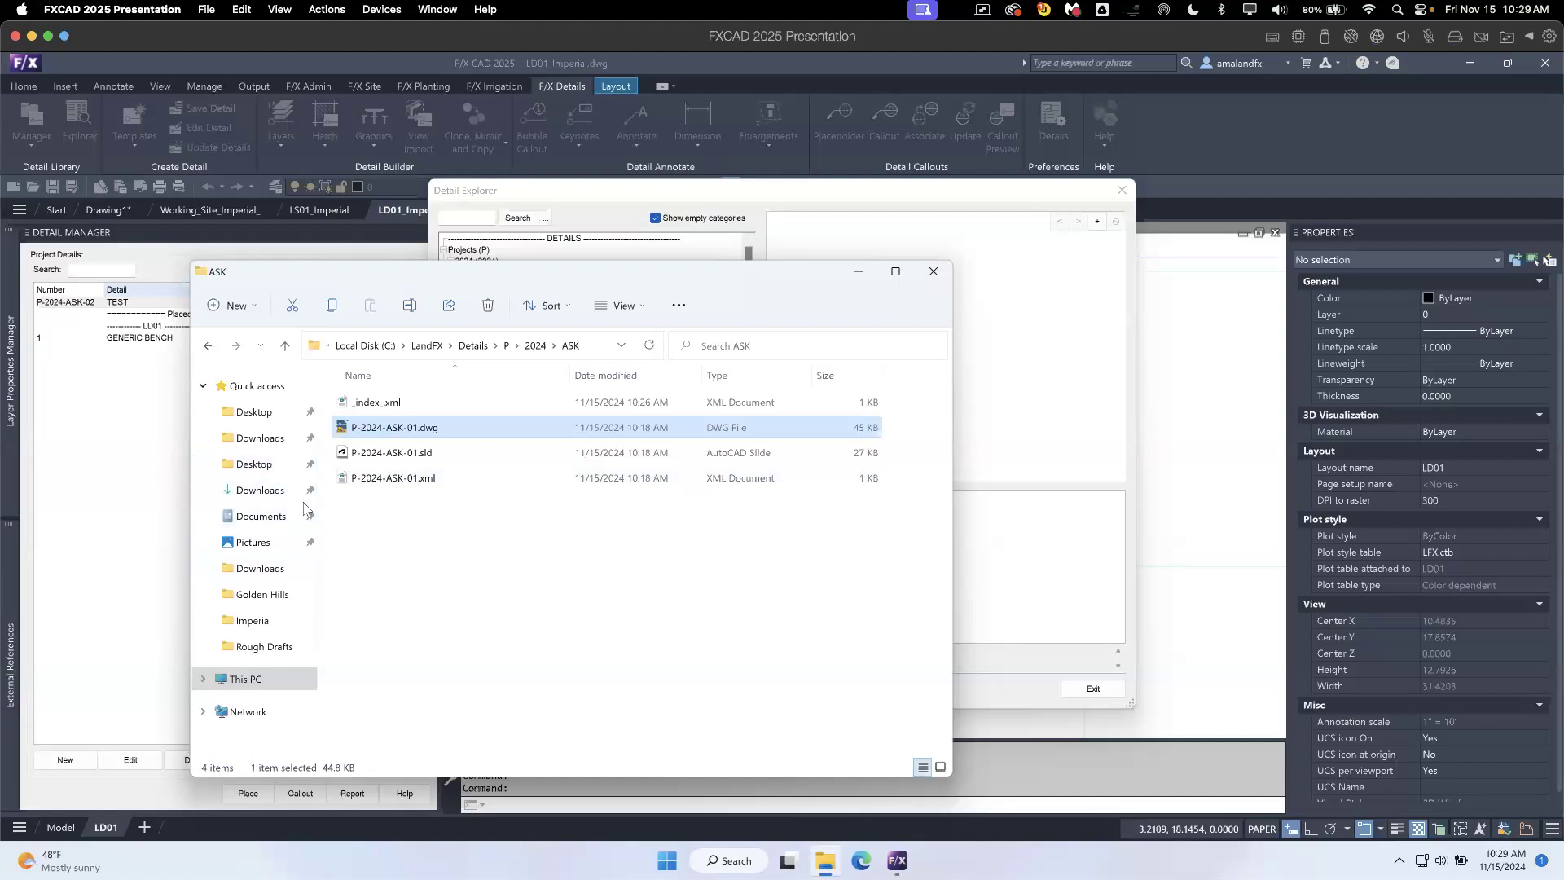
- Look for the Recycle Bin on the Desktop and the C: drive, find it with a system search, check its contents and close it
{"action": "left_click", "coordinate": [274, 689]}
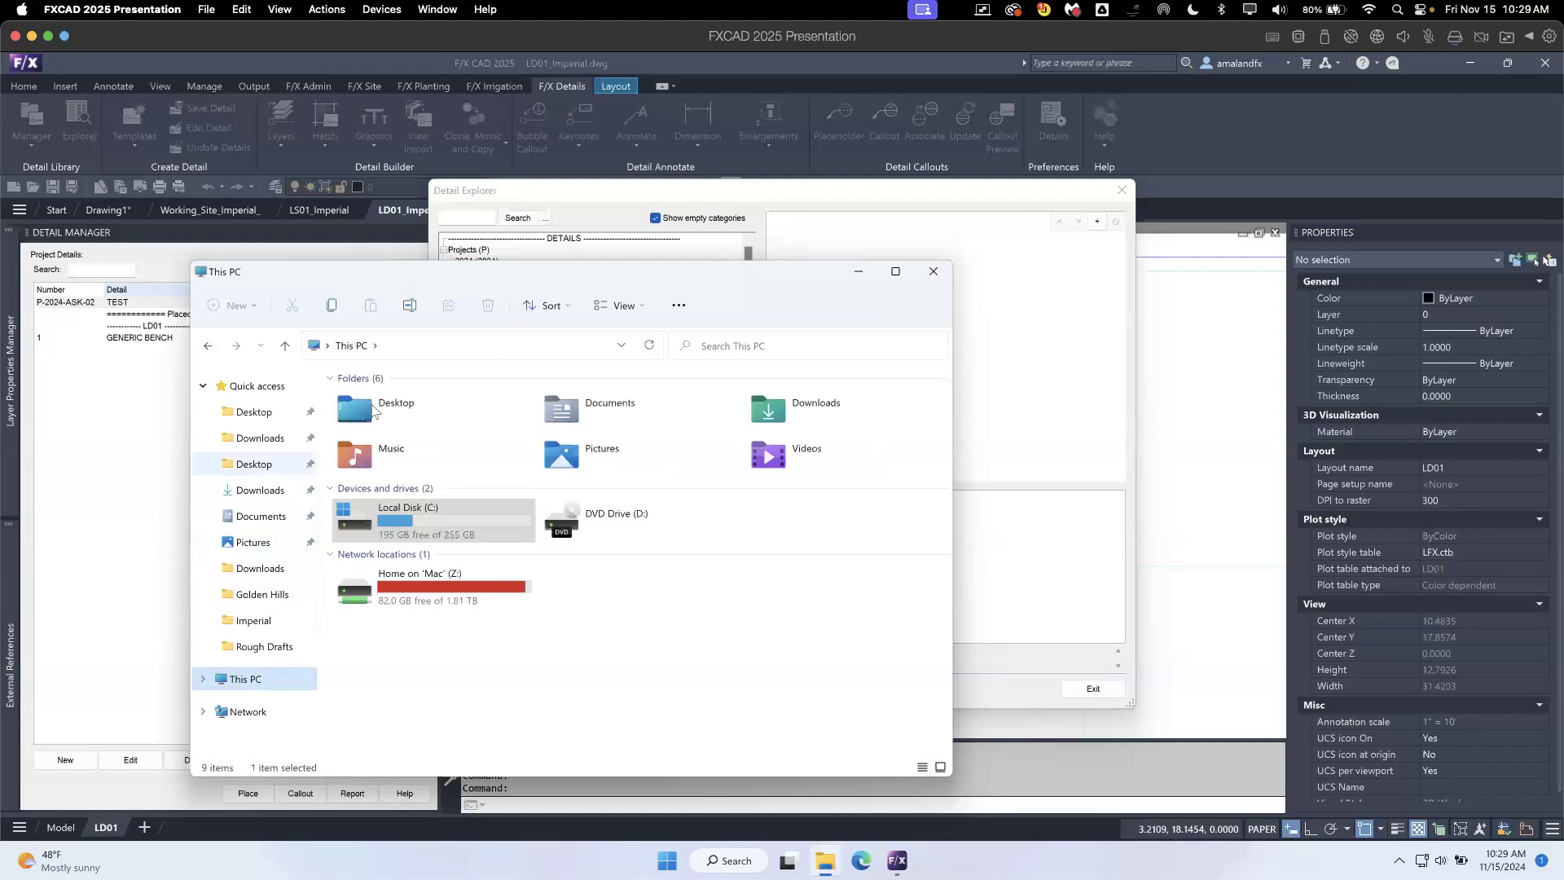
{"action": "double_click", "coordinate": [458, 425]}
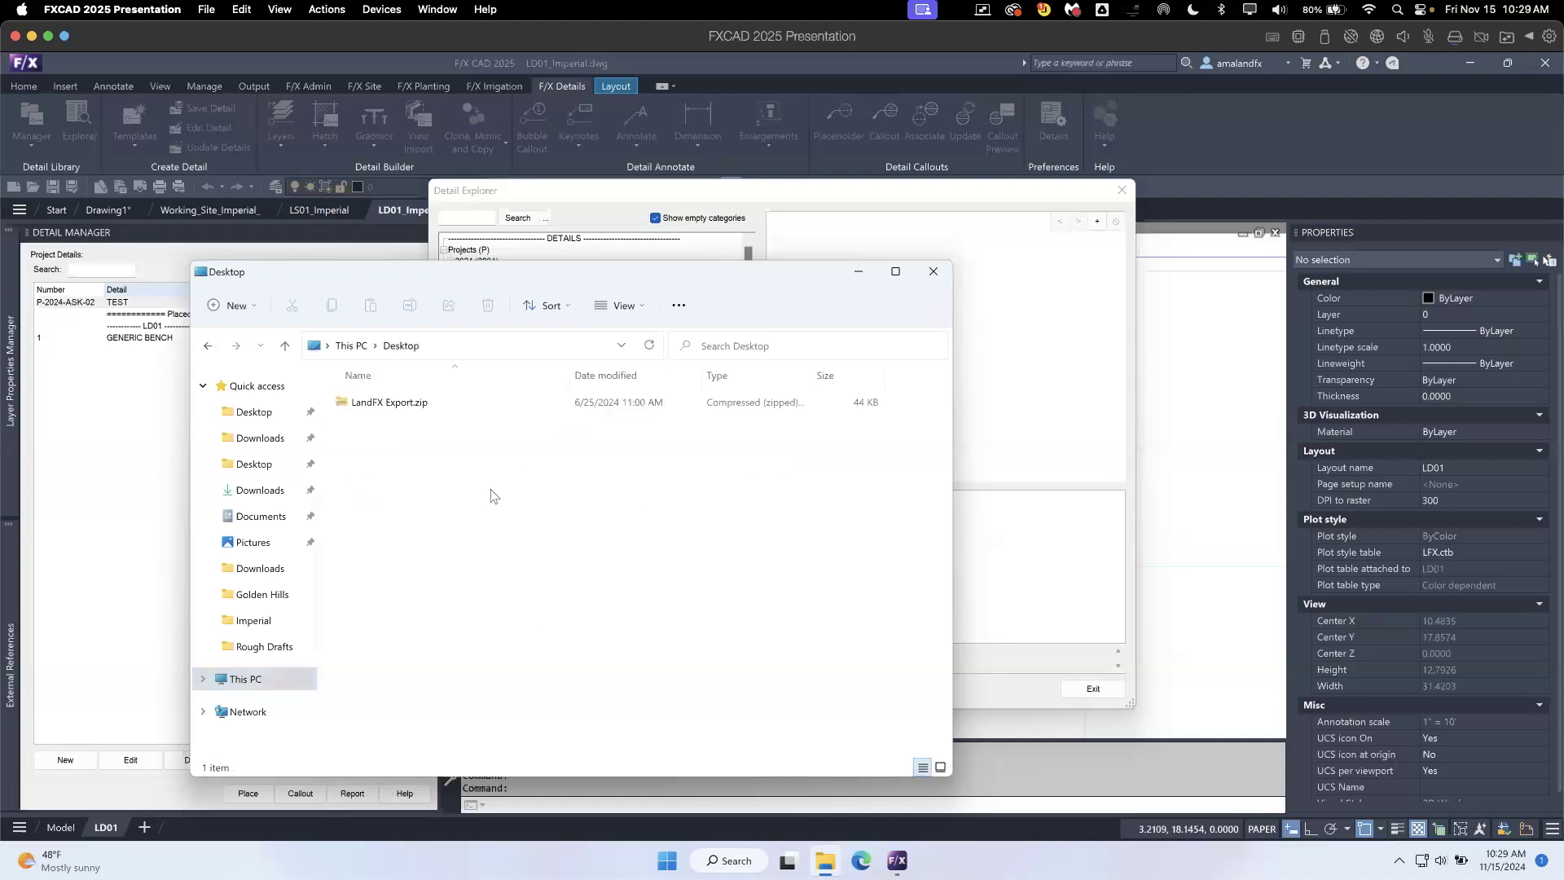
{"action": "left_click", "coordinate": [357, 342]}
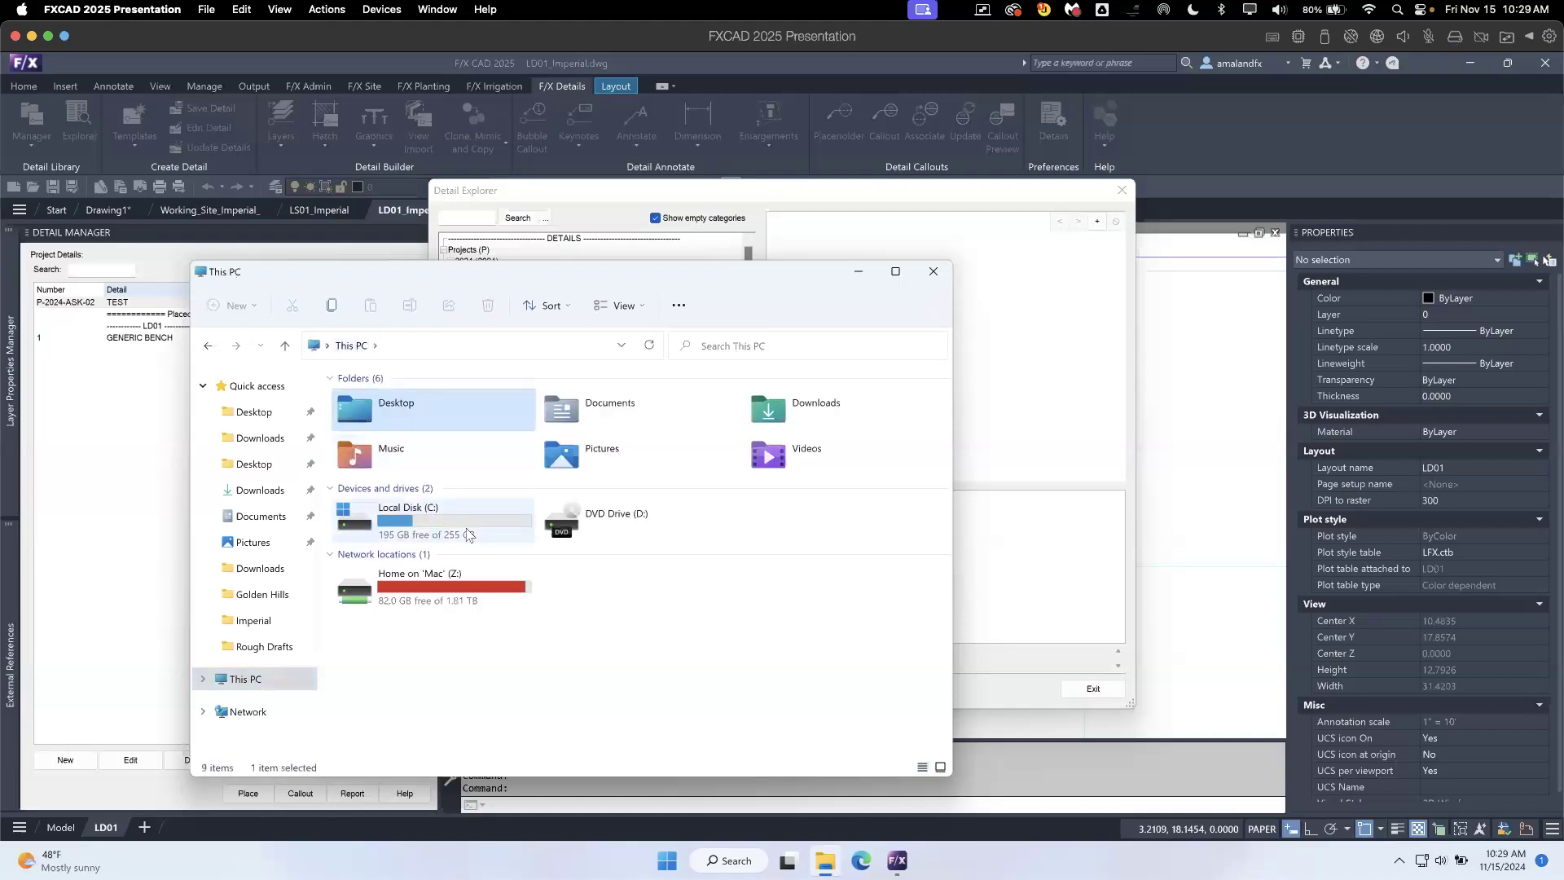
{"action": "double_click", "coordinate": [466, 529]}
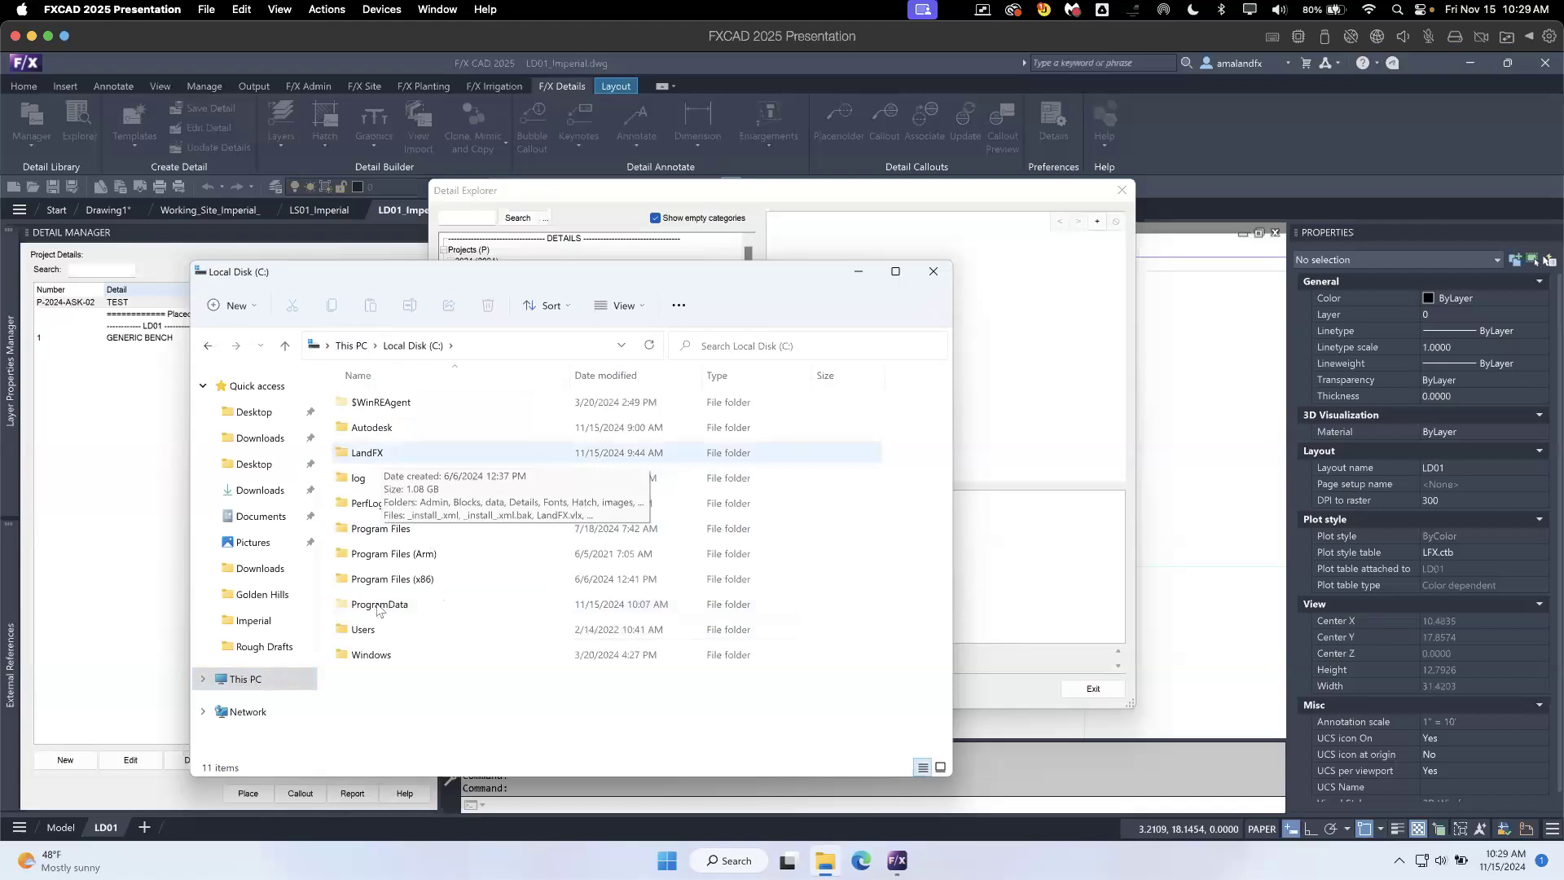
{"action": "key", "text": "super+s"}
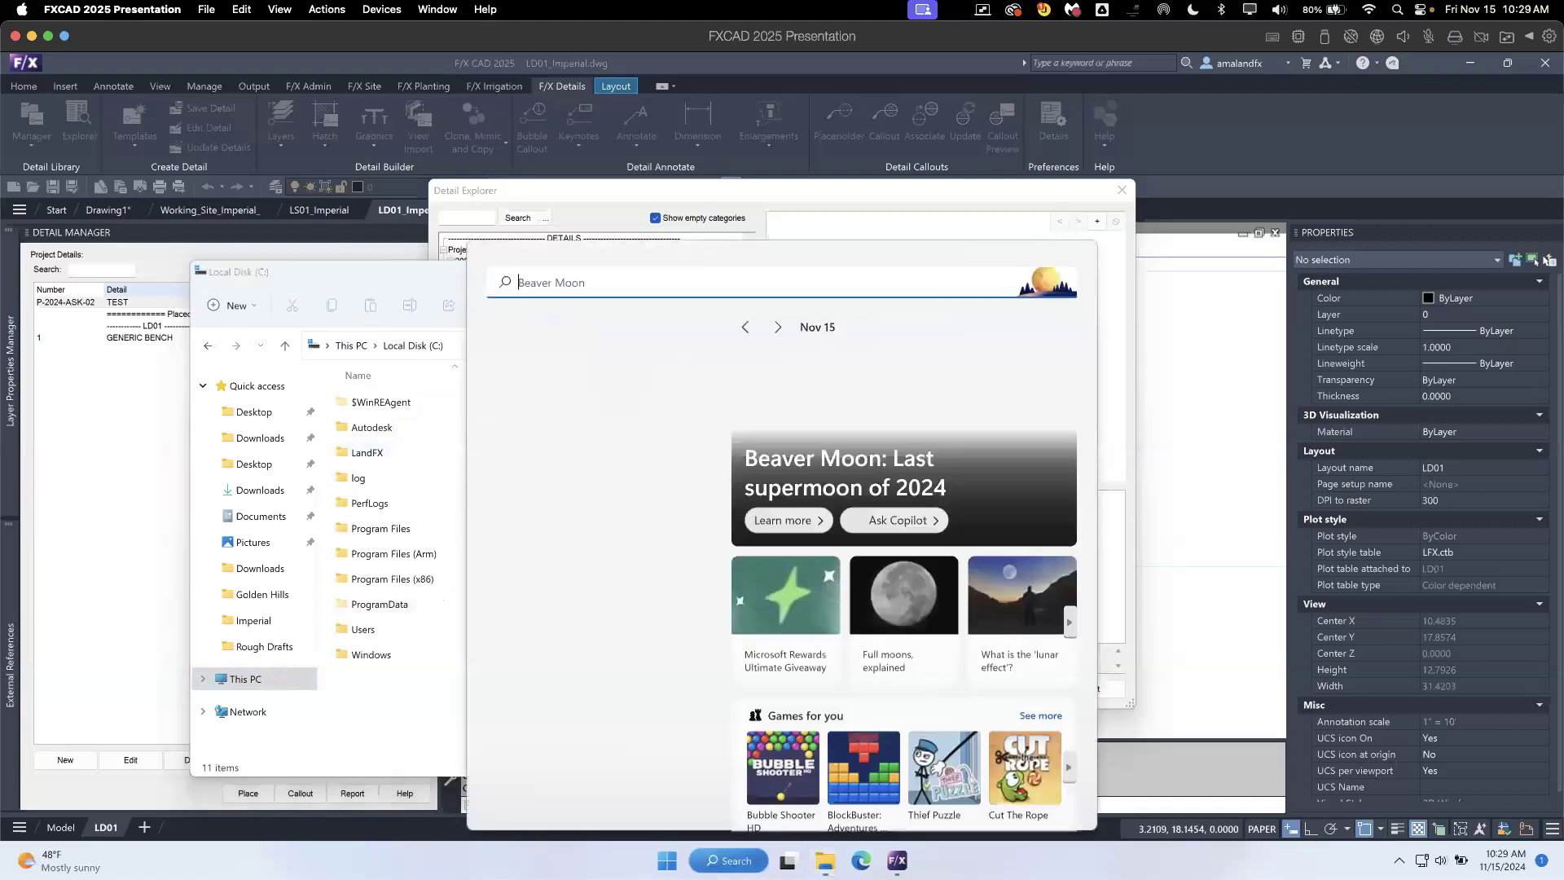
{"action": "type", "text": "runecycle"}
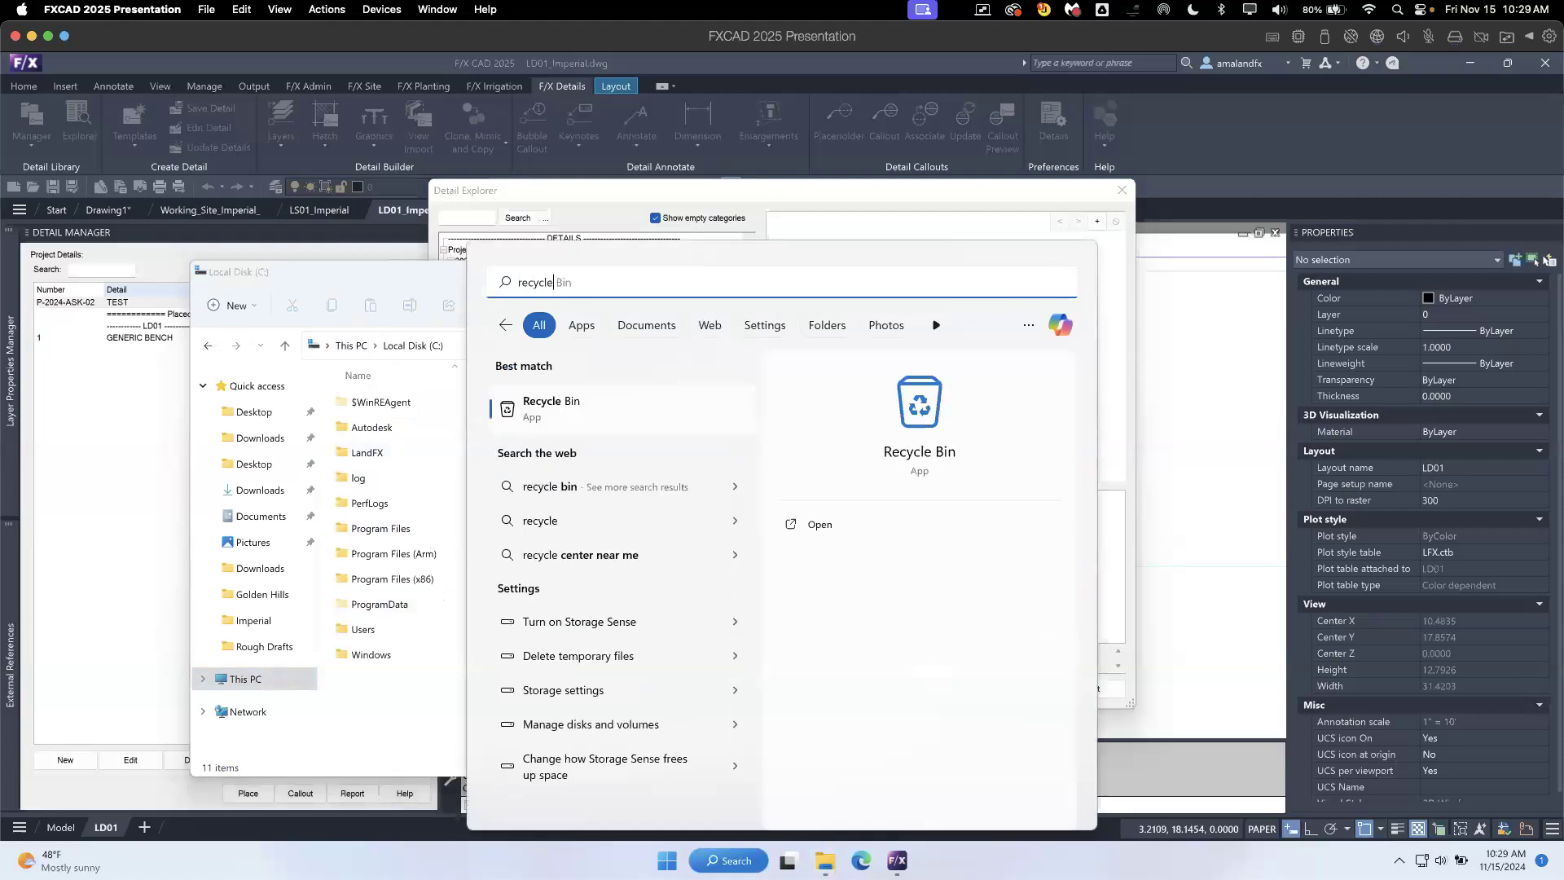
{"action": "left_click", "coordinate": [611, 405]}
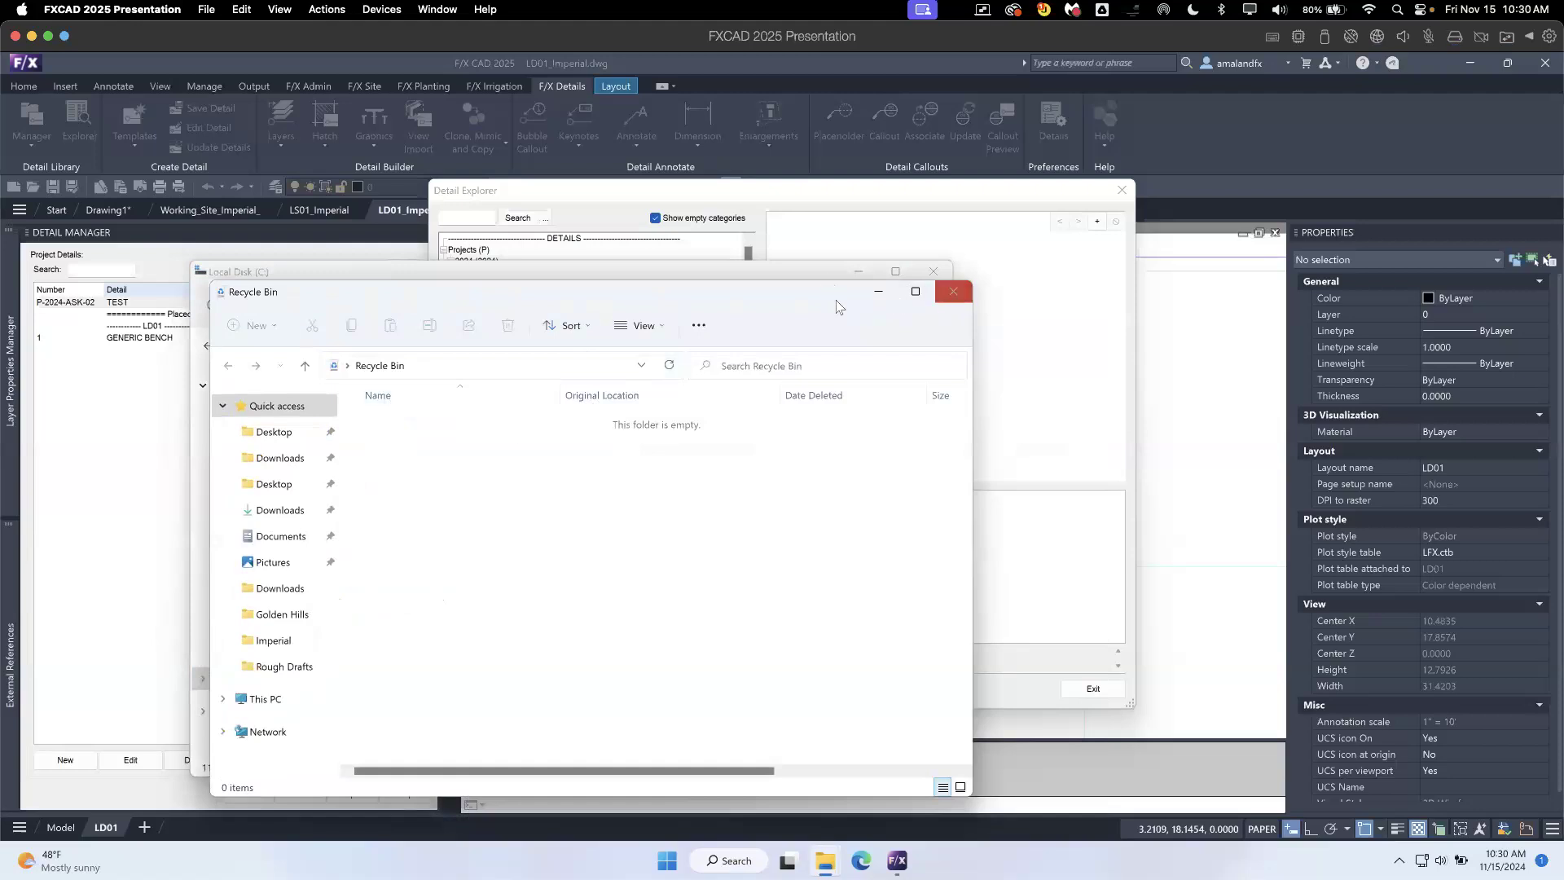
{"action": "left_click_drag", "start_coordinate": [836, 300], "coordinate": [1394, 331]}
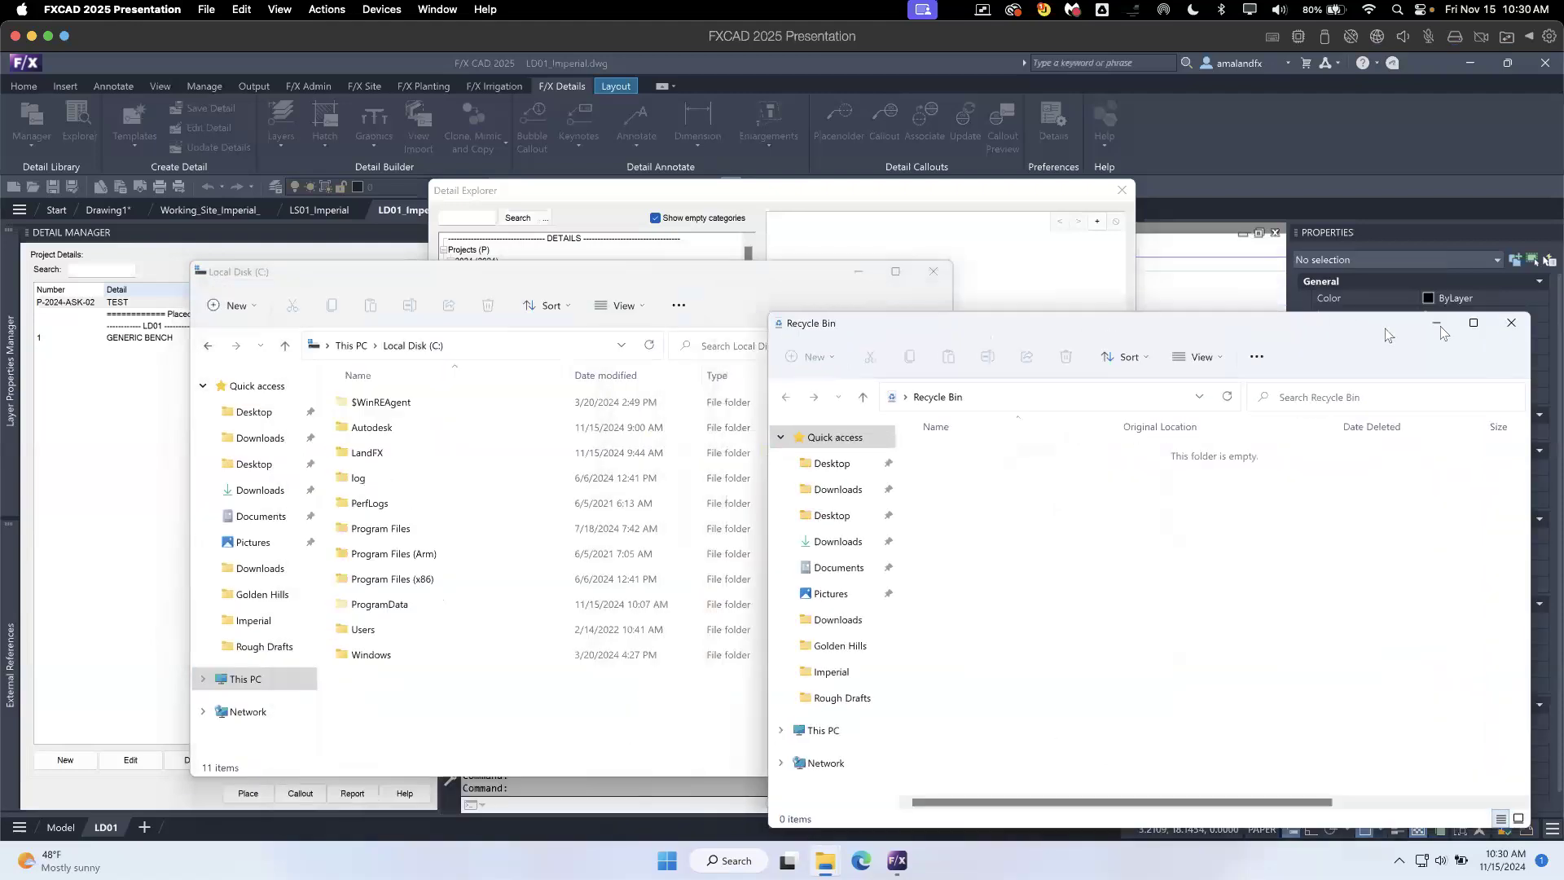
{"action": "left_click", "coordinate": [1520, 330]}
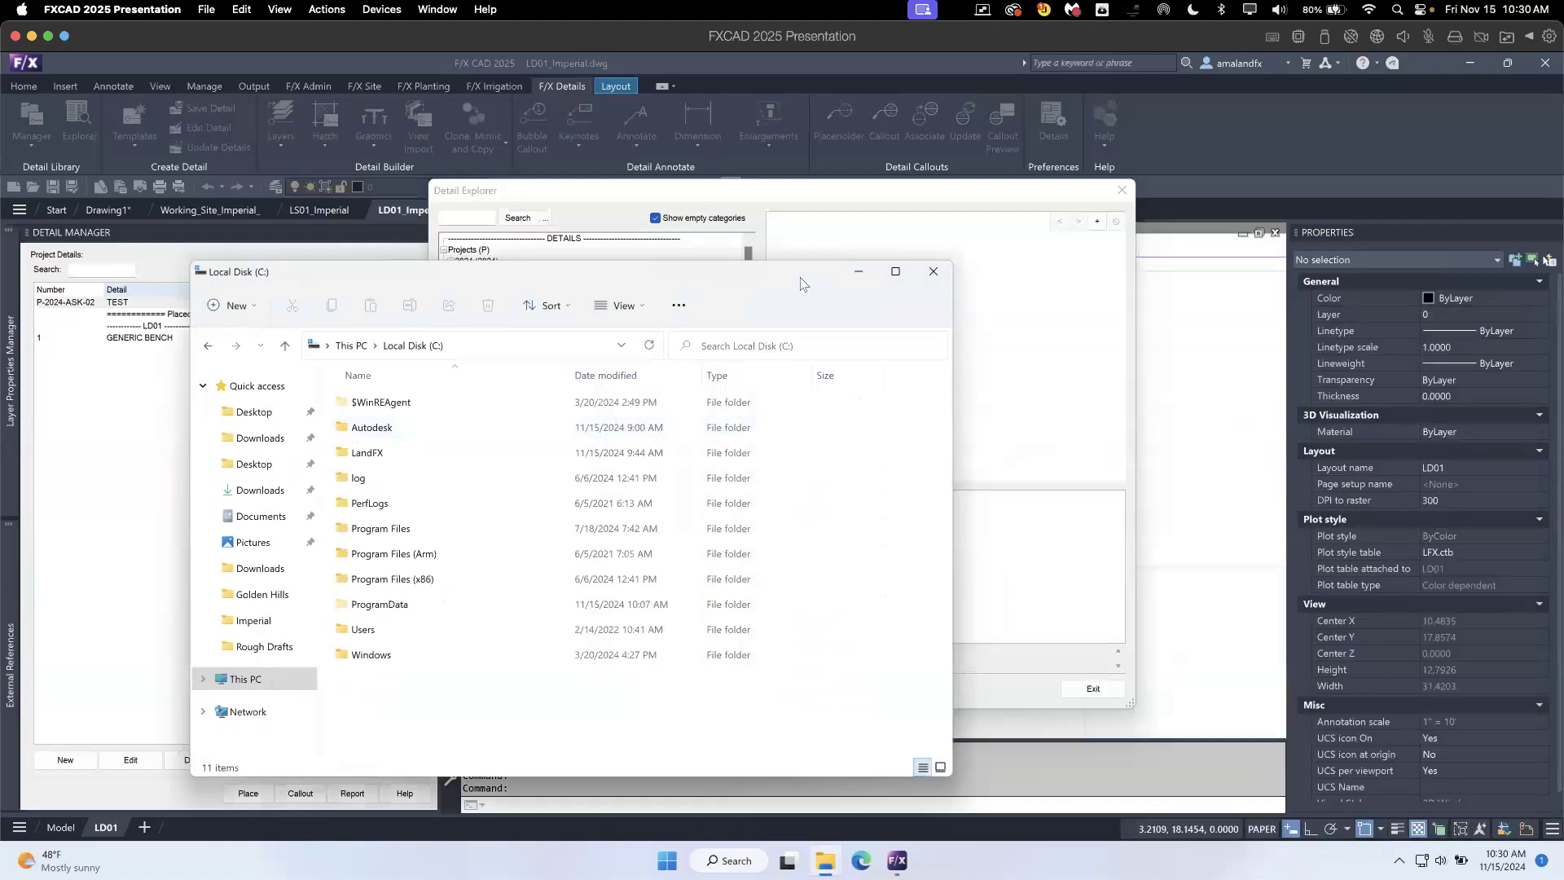
- Close the Detail Explorer and start a Write Block (WBLOCK) of the GENERIC BENCH detail placed on the LD01 sheet
{"action": "left_click", "coordinate": [878, 206]}
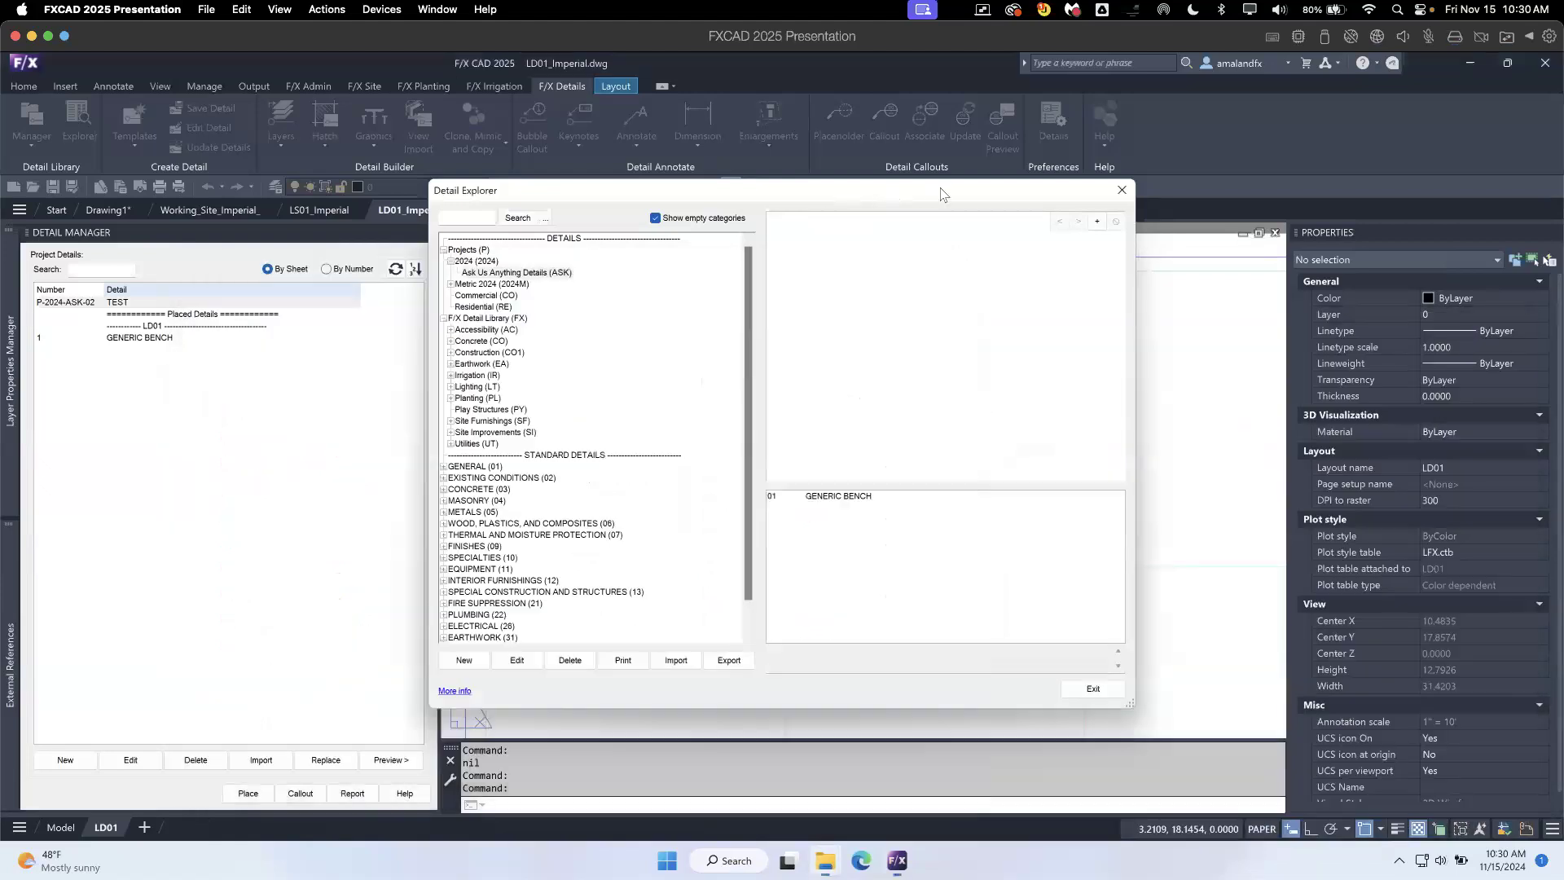
{"action": "left_click", "coordinate": [1121, 194]}
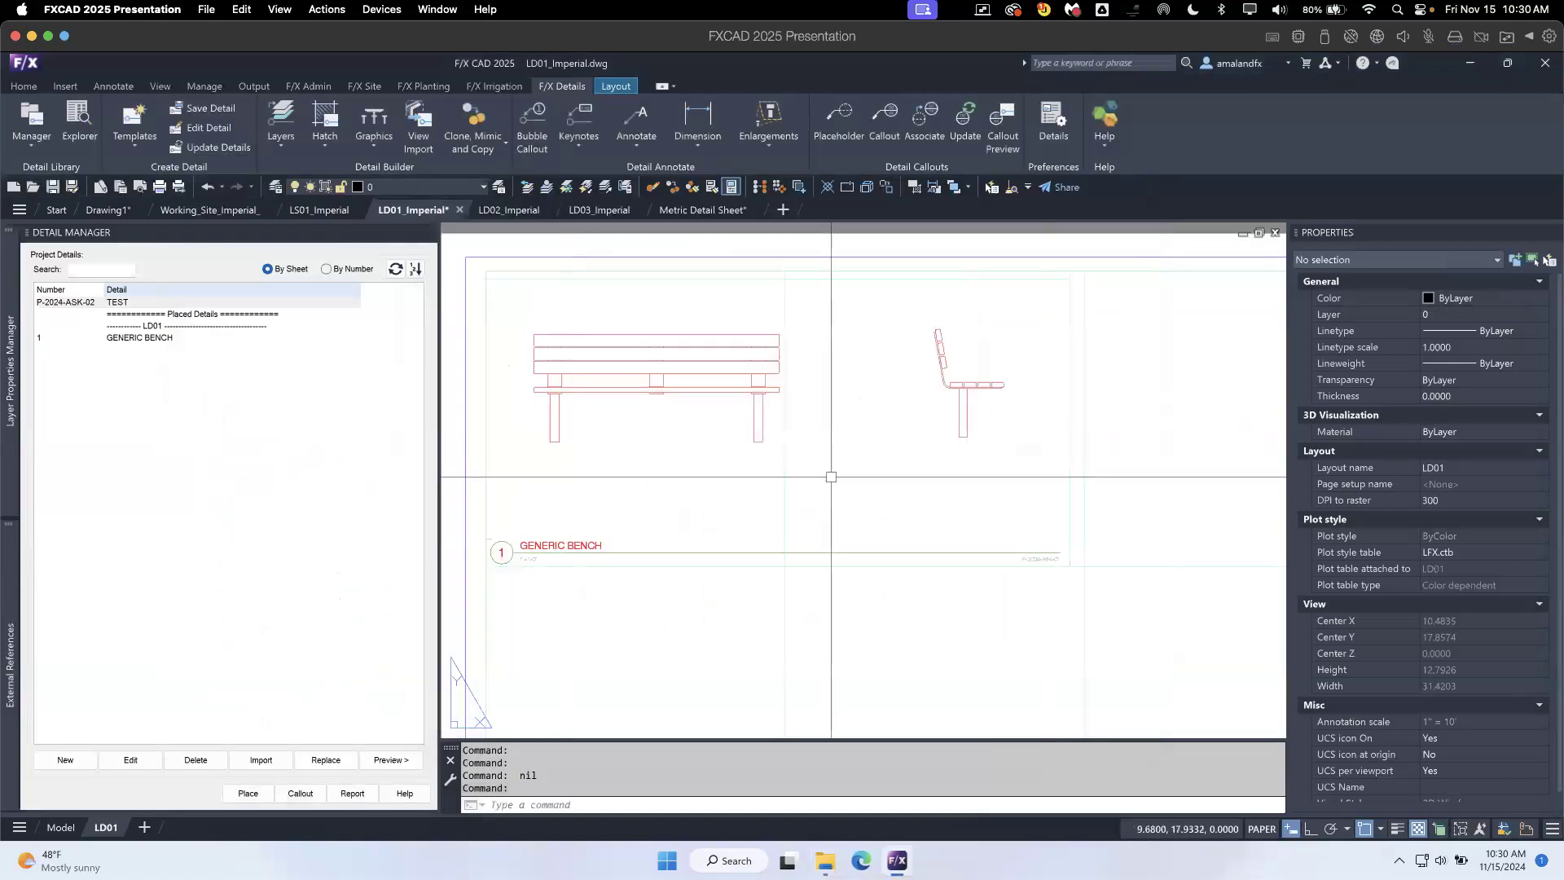
{"action": "scroll", "coordinate": [832, 476], "scroll_direction": "down", "scroll_amount": 3}
{"action": "scroll", "coordinate": [623, 448], "scroll_direction": "up", "scroll_amount": 3}
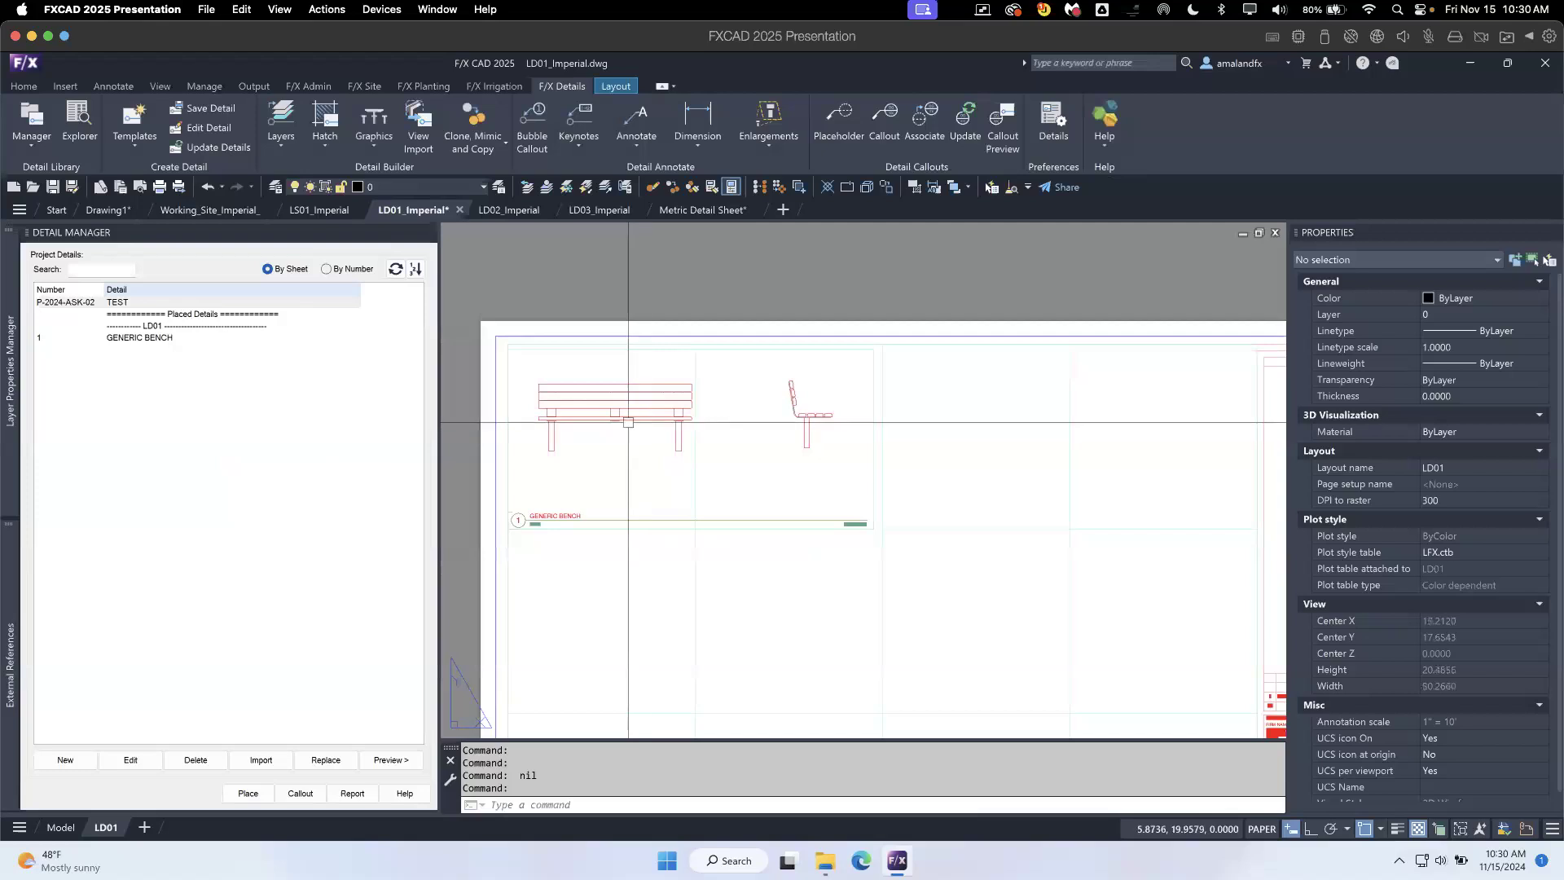
{"action": "scroll", "coordinate": [648, 437], "scroll_direction": "up", "scroll_amount": 3}
{"action": "middle_click_drag", "start_coordinate": [632, 438], "coordinate": [734, 433]}
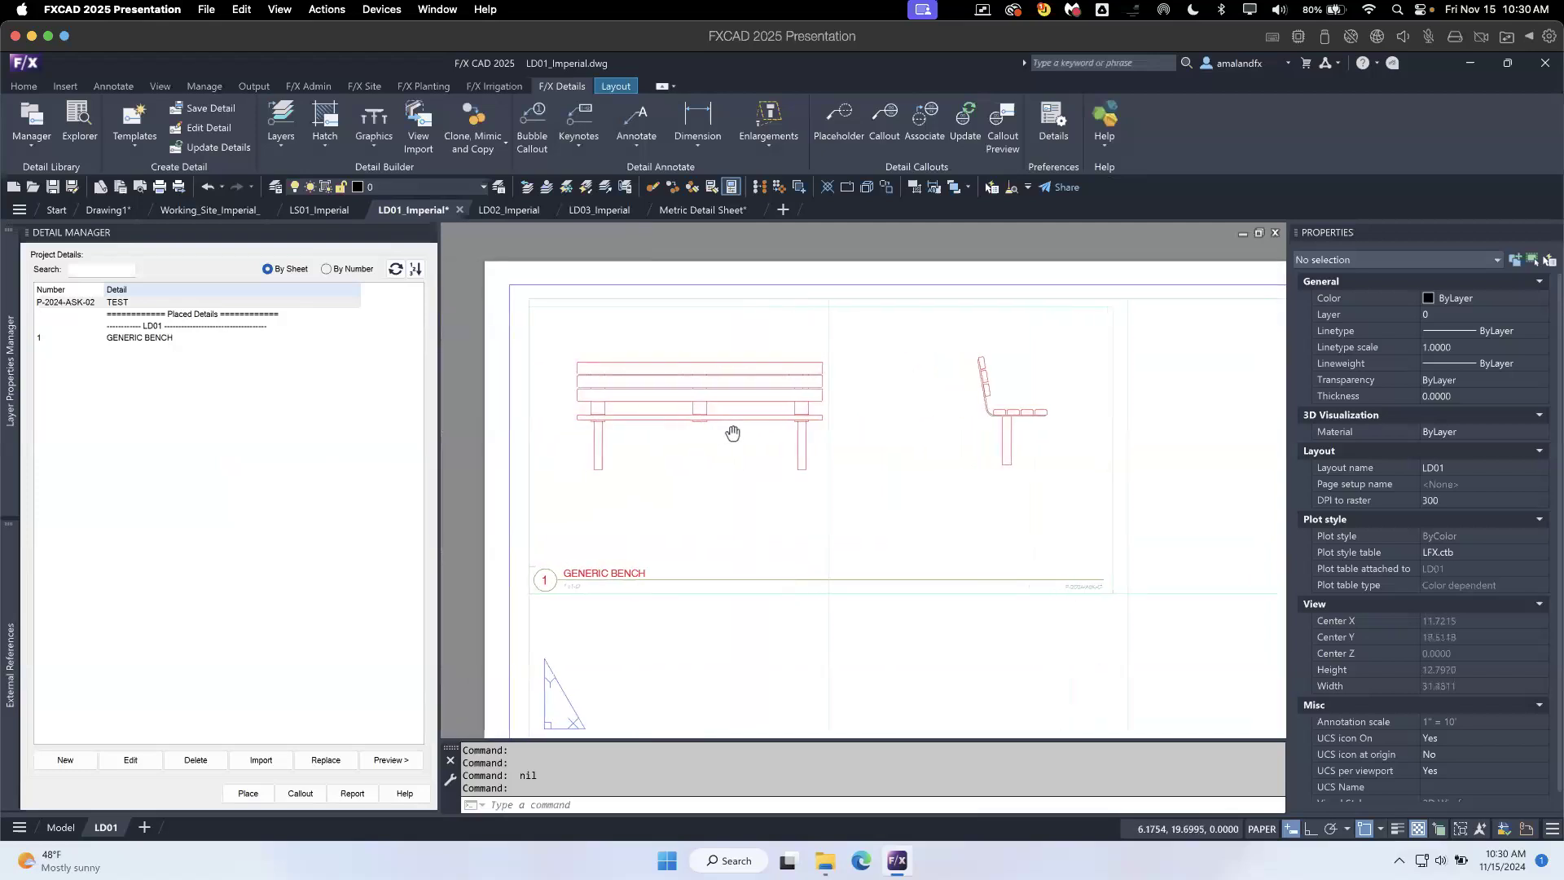
{"action": "left_click", "coordinate": [1003, 421]}
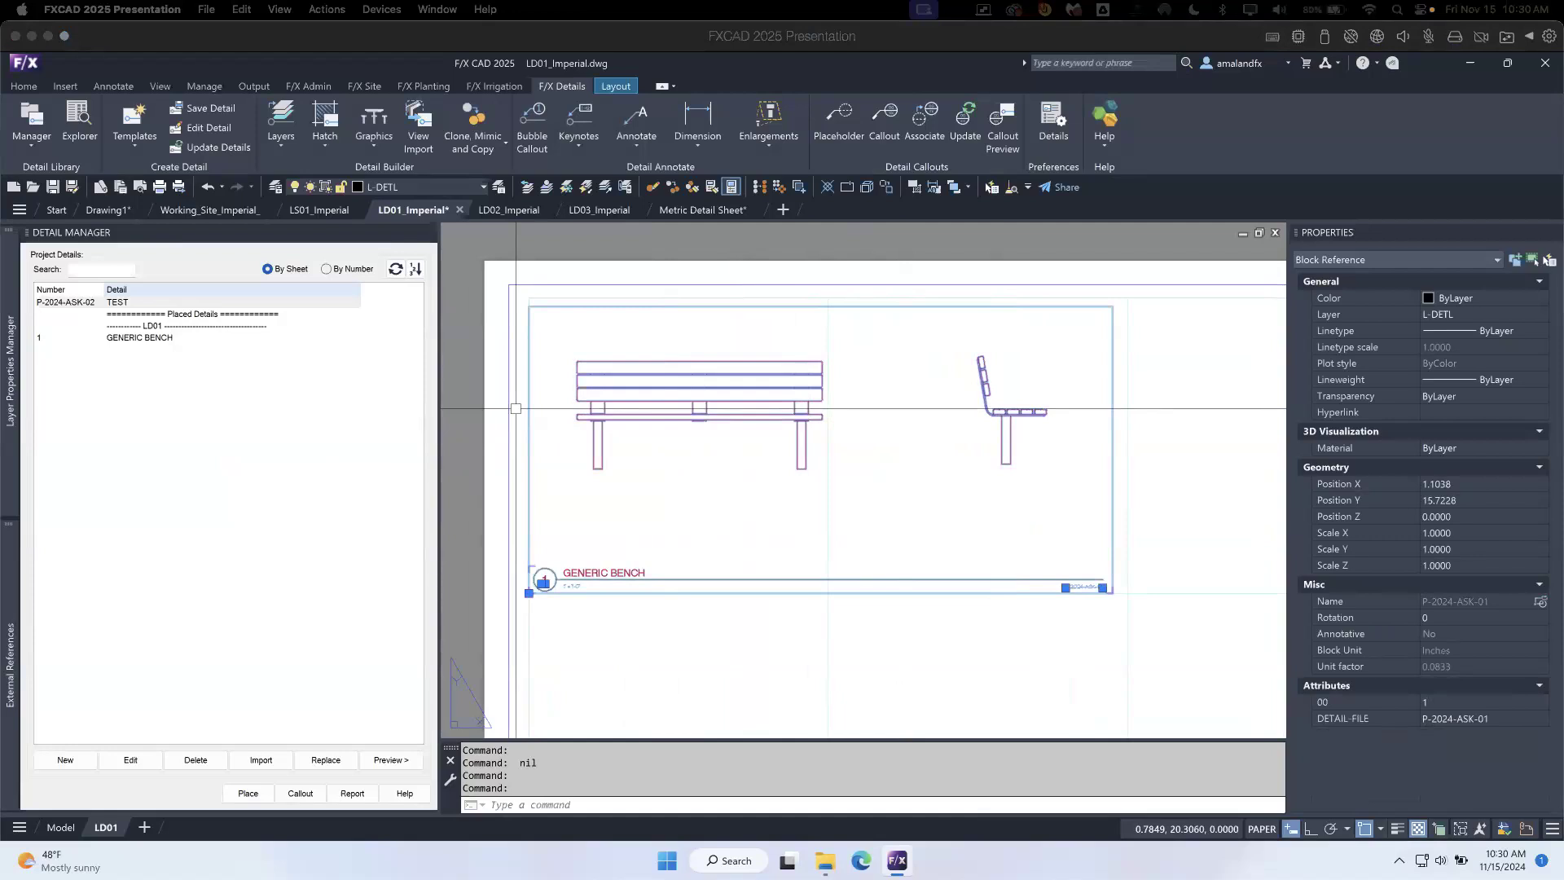
{"action": "left_click", "coordinate": [745, 607]}
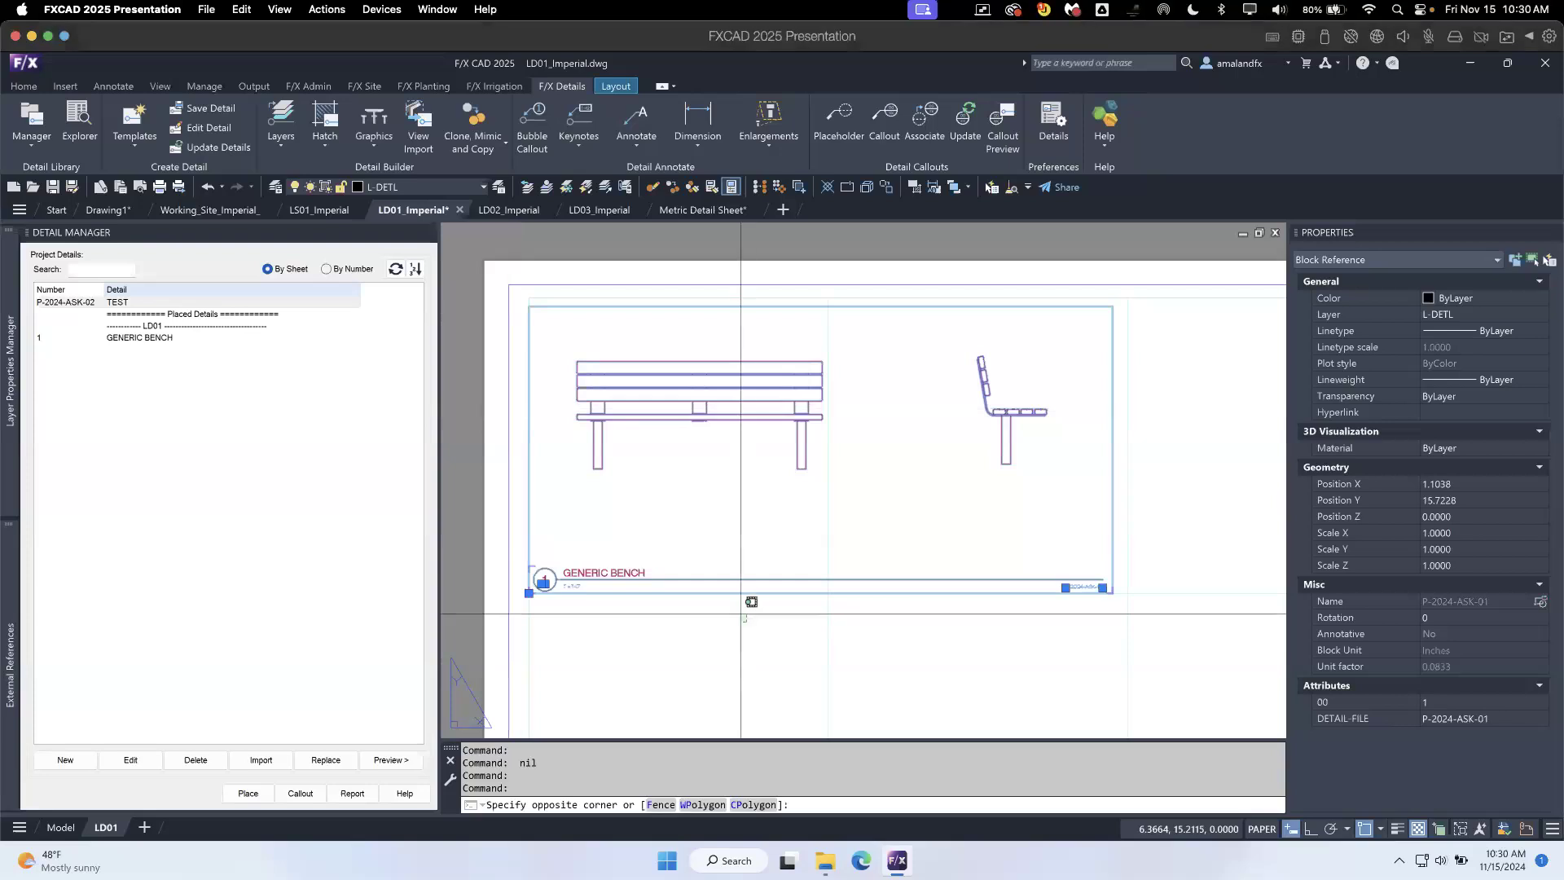
{"action": "type", "text": "w"}
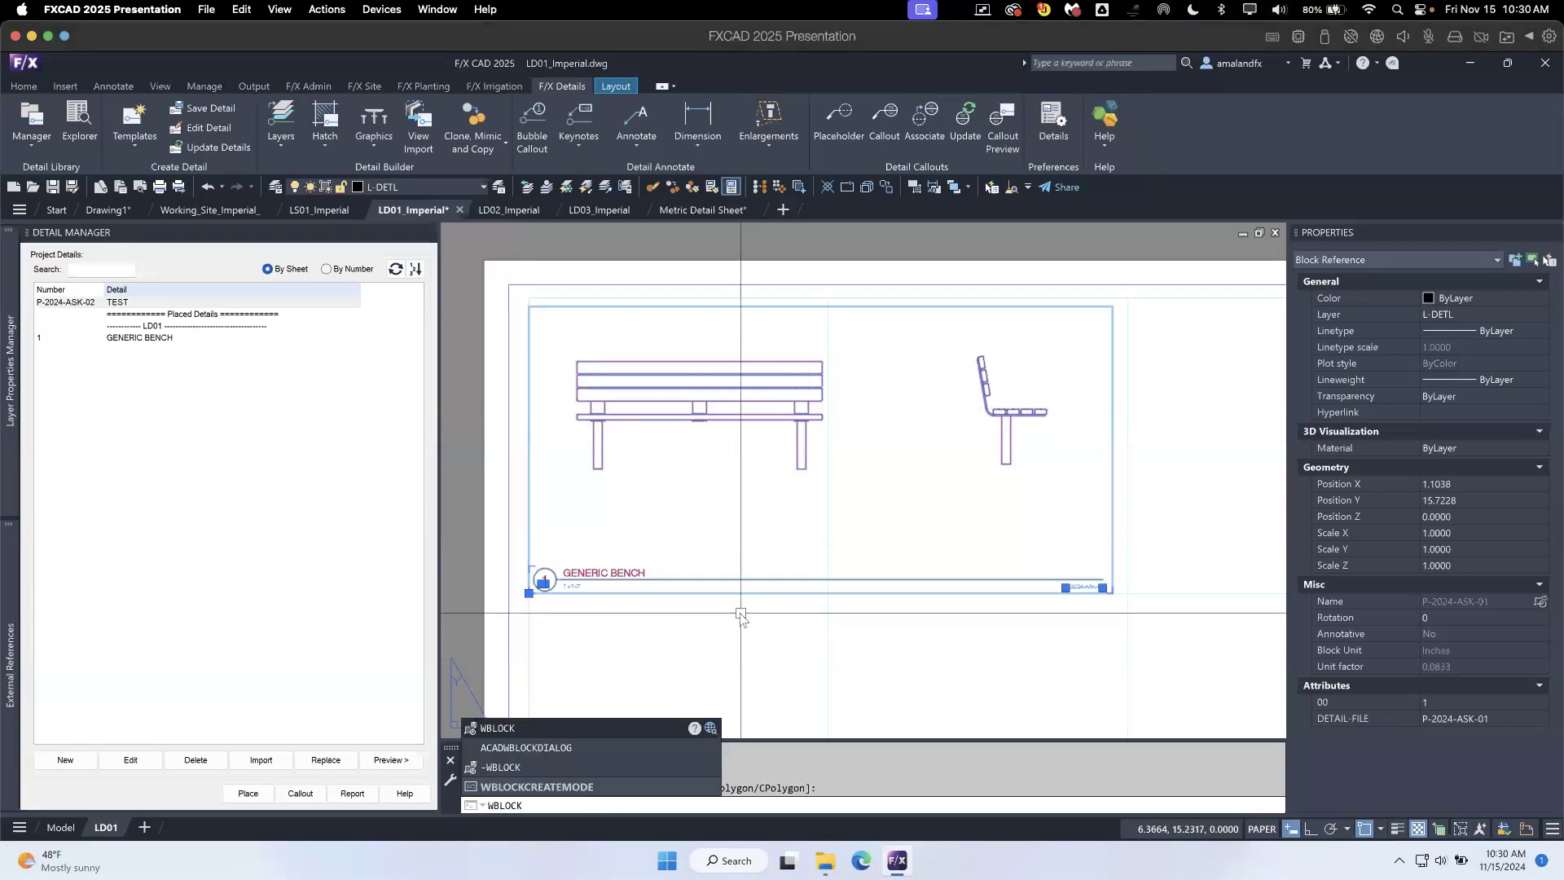
{"action": "key", "text": "Return"}
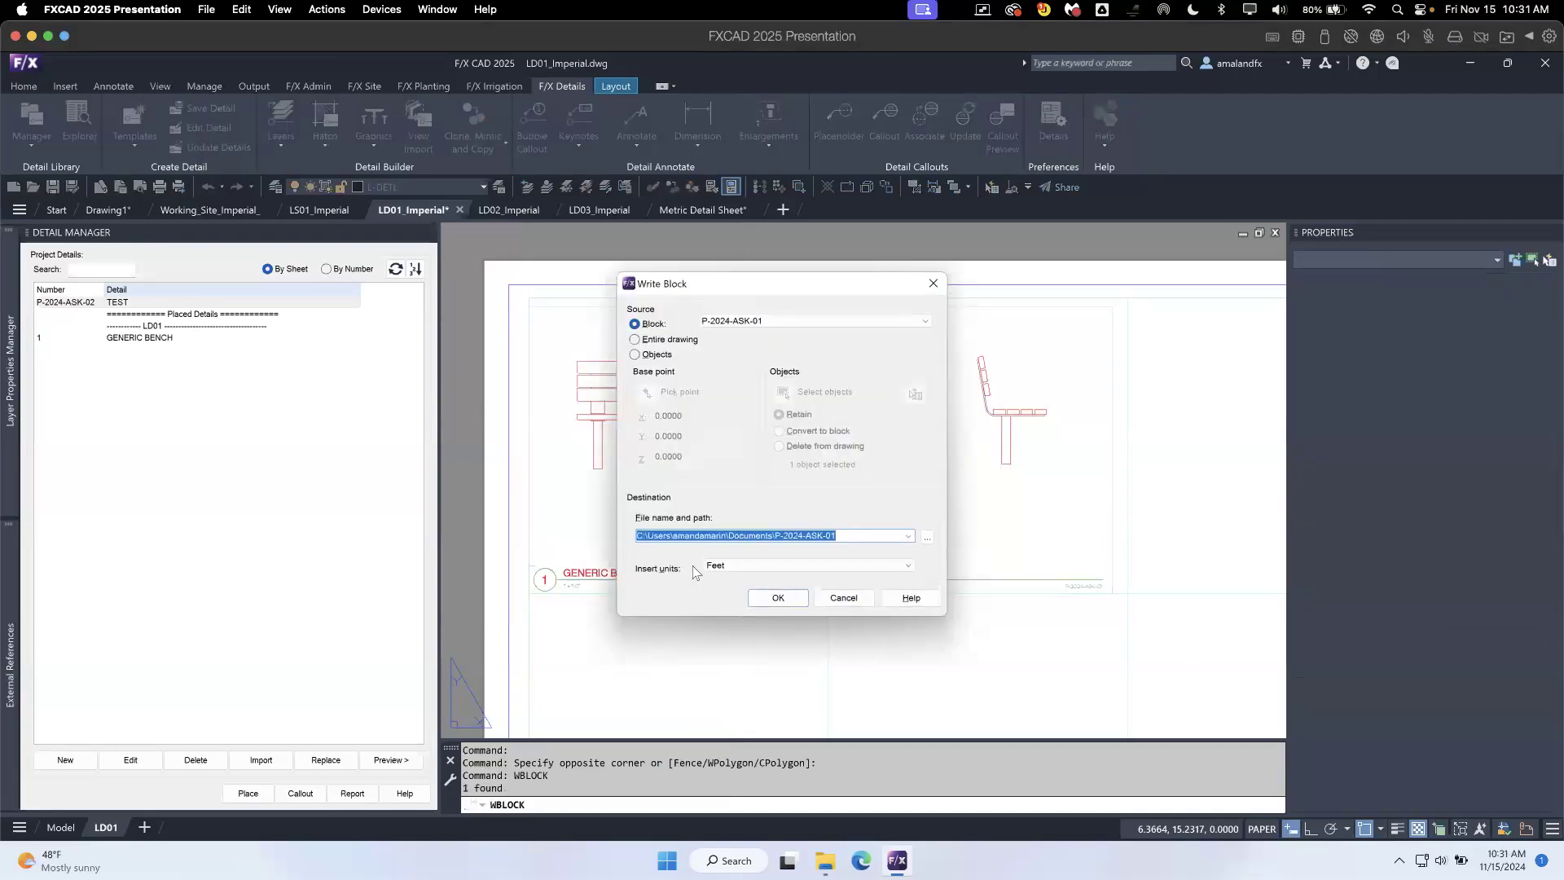
{"action": "left_click_drag", "start_coordinate": [844, 289], "coordinate": [1316, 277]}
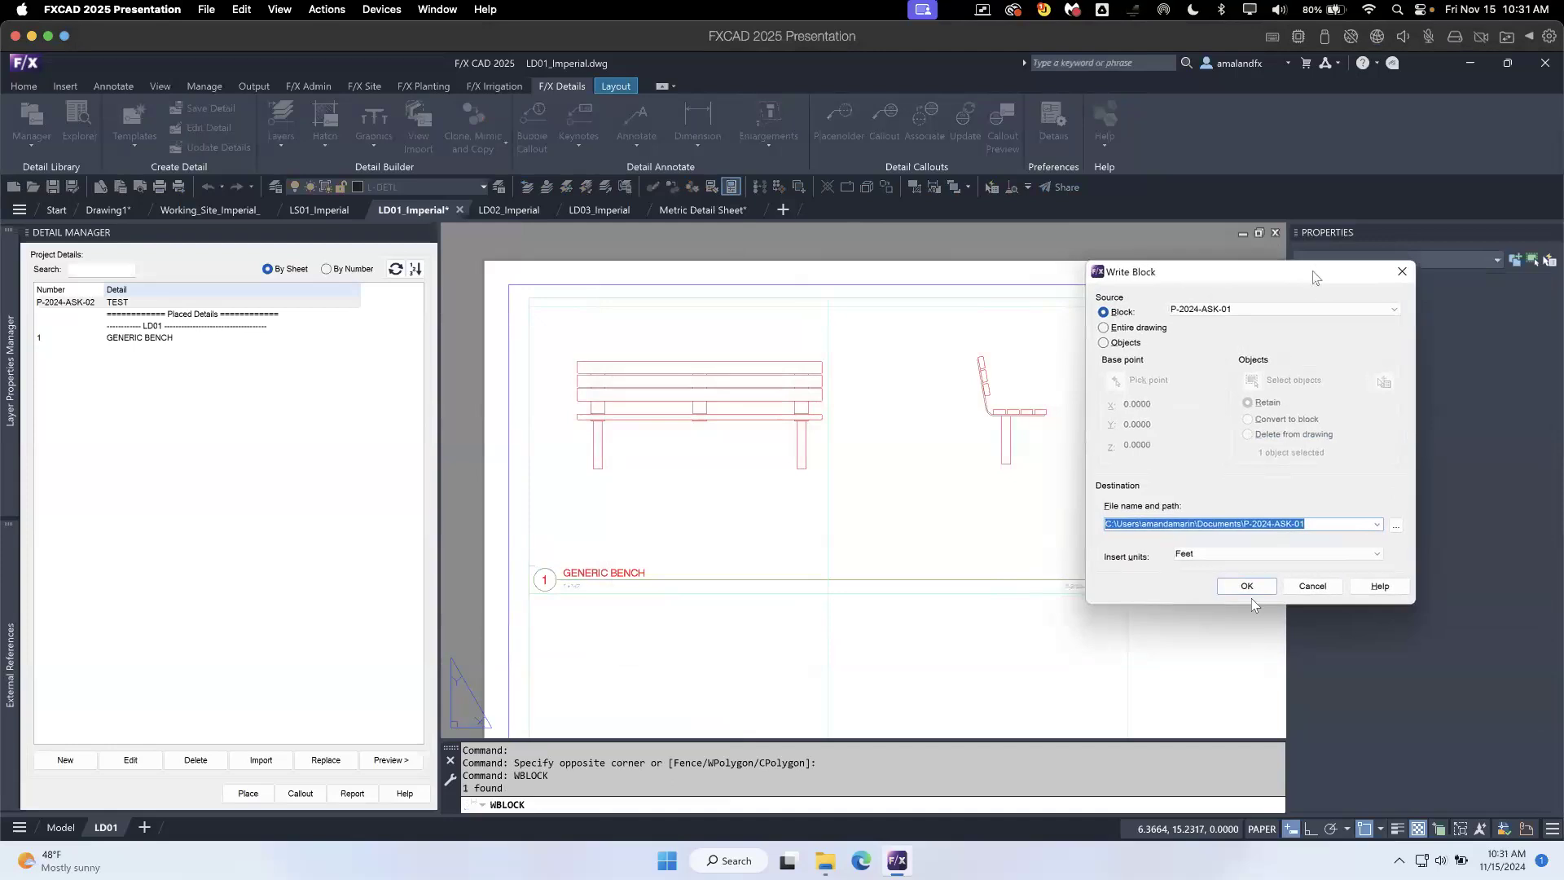
- Set the block's destination to P-2024-ASK-01.dwg in Desktop\00 - Projects\Video & Presentation\Webinars\2024\Ask Us Anything - Details
{"action": "left_click", "coordinate": [1397, 530]}
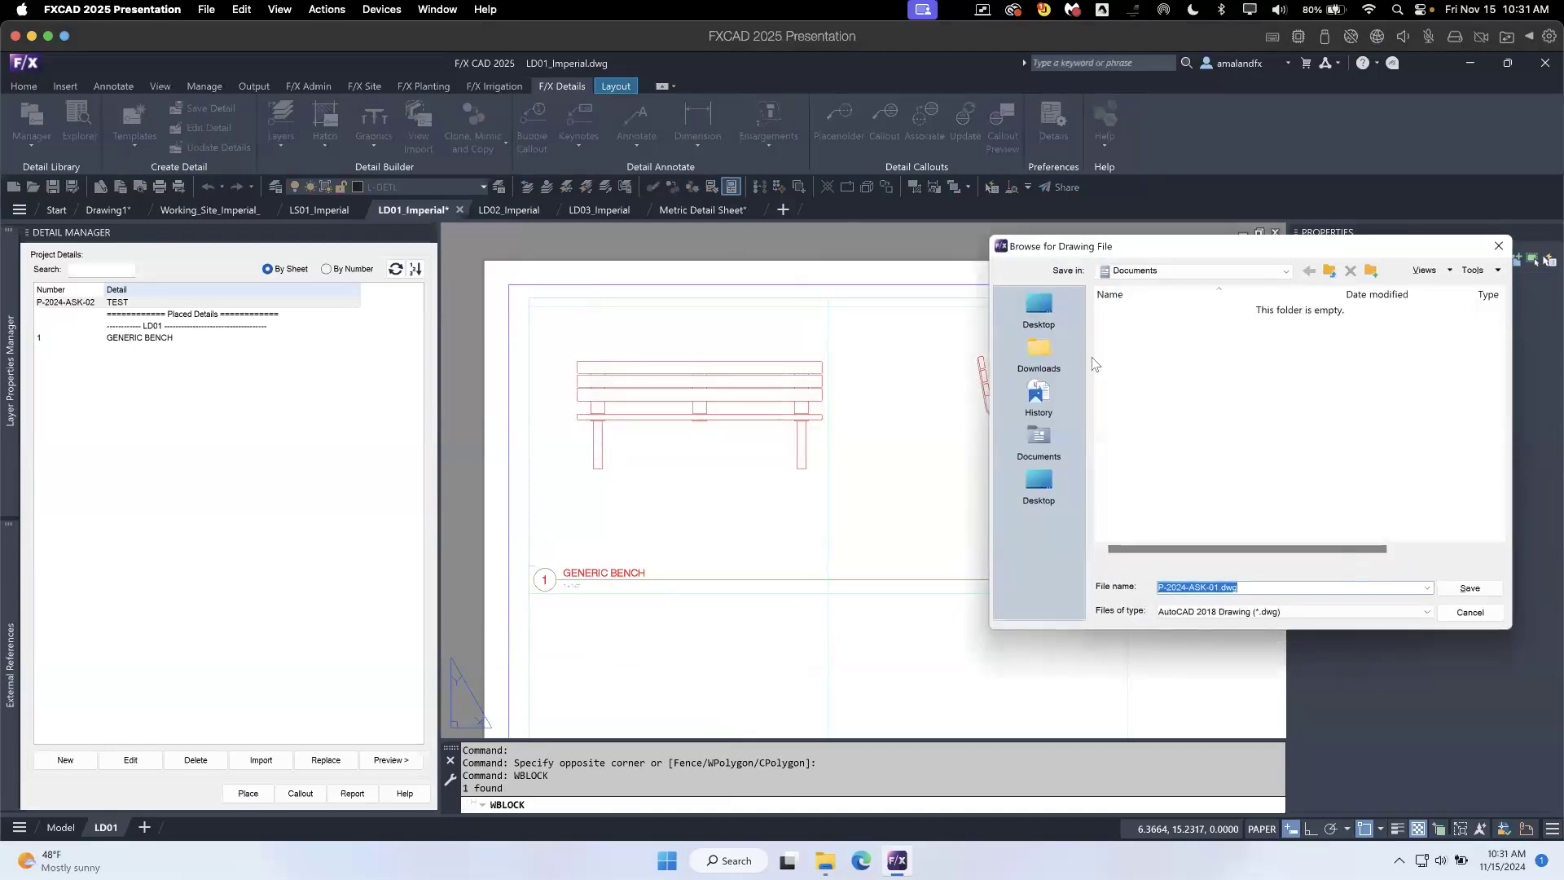
{"action": "left_click", "coordinate": [1039, 310]}
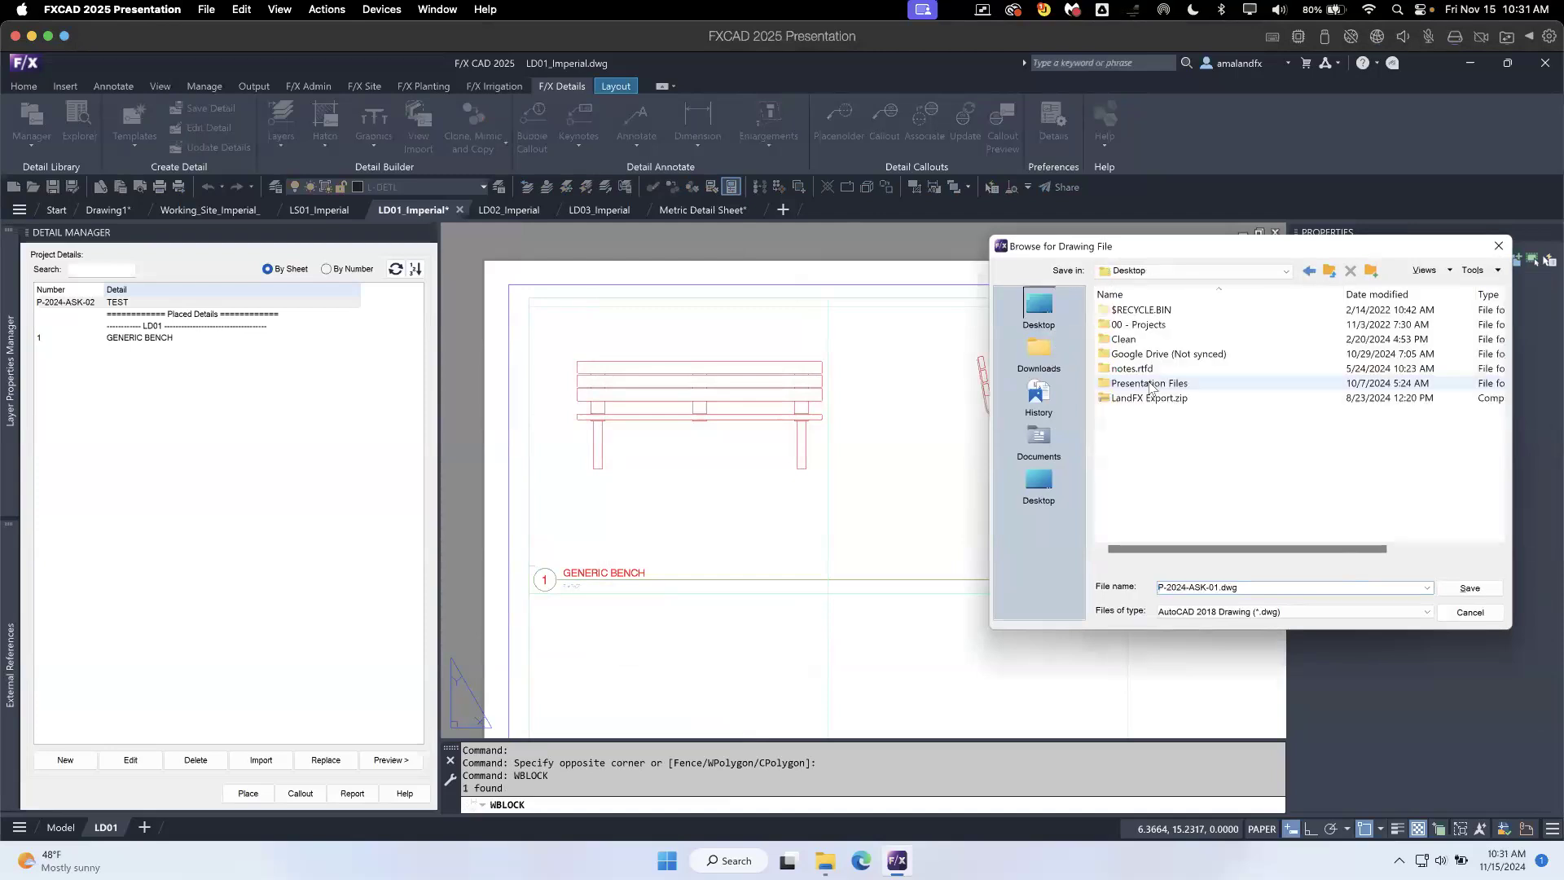
{"action": "double_click", "coordinate": [1151, 326]}
{"action": "double_click", "coordinate": [1160, 367]}
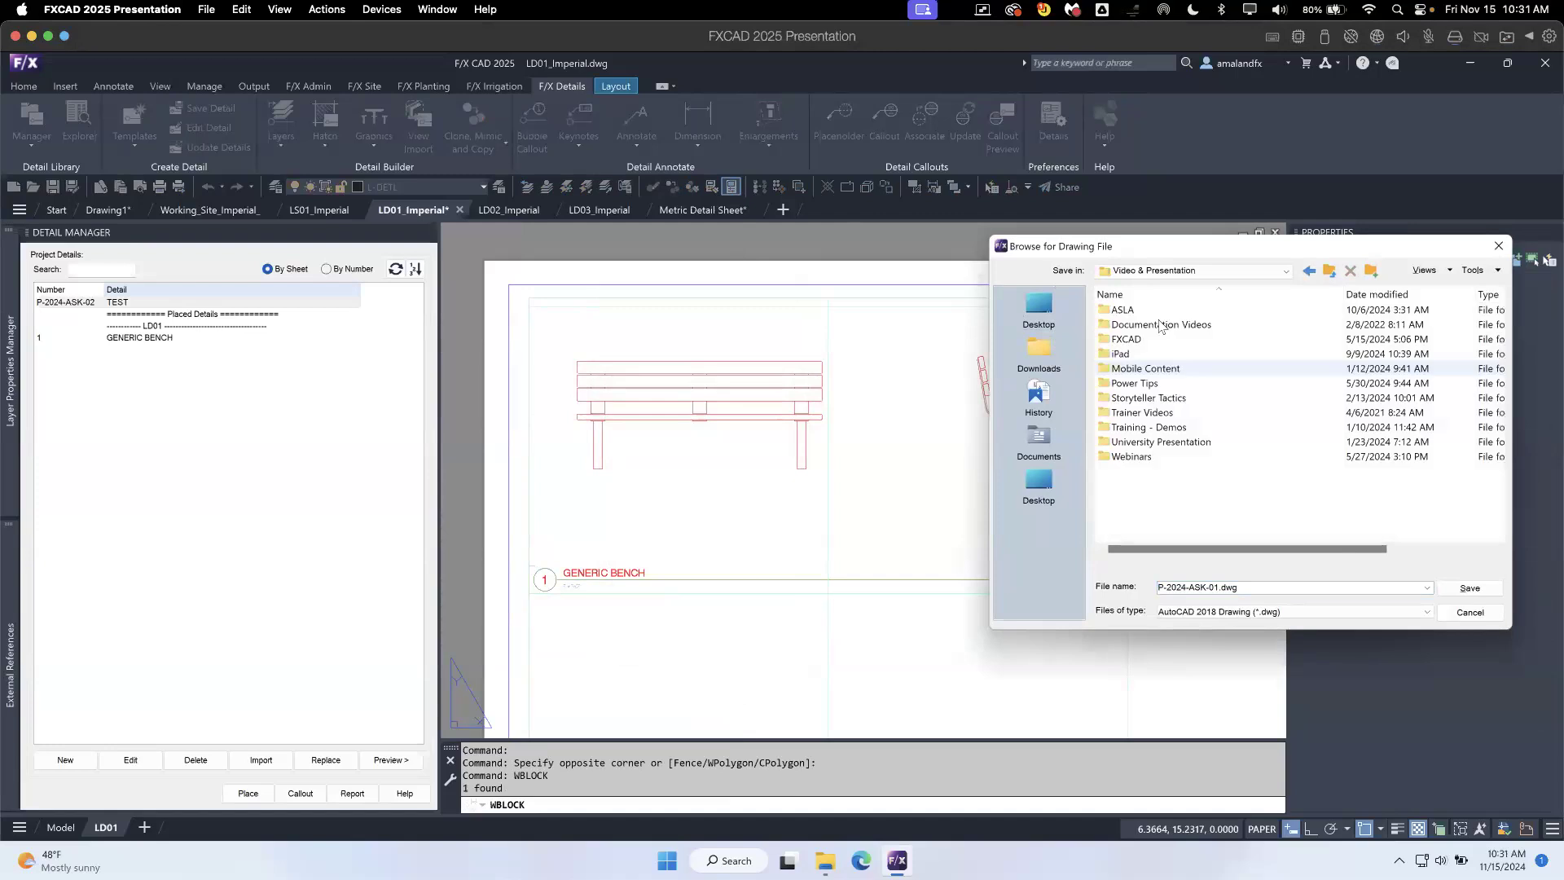
{"action": "double_click", "coordinate": [1151, 454]}
{"action": "double_click", "coordinate": [1155, 341]}
{"action": "double_click", "coordinate": [1149, 325]}
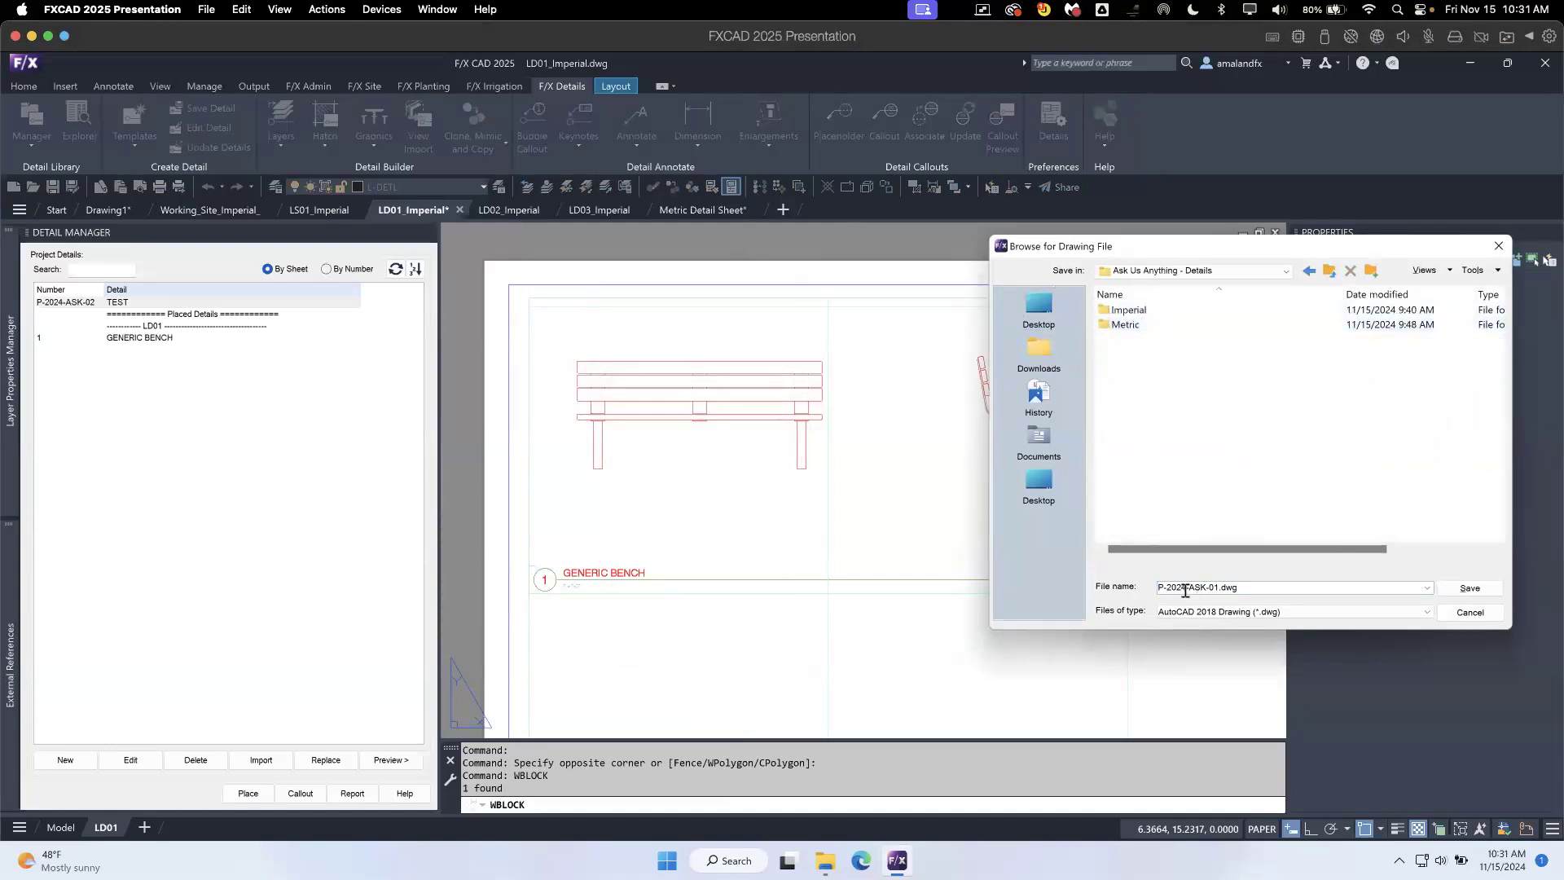
{"action": "left_click", "coordinate": [1477, 589]}
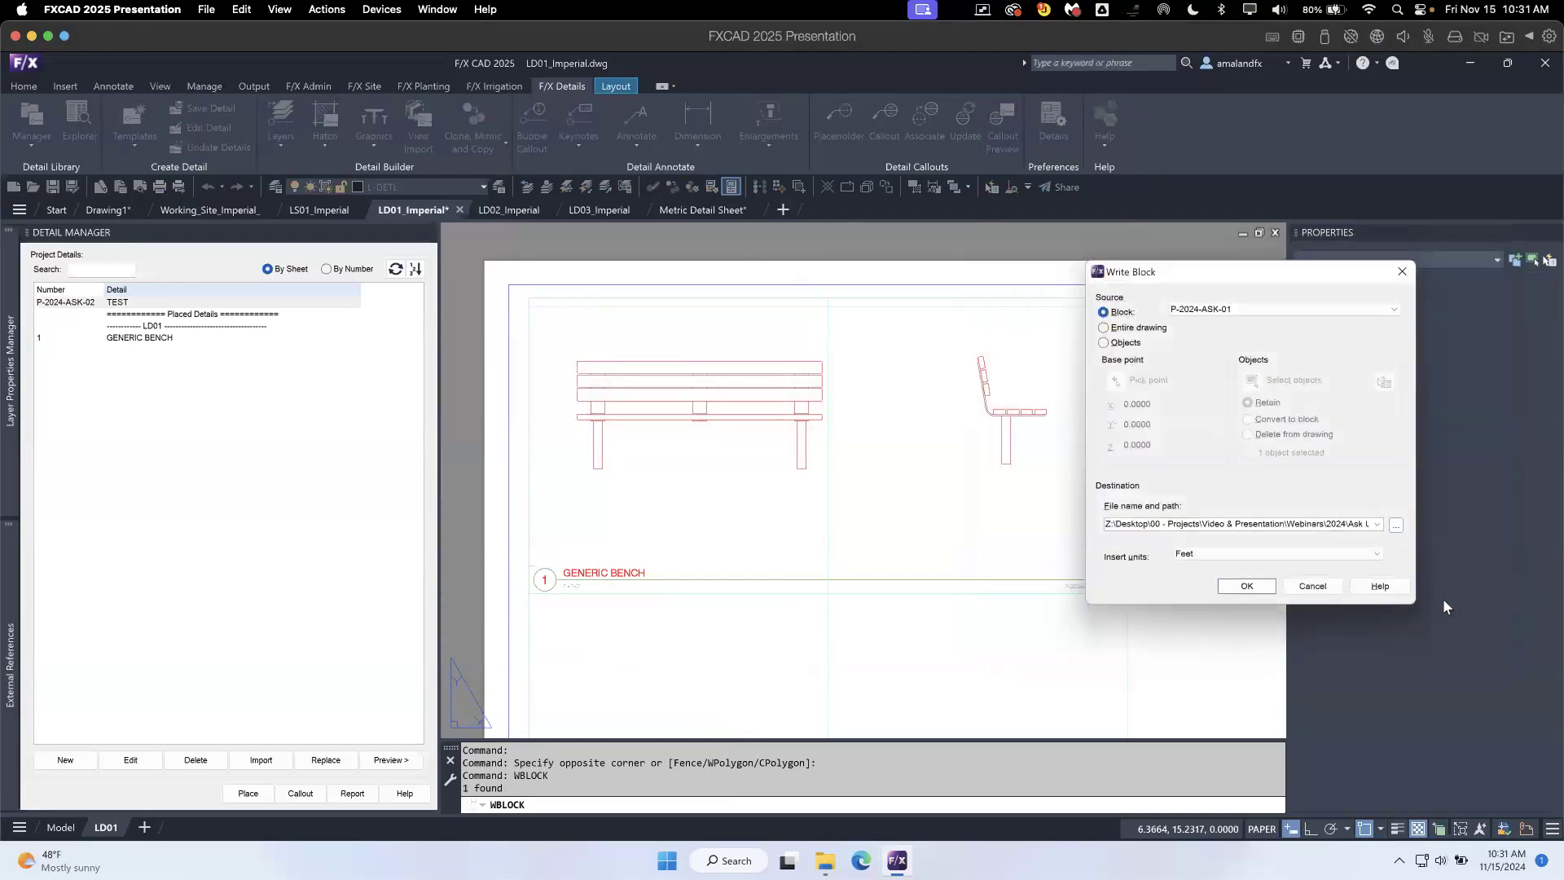
- Set the insert units to Inches and write the GENERIC BENCH block out to the drawing file
{"action": "left_click", "coordinate": [1274, 555]}
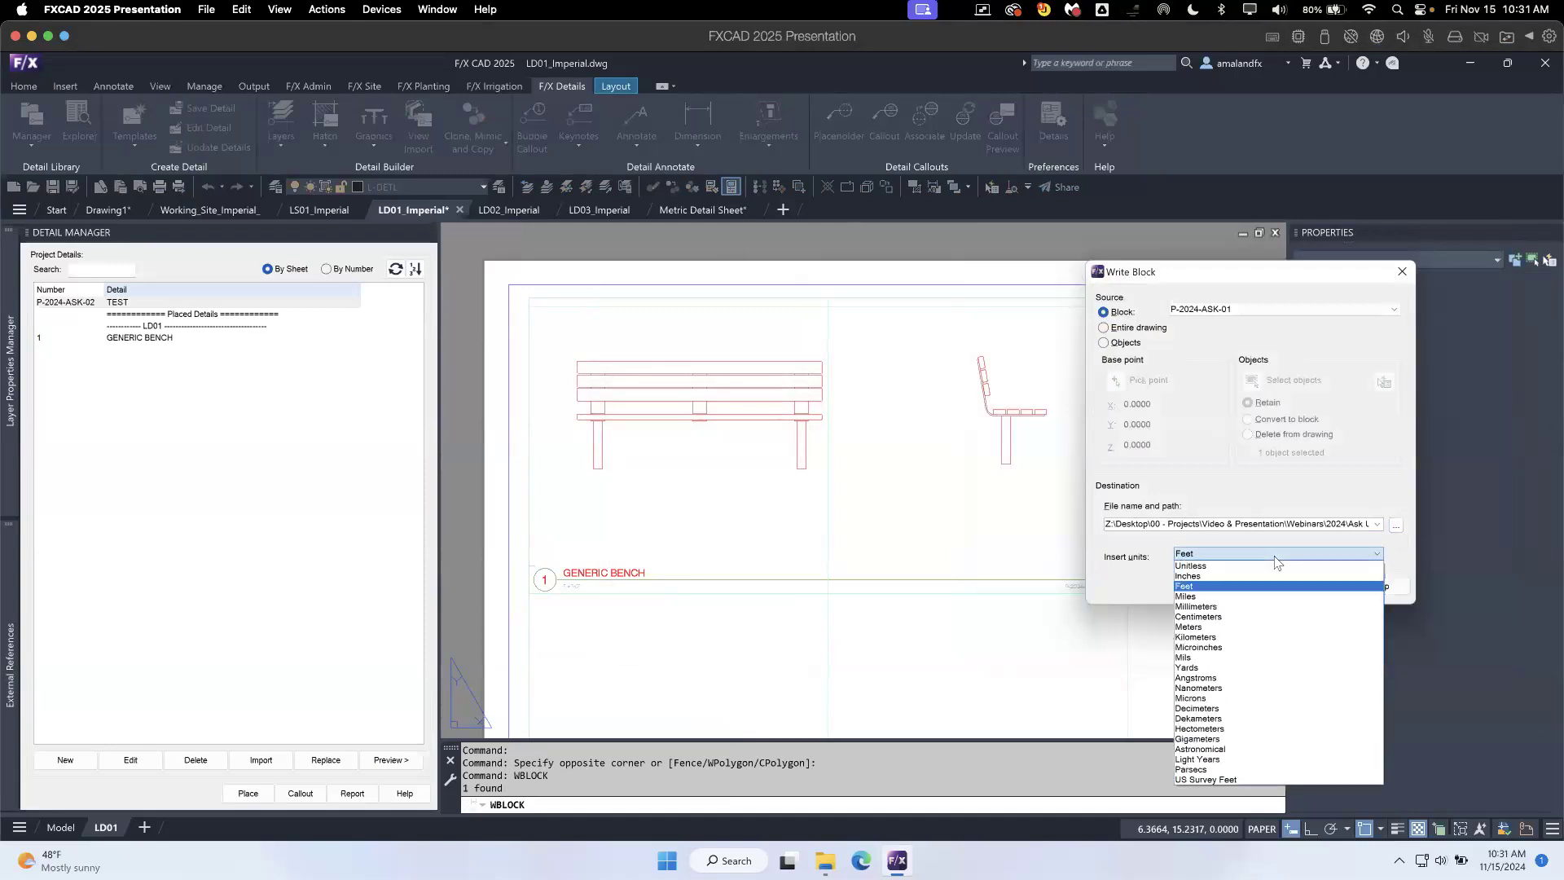
{"action": "left_click", "coordinate": [1274, 576]}
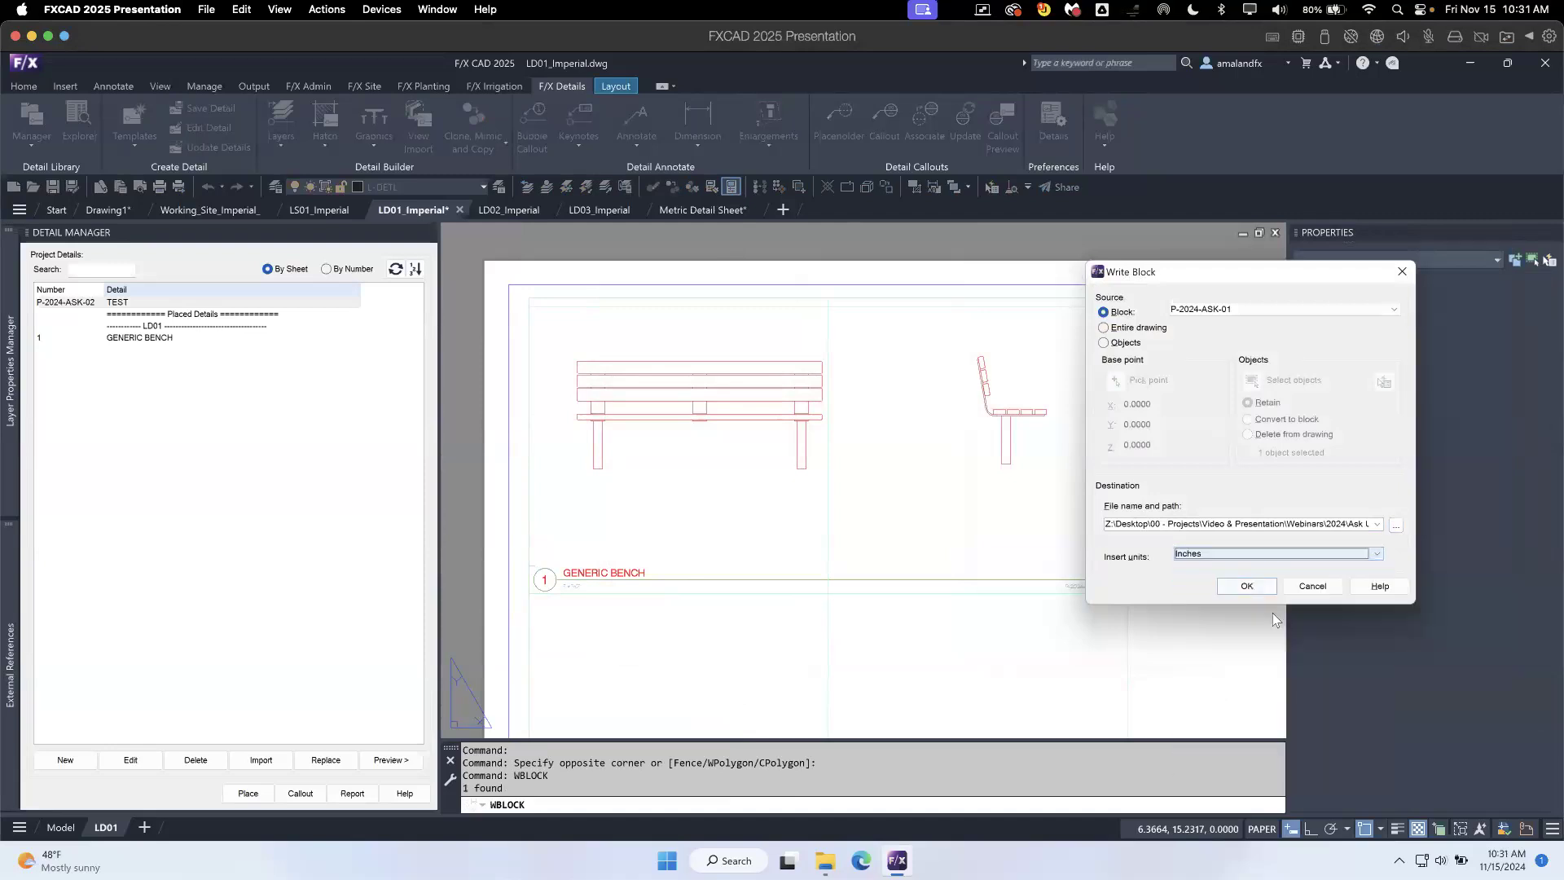
{"action": "left_click", "coordinate": [1248, 587]}
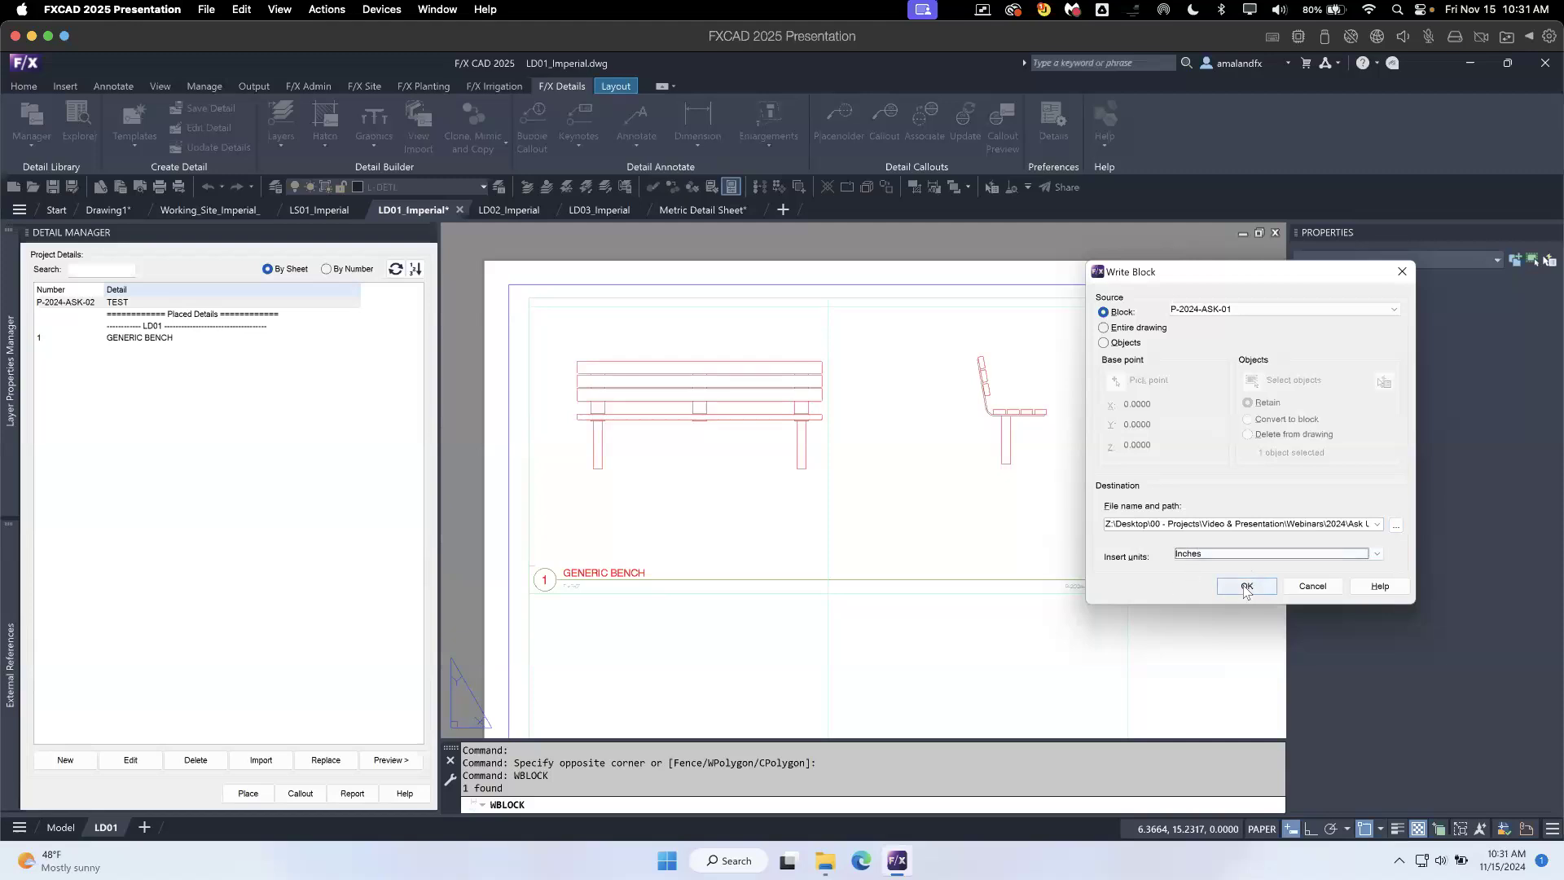
{"action": "left_click", "coordinate": [1245, 587]}
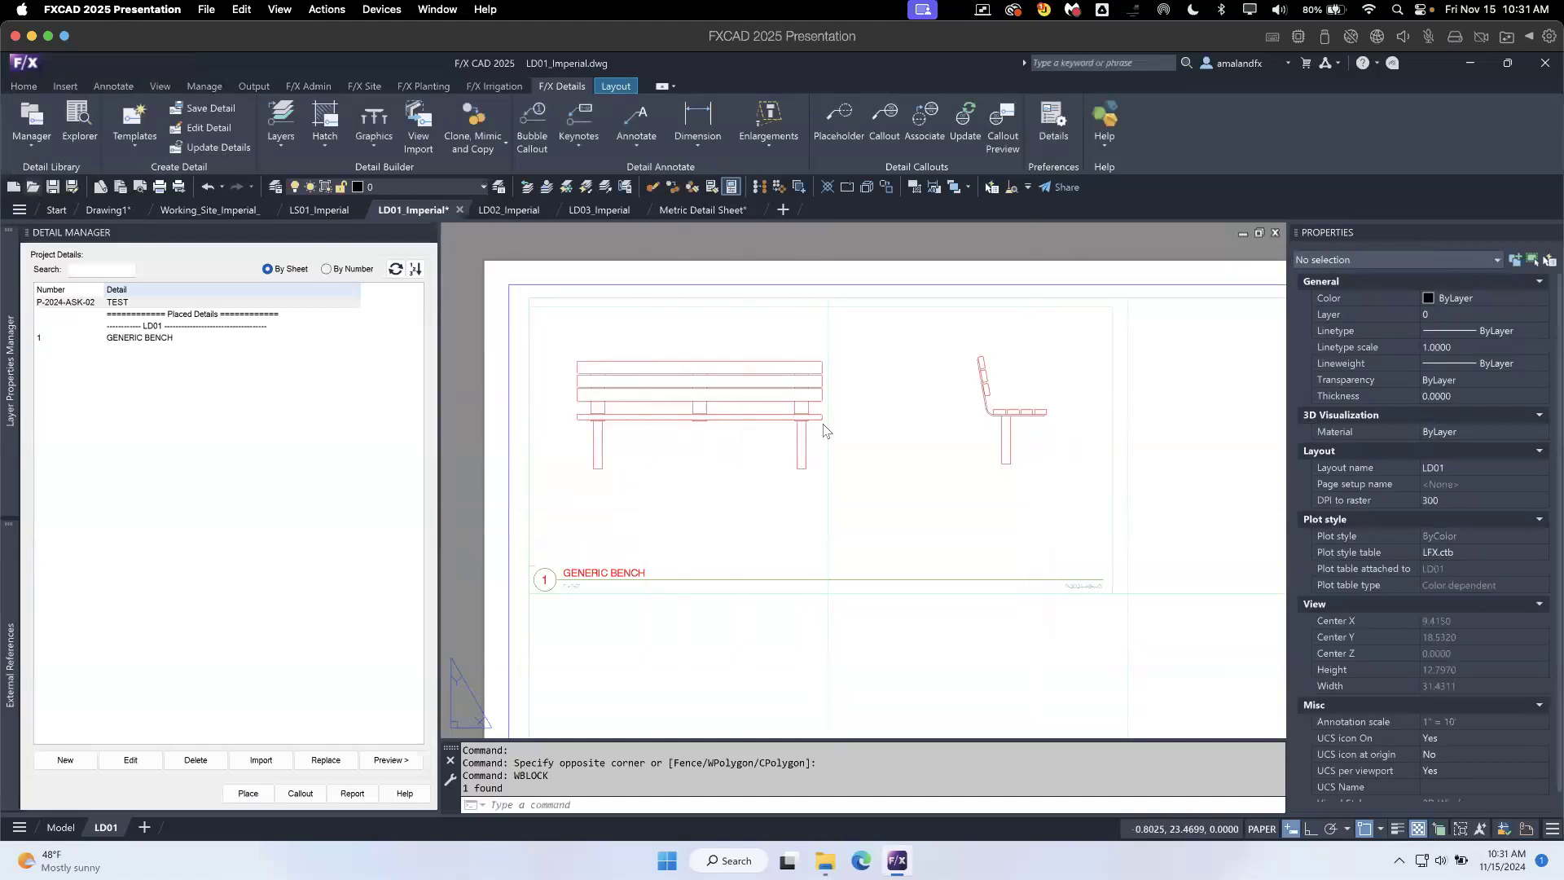
- Open P-2024-ASK-01.dwg from the Ask Us Anything - Details folder and zoom to its extents
{"action": "key", "text": "ctrl+o"}
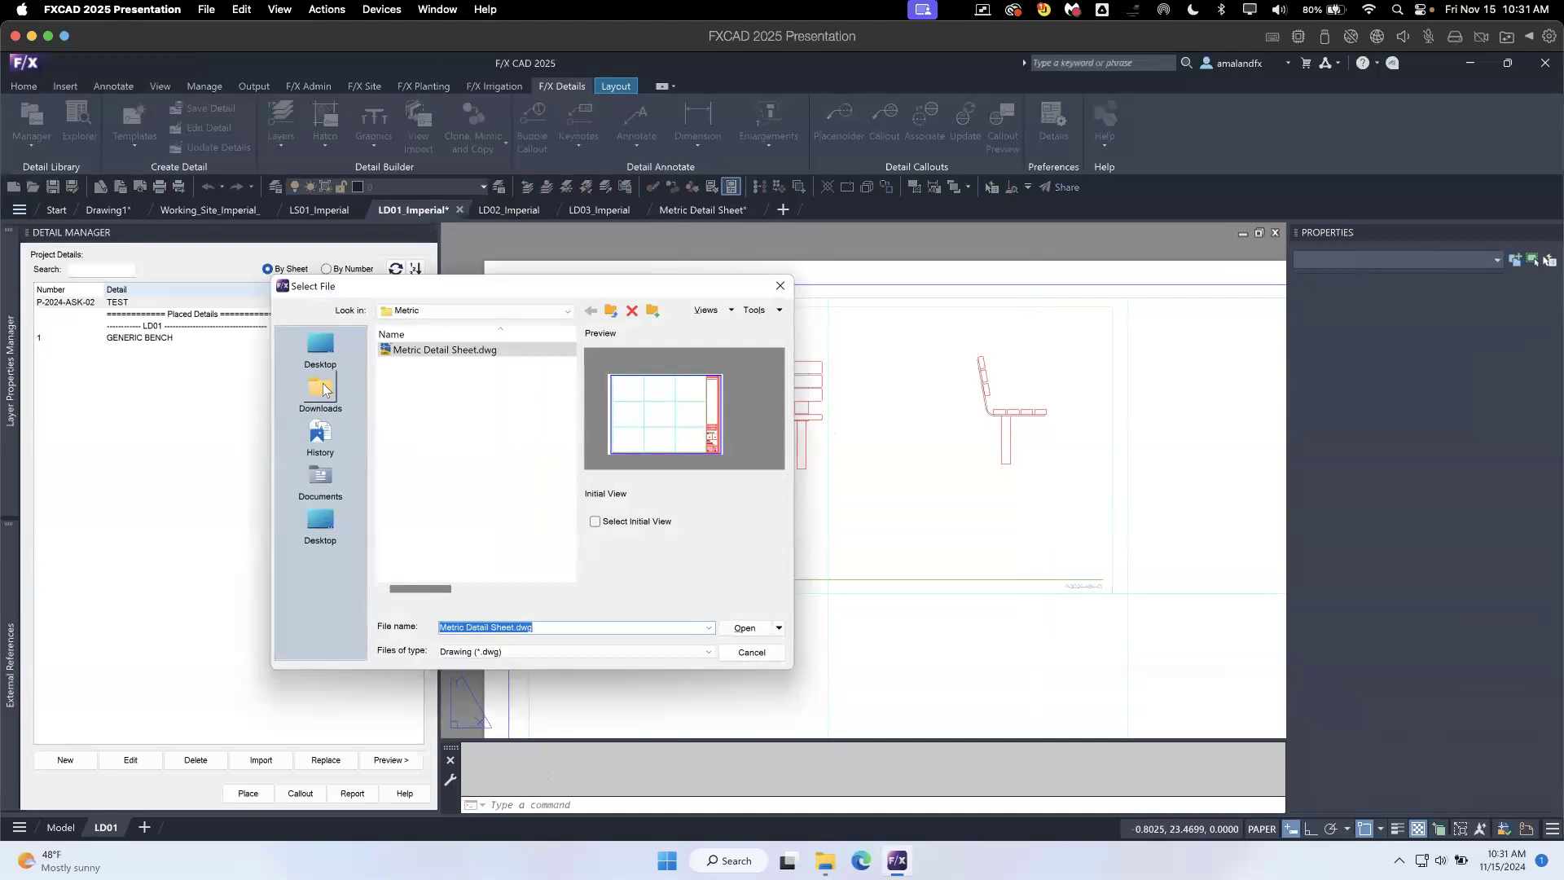
{"action": "left_click", "coordinate": [567, 311]}
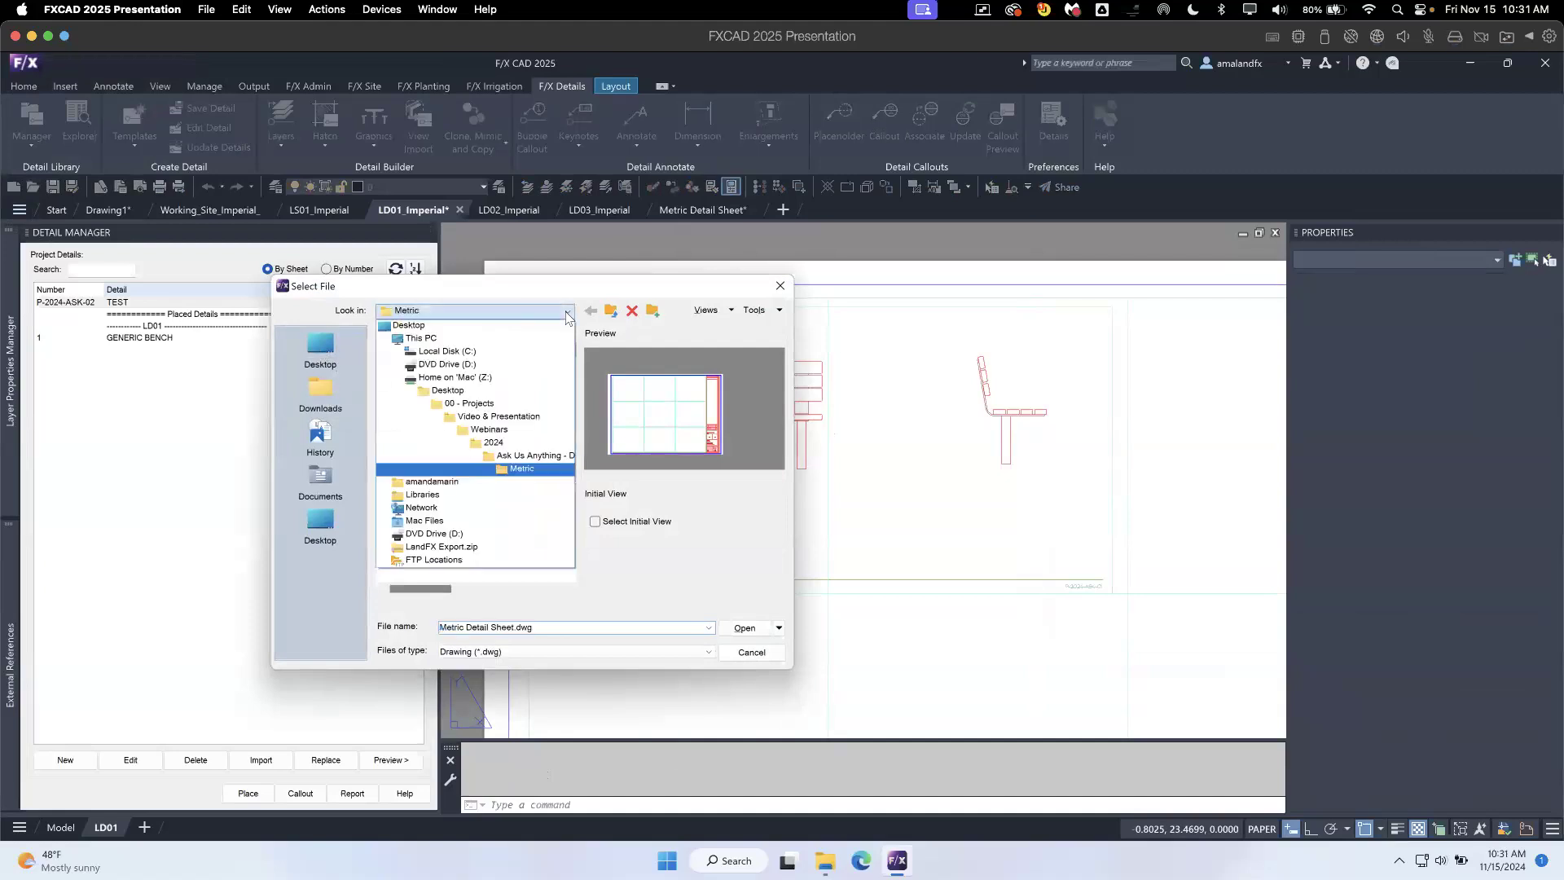
{"action": "left_click", "coordinate": [522, 456]}
{"action": "left_click", "coordinate": [440, 380]}
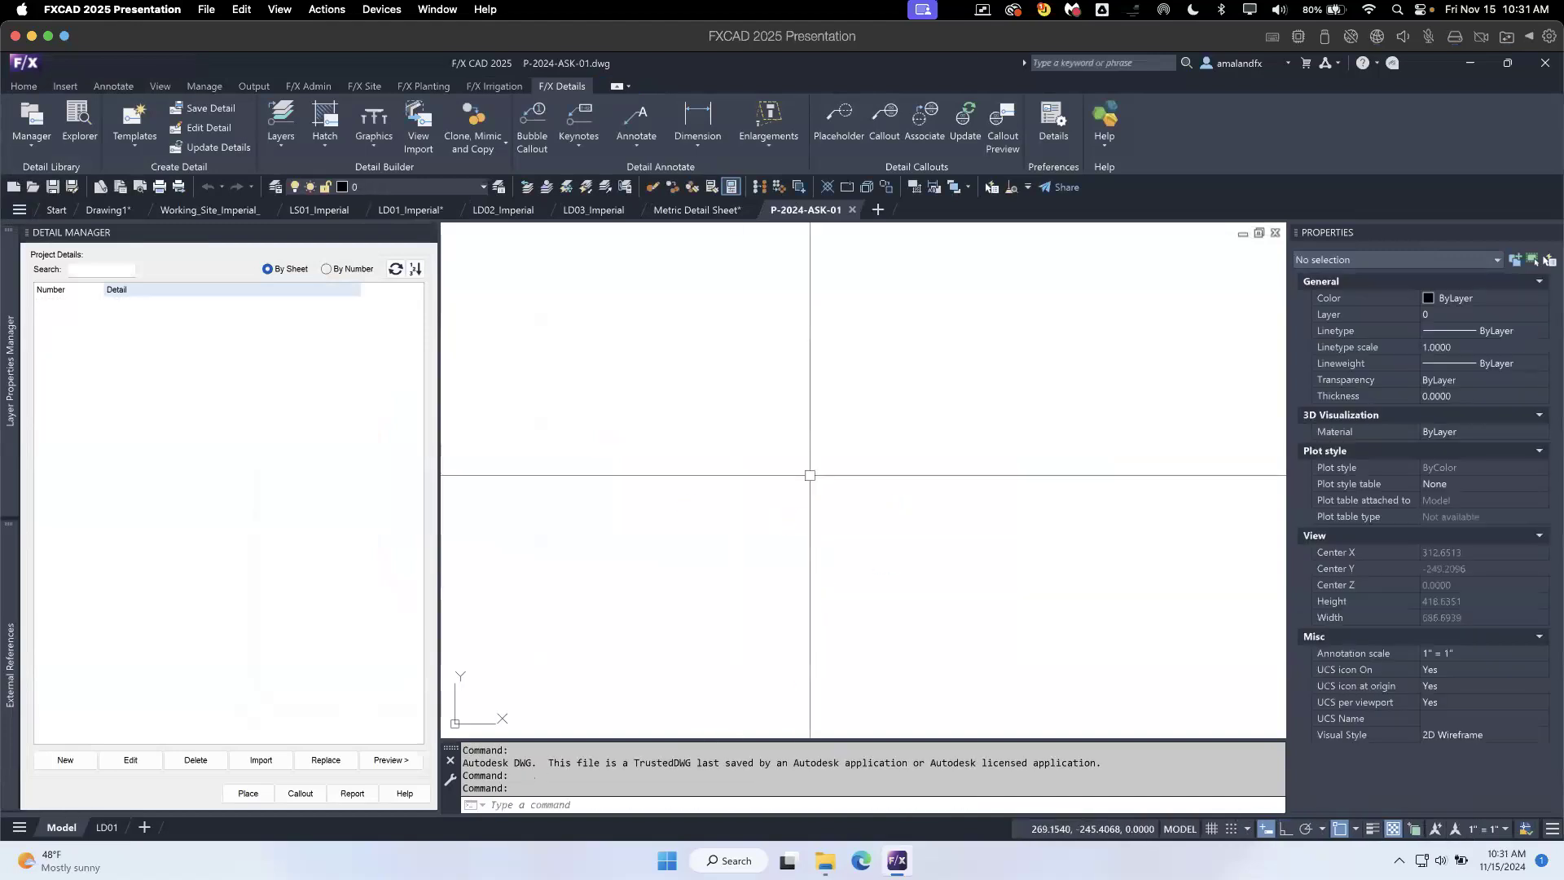
{"action": "type", "text": "Z"}
{"action": "key", "text": "Return"}
{"action": "type", "text": "e"}
{"action": "key", "text": "Return"}
{"action": "scroll", "coordinate": [825, 506], "scroll_direction": "down", "scroll_amount": 3}
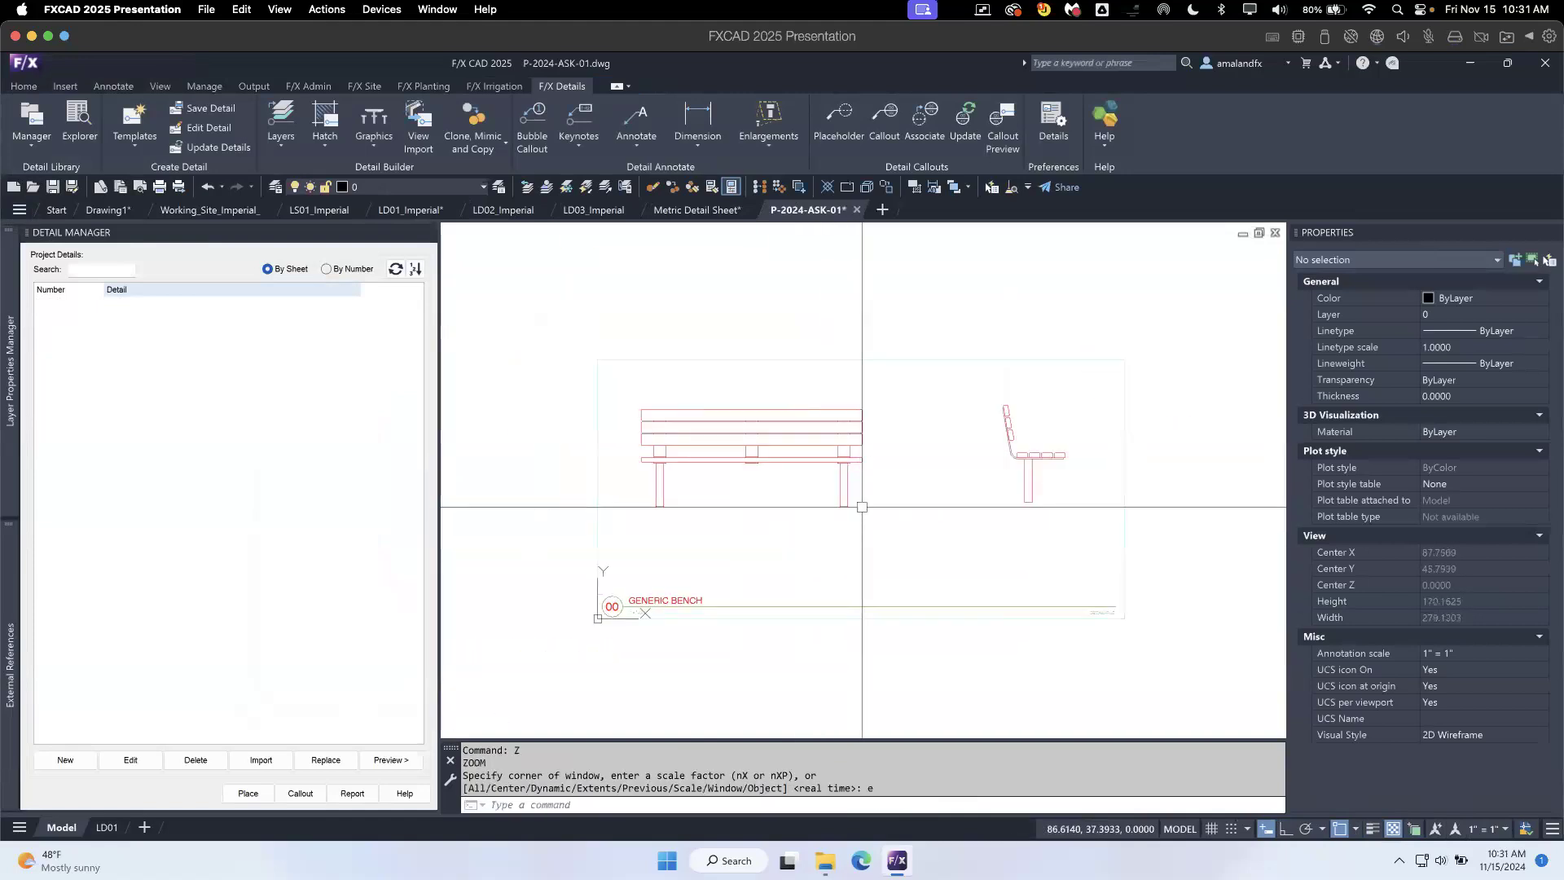
{"action": "left_click", "coordinate": [695, 638]}
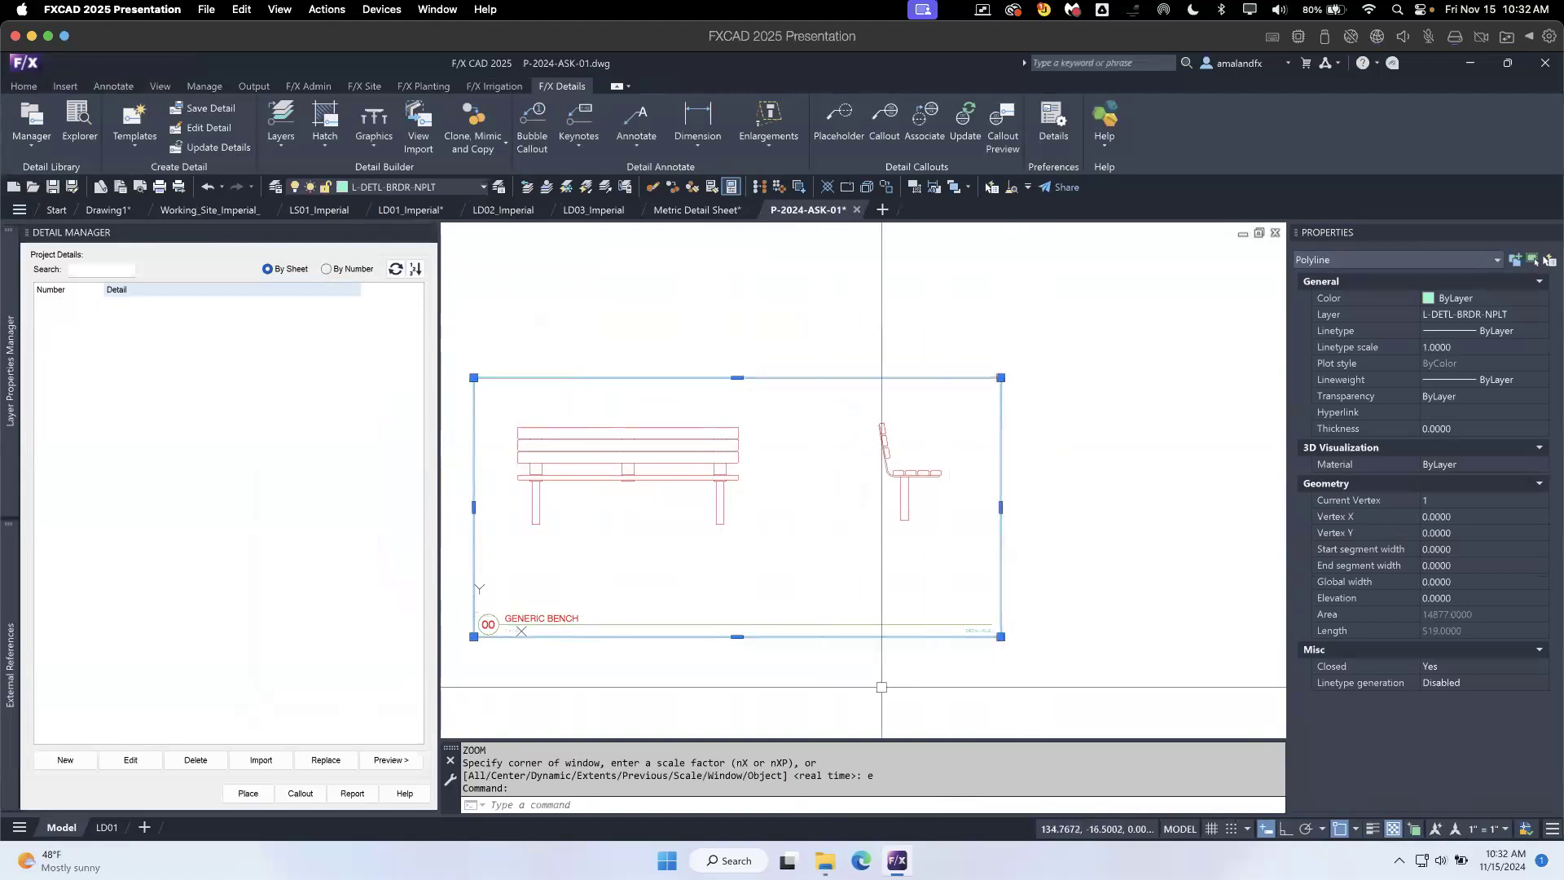
{"action": "middle_click_drag", "start_coordinate": [888, 684], "coordinate": [979, 667]}
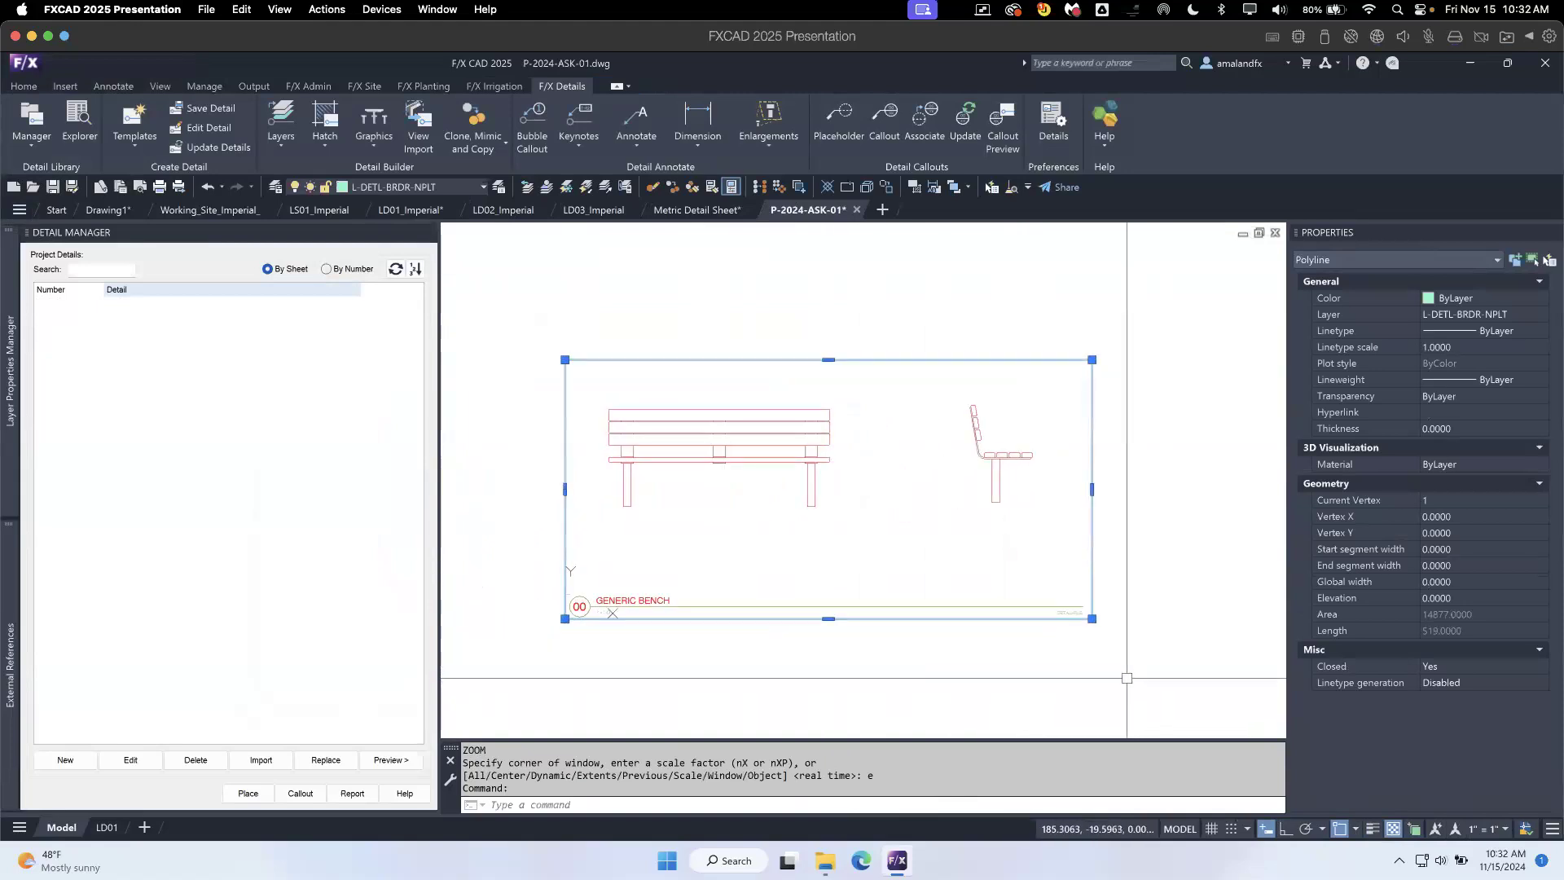
{"action": "left_click", "coordinate": [1118, 641]}
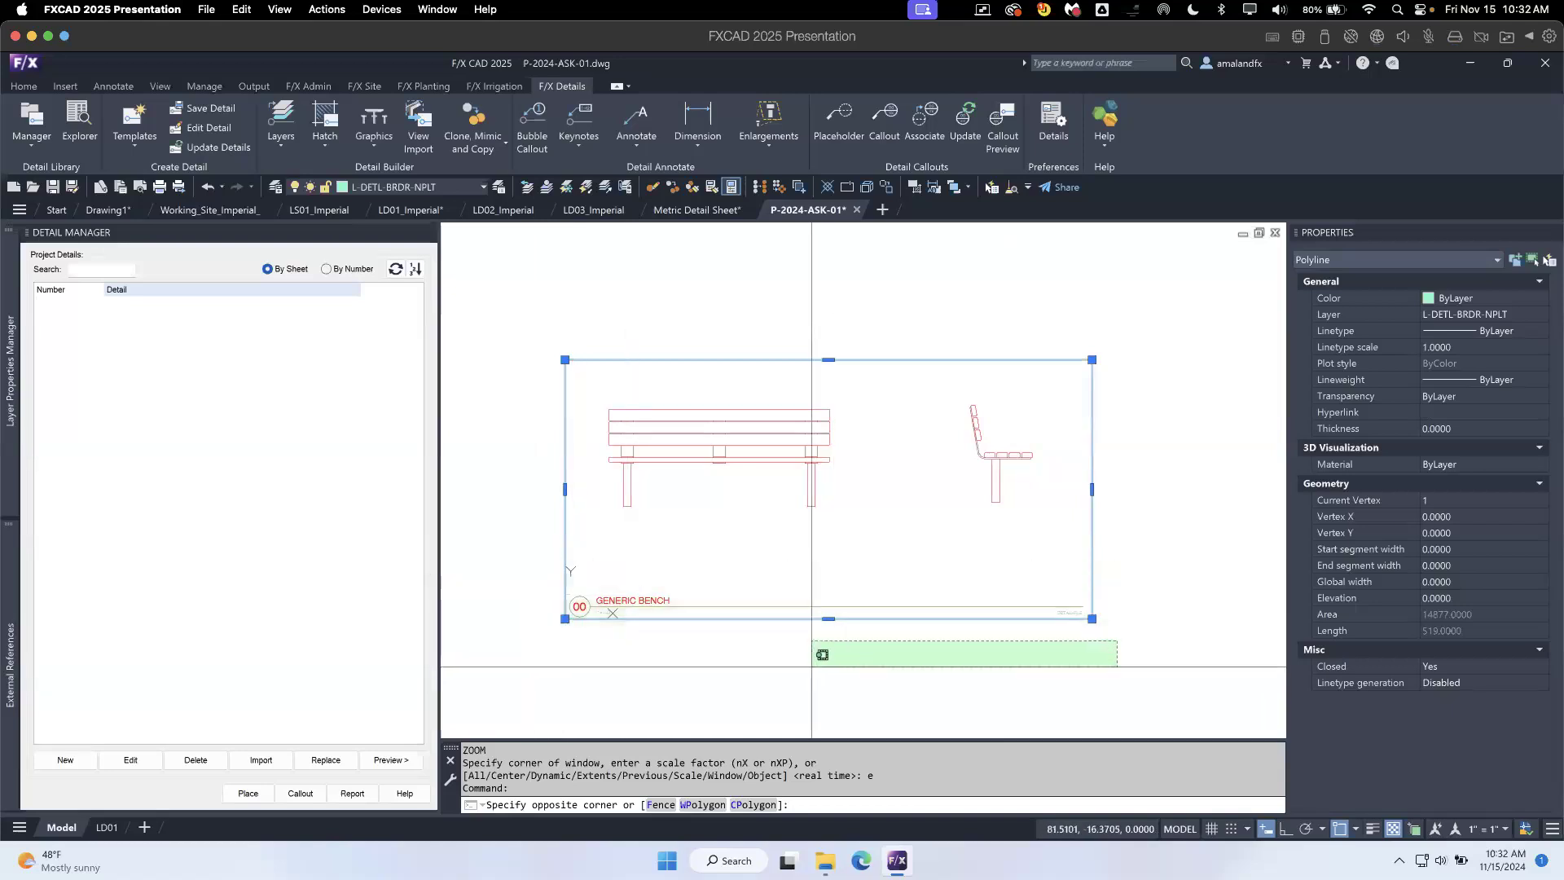
{"action": "left_click", "coordinate": [812, 643]}
{"action": "left_click", "coordinate": [1084, 613]}
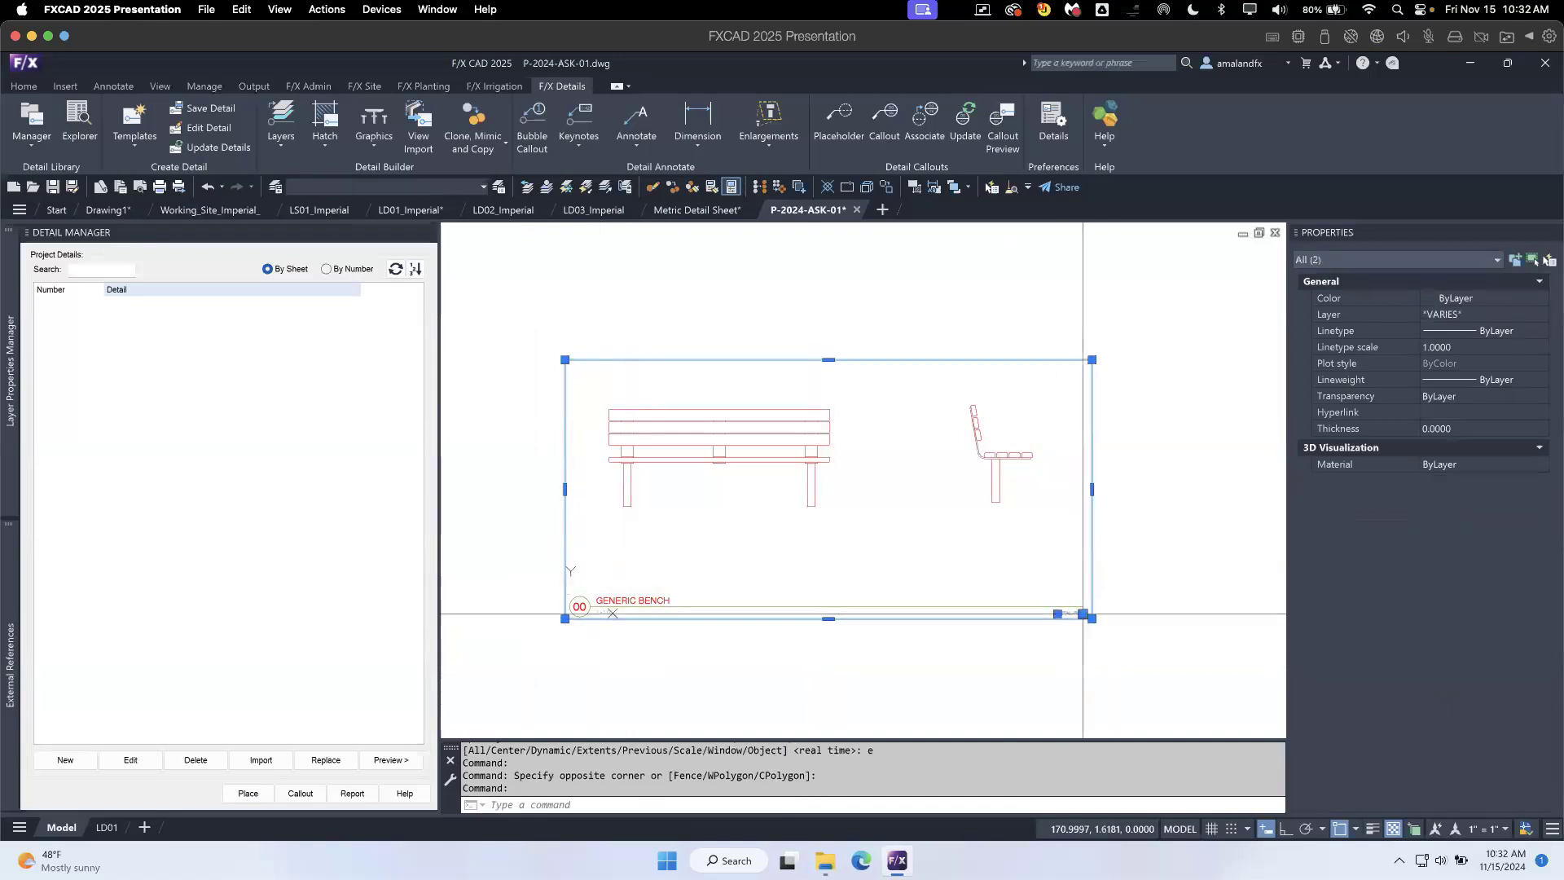
{"action": "key", "text": "Escape"}
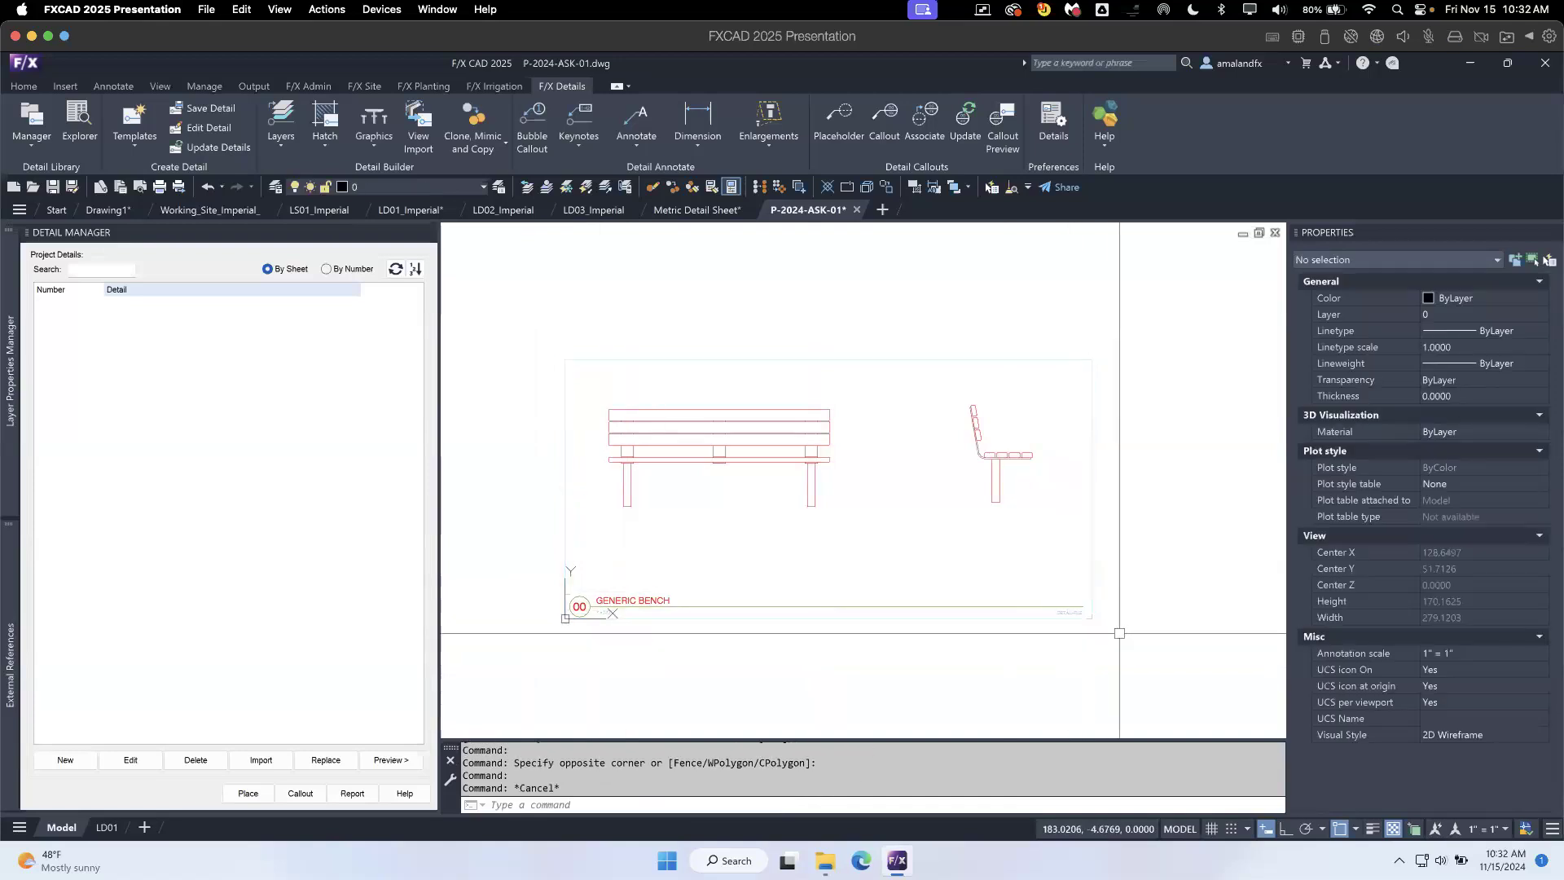
- Move the old template's border and title block off the bench linework to the empty area on its right
{"action": "left_click", "coordinate": [1139, 658]}
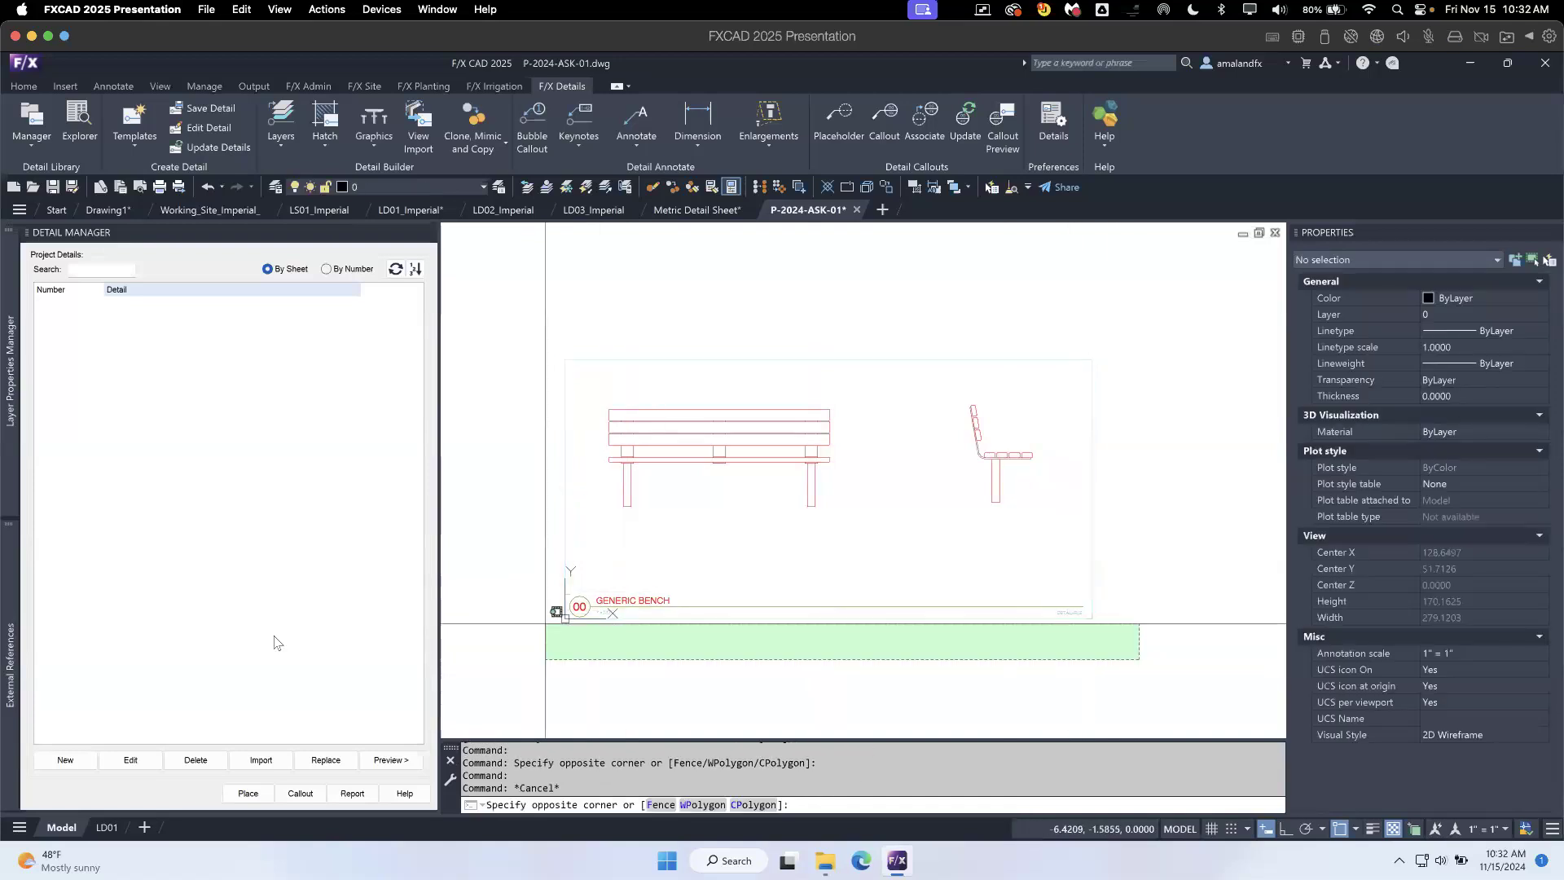
{"action": "left_click", "coordinate": [548, 541]}
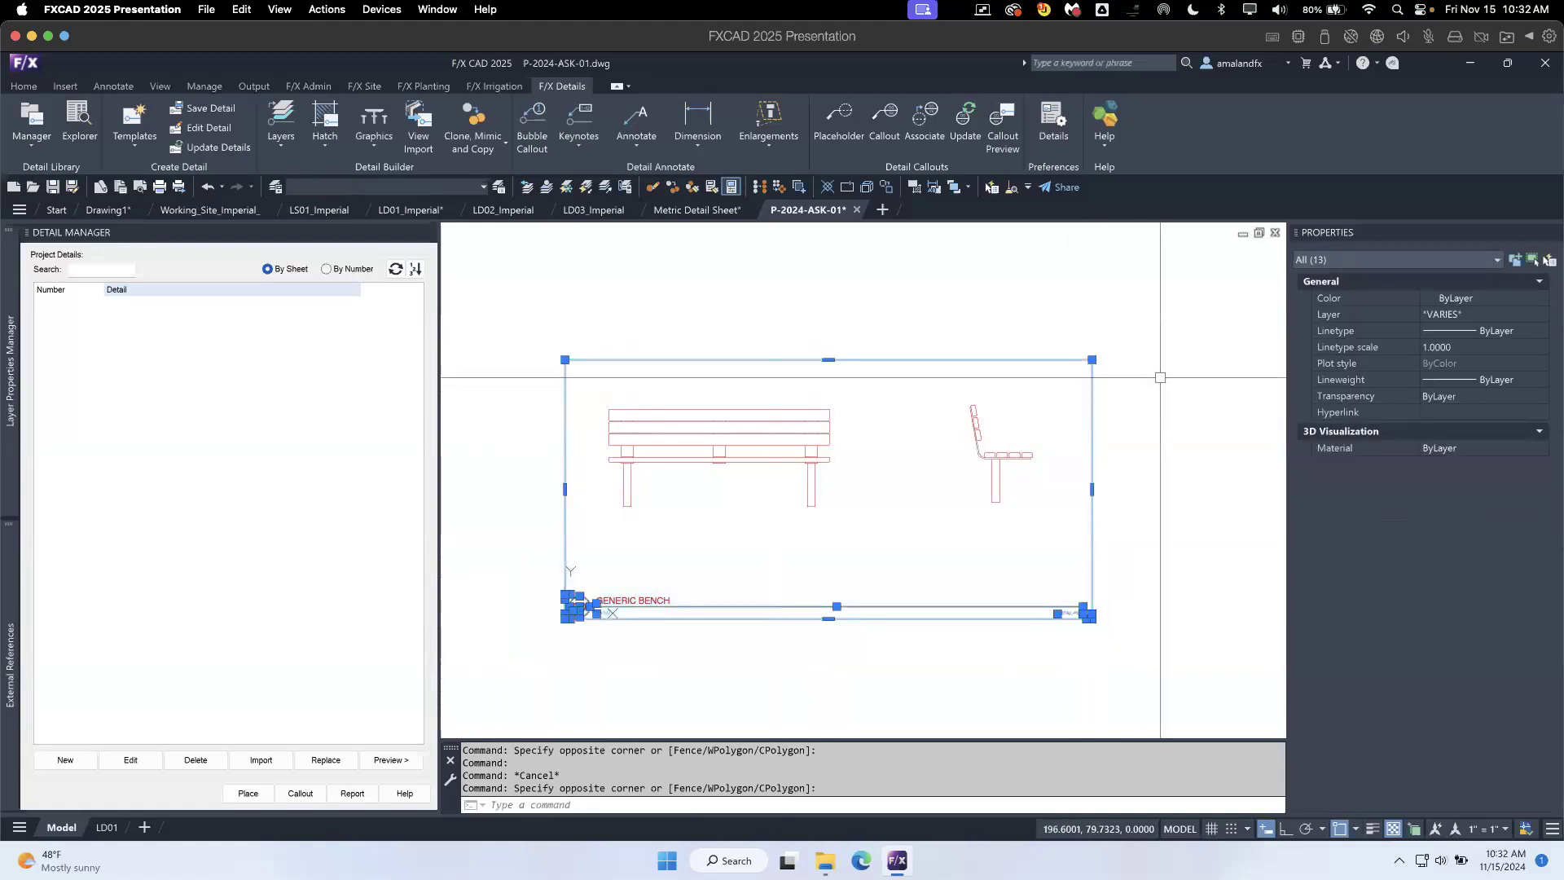
{"action": "middle_click_drag", "start_coordinate": [870, 650], "coordinate": [839, 645]}
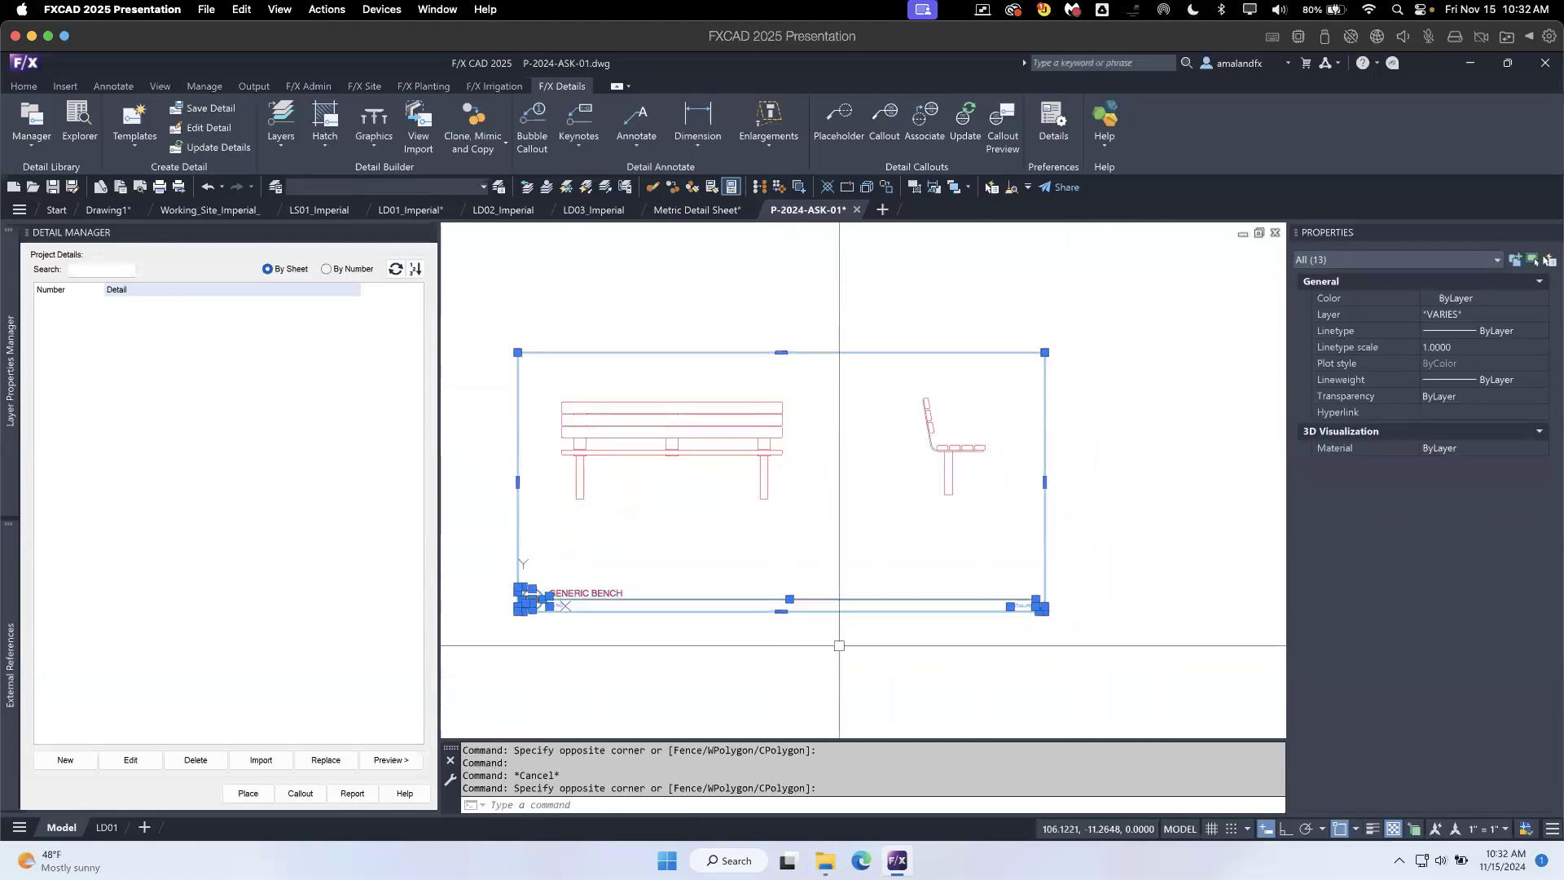
{"action": "type", "text": "m"}
{"action": "key", "text": "Return"}
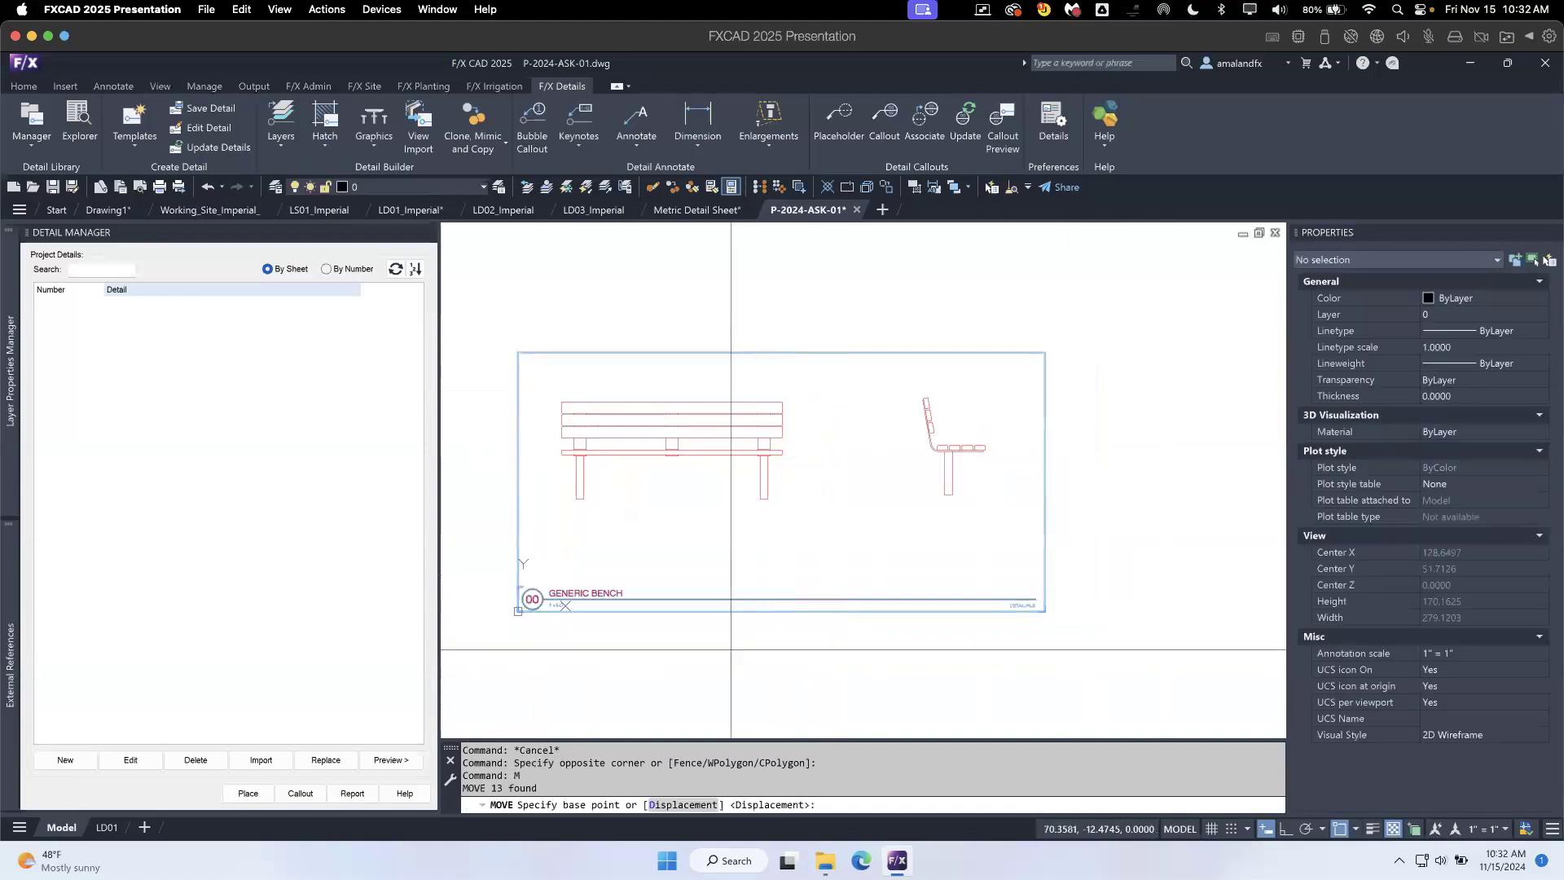
{"action": "left_click", "coordinate": [519, 611]}
{"action": "left_click", "coordinate": [1070, 606]}
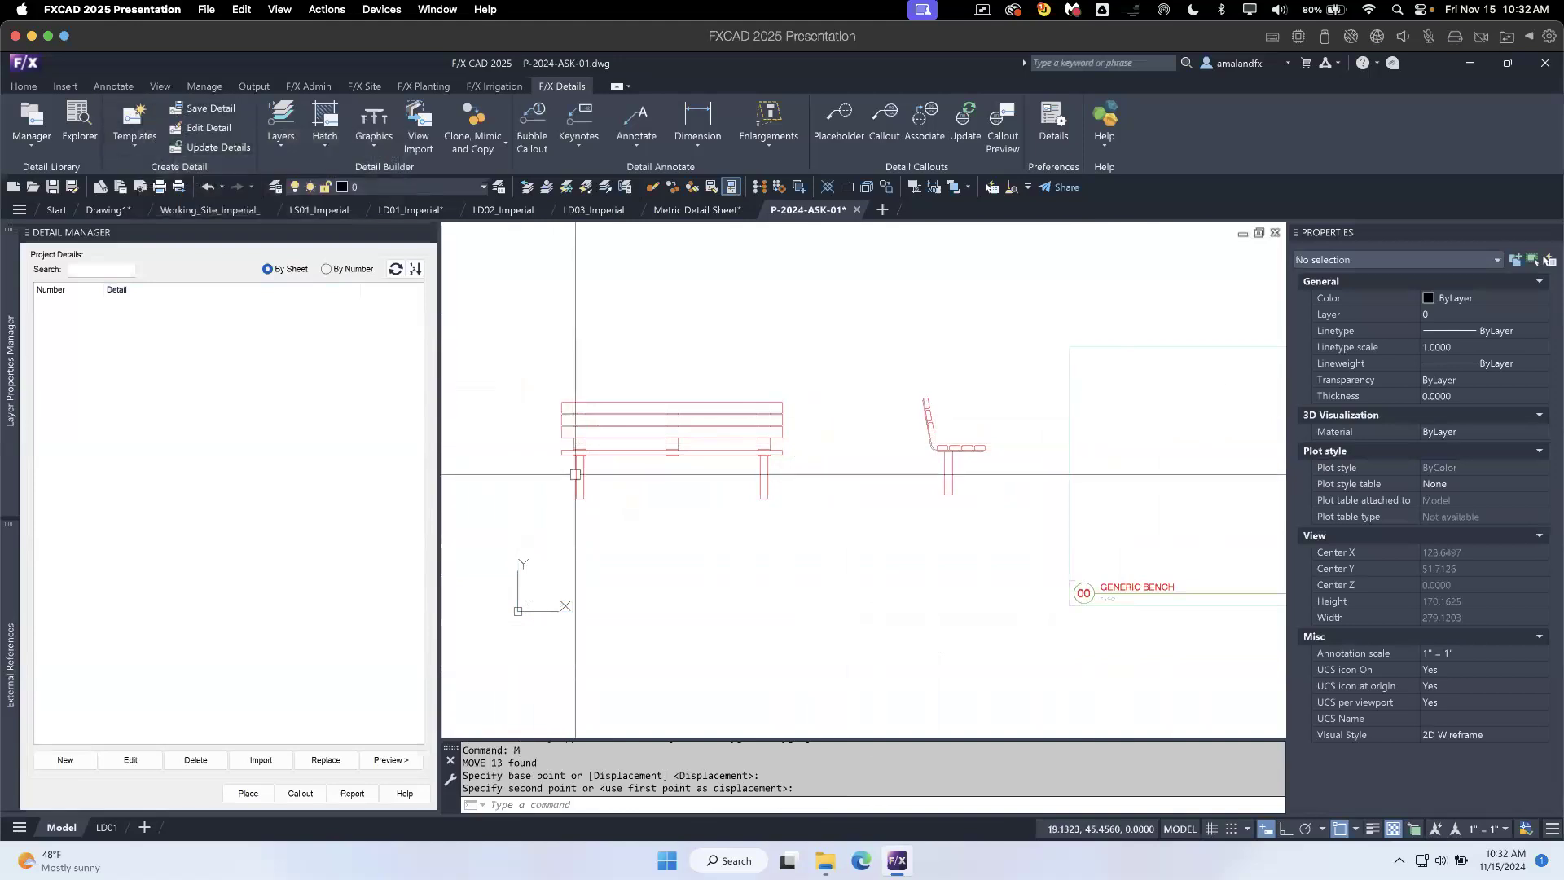
{"action": "type", "text": "di"}
{"action": "key", "text": "Return"}
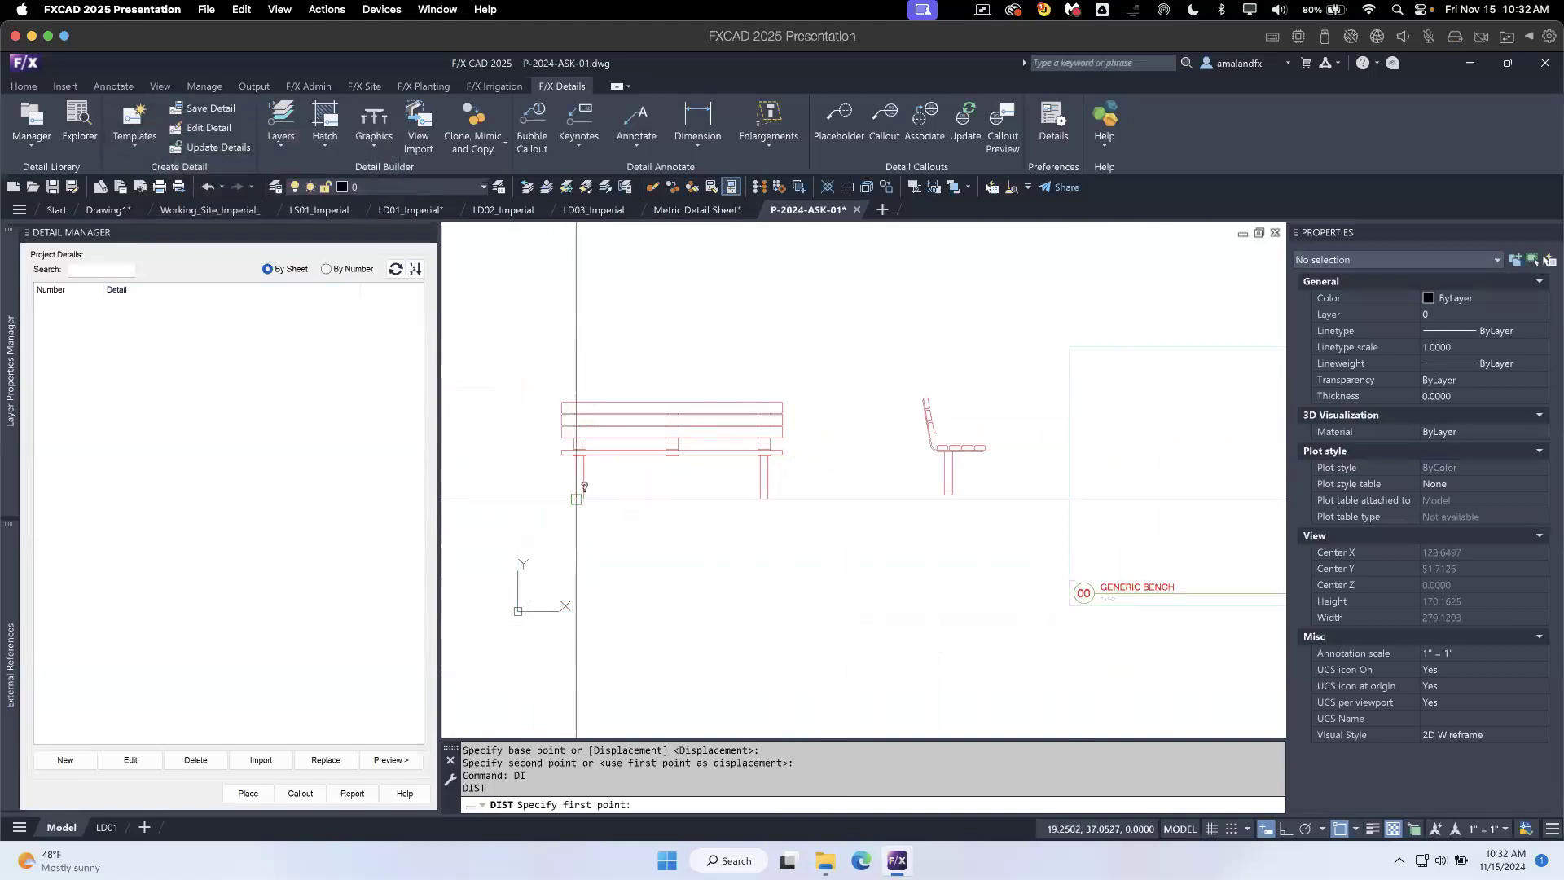
{"action": "left_click", "coordinate": [577, 500]}
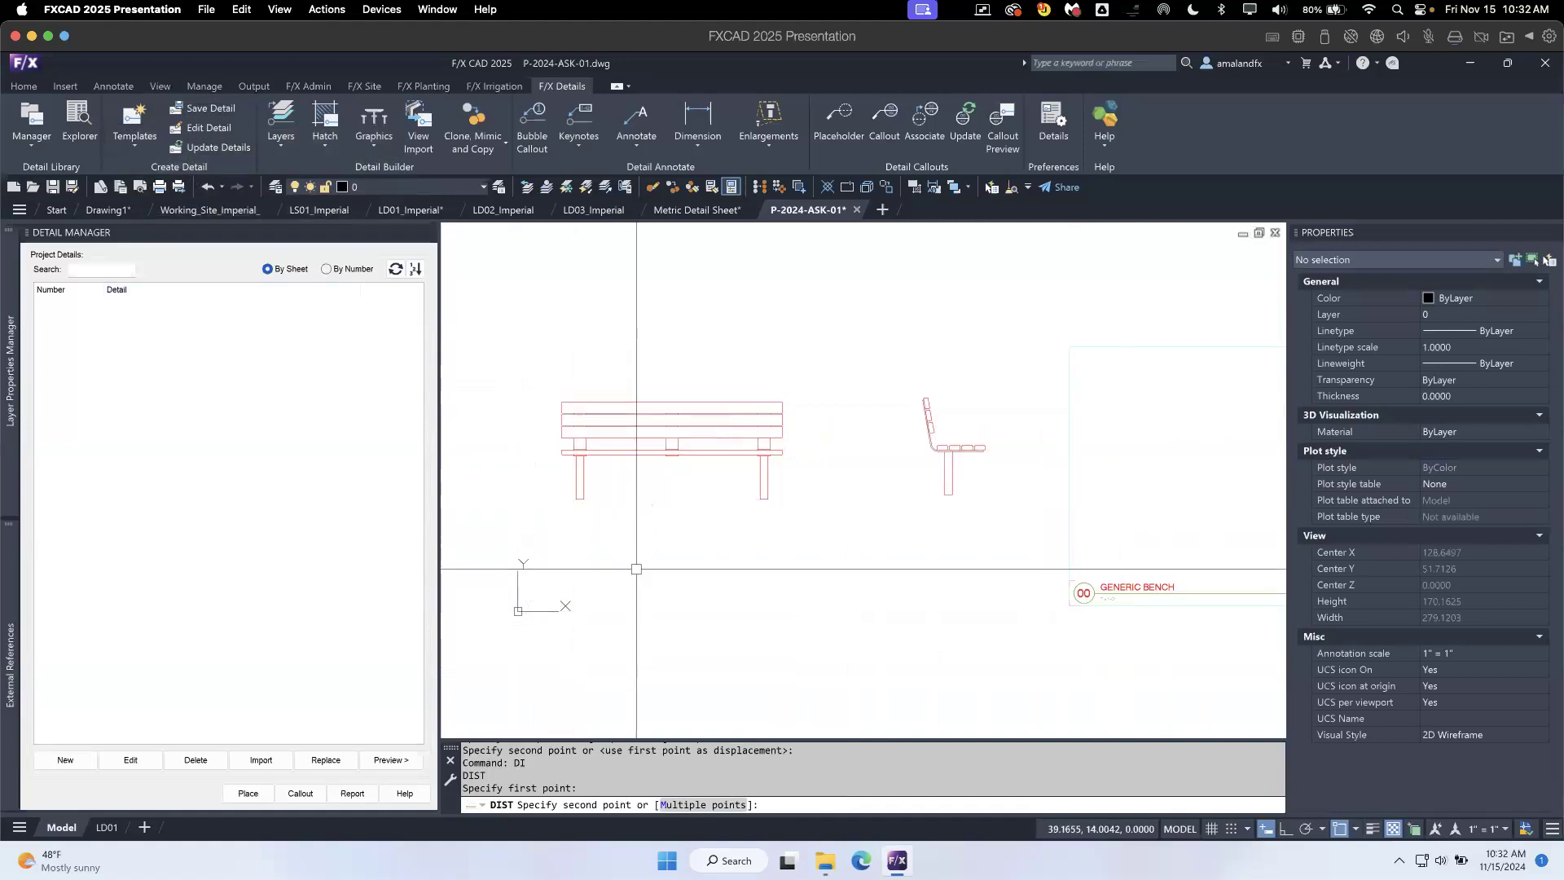
{"action": "key", "text": "Escape"}
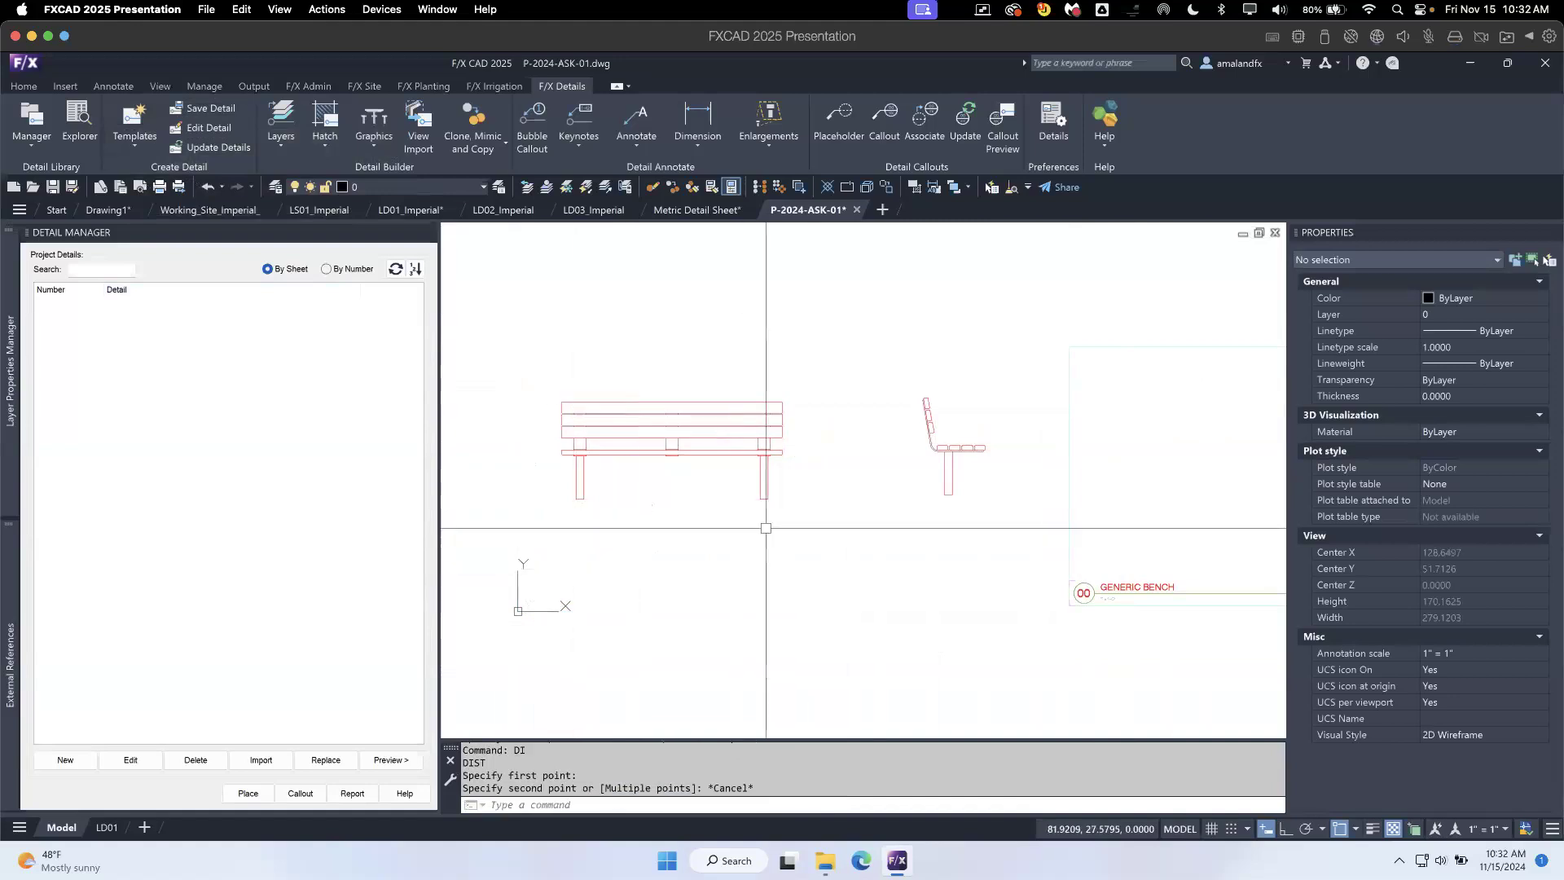
- Insert a size 2A imperial detail template at 1" = 1'-0" scale around the bench linework
{"action": "left_click", "coordinate": [143, 122]}
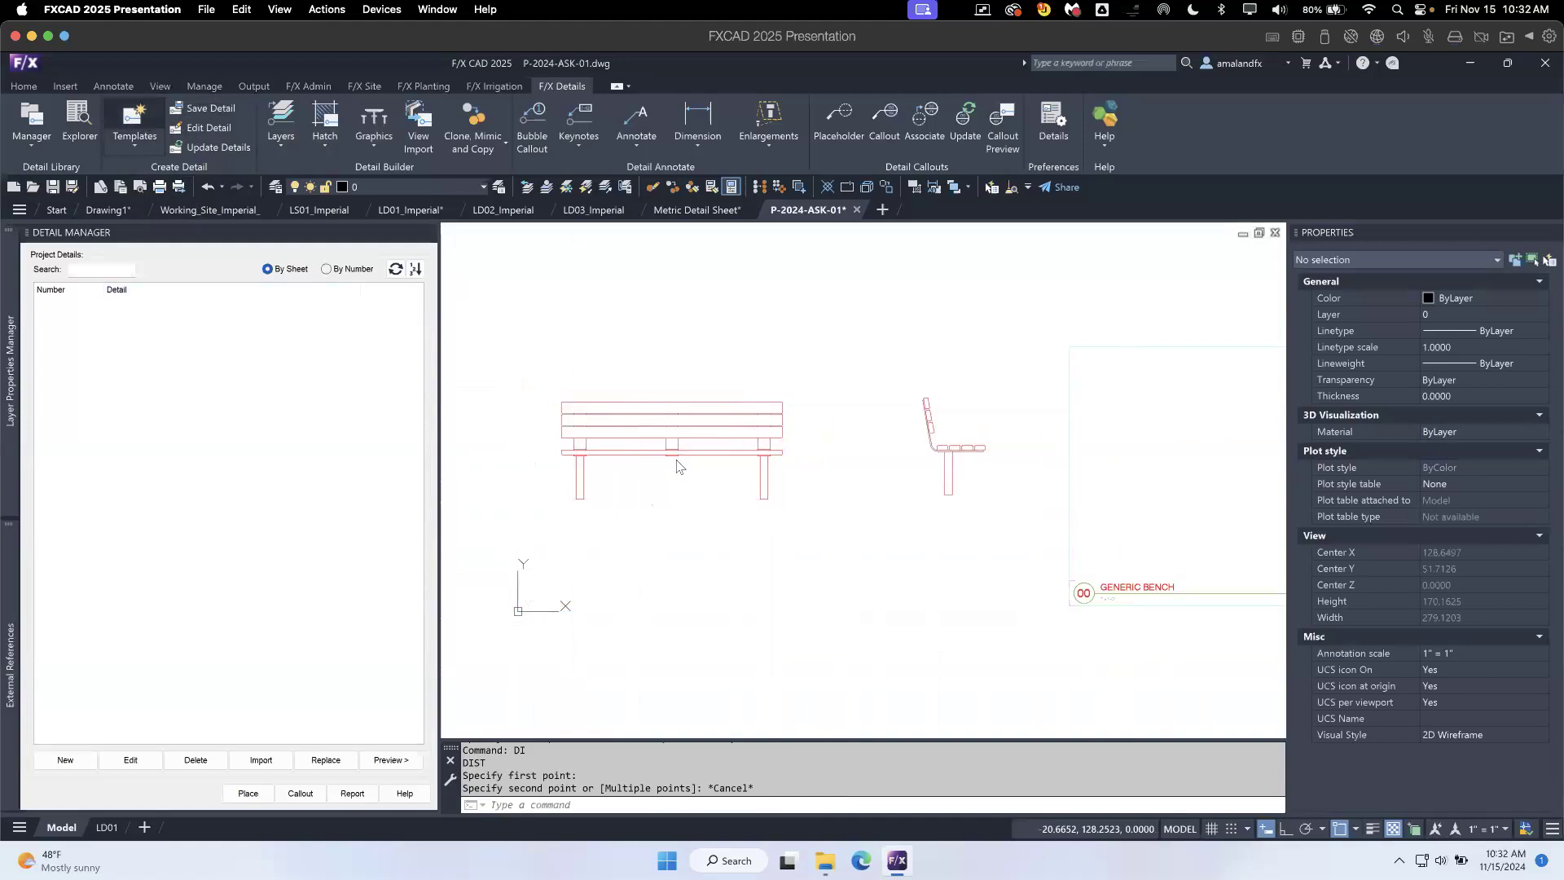
{"action": "left_click", "coordinate": [690, 380]}
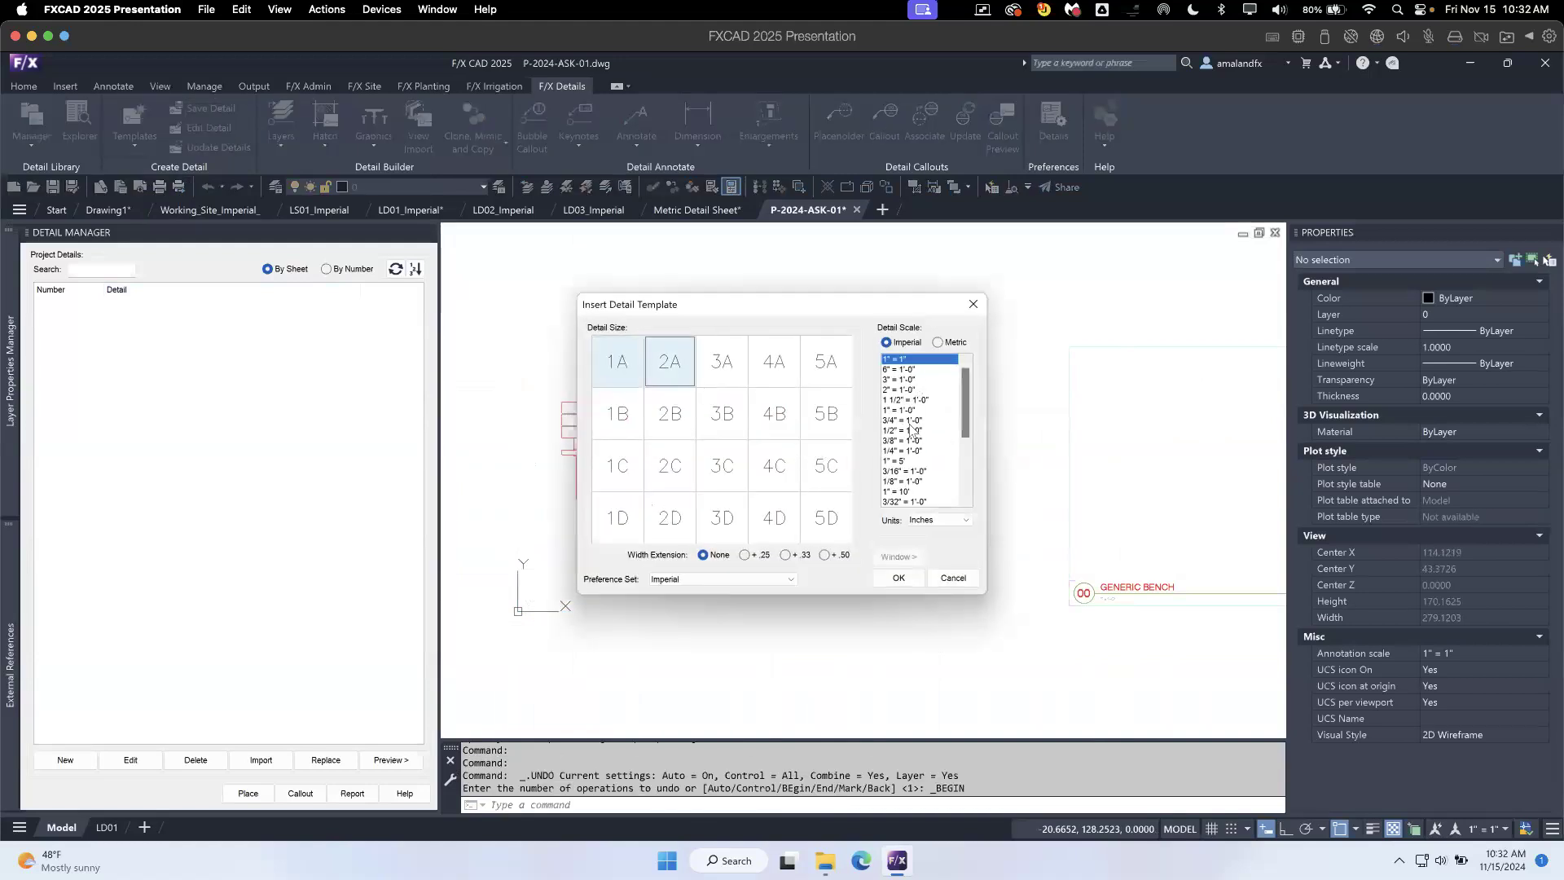
{"action": "left_click", "coordinate": [903, 420]}
{"action": "left_click", "coordinate": [898, 578]}
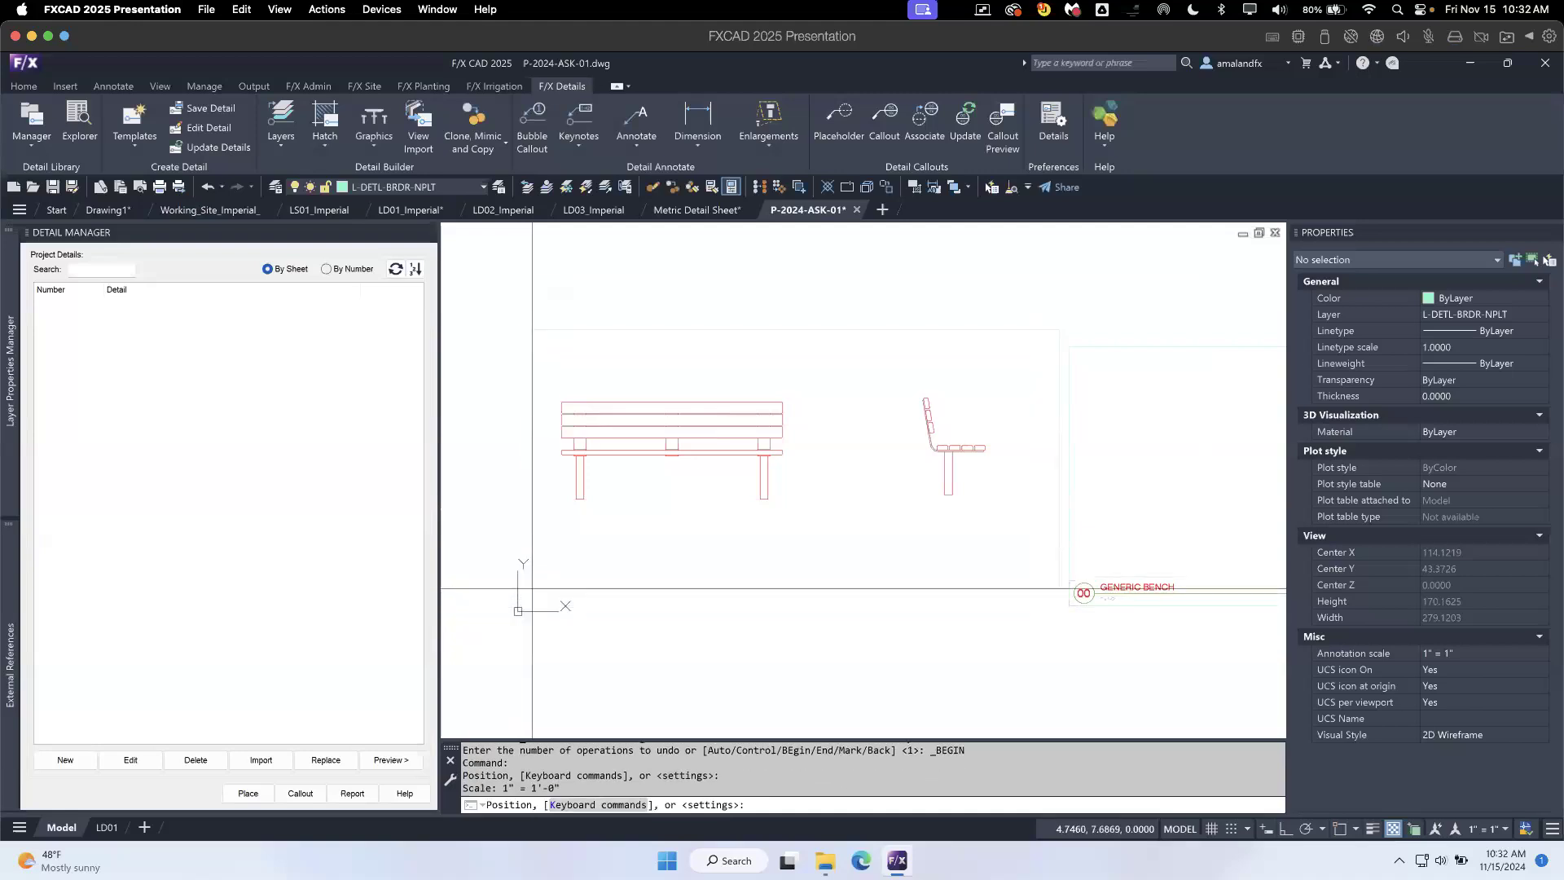
{"action": "left_click", "coordinate": [532, 591]}
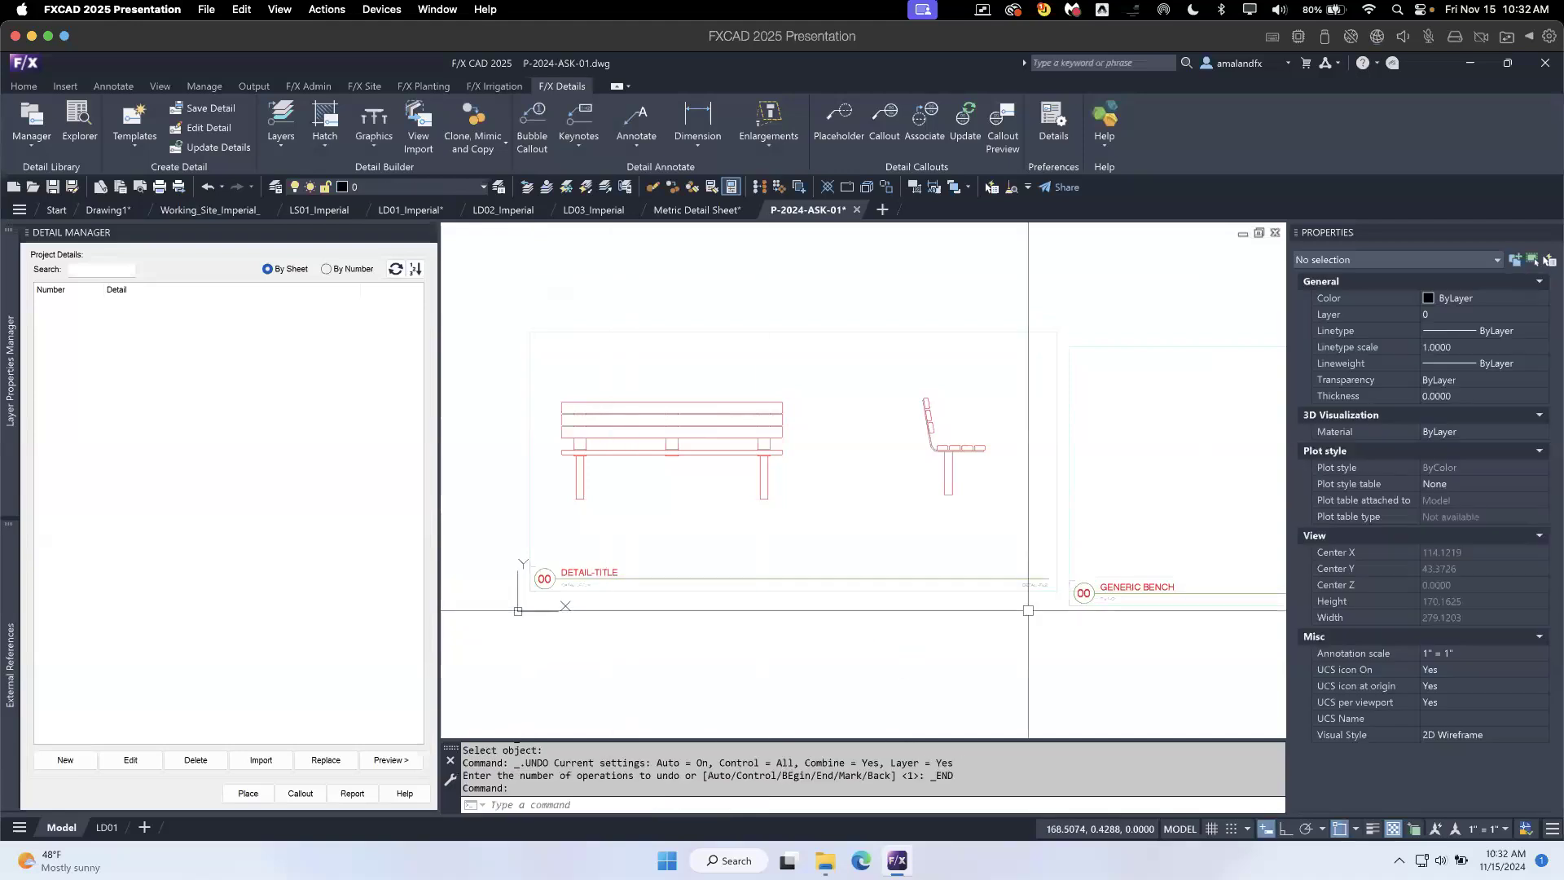
- Move the new detail template by its lower-left border corner to the origin at 0,0
{"action": "left_click", "coordinate": [1063, 597]}
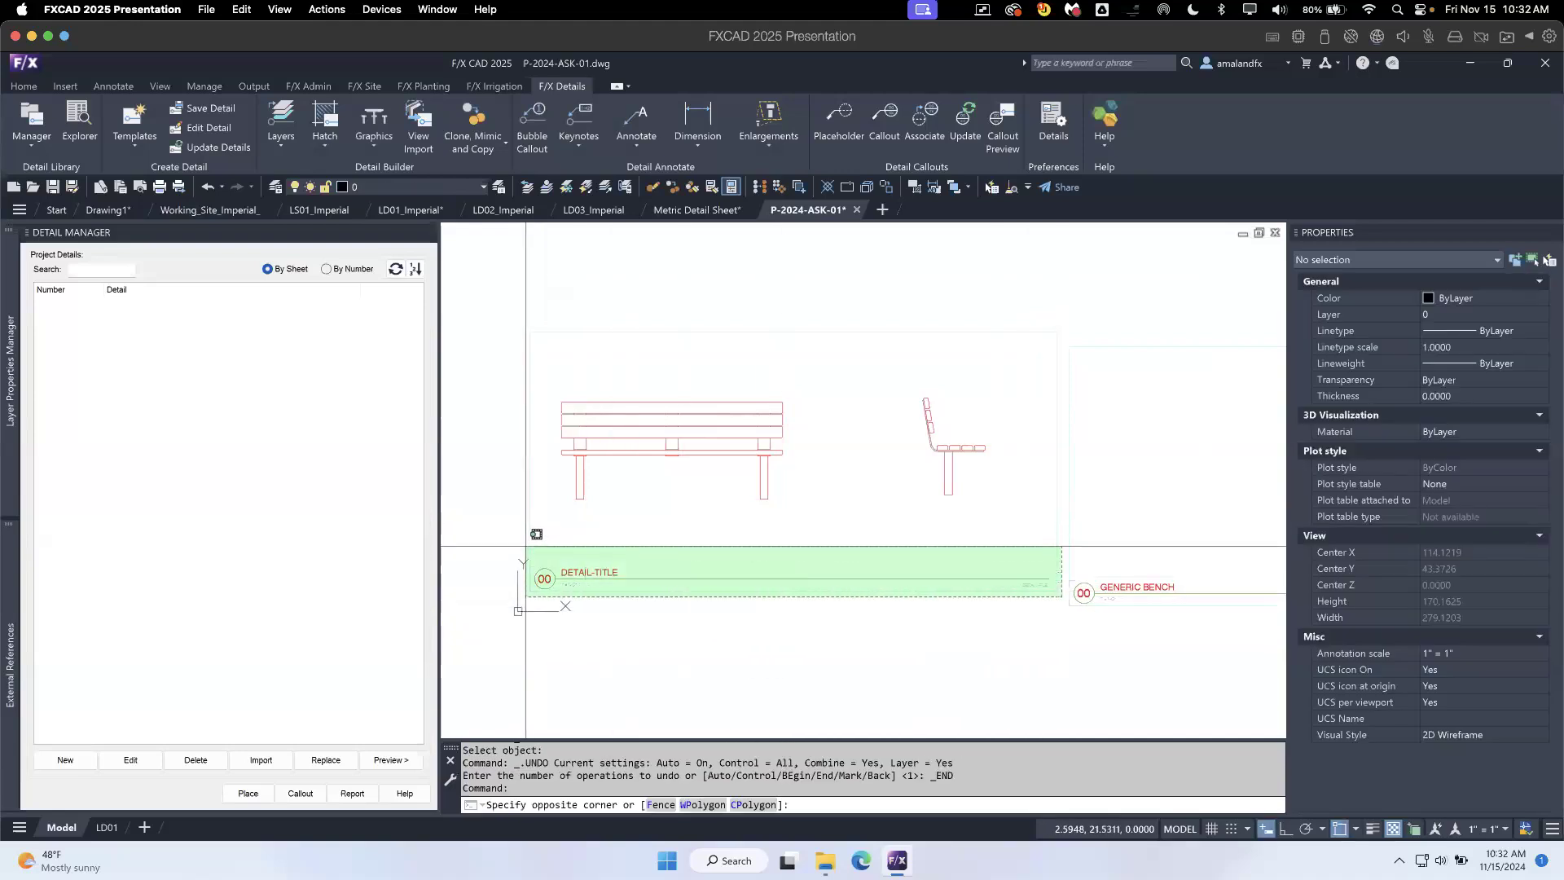
{"action": "left_click", "coordinate": [525, 546]}
{"action": "type", "text": "m"}
{"action": "key", "text": "Return"}
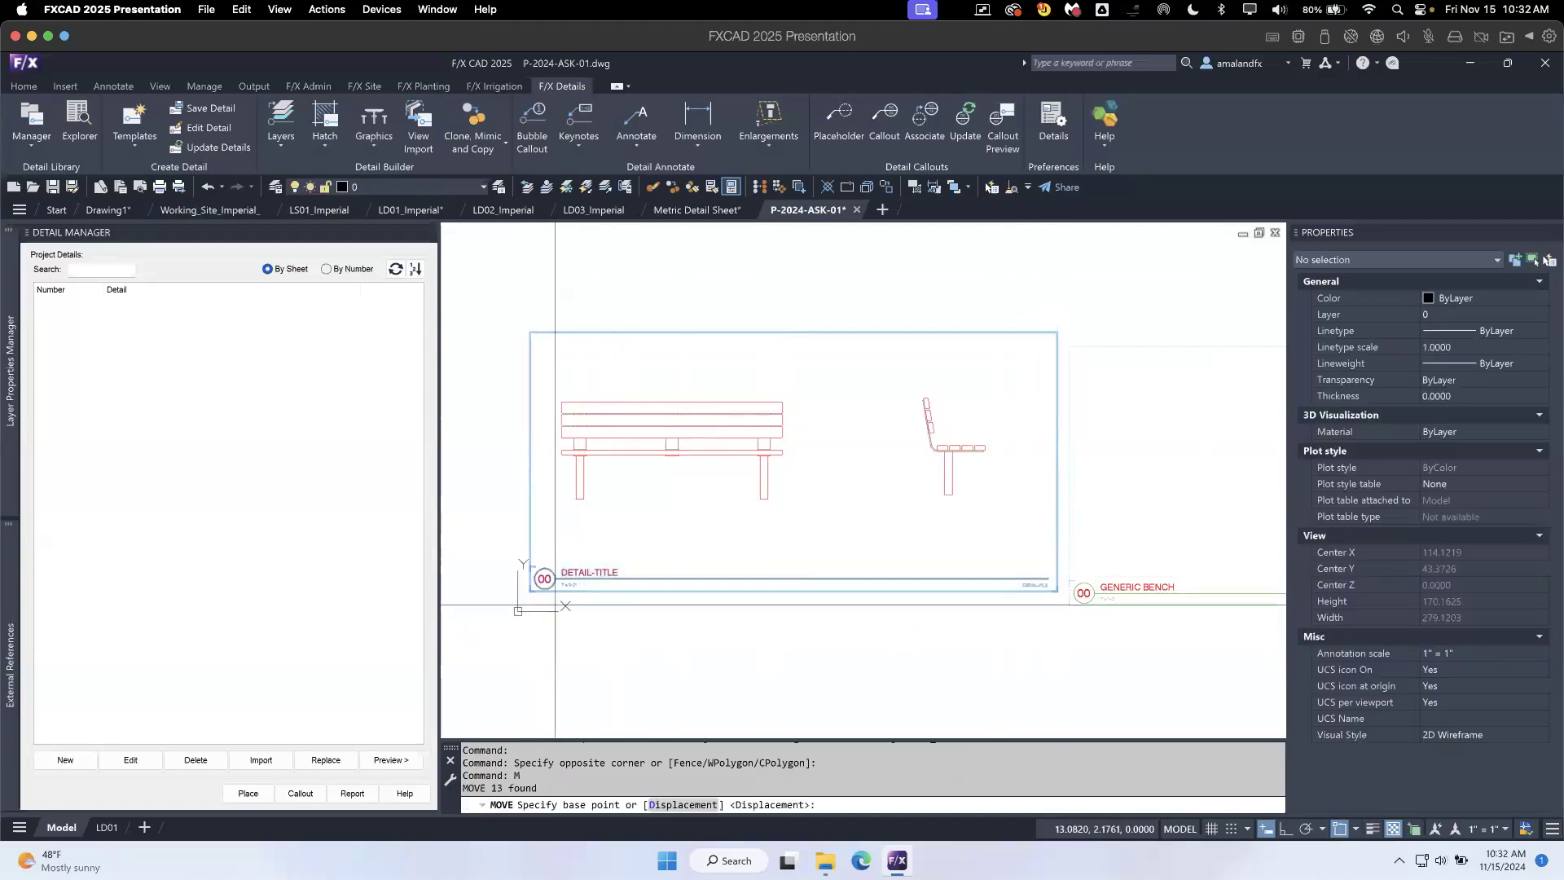
{"action": "left_click", "coordinate": [529, 592]}
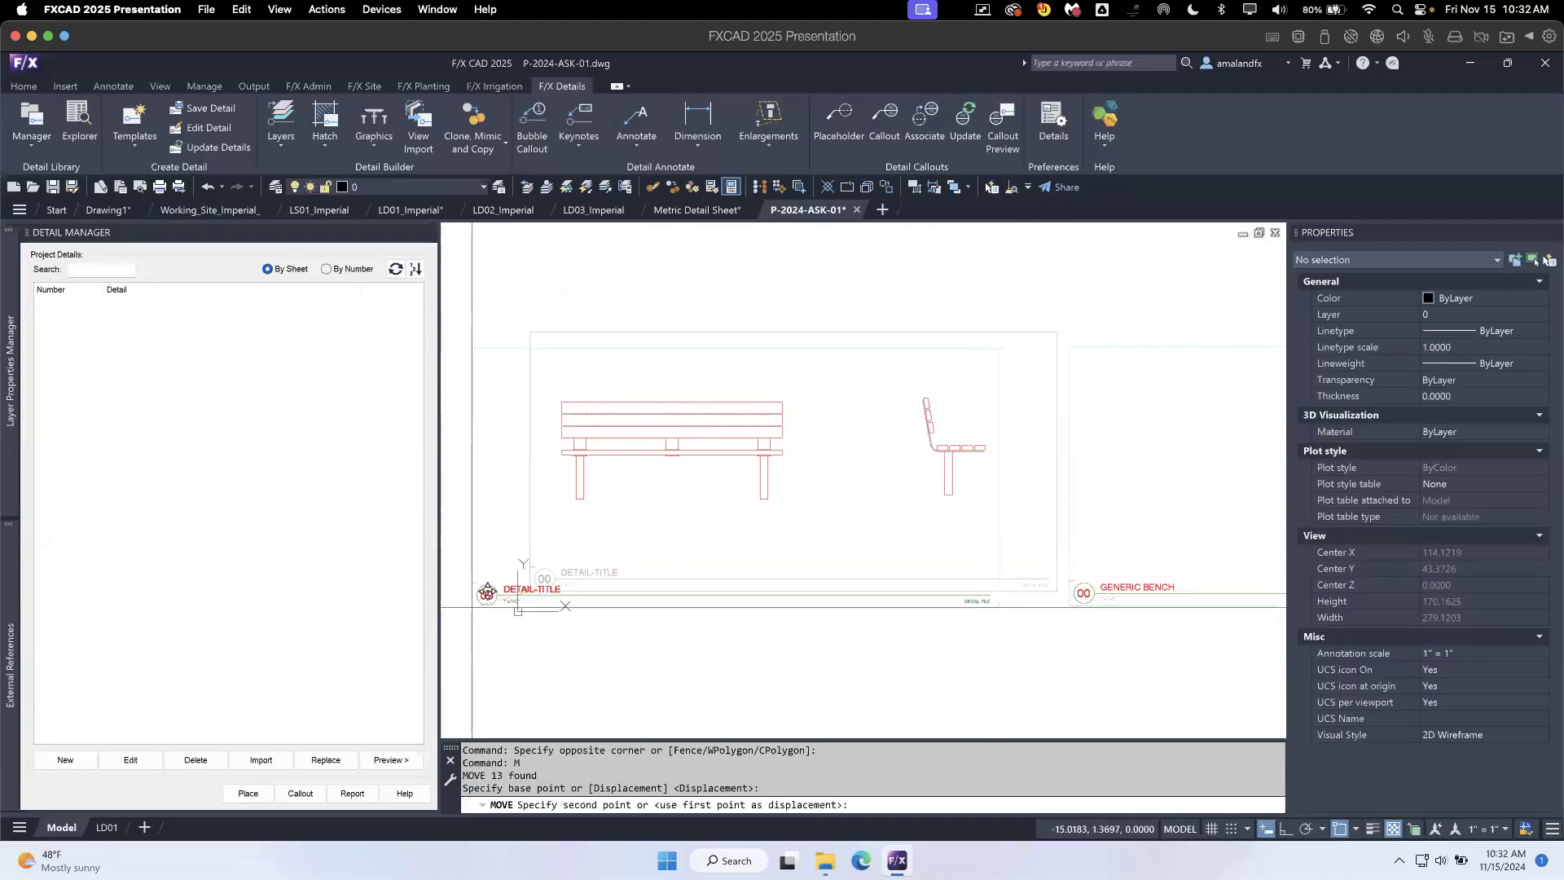
{"action": "type", "text": "0,0"}
{"action": "key", "text": "Return"}
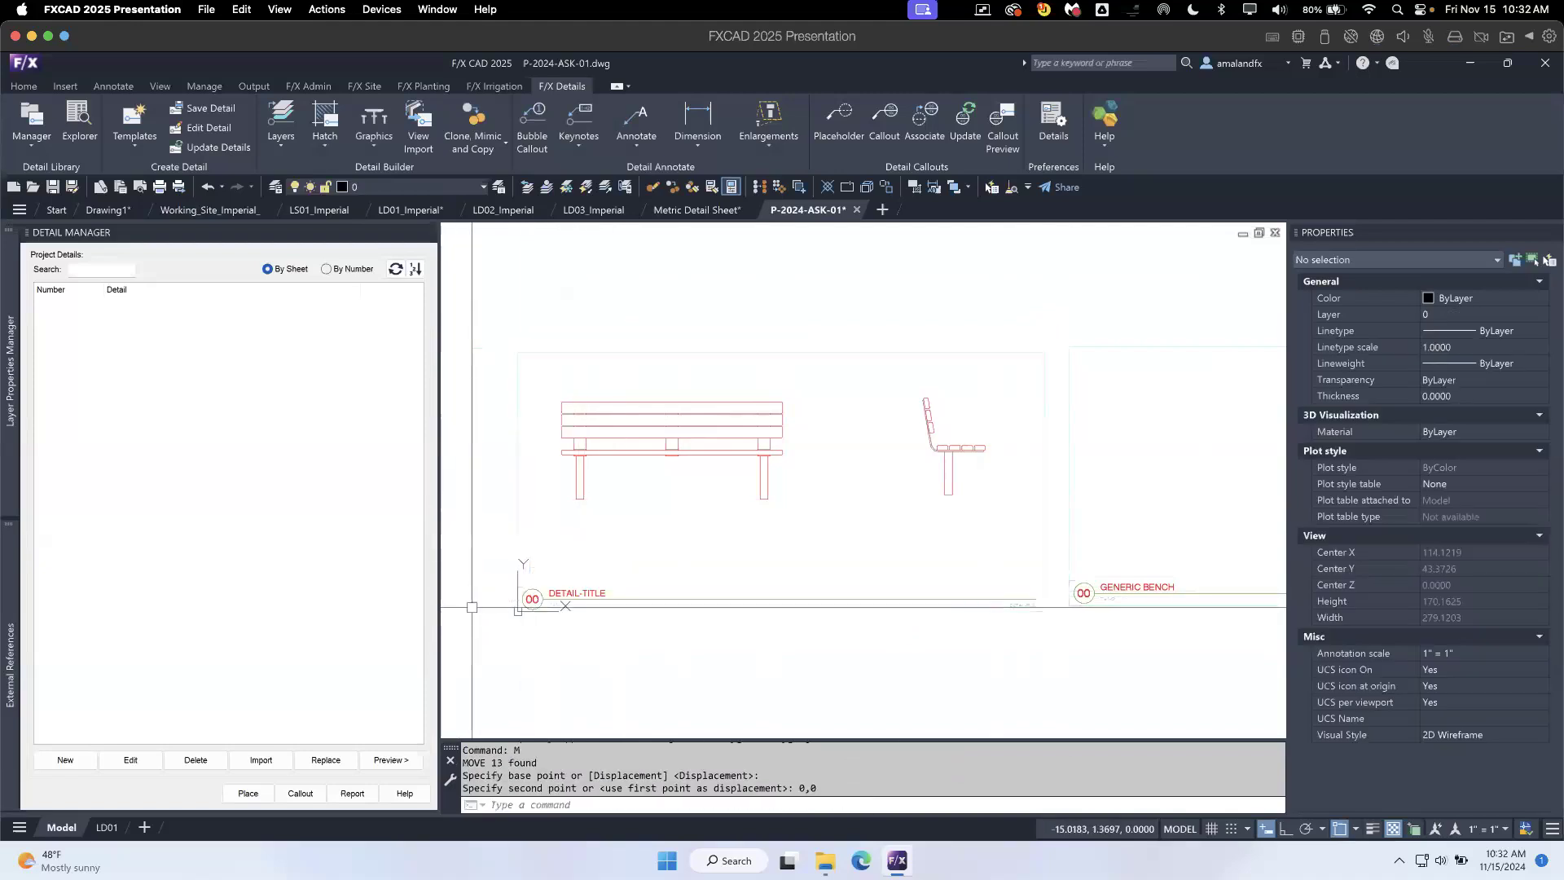
- Copy the title GENERIC BENCH from the old template and paste it over the new template's DETAIL-TITLE text
{"action": "double_click", "coordinate": [1166, 588]}
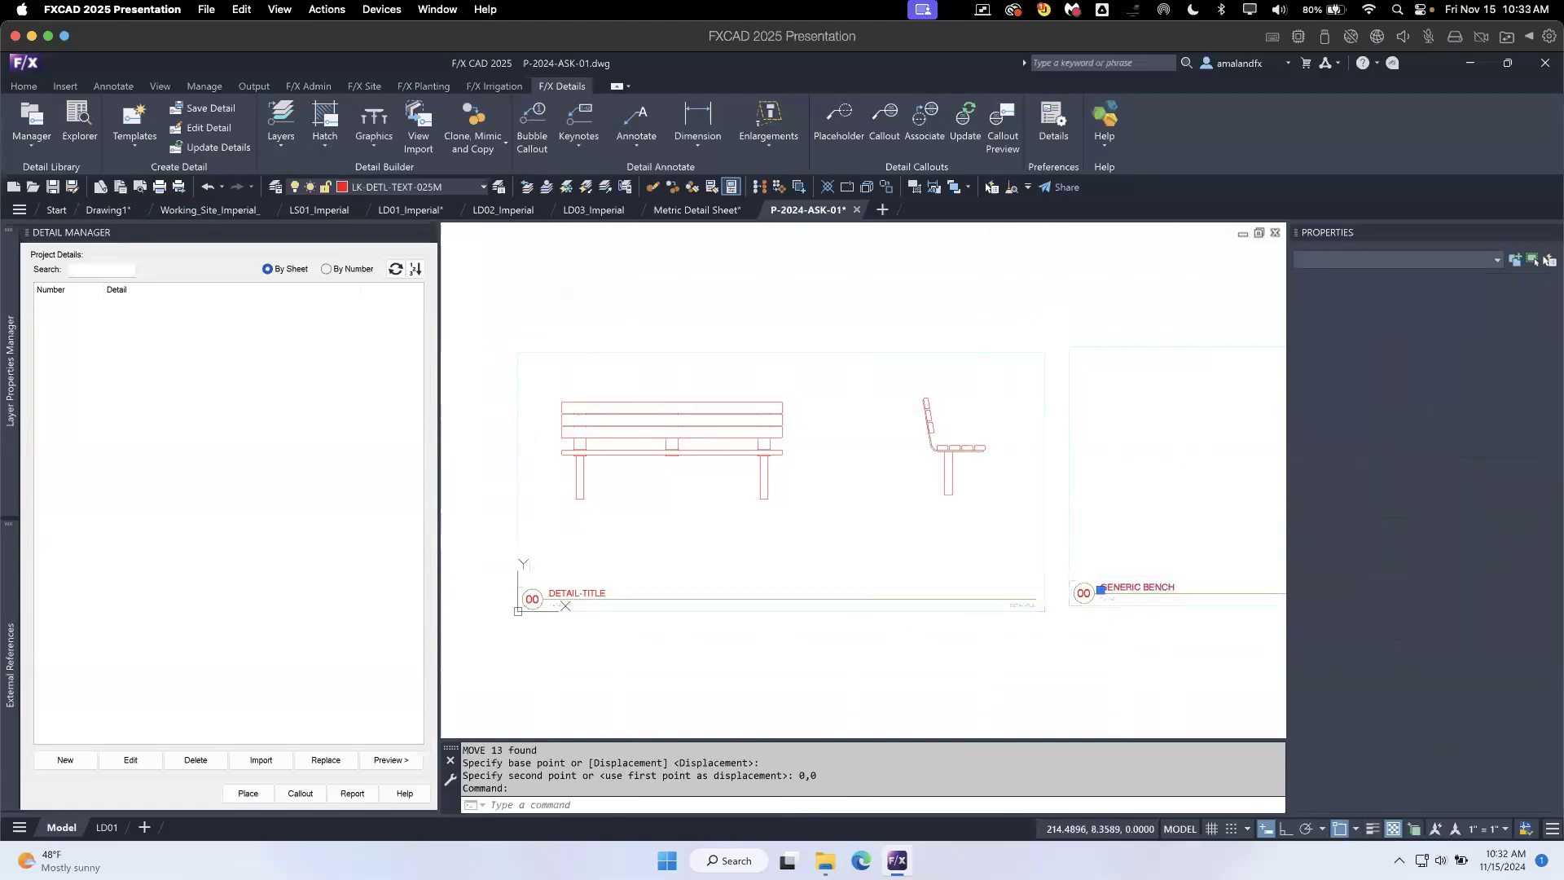
{"action": "left_click", "coordinate": [1173, 588]}
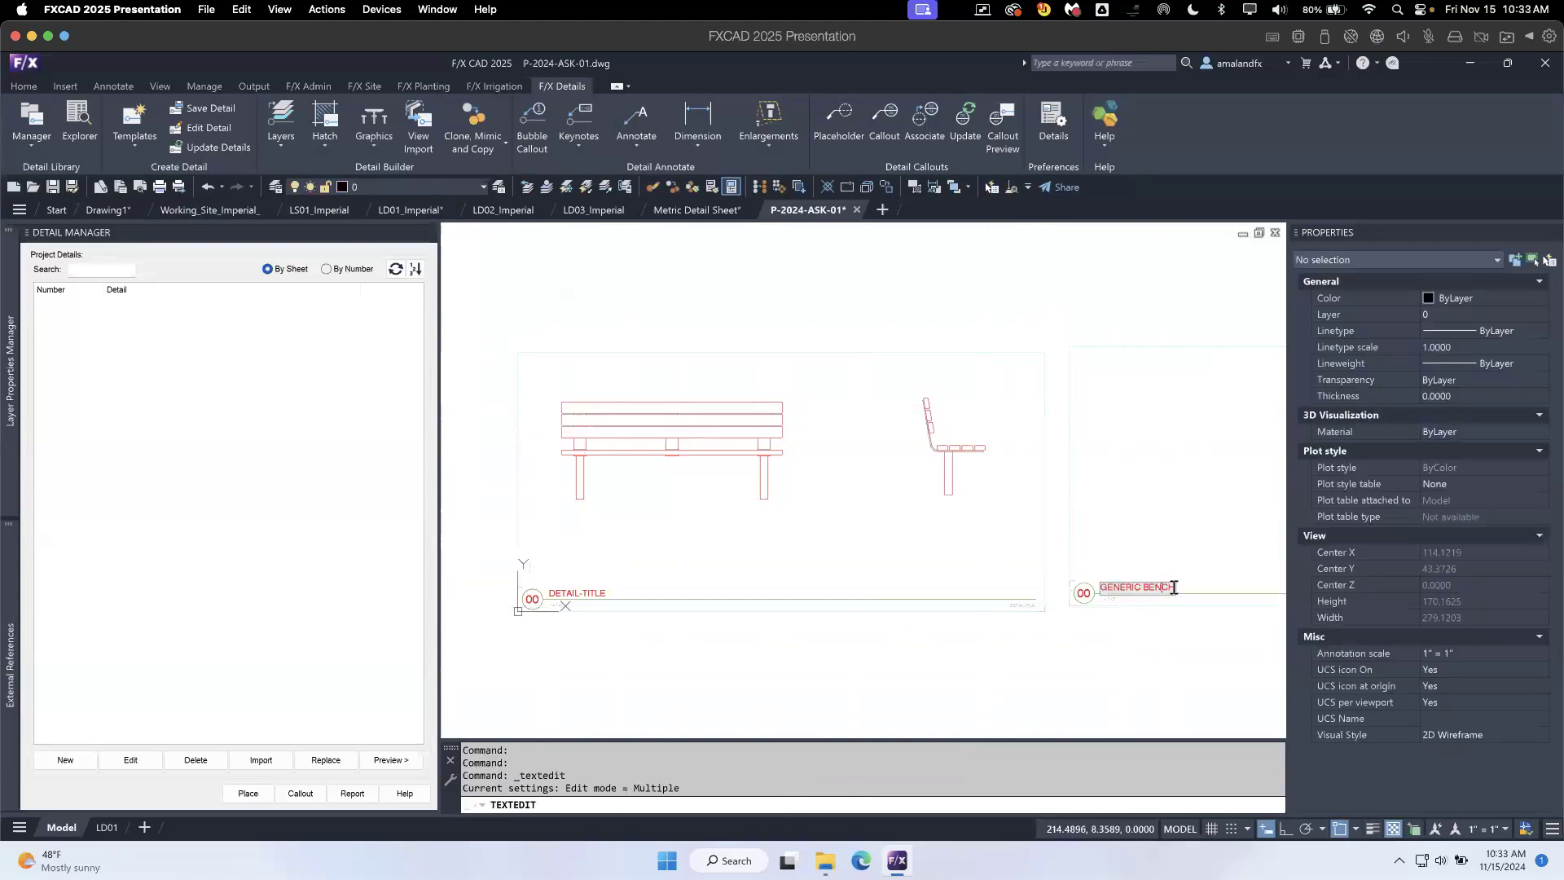
{"action": "left_click_drag", "start_coordinate": [1174, 587], "coordinate": [1084, 594]}
{"action": "key", "text": "ctrl+c"}
{"action": "left_click", "coordinate": [717, 632]}
{"action": "left_click", "coordinate": [603, 597]}
{"action": "key", "text": "ctrl+v"}
{"action": "key", "text": "Return"}
{"action": "key", "text": "Return"}
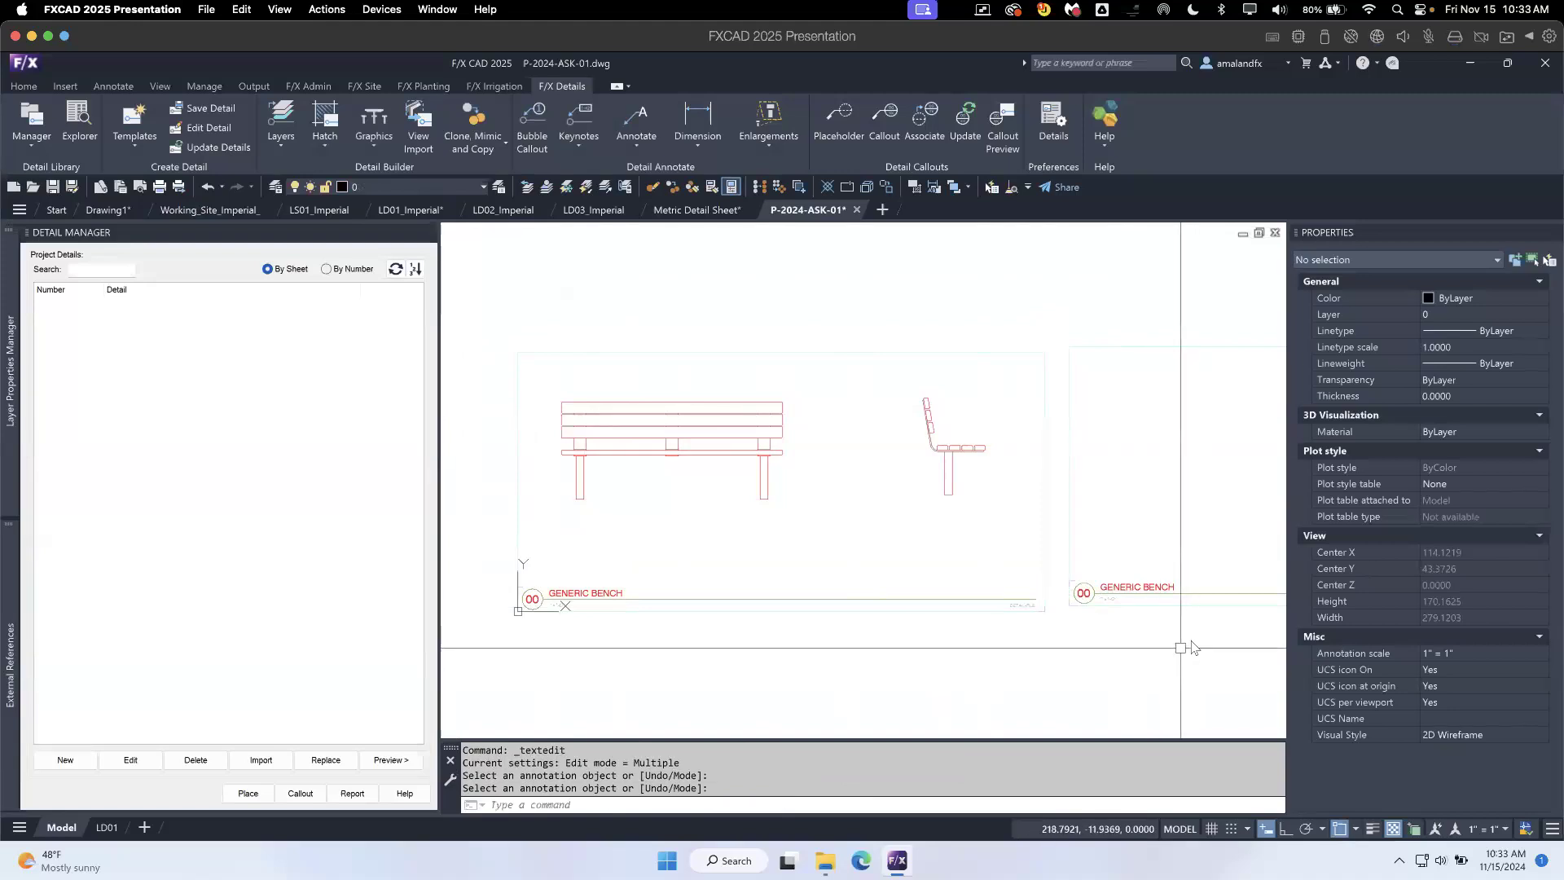
- Erase the old template beside the bench detail
{"action": "scroll", "coordinate": [1013, 601], "scroll_direction": "down", "scroll_amount": 5}
{"action": "left_click", "coordinate": [959, 599]}
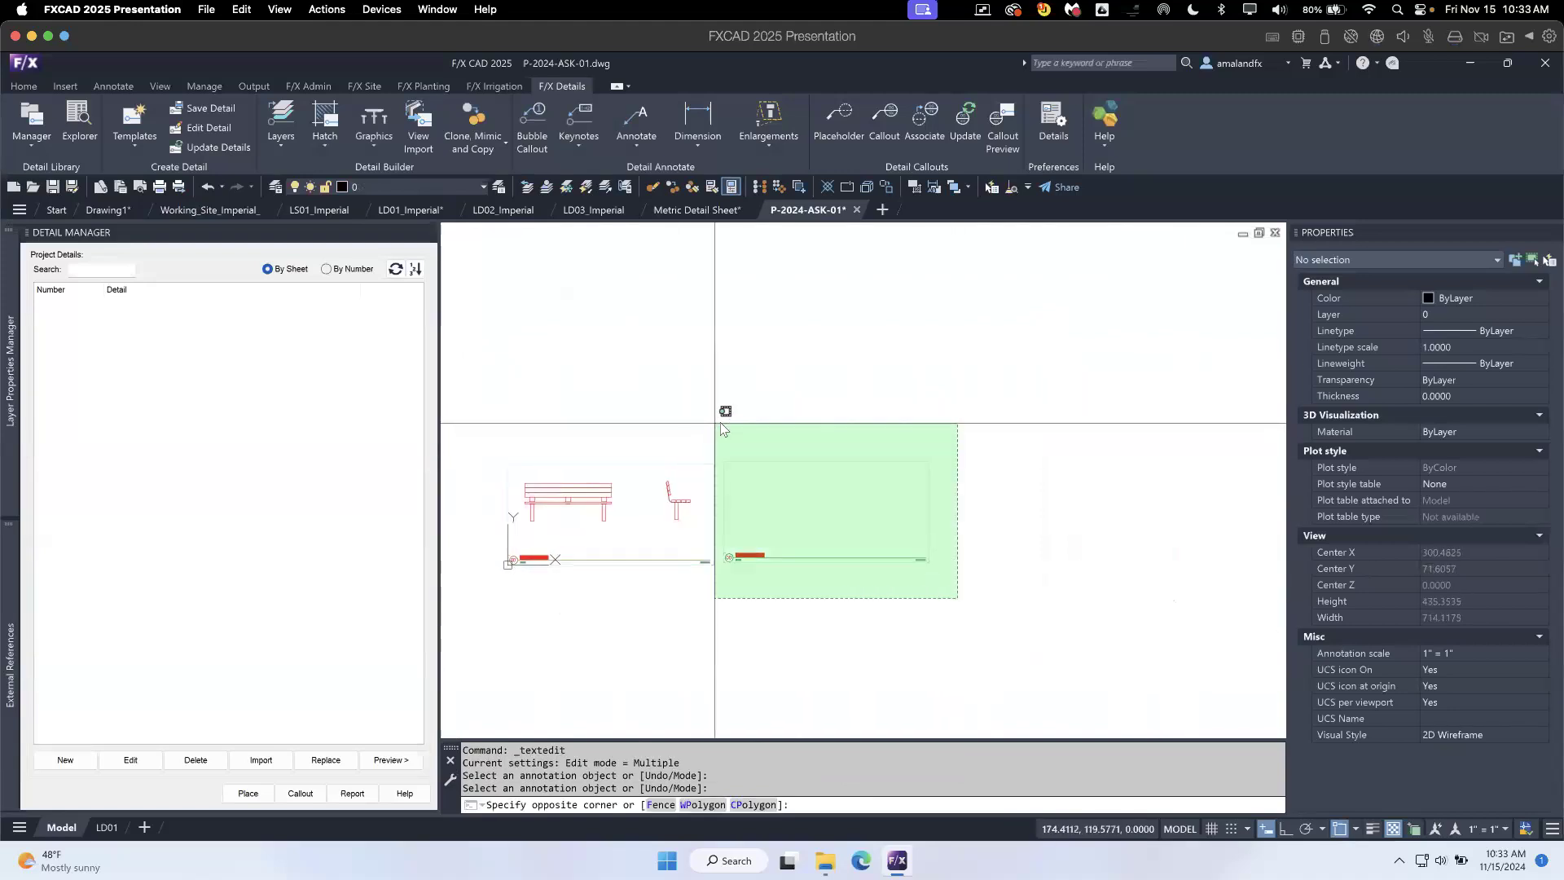
{"action": "left_click", "coordinate": [720, 422]}
{"action": "key", "text": "Delete"}
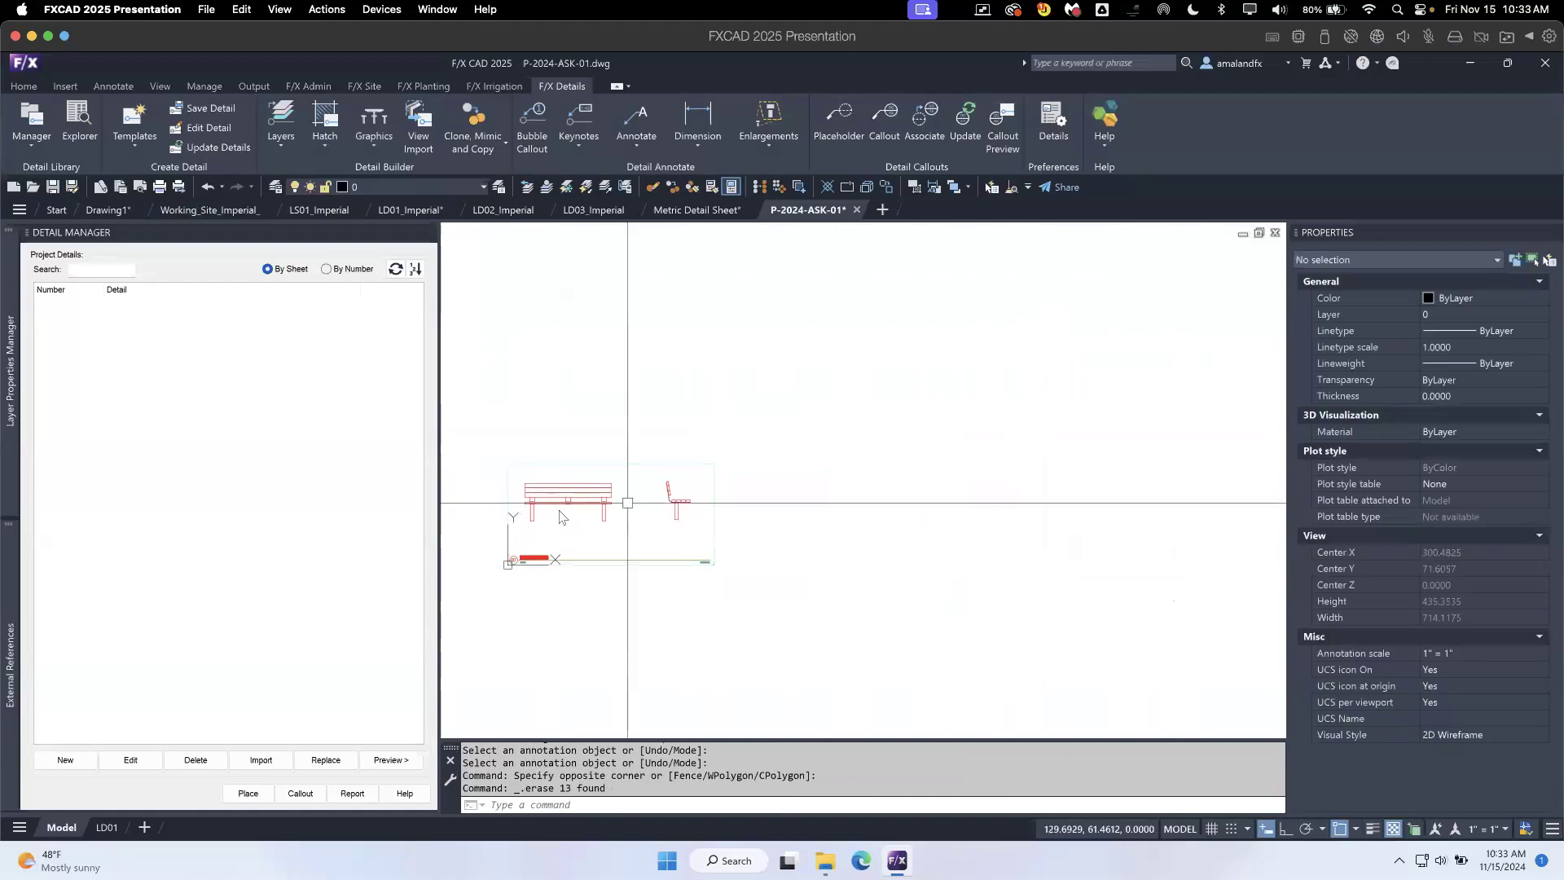
{"action": "scroll", "coordinate": [594, 516], "scroll_direction": "up", "scroll_amount": 8}
{"action": "scroll", "coordinate": [731, 538], "scroll_direction": "down", "scroll_amount": 5}
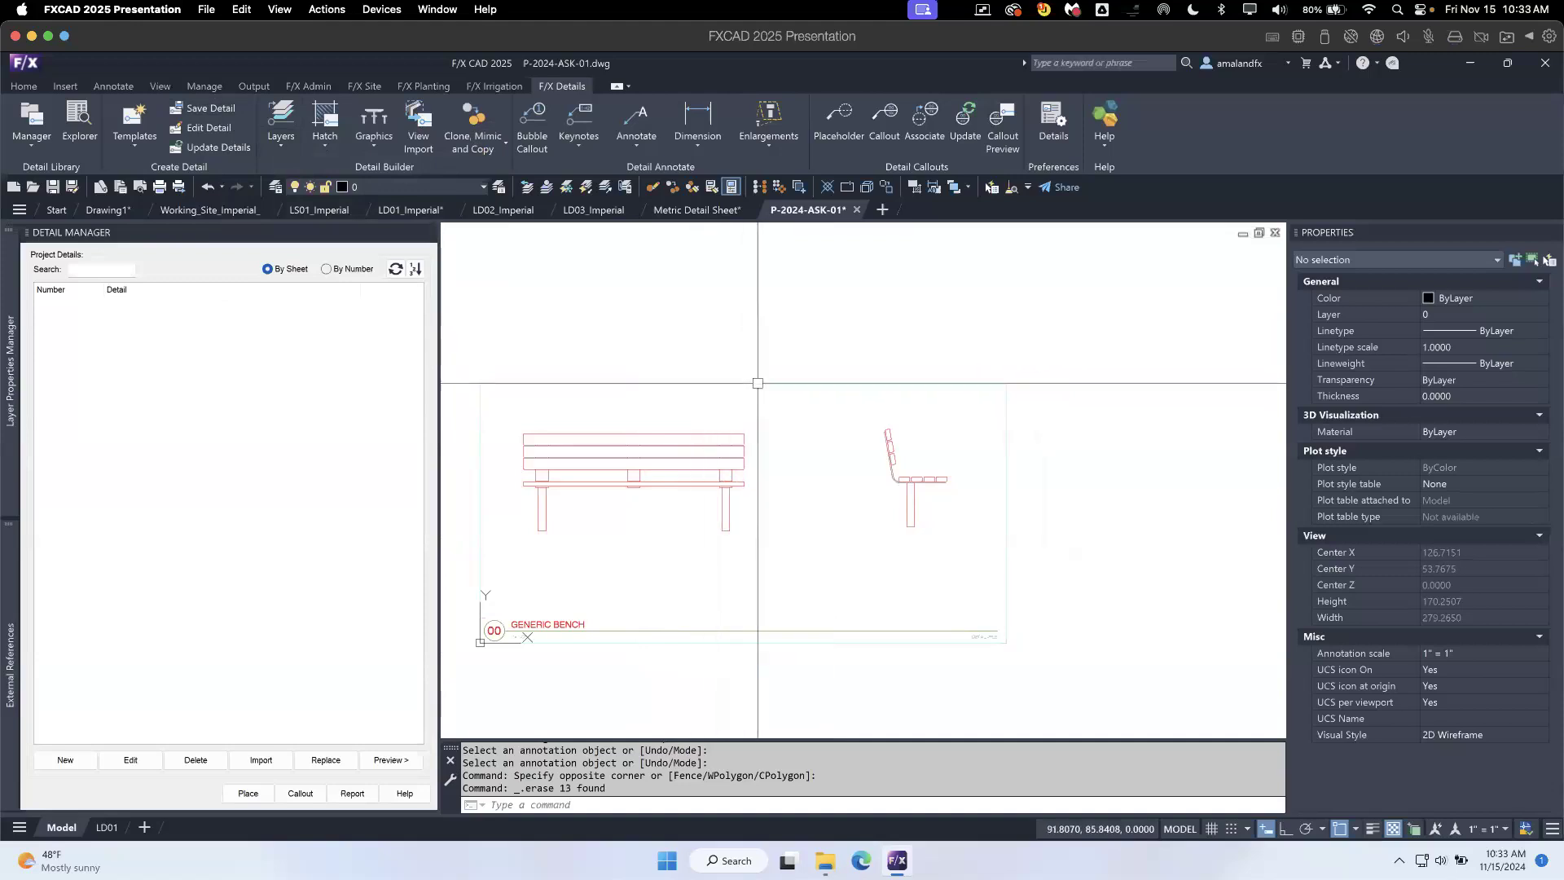
- Switch to the Webinar AUA Details presentation in Chrome and present from the "Our Envisioned Future of Detail Tools" slide
{"action": "key", "text": "ctrl+Up"}
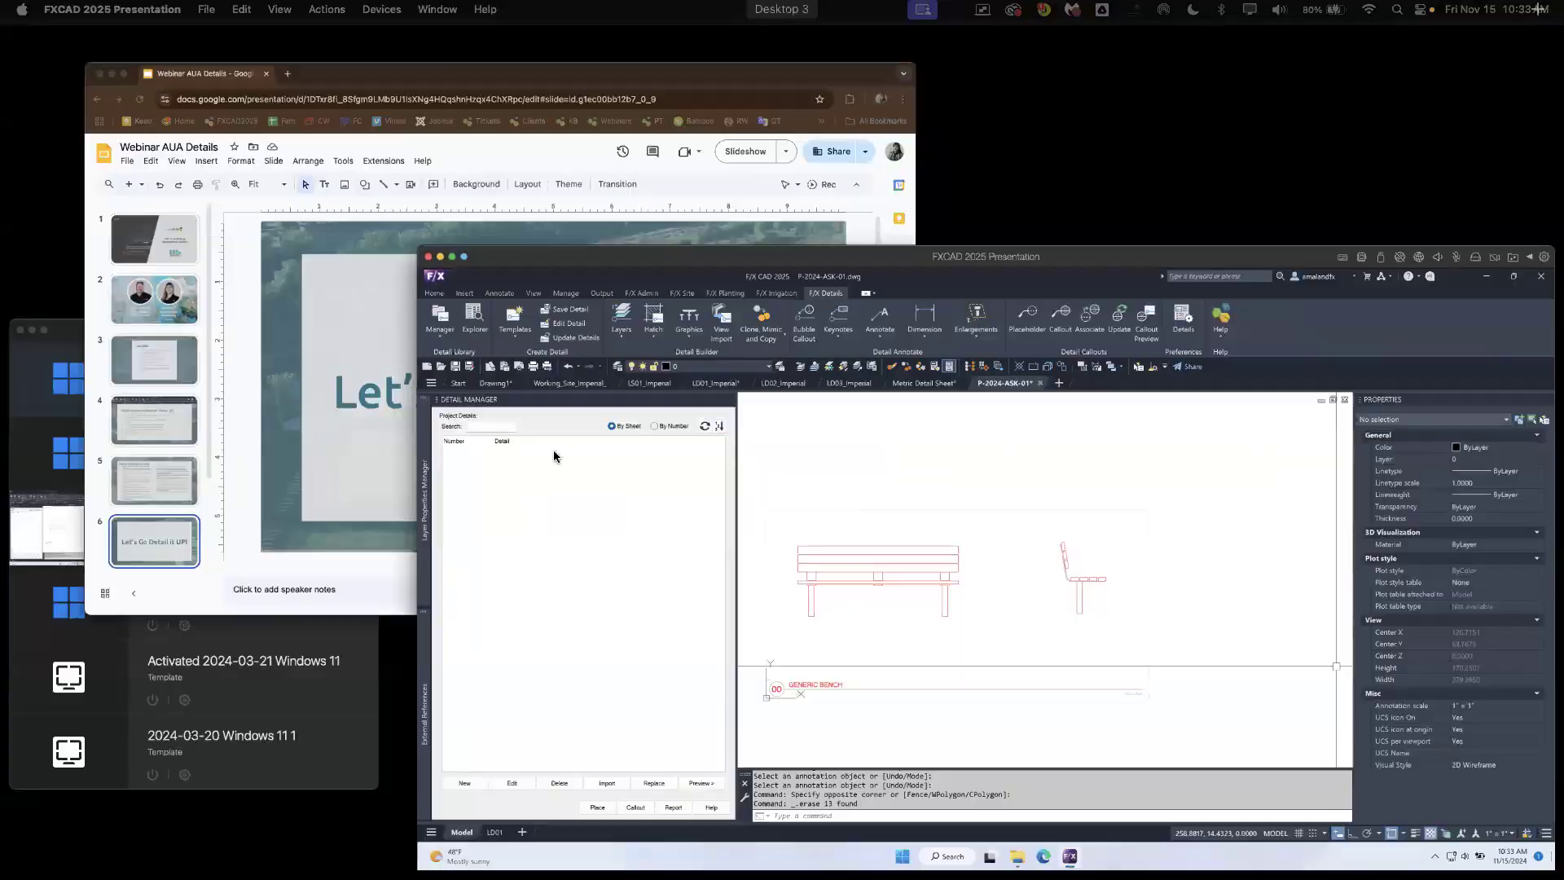
{"action": "left_click", "coordinate": [495, 375]}
{"action": "key", "text": "Down"}
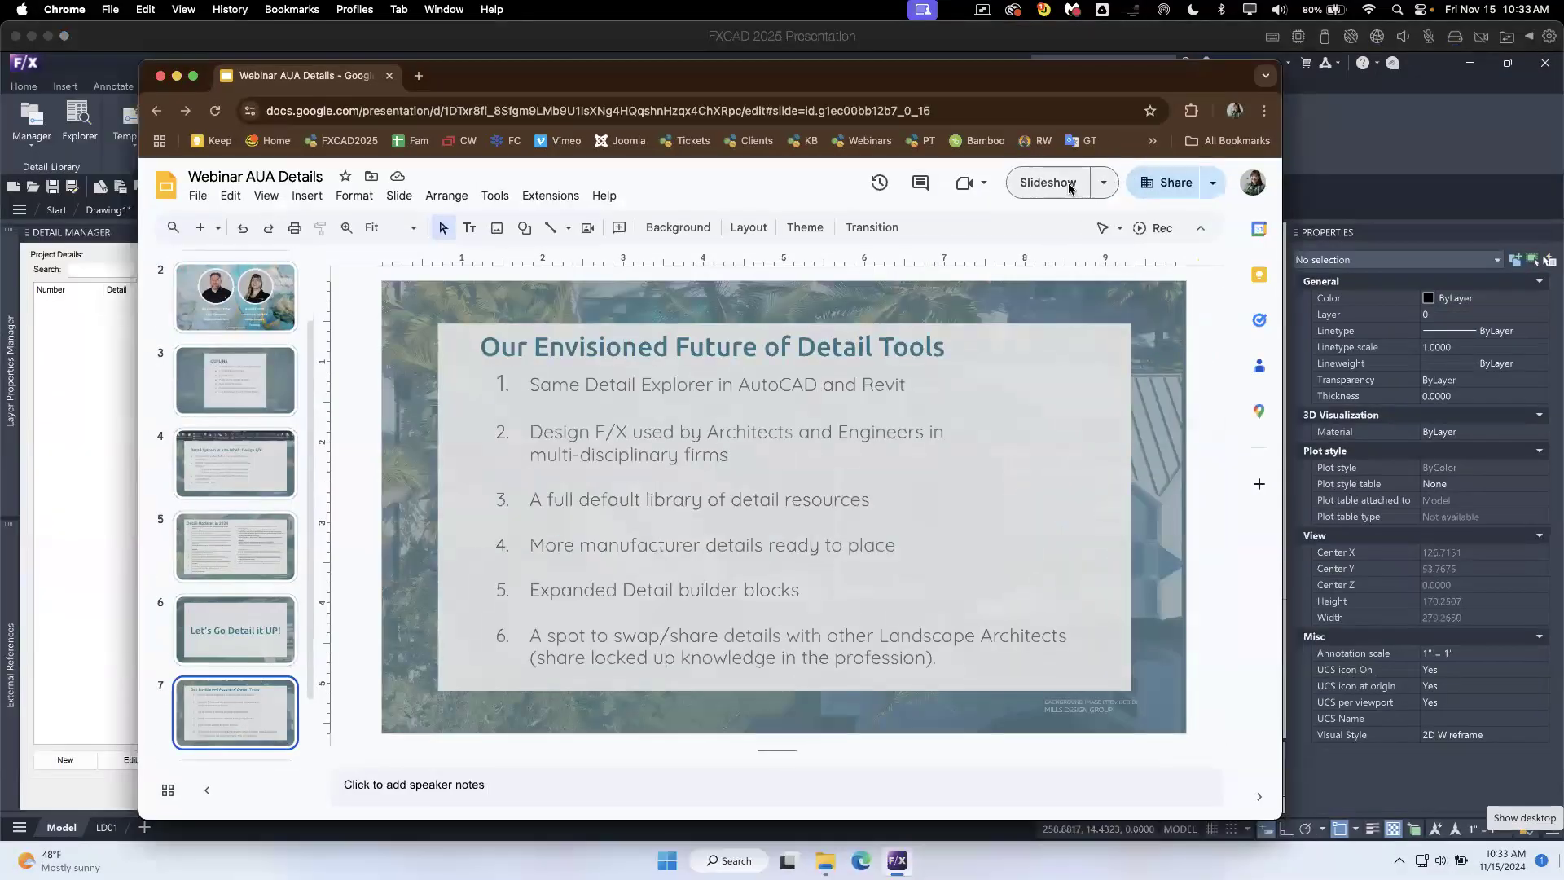
{"action": "left_click", "coordinate": [1101, 184]}
{"action": "left_click", "coordinate": [1102, 184]}
{"action": "key", "text": "super+Return"}
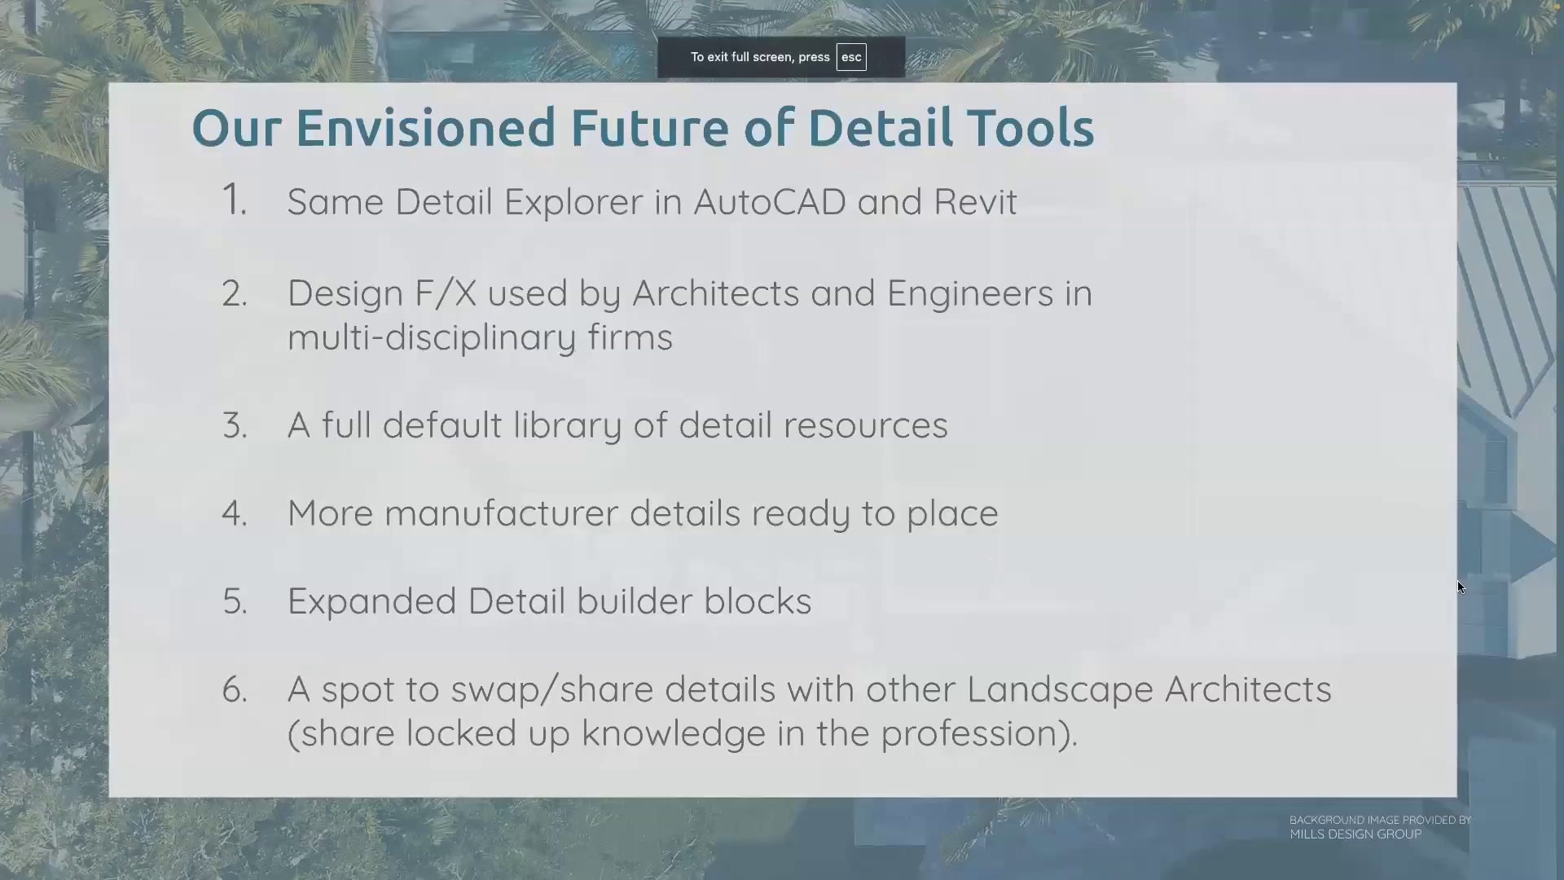
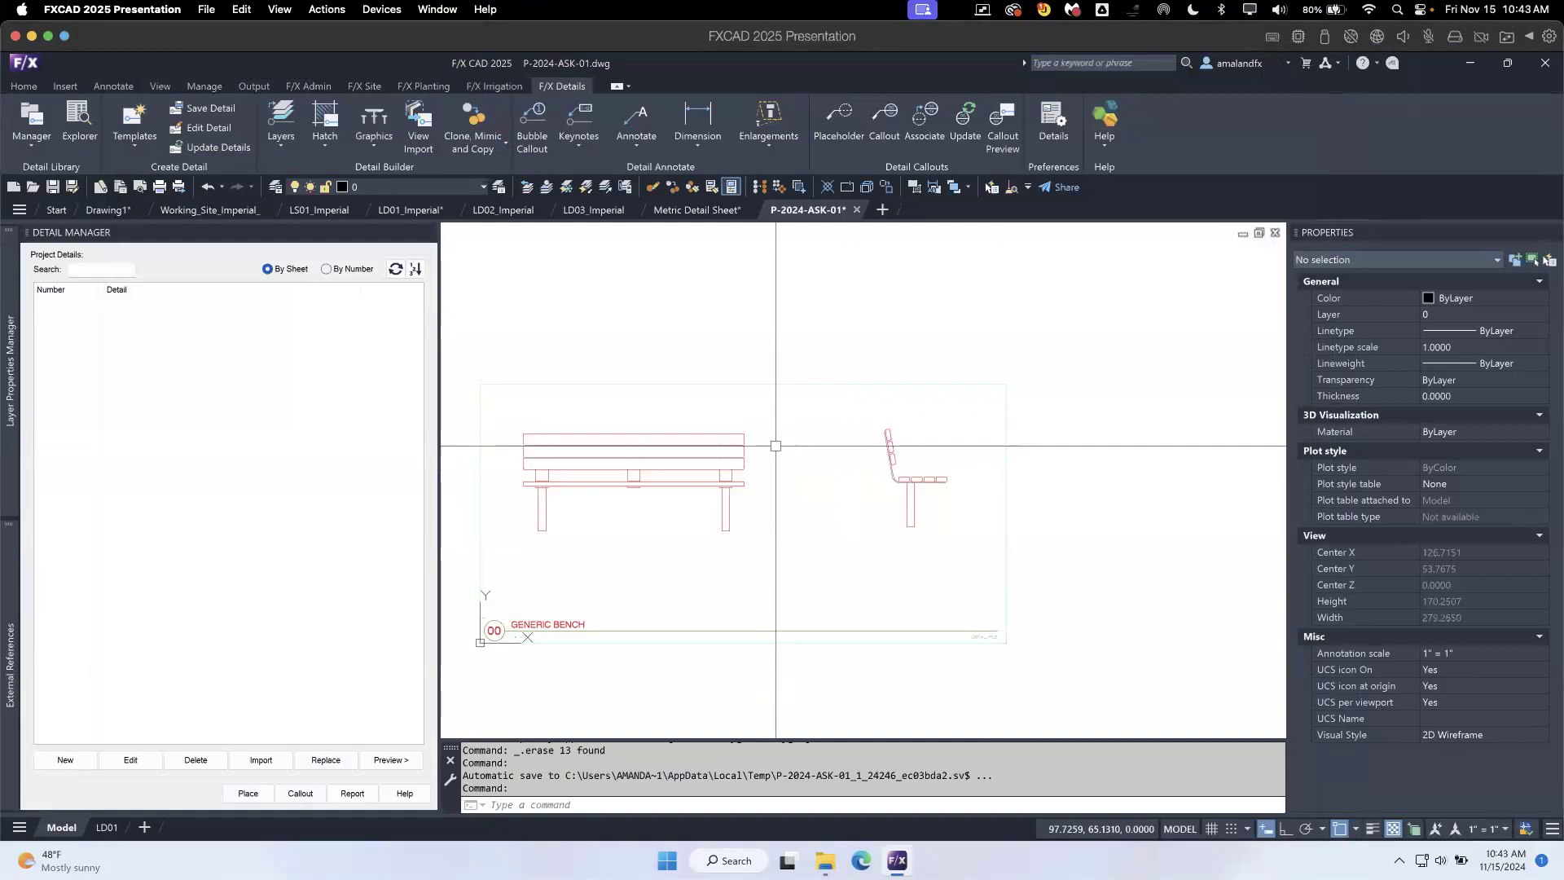
- Look through the Projects category in the Detail Explorer and close the explorer
{"action": "left_click", "coordinate": [79, 123]}
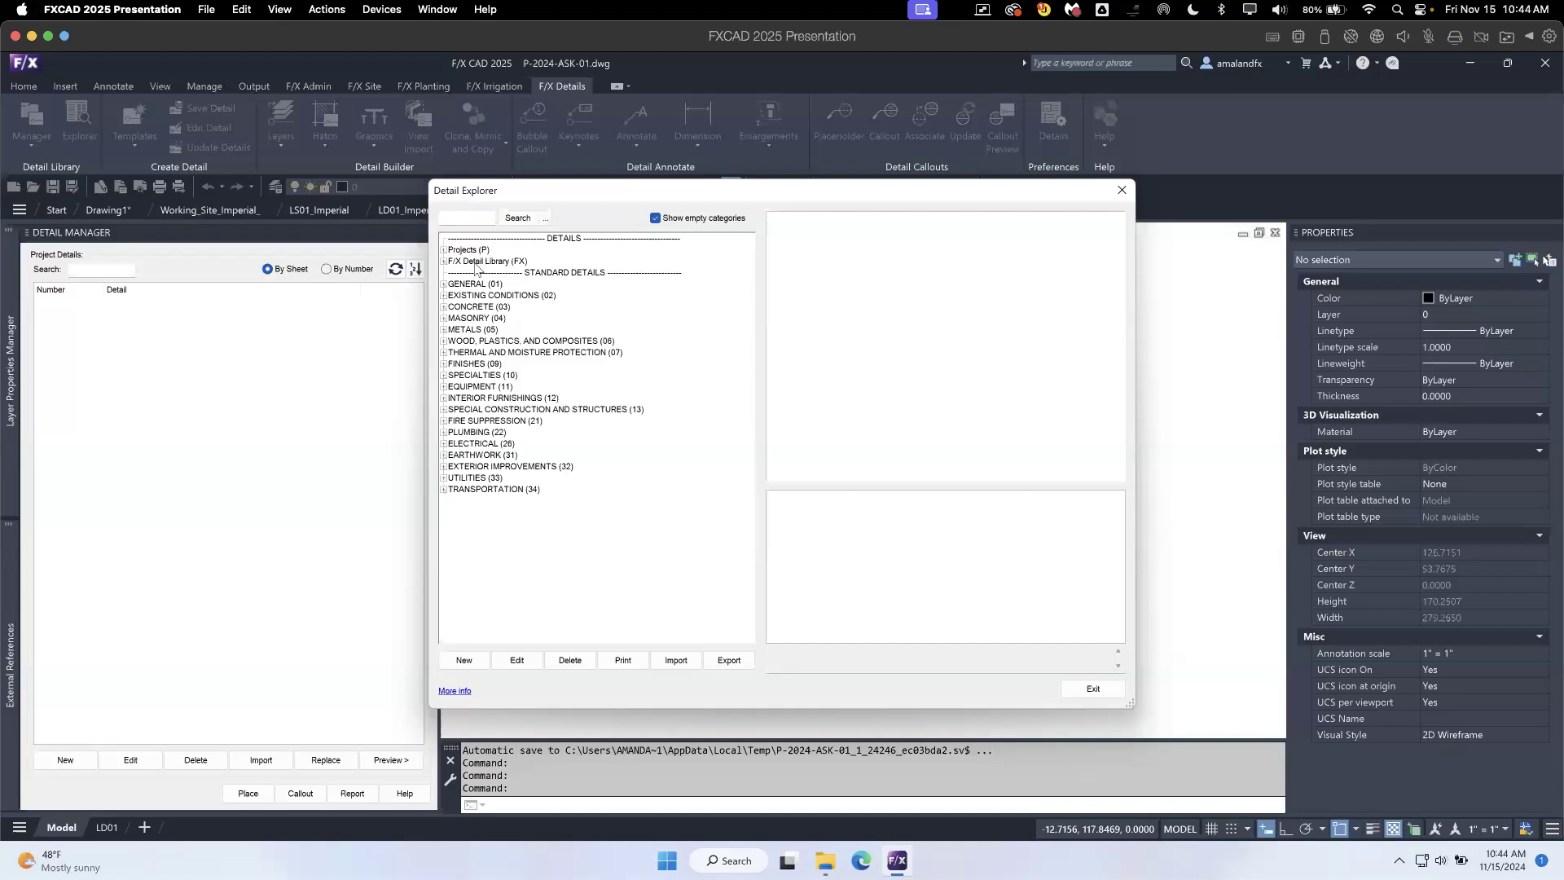
{"action": "left_click", "coordinate": [445, 250]}
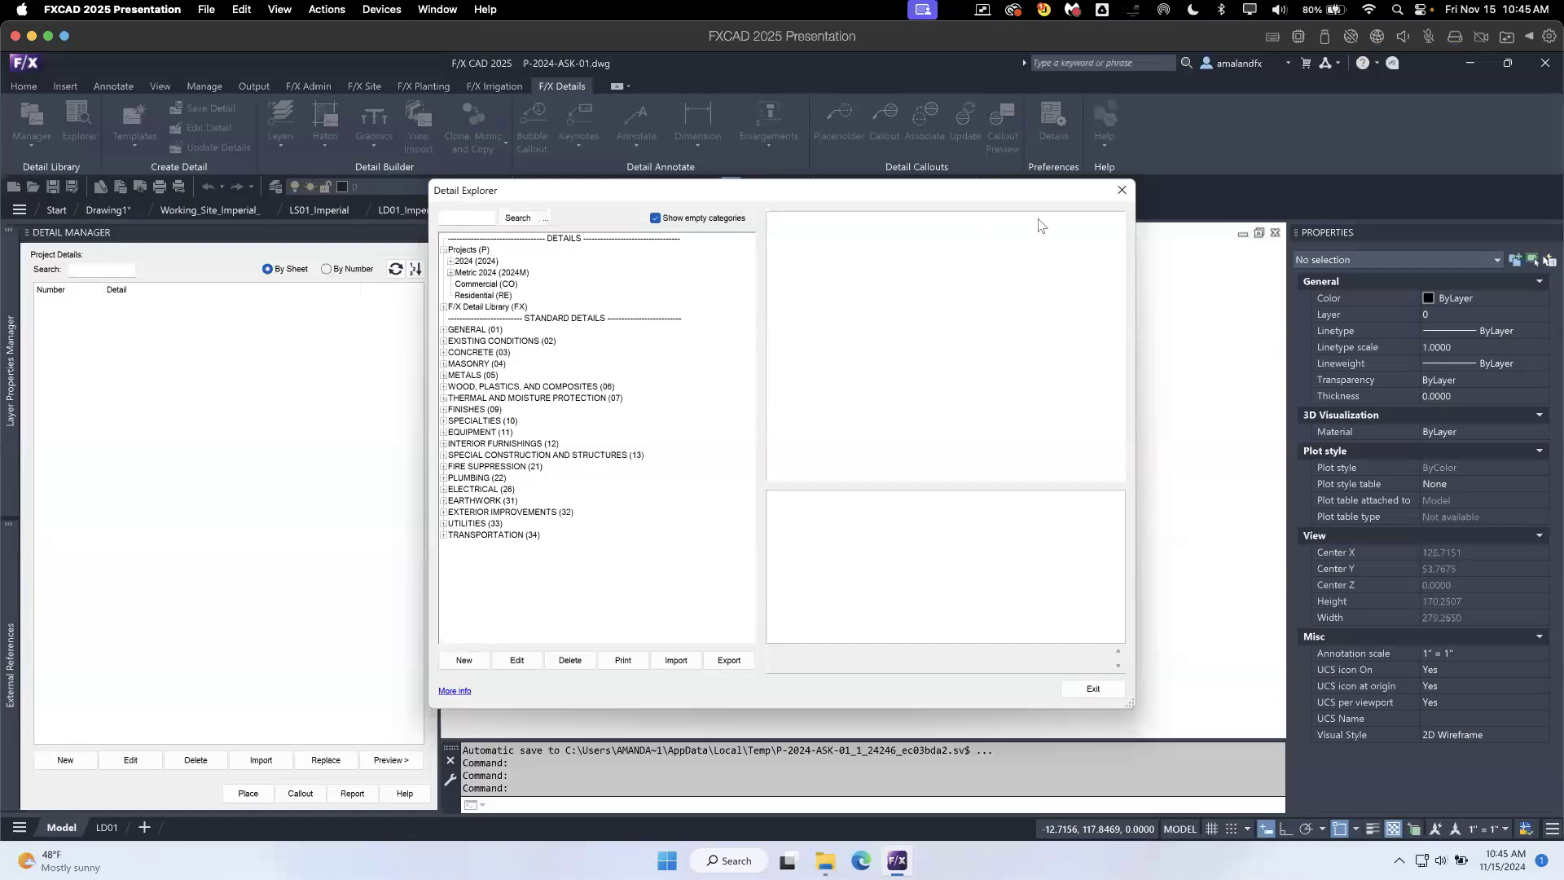
{"action": "left_click", "coordinate": [1121, 192]}
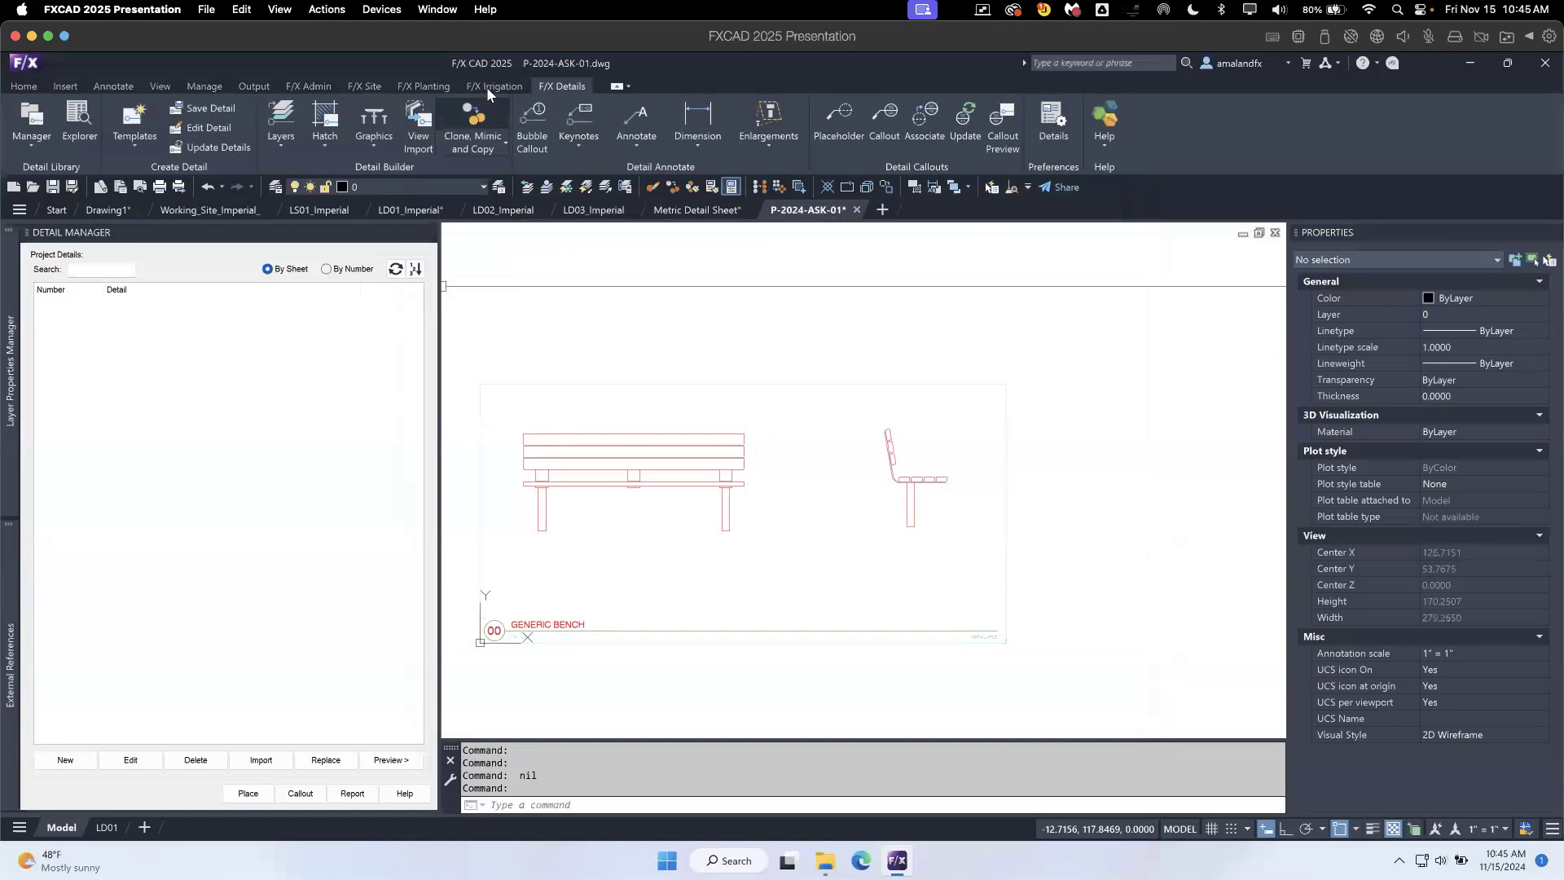
- Open the Land F/X project list and browse the projects by organization
{"action": "left_click", "coordinate": [33, 144]}
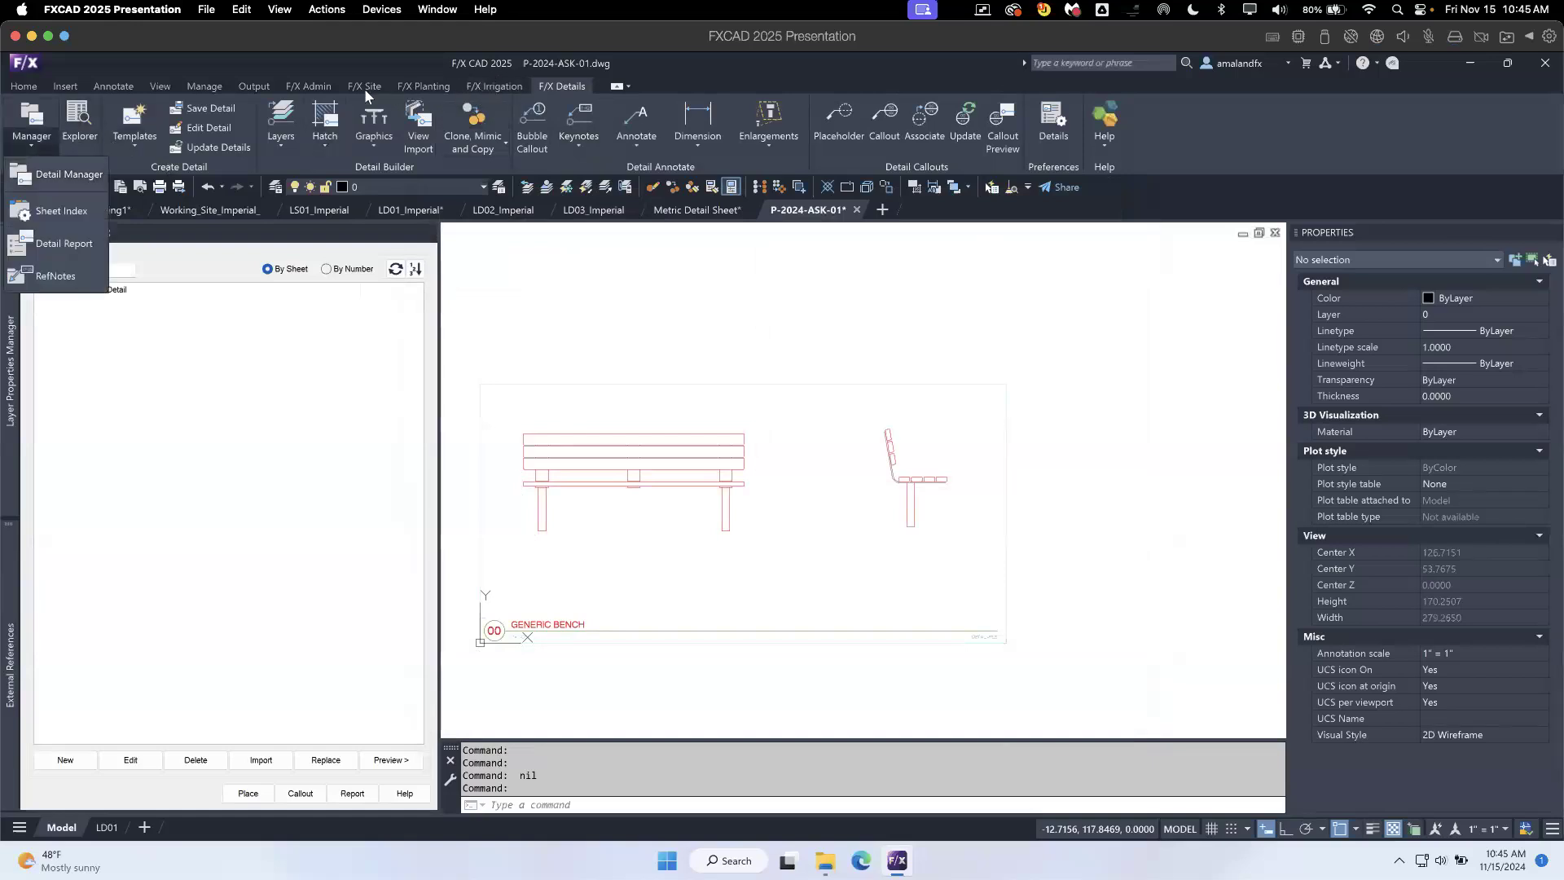
{"action": "left_click", "coordinate": [301, 89]}
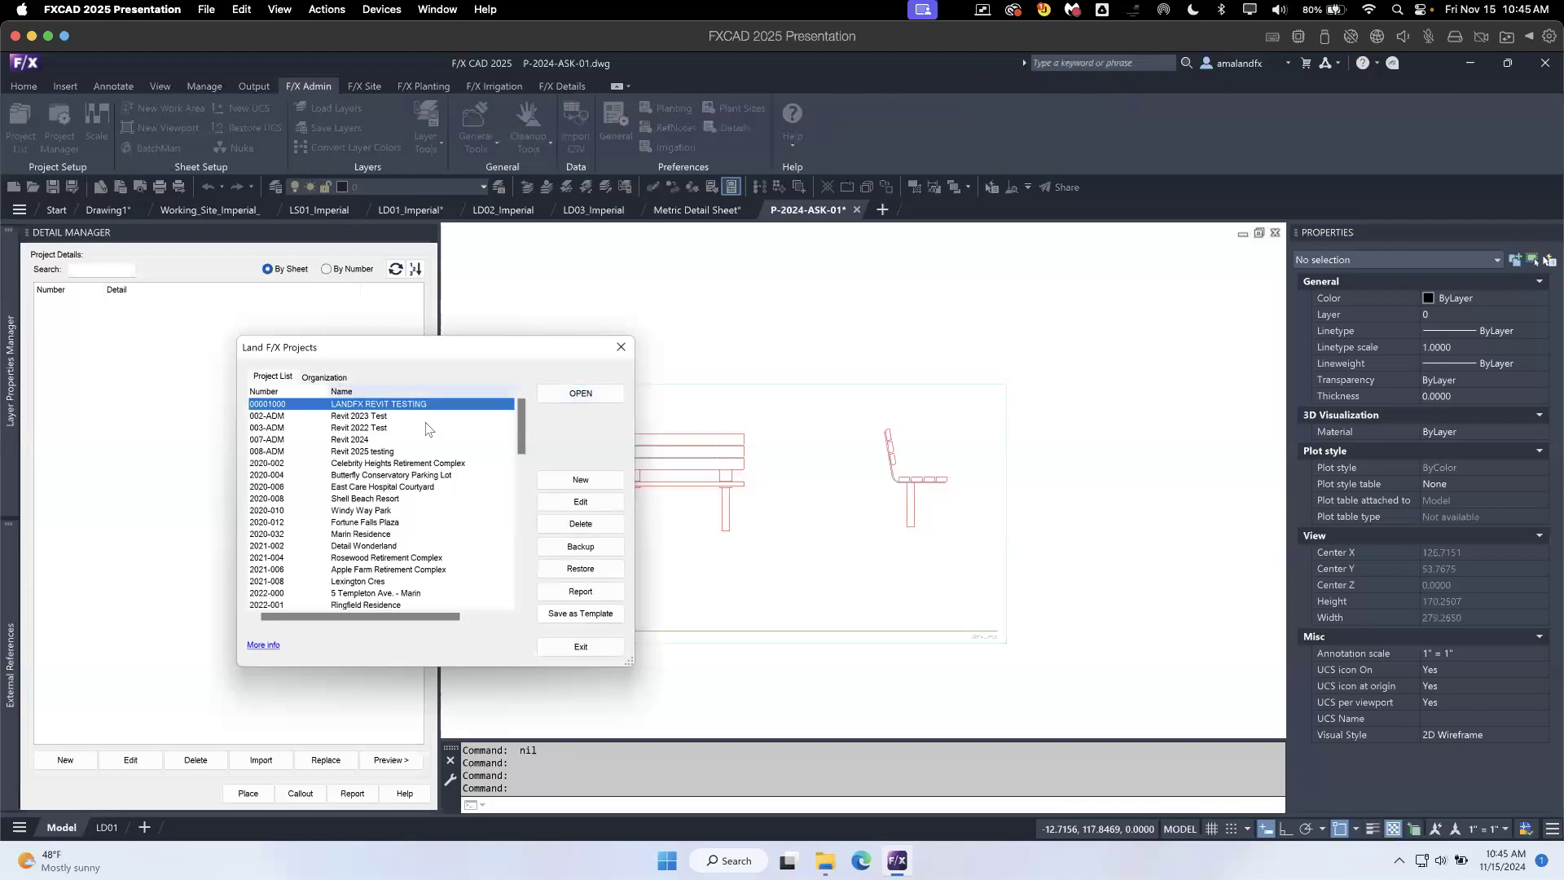
{"action": "left_click", "coordinate": [325, 377]}
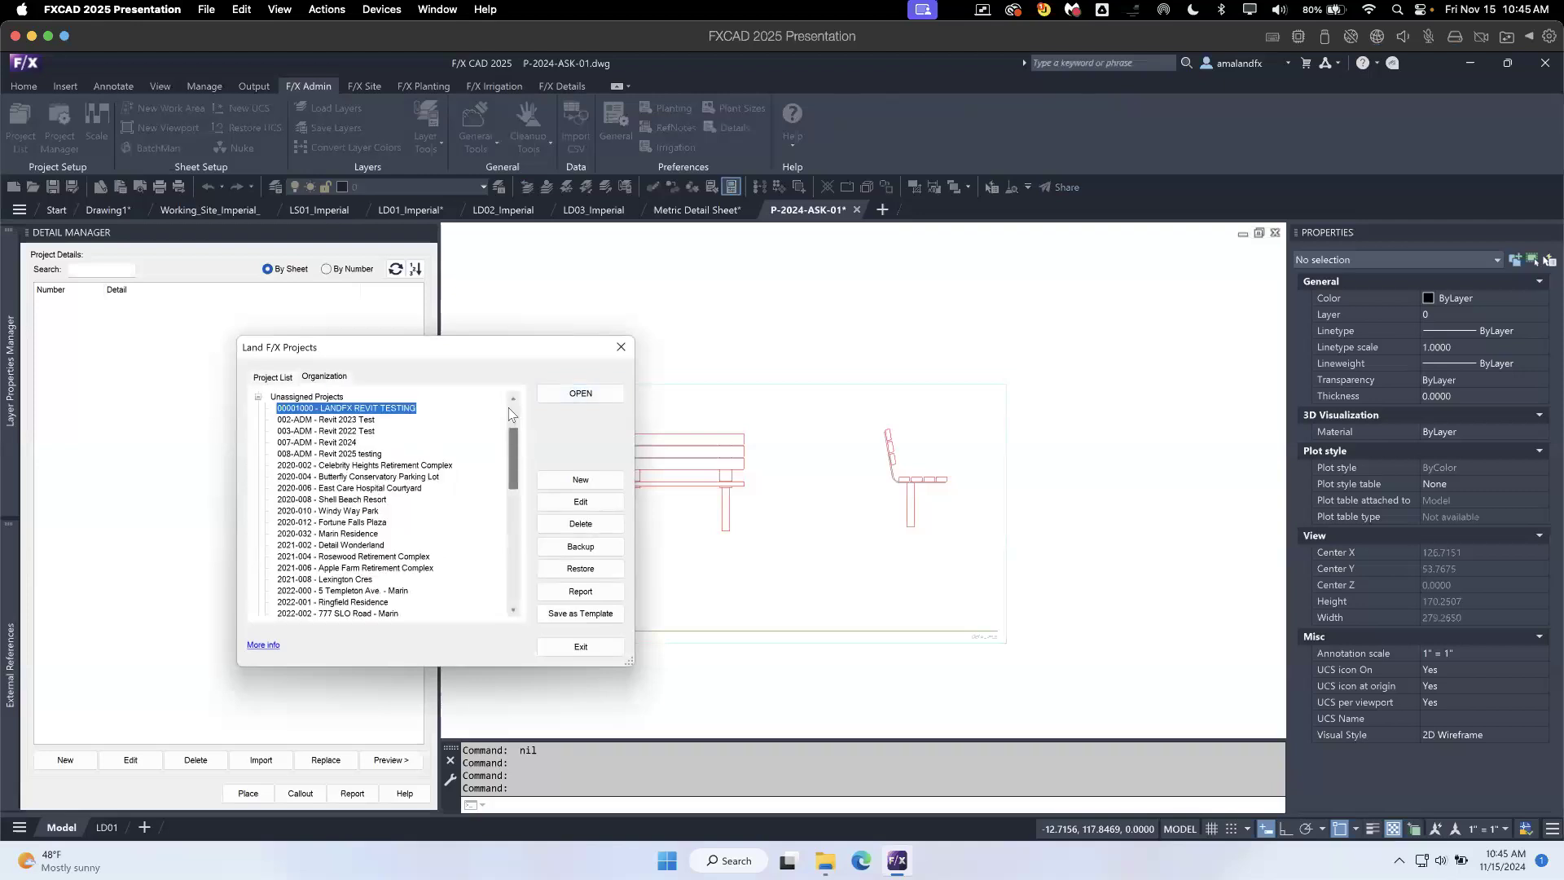
{"action": "scroll", "coordinate": [509, 413], "scroll_direction": "up", "scroll_amount": 5}
{"action": "left_click", "coordinate": [272, 431]}
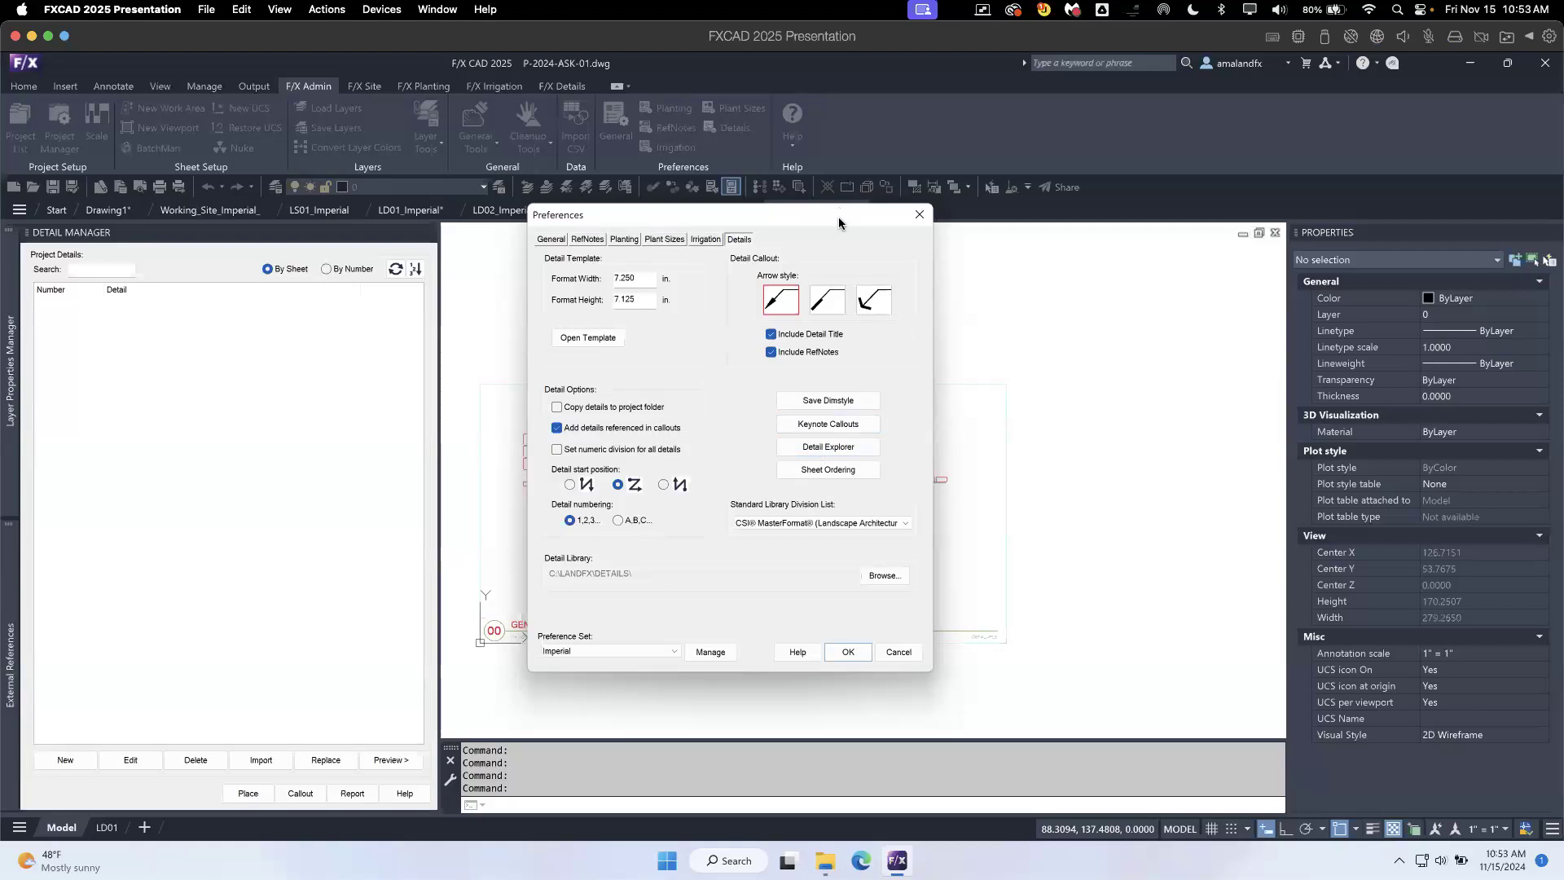
- Close the detail preferences and erase the TABLE W/BBQ AND TRASH ON SLAB detail from the LD01M layout of Metric Detail Sheet
{"action": "left_click", "coordinate": [921, 217]}
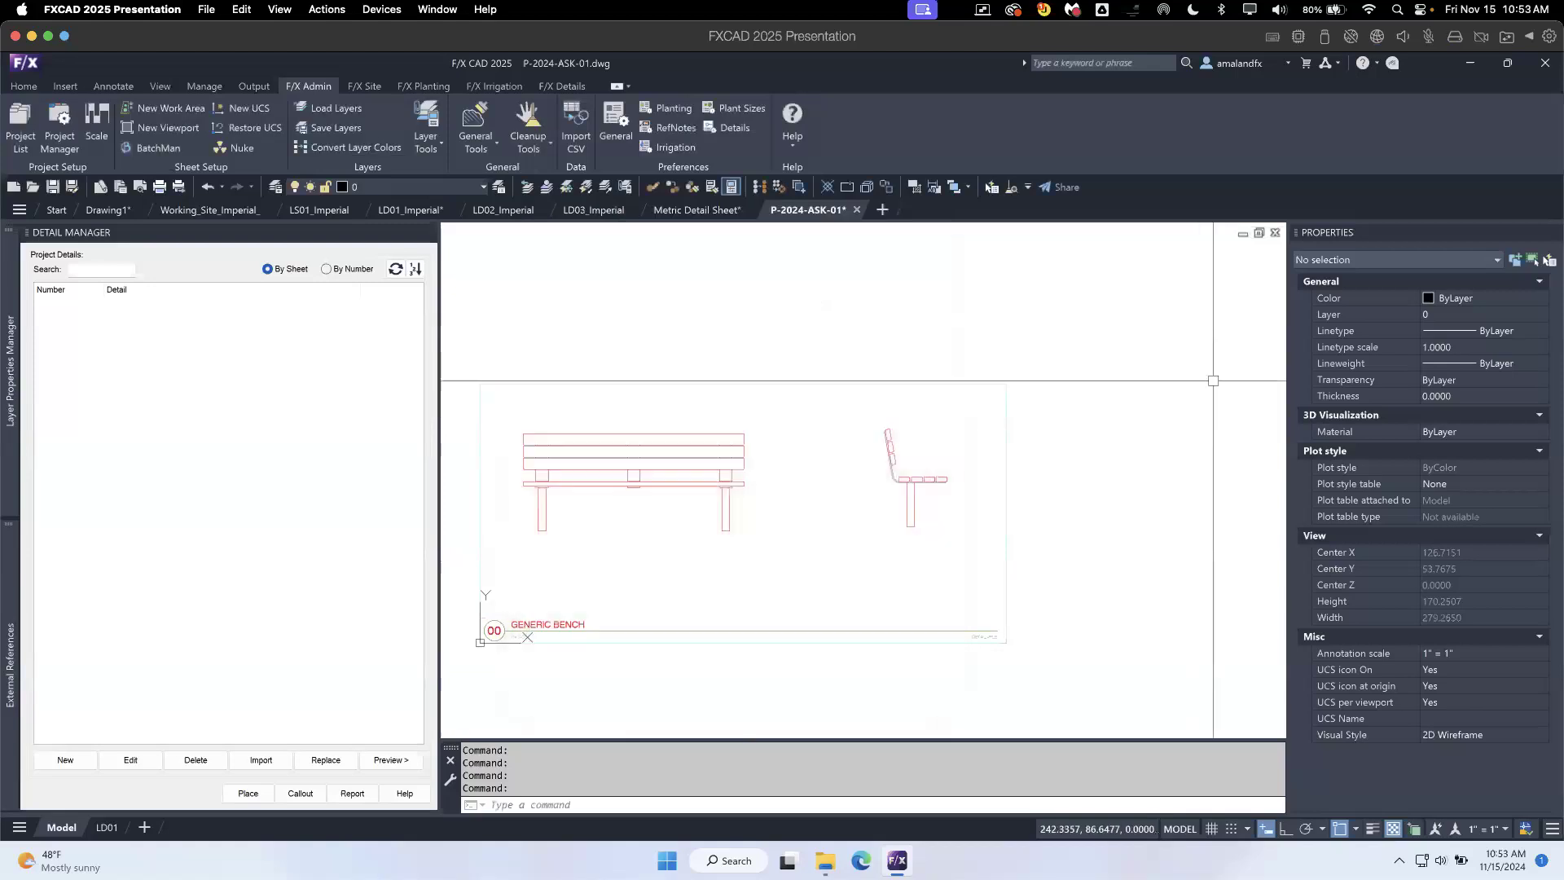
{"action": "left_click", "coordinate": [692, 212]}
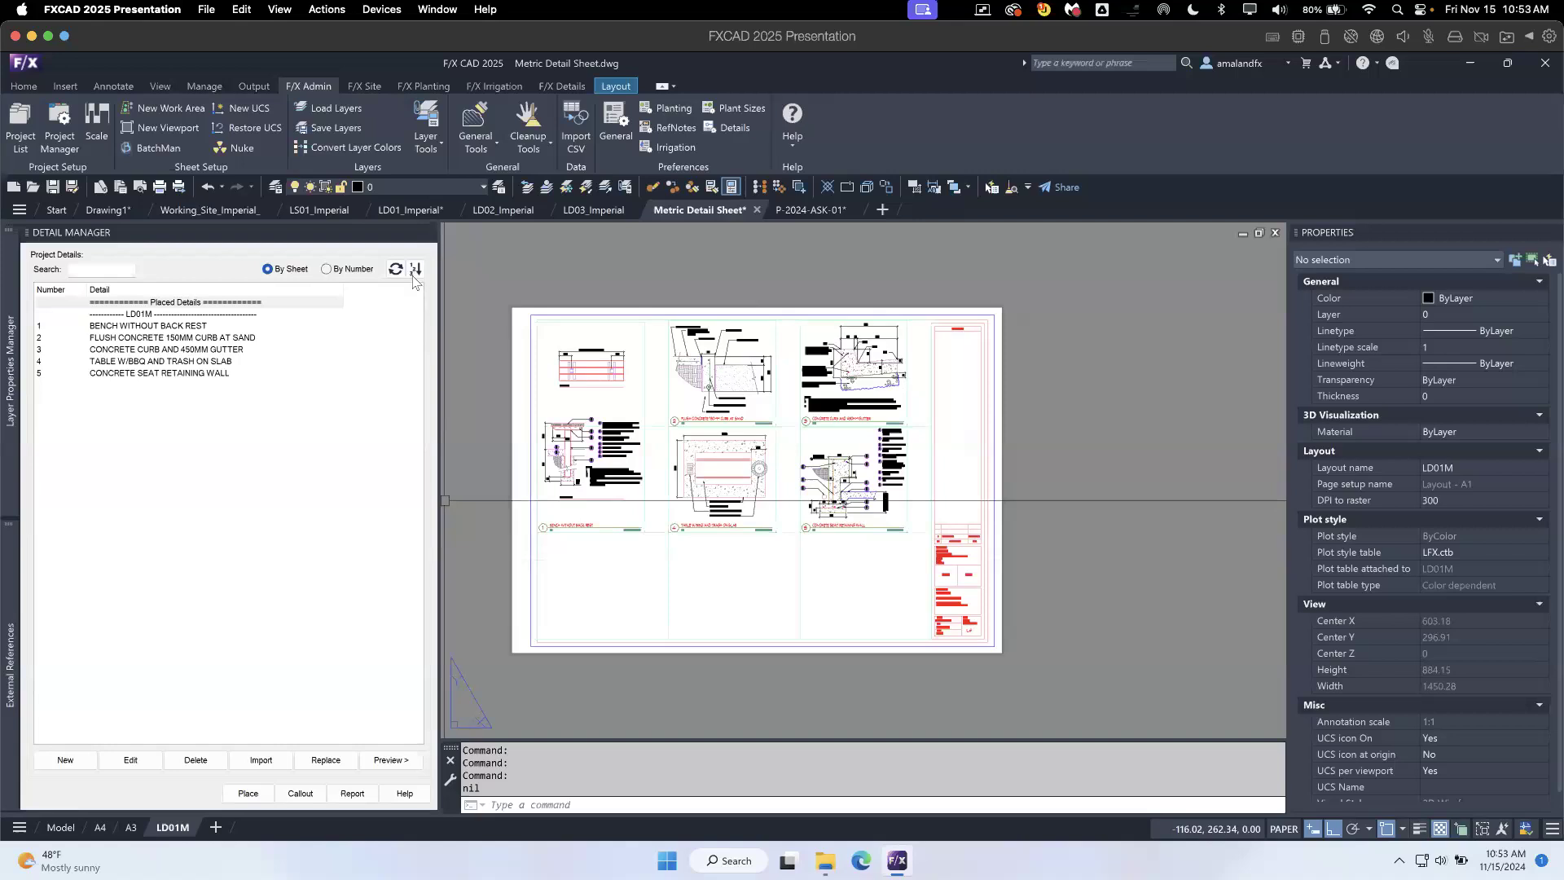
{"action": "middle_click_drag", "start_coordinate": [748, 483], "coordinate": [700, 495]}
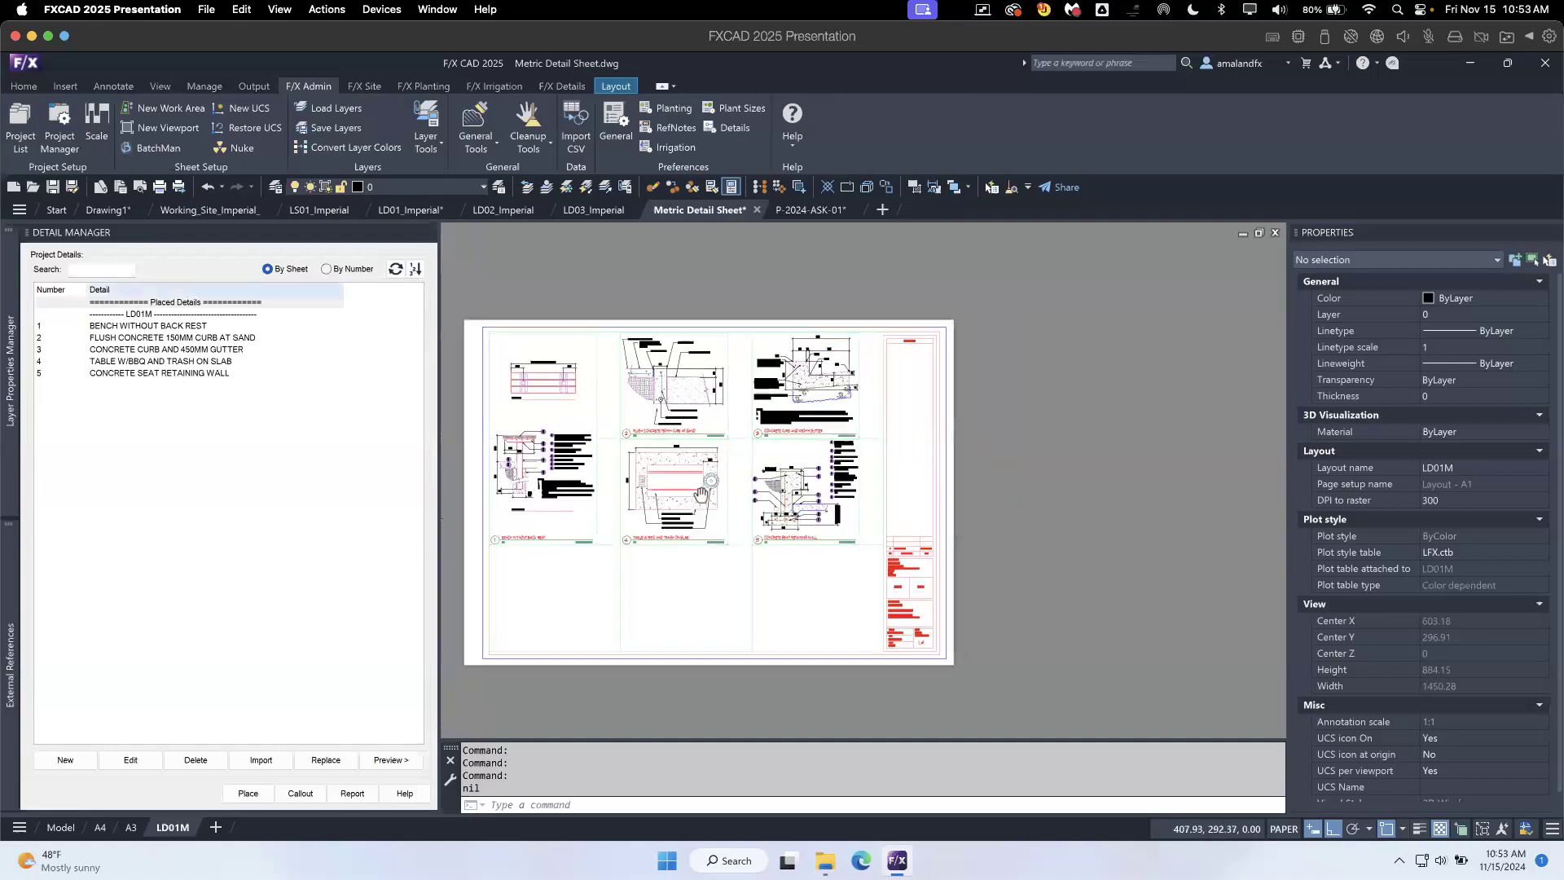
{"action": "scroll", "coordinate": [534, 389], "scroll_direction": "up", "scroll_amount": 3}
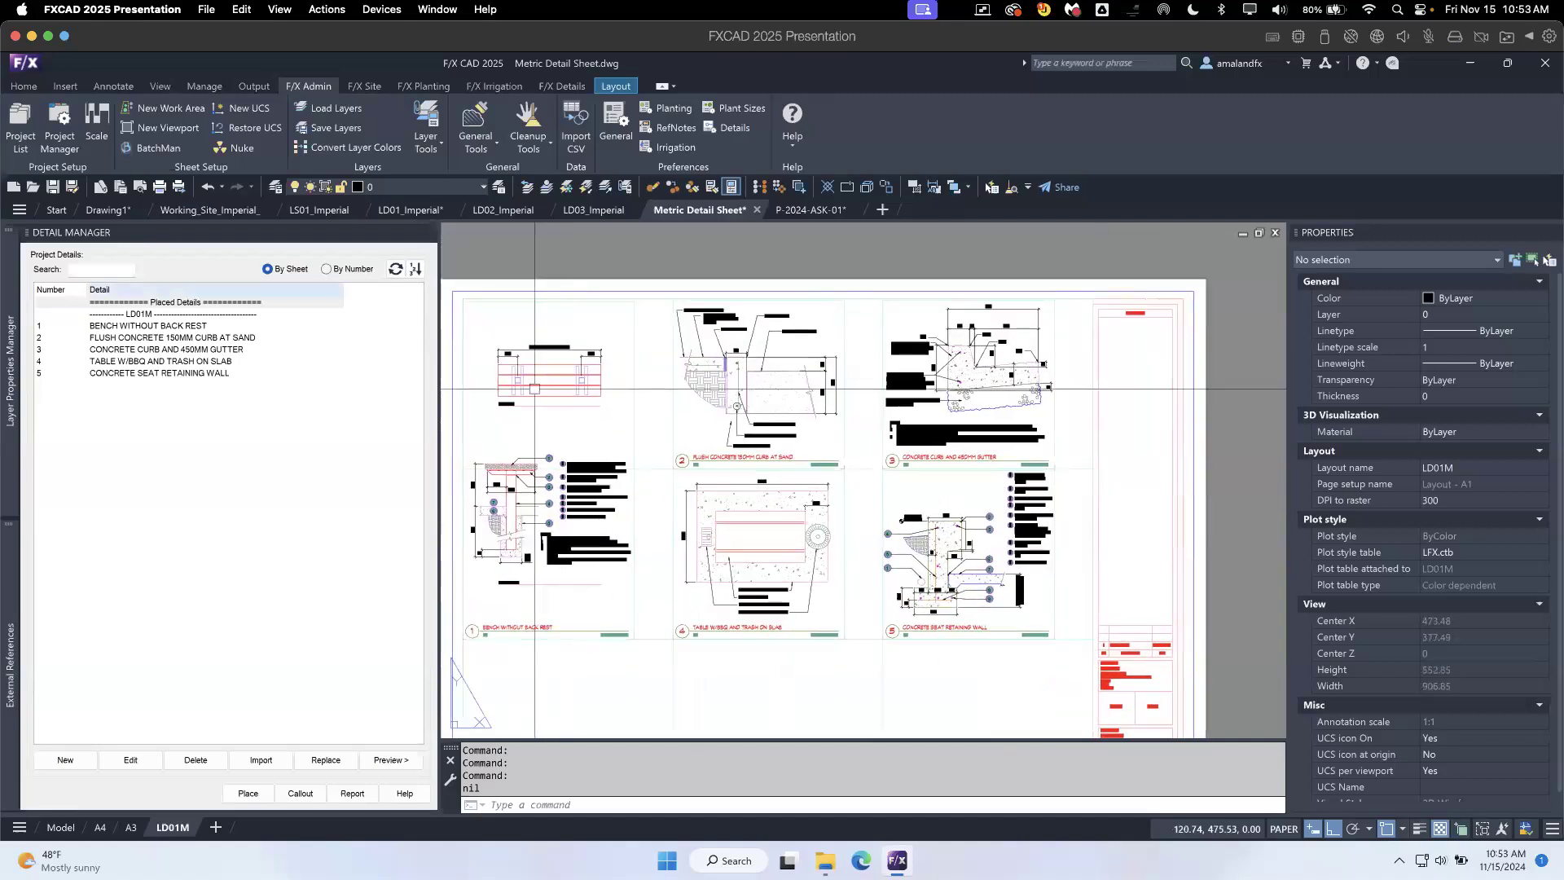
{"action": "left_click", "coordinate": [823, 539]}
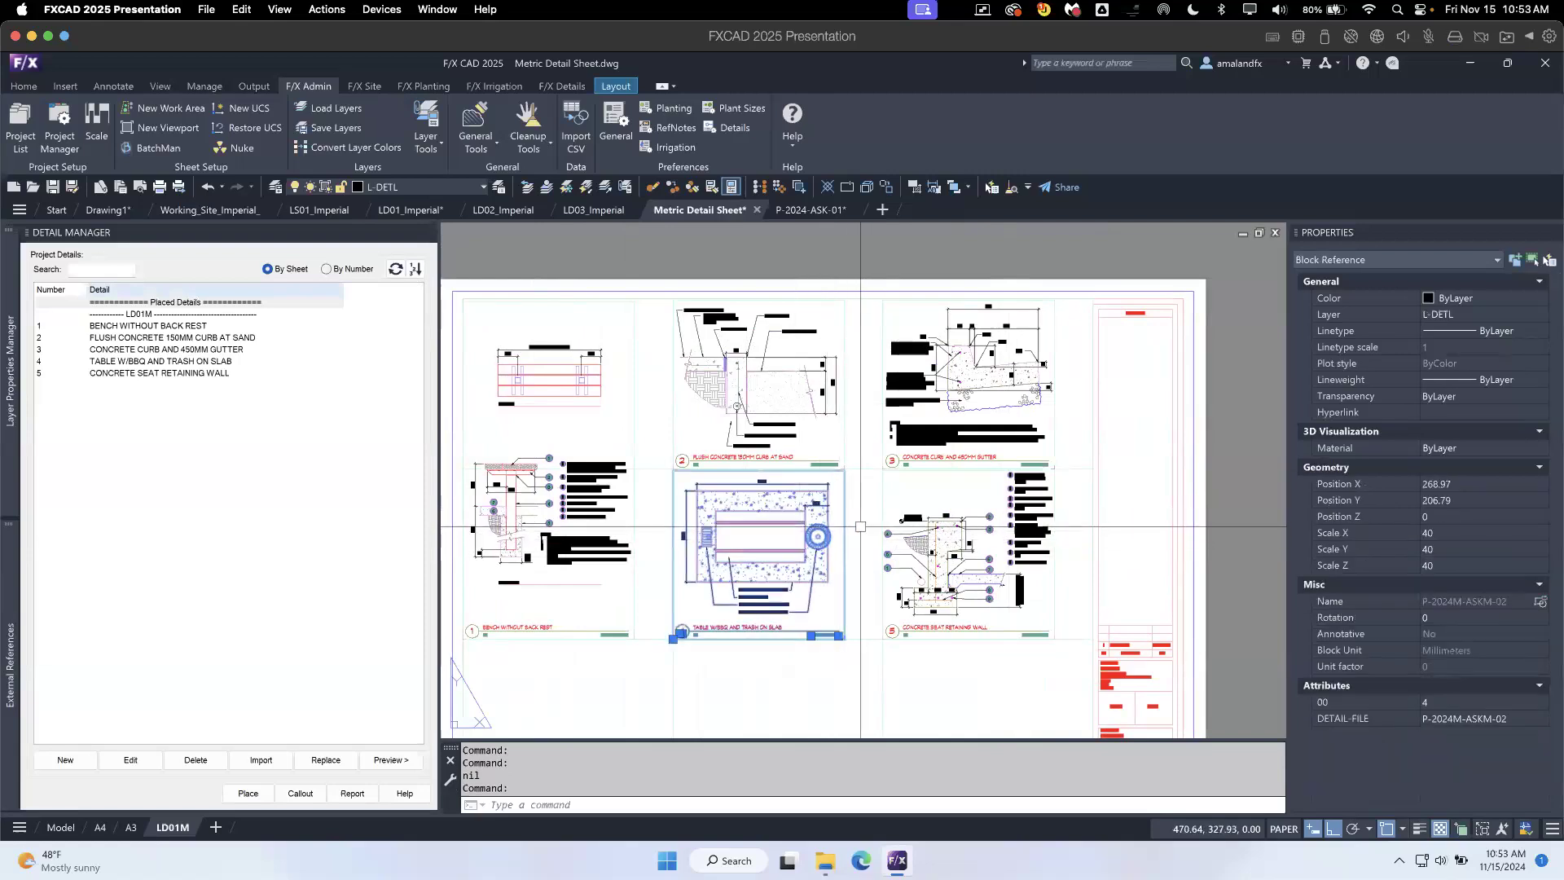
{"action": "key", "text": "Delete"}
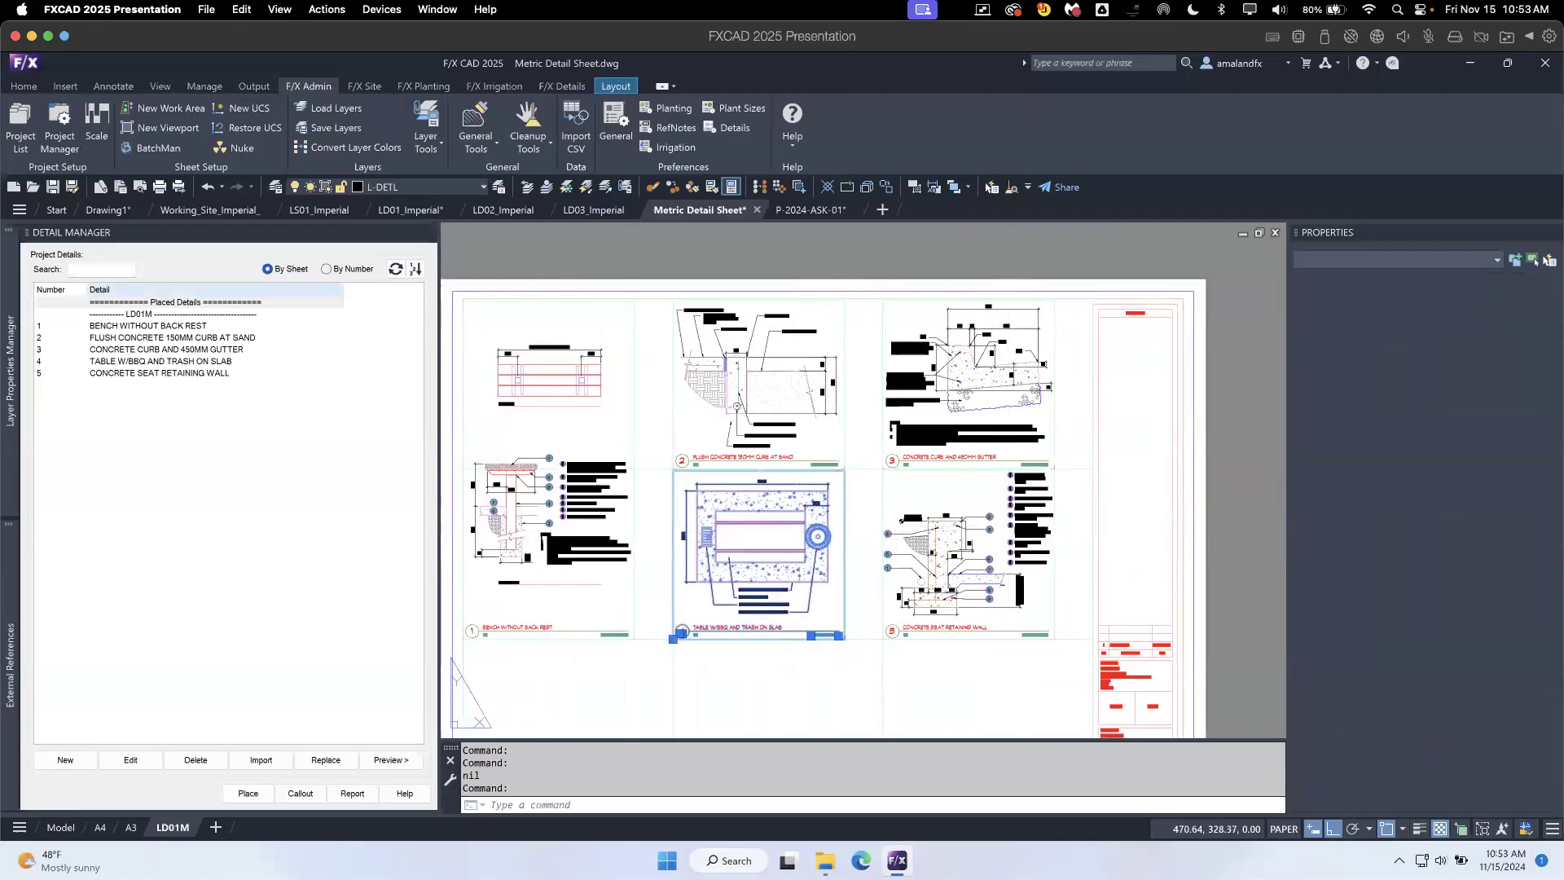
- Move the CONCRETE SEAT RETAINING WALL detail by its lower-left corner into the empty slot beside BENCH WITHOUT BACK REST
{"action": "left_click", "coordinate": [888, 637]}
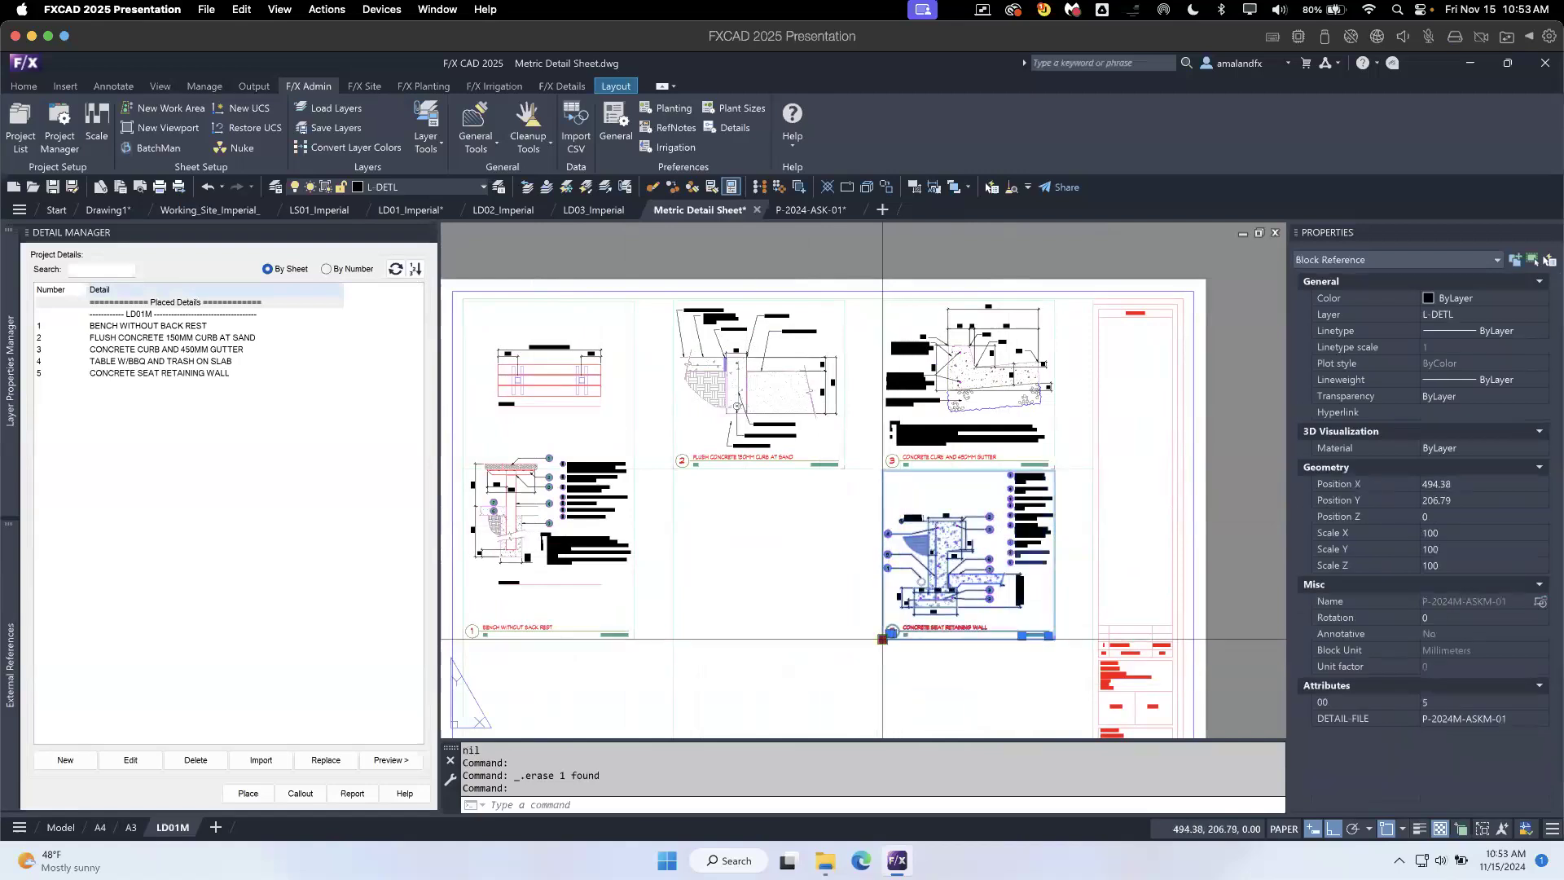
{"action": "left_click", "coordinate": [888, 638]}
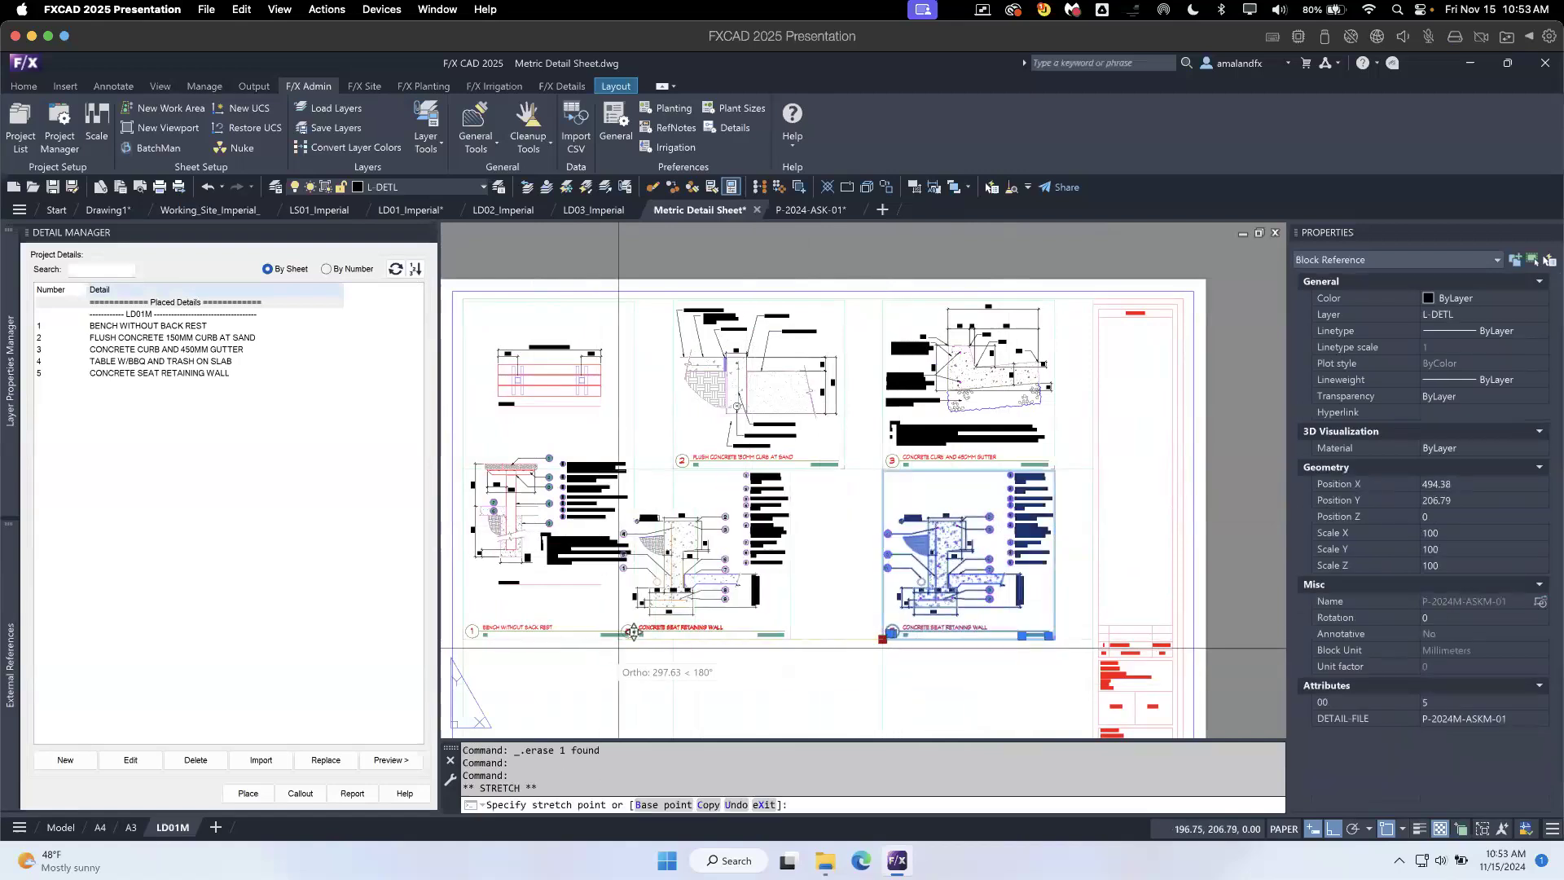
{"action": "left_click", "coordinate": [673, 640]}
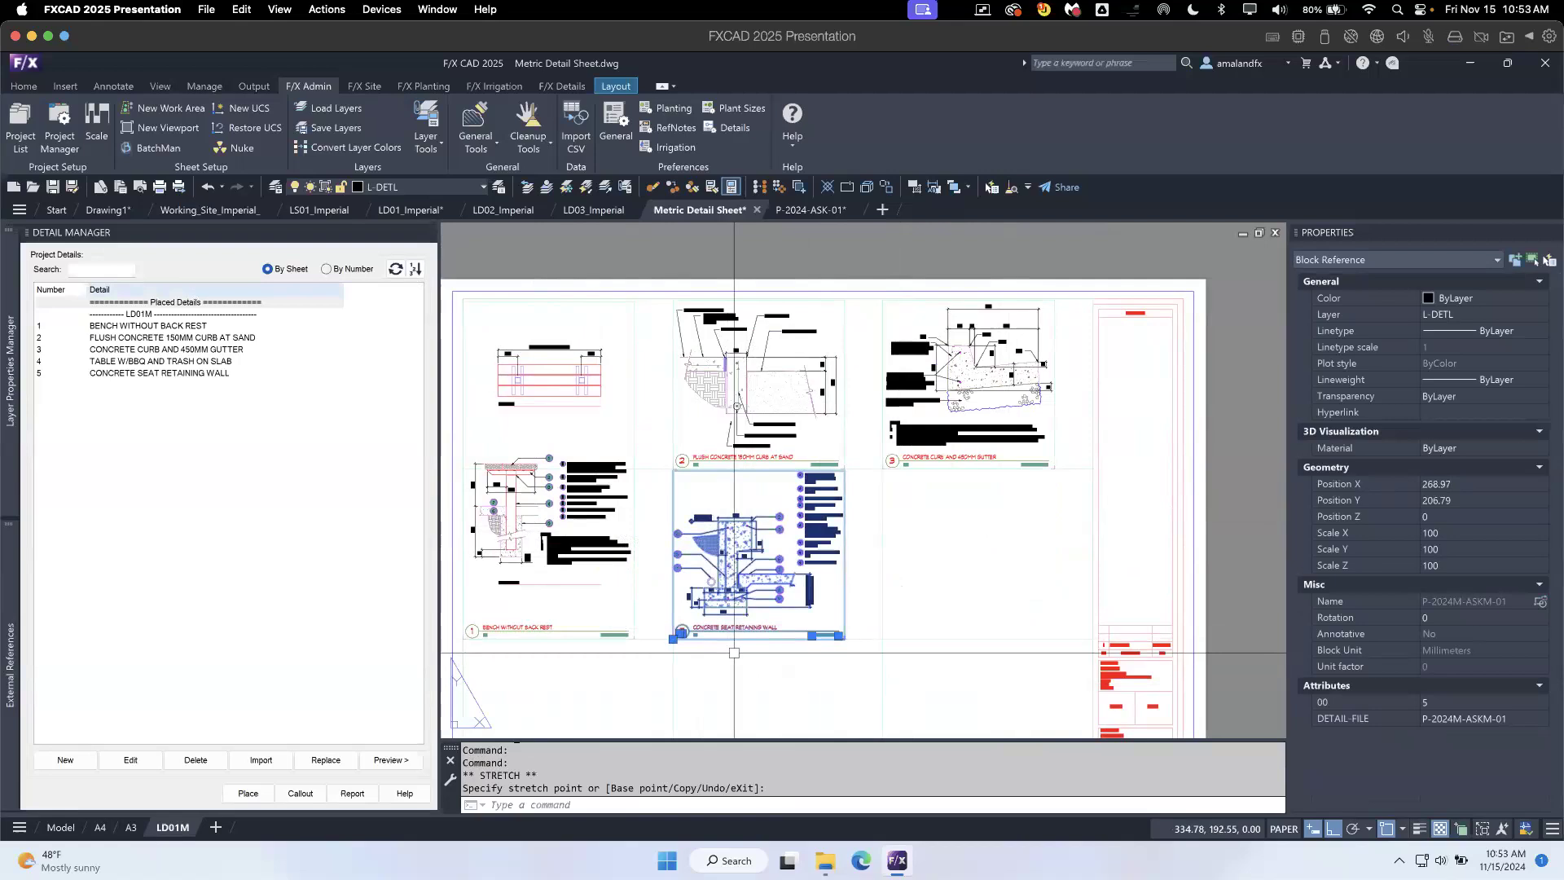
{"action": "key", "text": "Escape"}
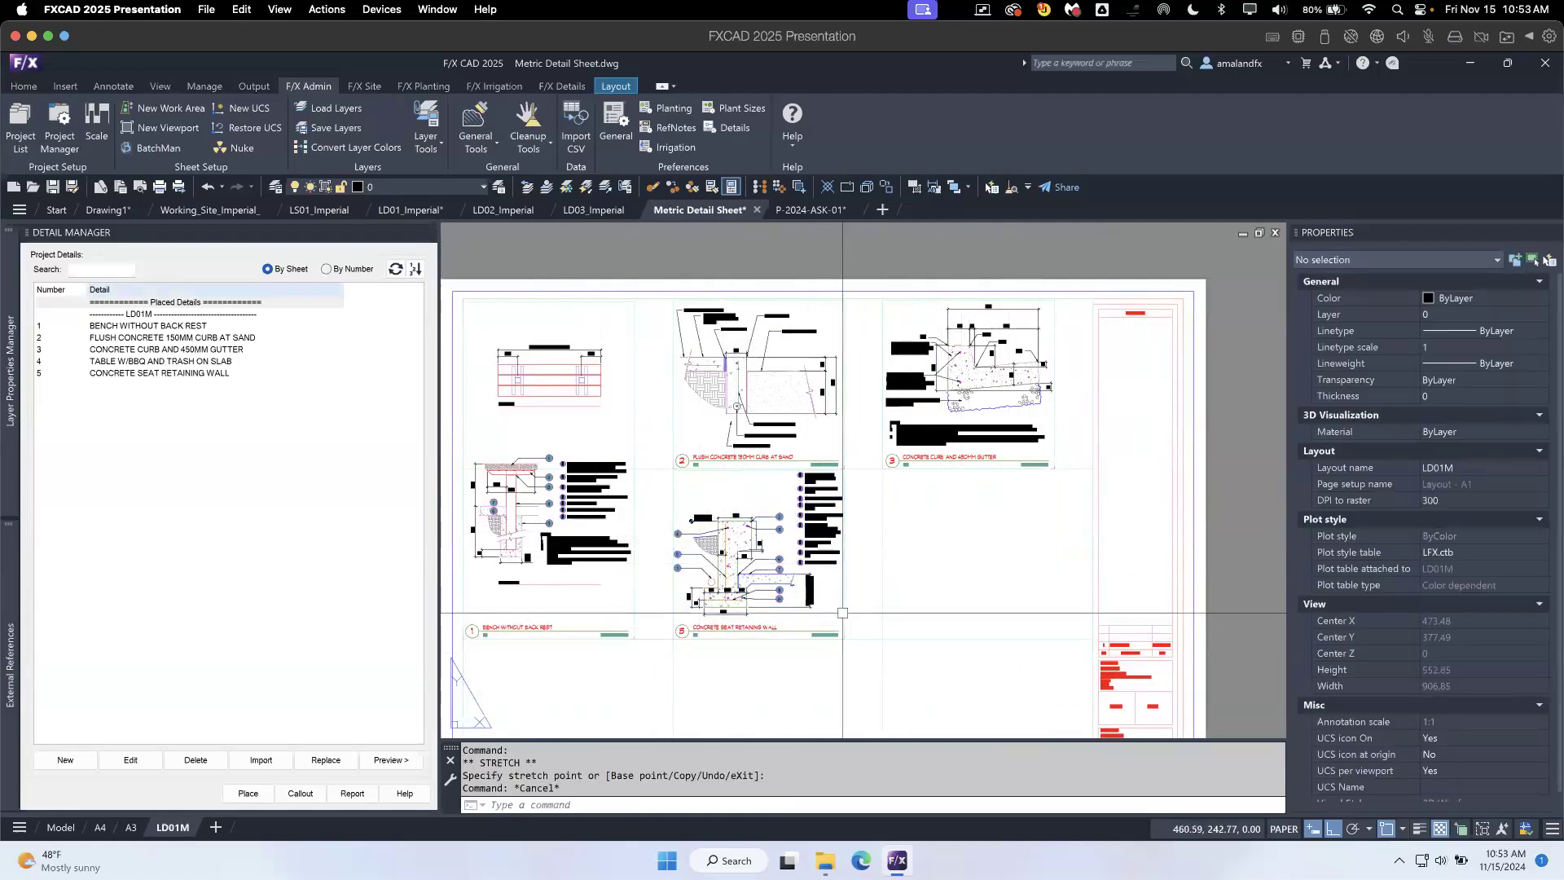
- Refresh the project detail list and renumber the details on the current sheet
{"action": "left_click", "coordinate": [395, 270]}
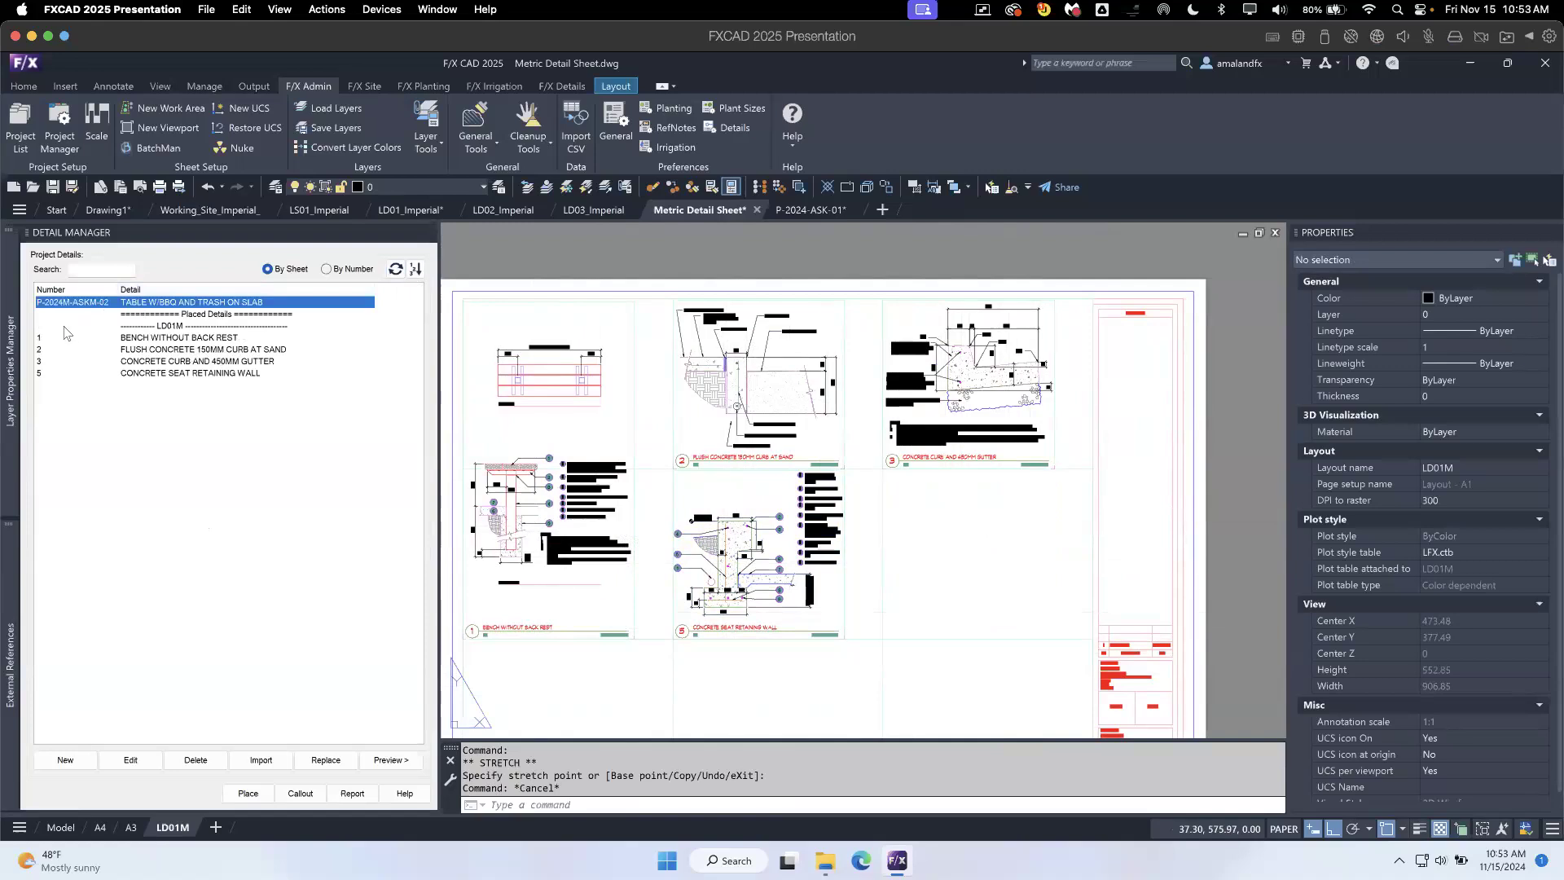
{"action": "left_click", "coordinate": [416, 269]}
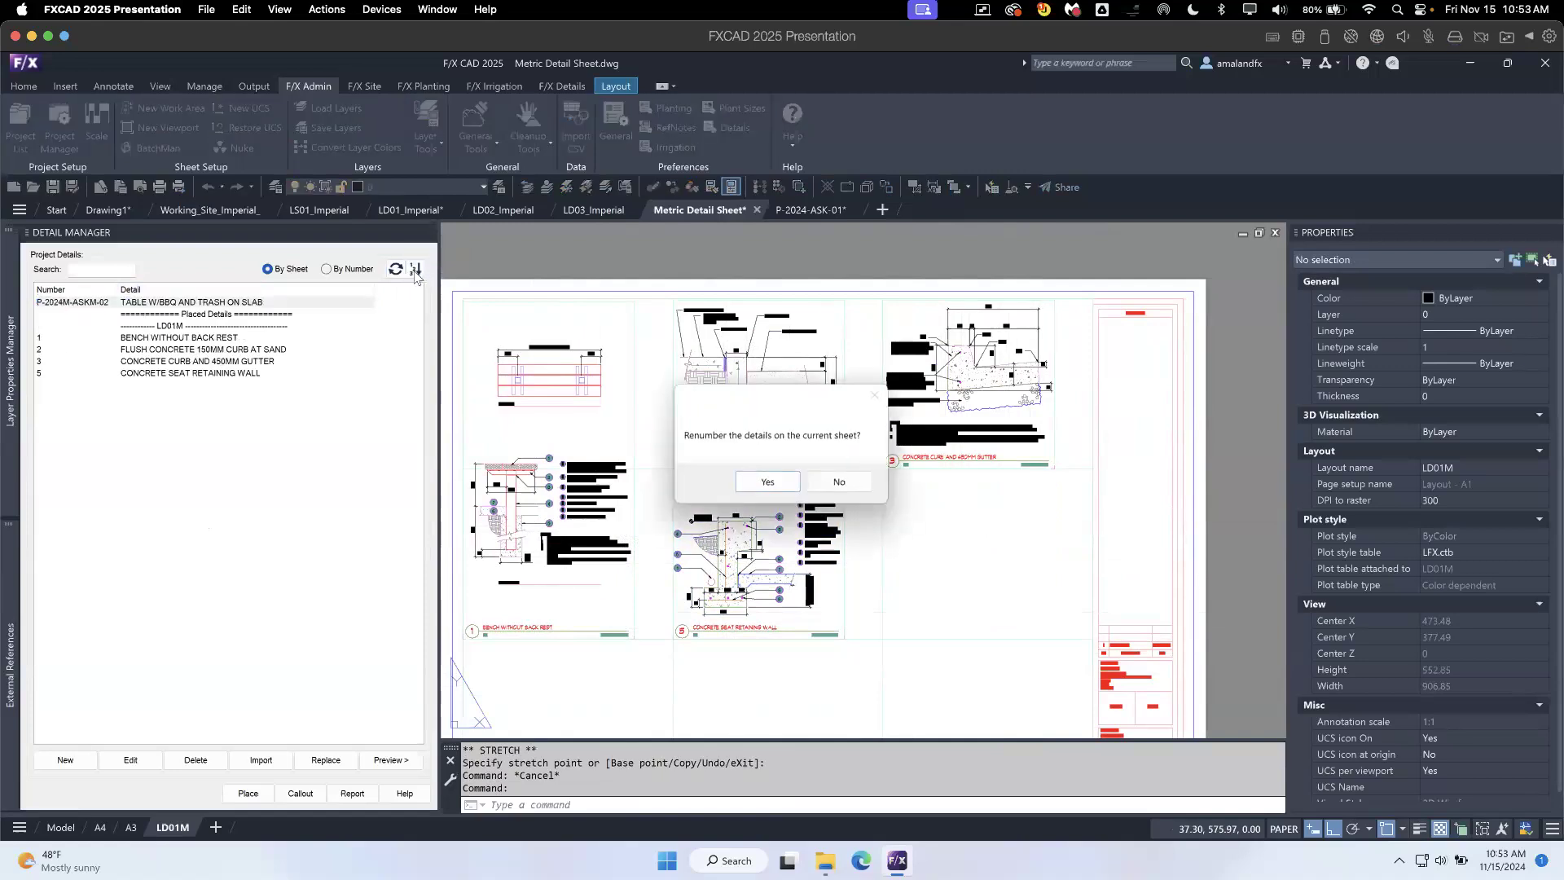
{"action": "left_click", "coordinate": [768, 484]}
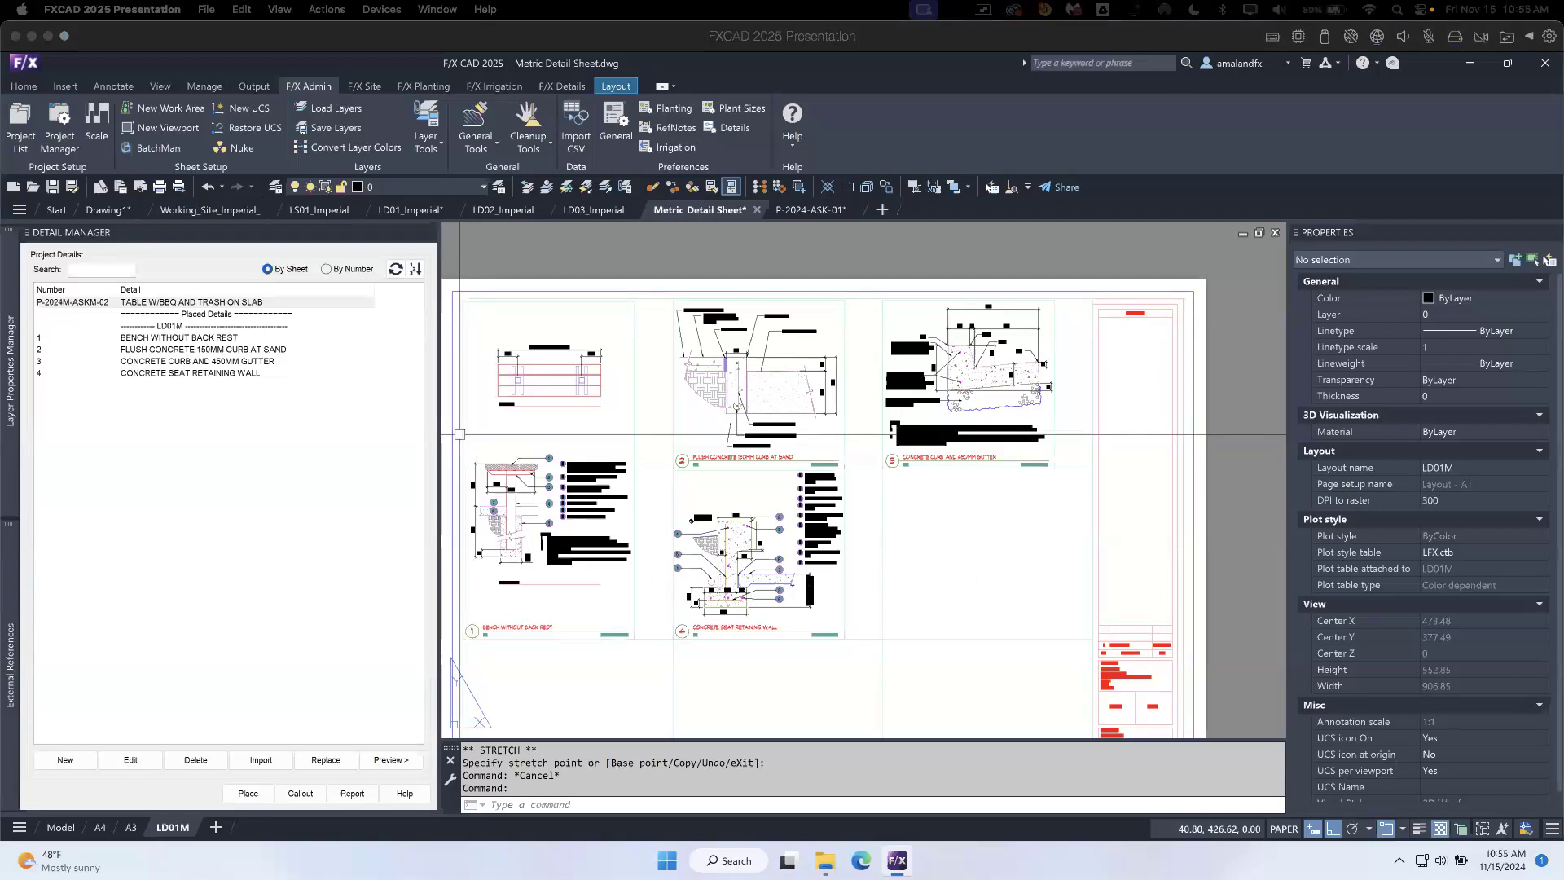
{"action": "left_click", "coordinate": [971, 546]}
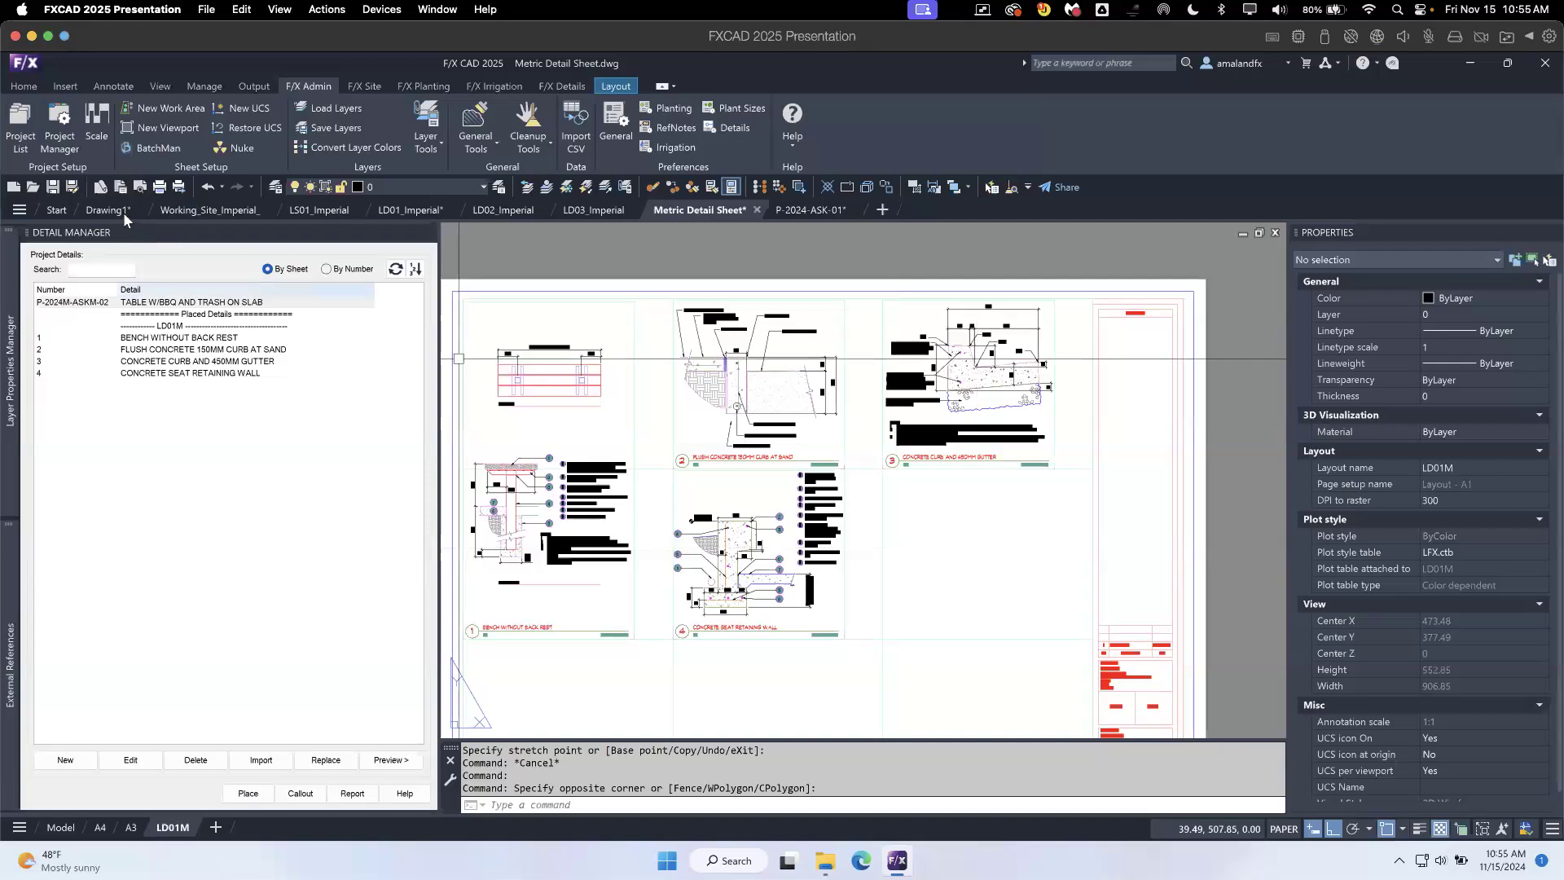
- Switch to Drawing1 and bring up its TEST detail in model space
{"action": "mouse_move", "coordinate": [122, 211]}
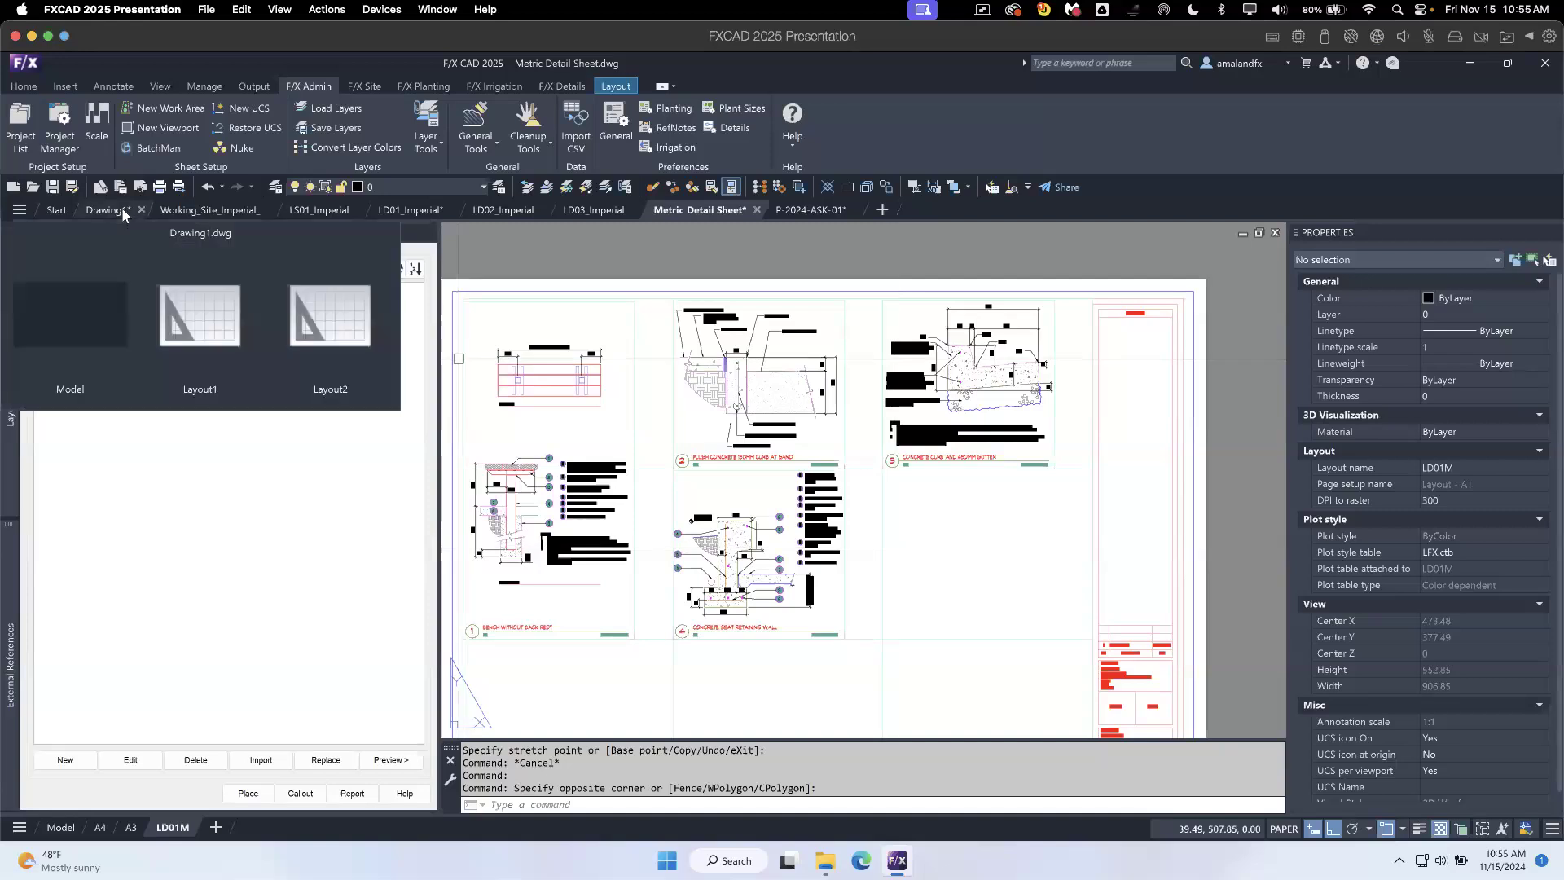
{"action": "left_click", "coordinate": [121, 208]}
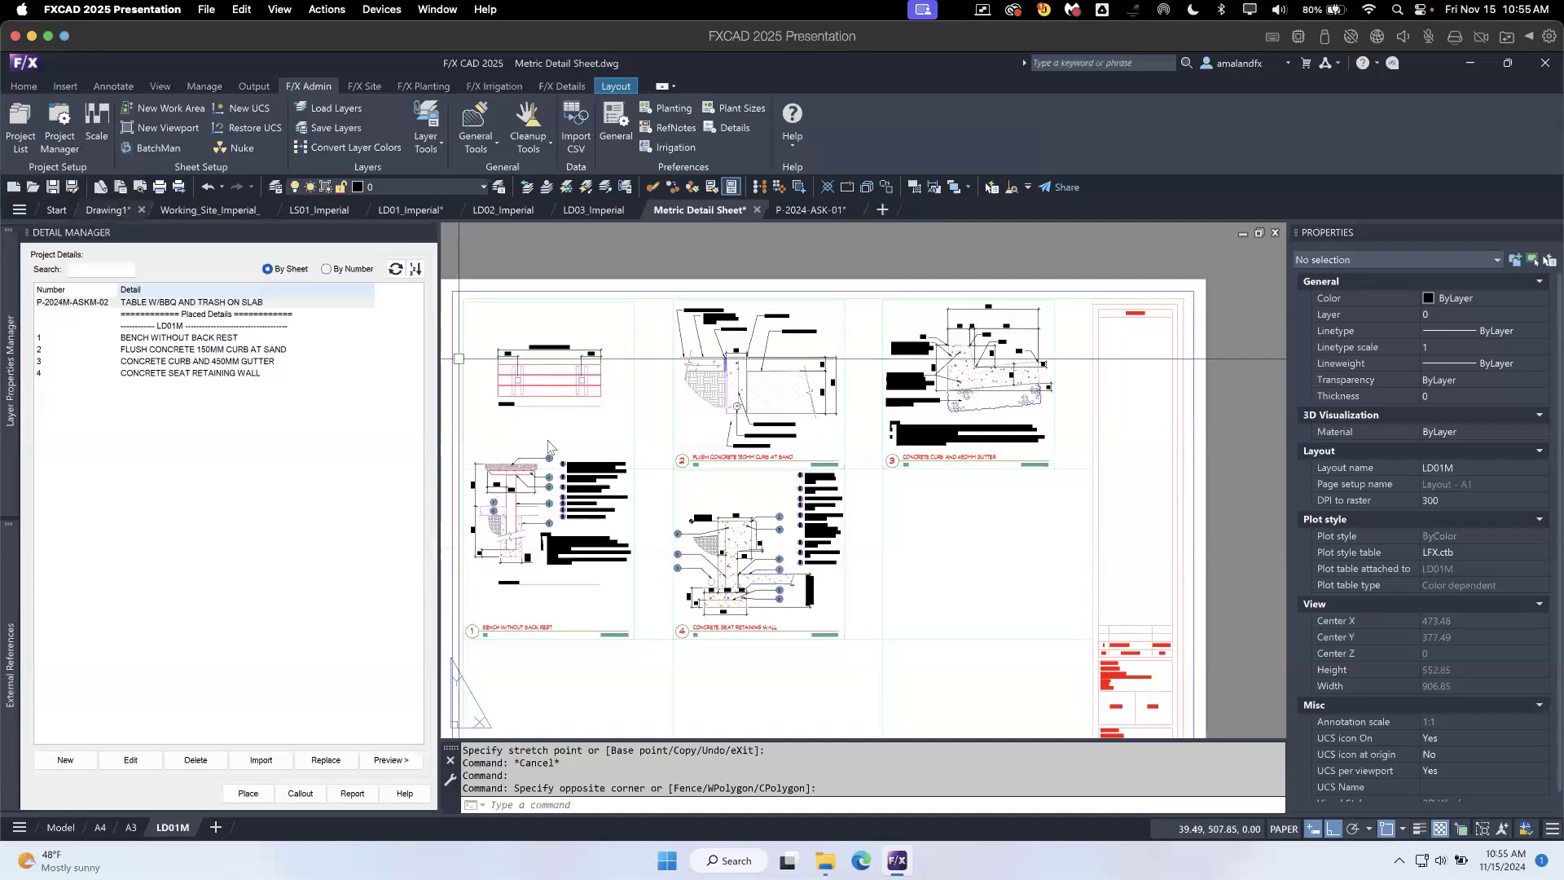
{"action": "scroll", "coordinate": [727, 506], "scroll_direction": "down", "scroll_amount": 2}
{"action": "middle_click_drag", "start_coordinate": [866, 506], "coordinate": [773, 510]}
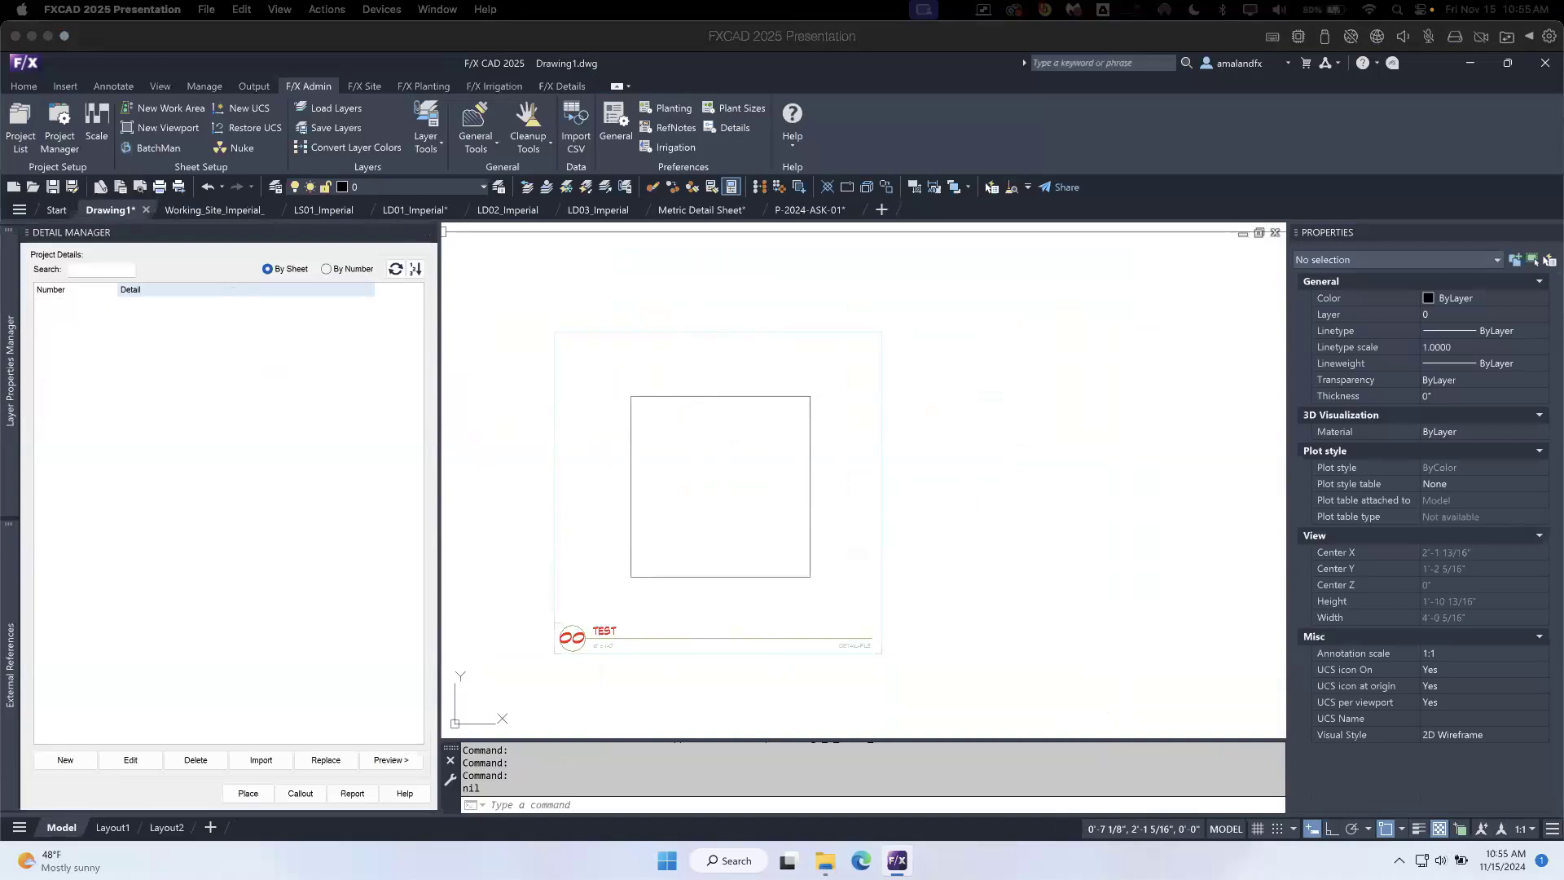
- Select the square polyline inside the TEST detail to check its properties, and clear the selection
{"action": "left_click", "coordinate": [733, 430]}
{"action": "left_click", "coordinate": [716, 422]}
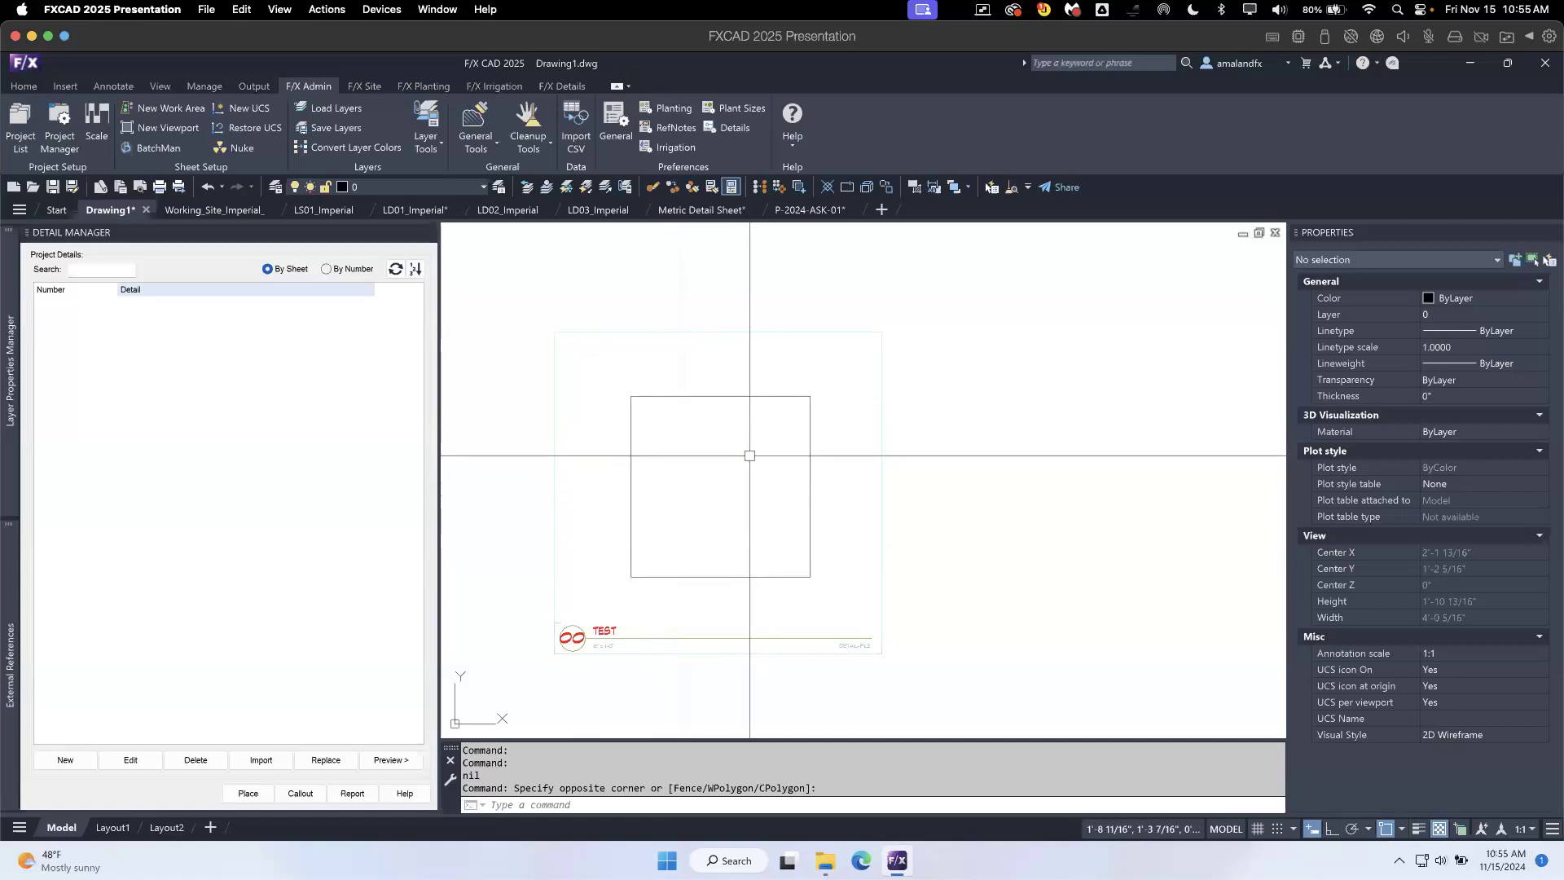
{"action": "left_click", "coordinate": [685, 397]}
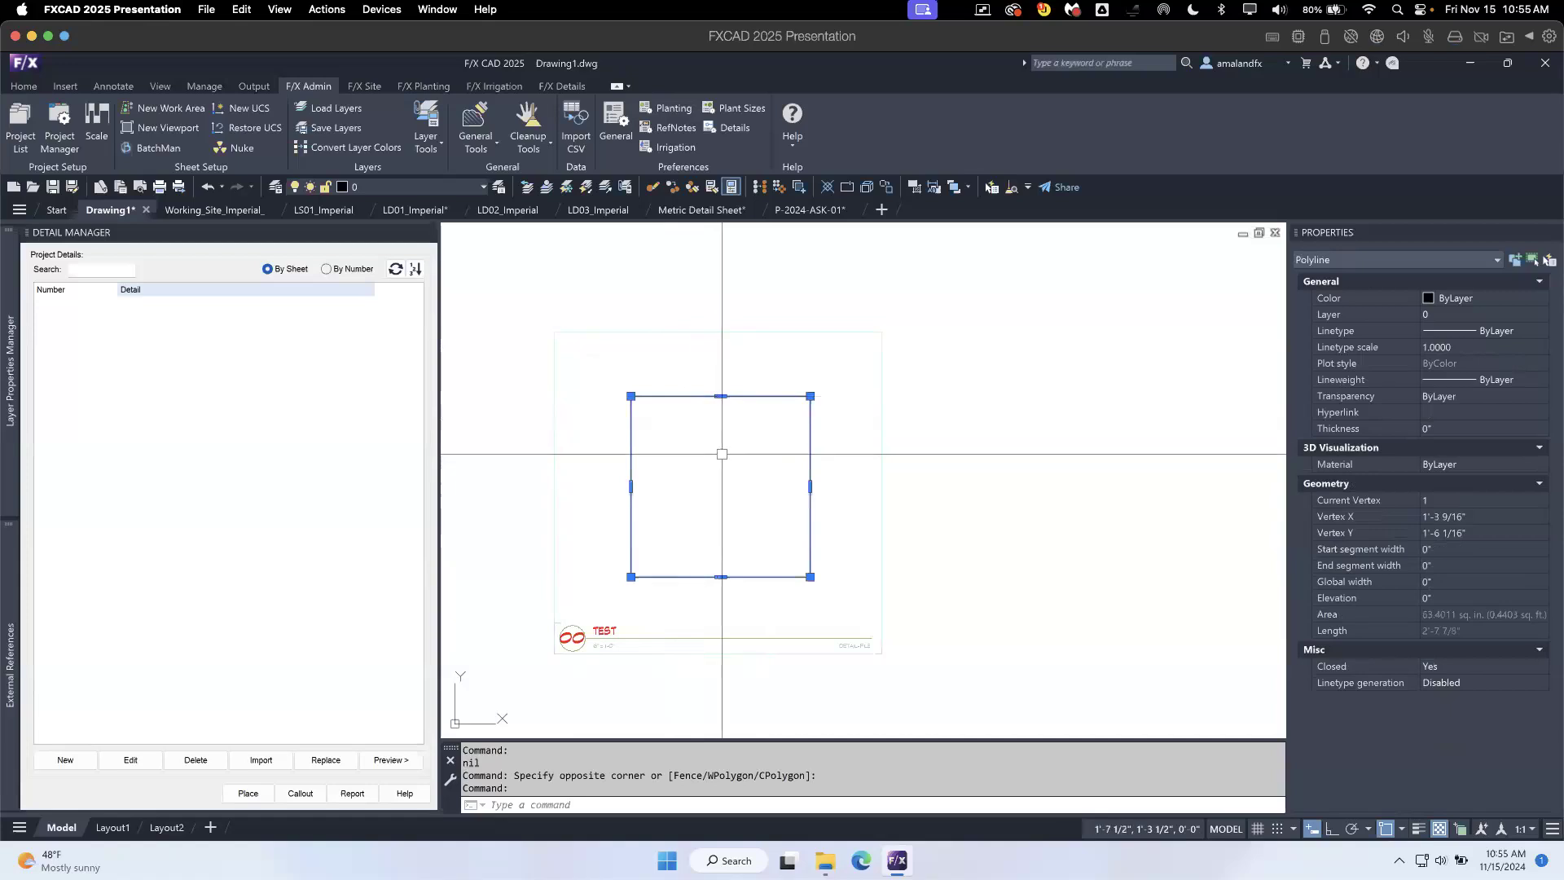
{"action": "left_click", "coordinate": [844, 494]}
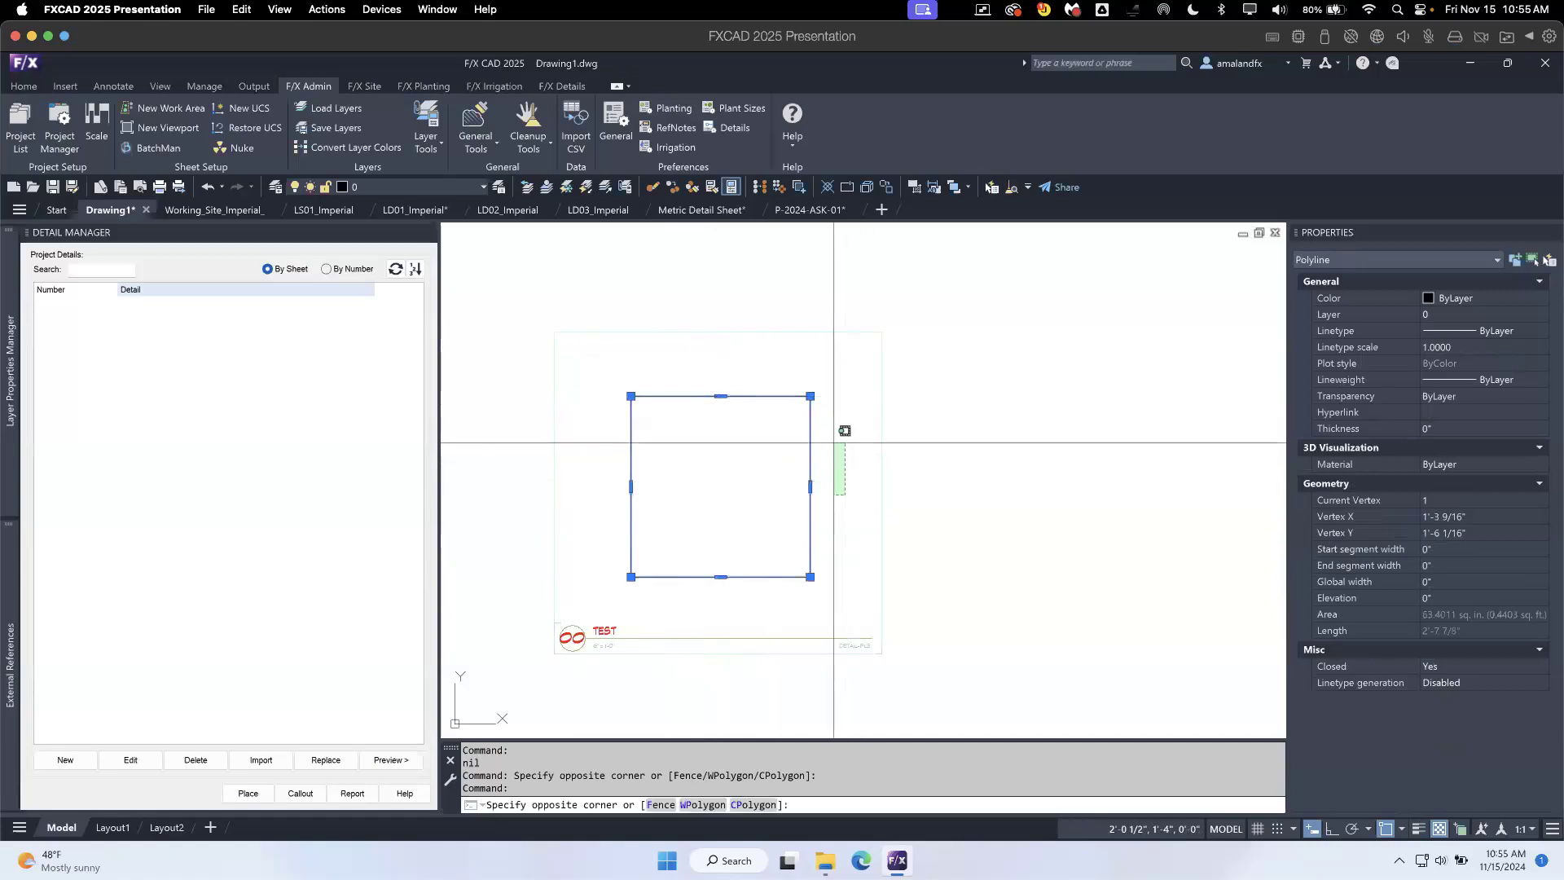
{"action": "key", "text": "Escape"}
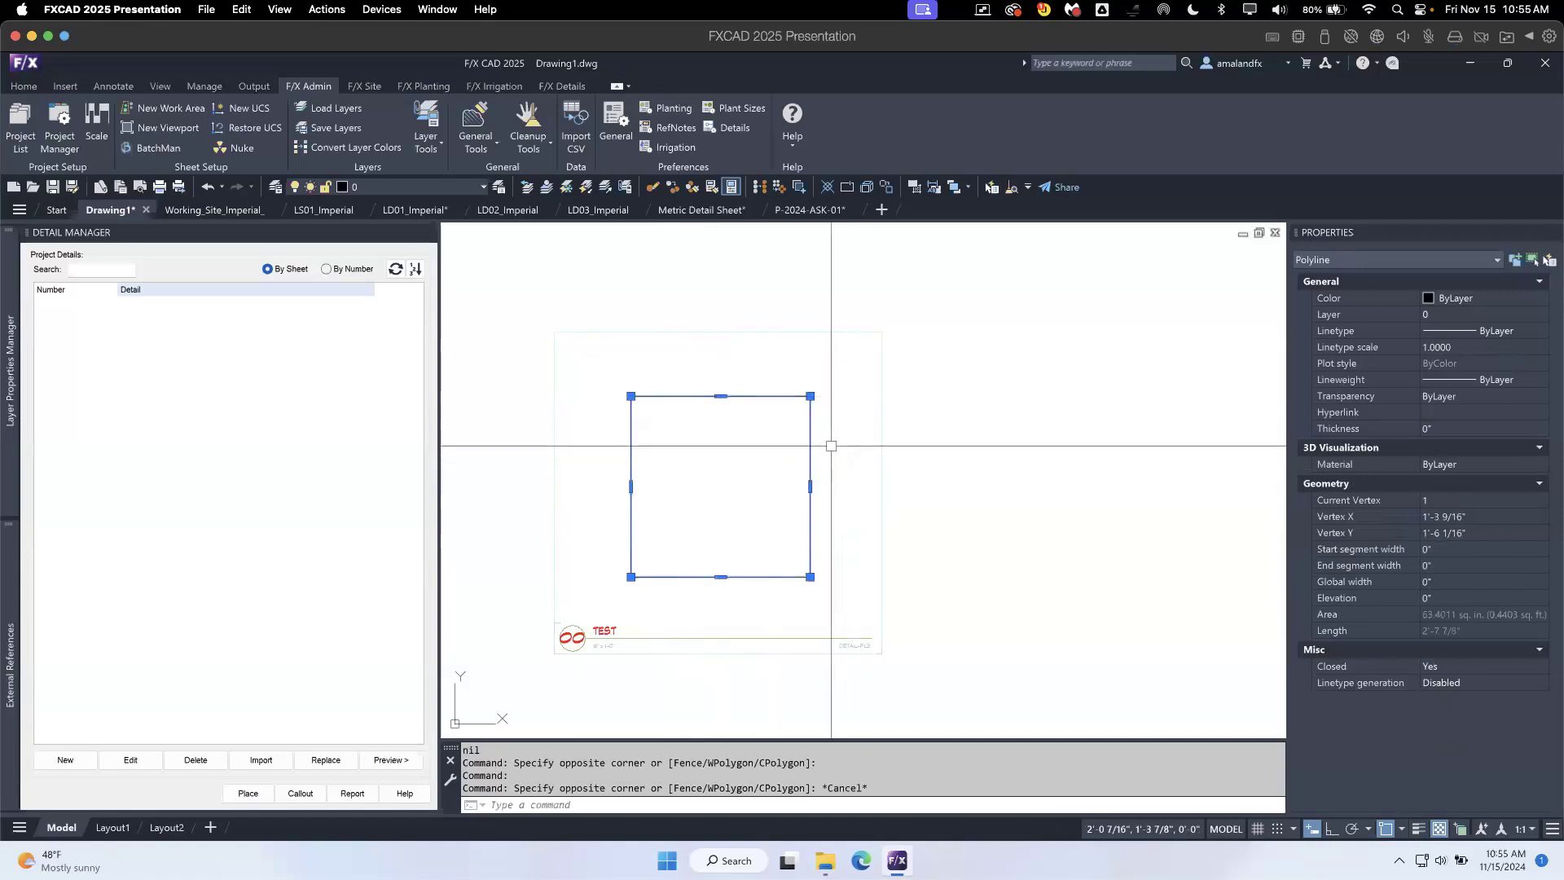
{"action": "key", "text": "Escape"}
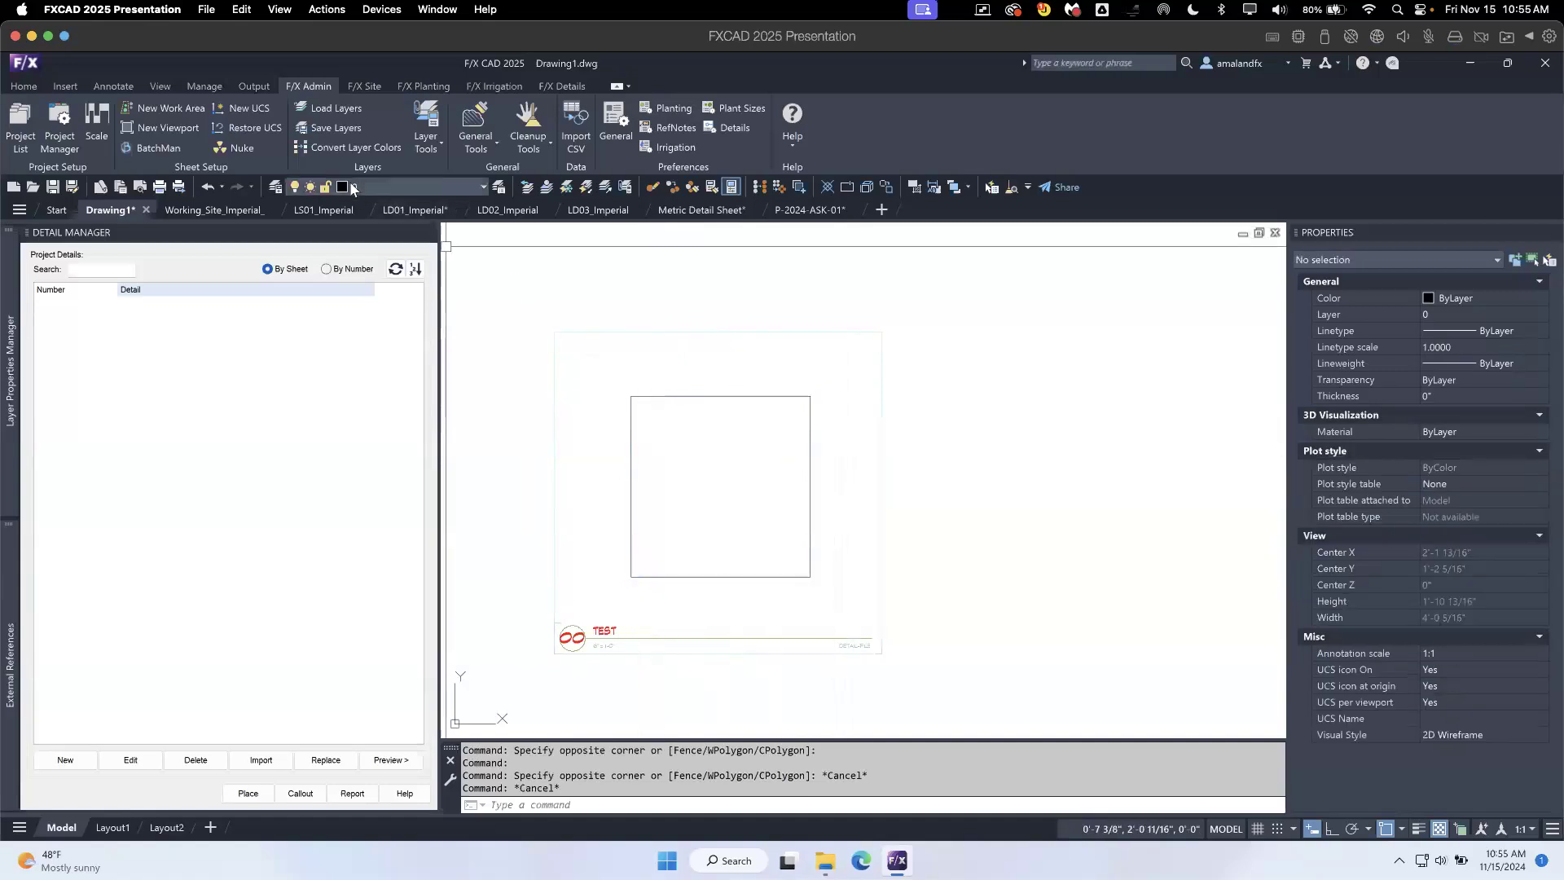
- Load the LANDSCAPE_ARCHITECTURE layer state from the DETAILS folder into Drawing1
{"action": "left_click", "coordinate": [343, 111]}
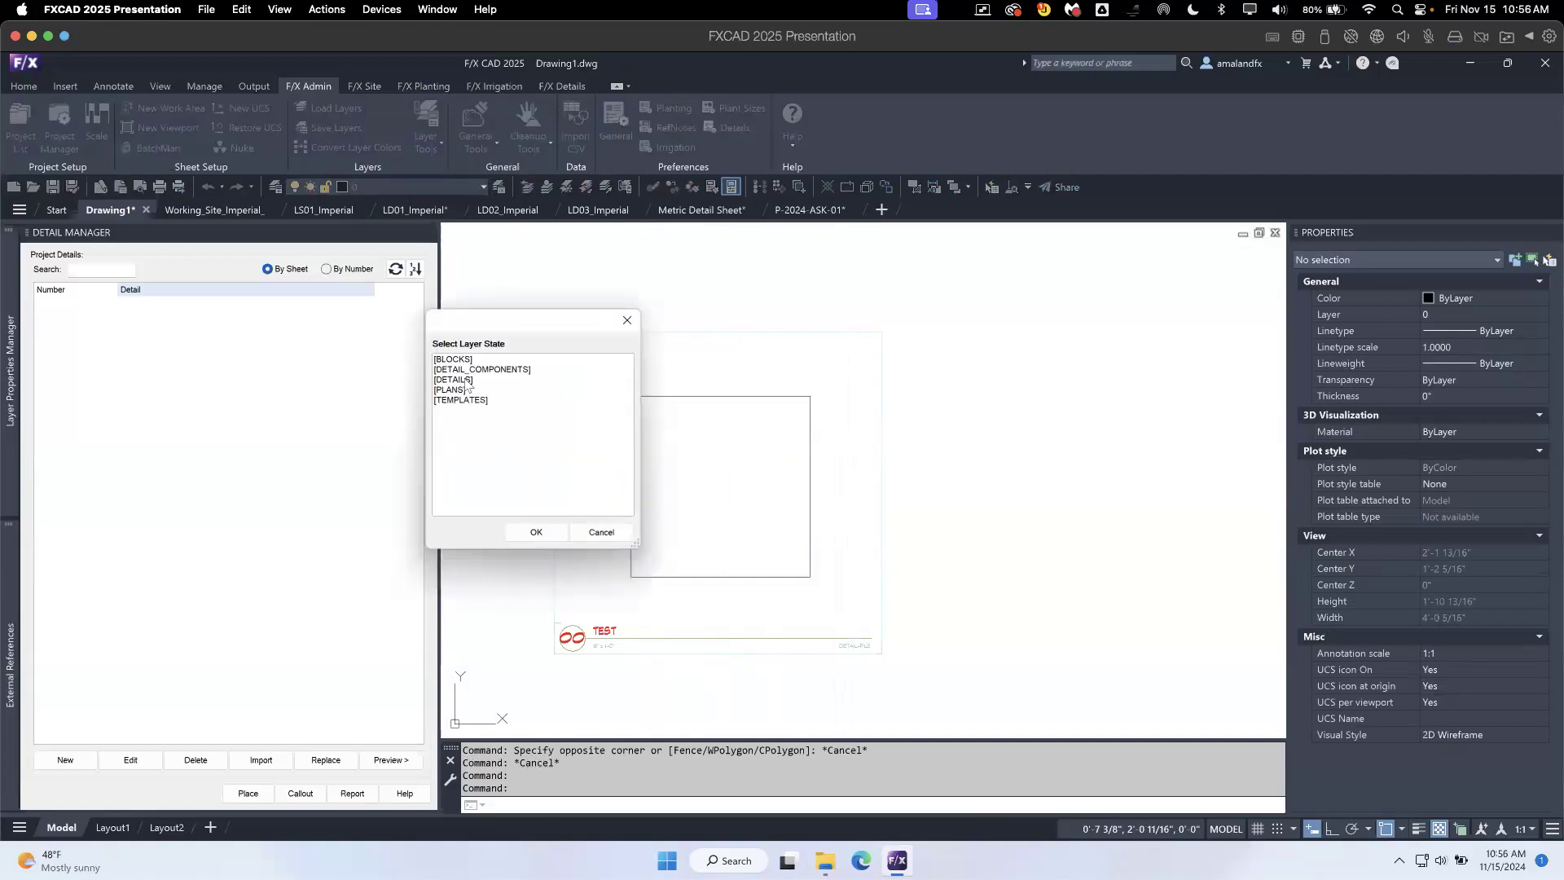
{"action": "left_click", "coordinate": [467, 381]}
{"action": "left_click", "coordinate": [539, 534]}
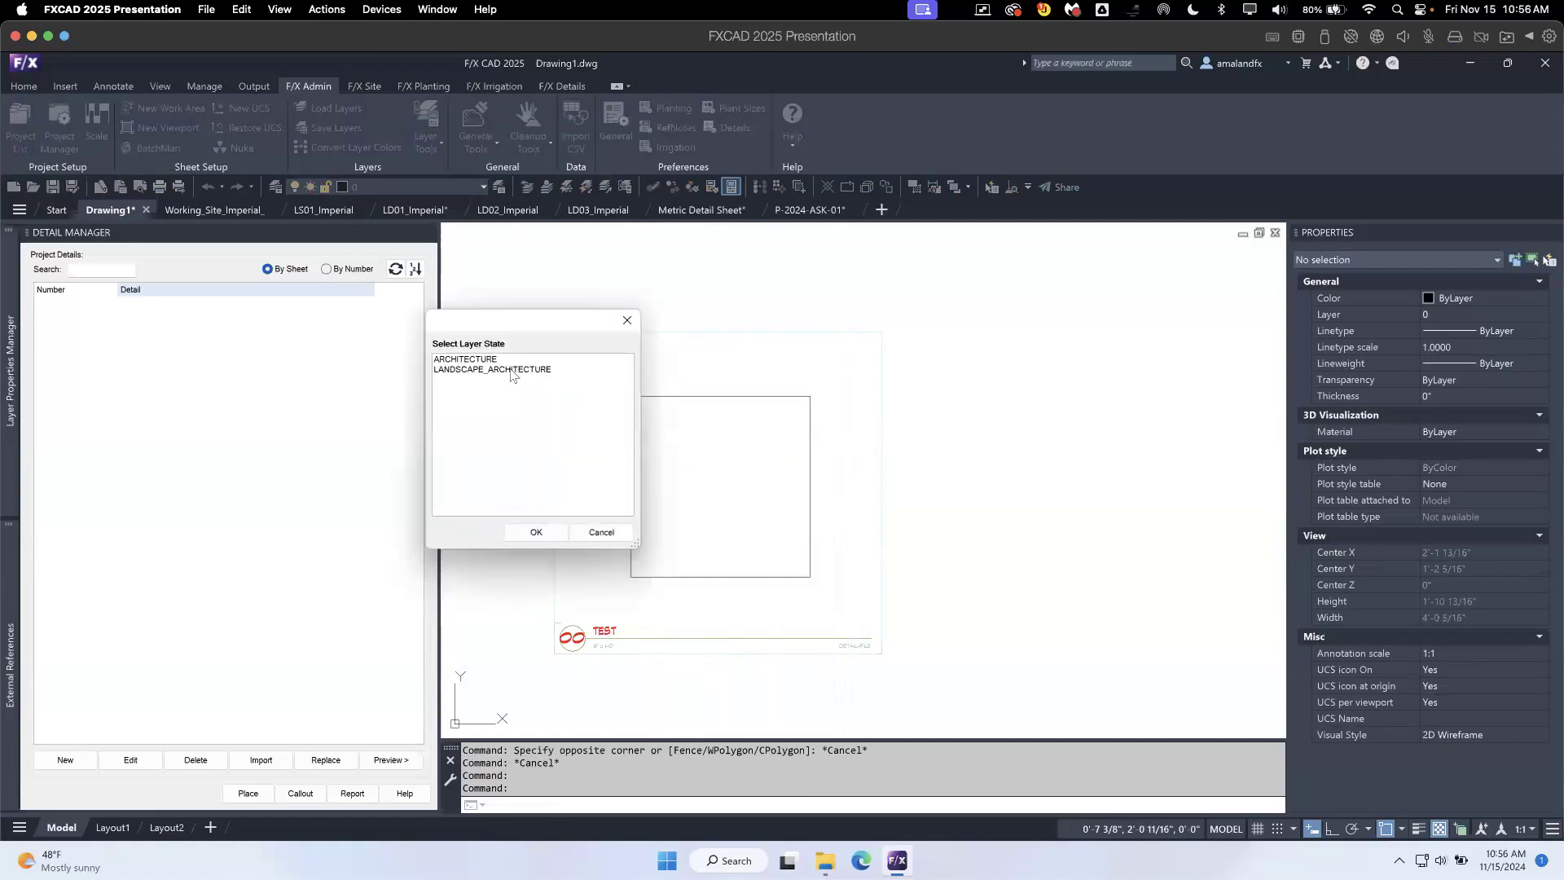
{"action": "left_click", "coordinate": [525, 371]}
{"action": "left_click", "coordinate": [539, 534]}
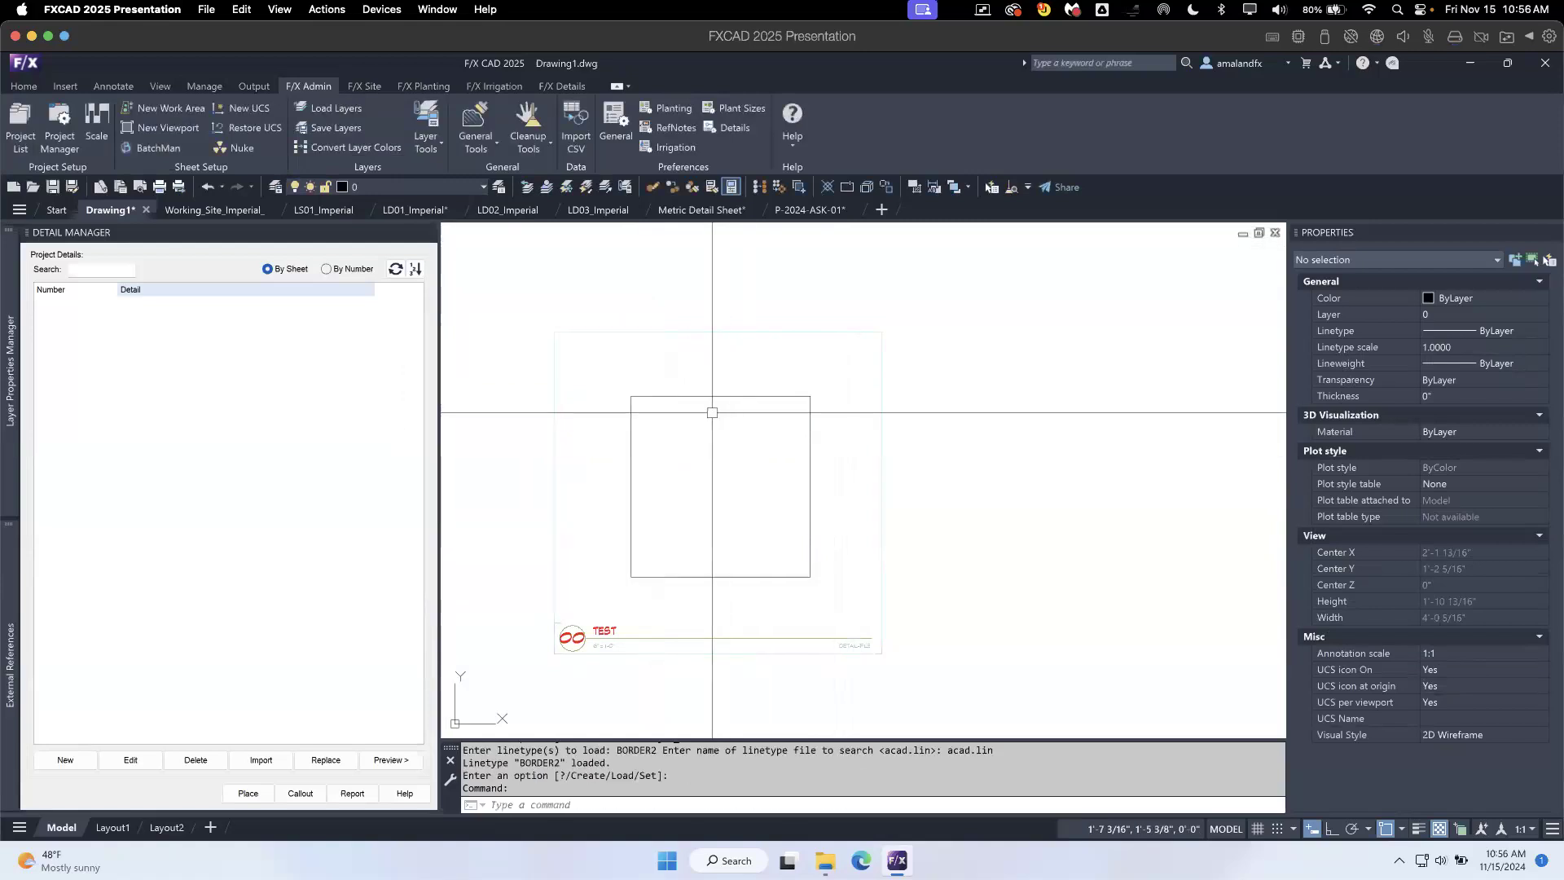
- Review the drawing's detail layers in the layer list, such as L-DETL-013M and L-DETL-HIDD-013M
{"action": "left_click", "coordinate": [9, 388]}
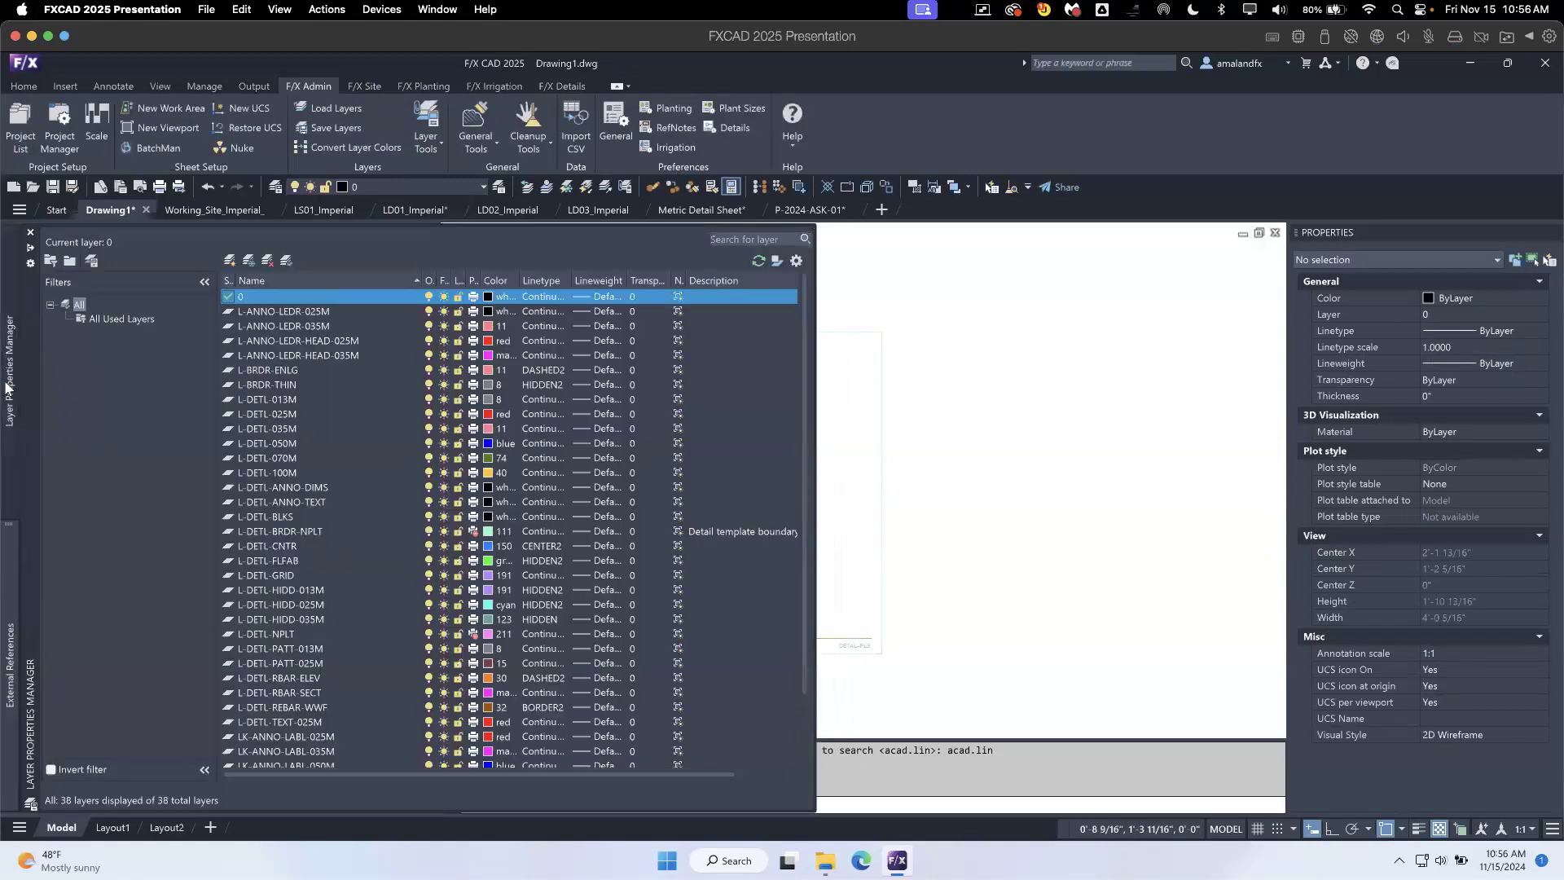
{"action": "left_click", "coordinate": [287, 398]}
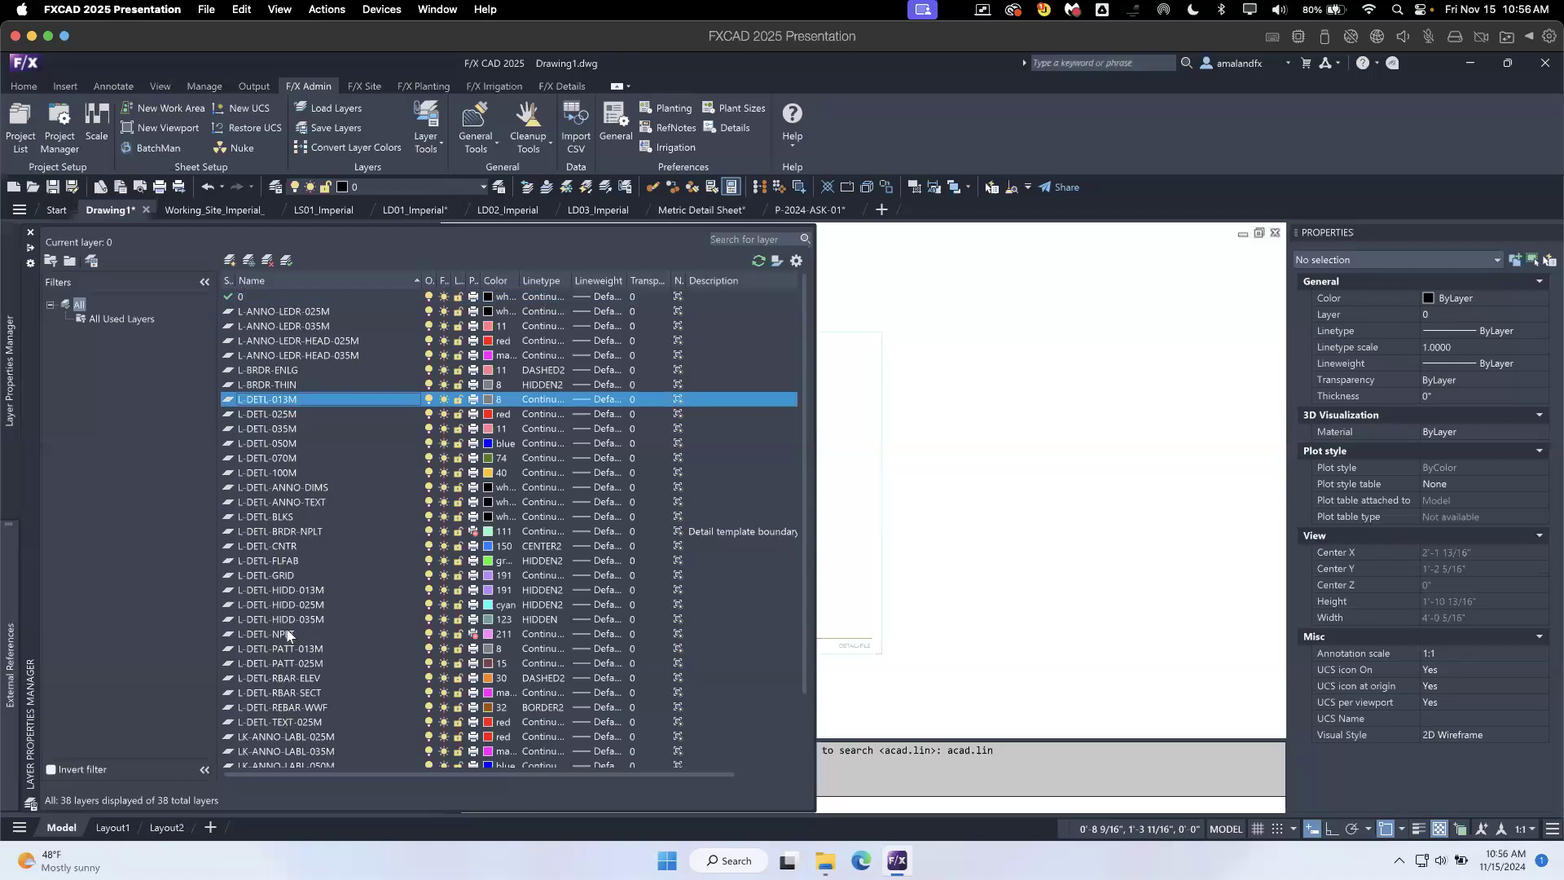
{"action": "left_click", "coordinate": [308, 590]}
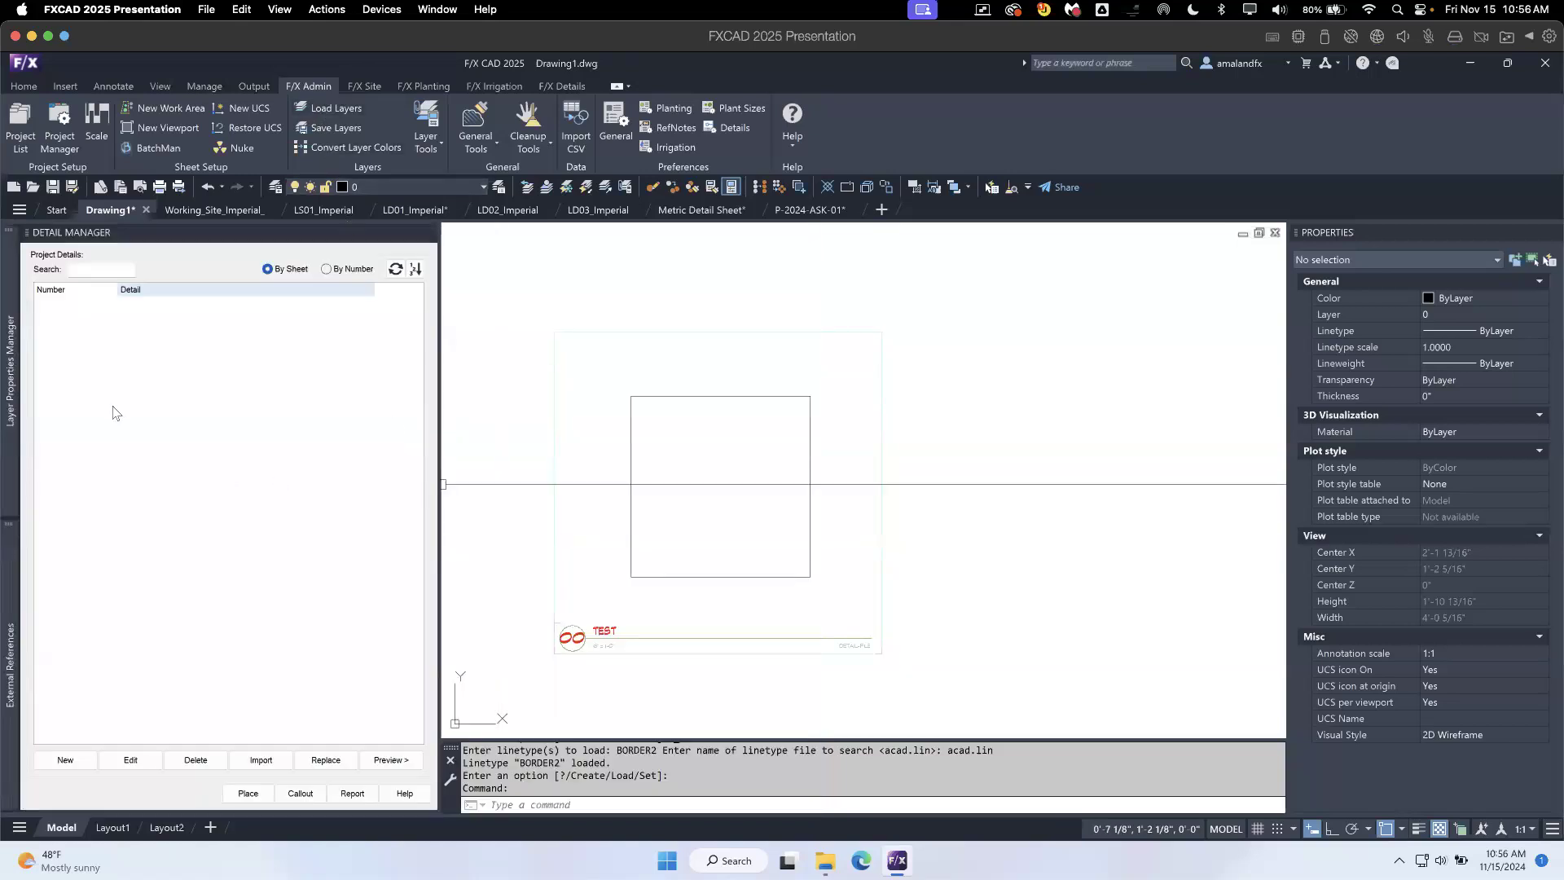
- Check the layer state folders offered for saving and loading layers, and cancel without saving or loading a state
{"action": "mouse_move", "coordinate": [11, 391]}
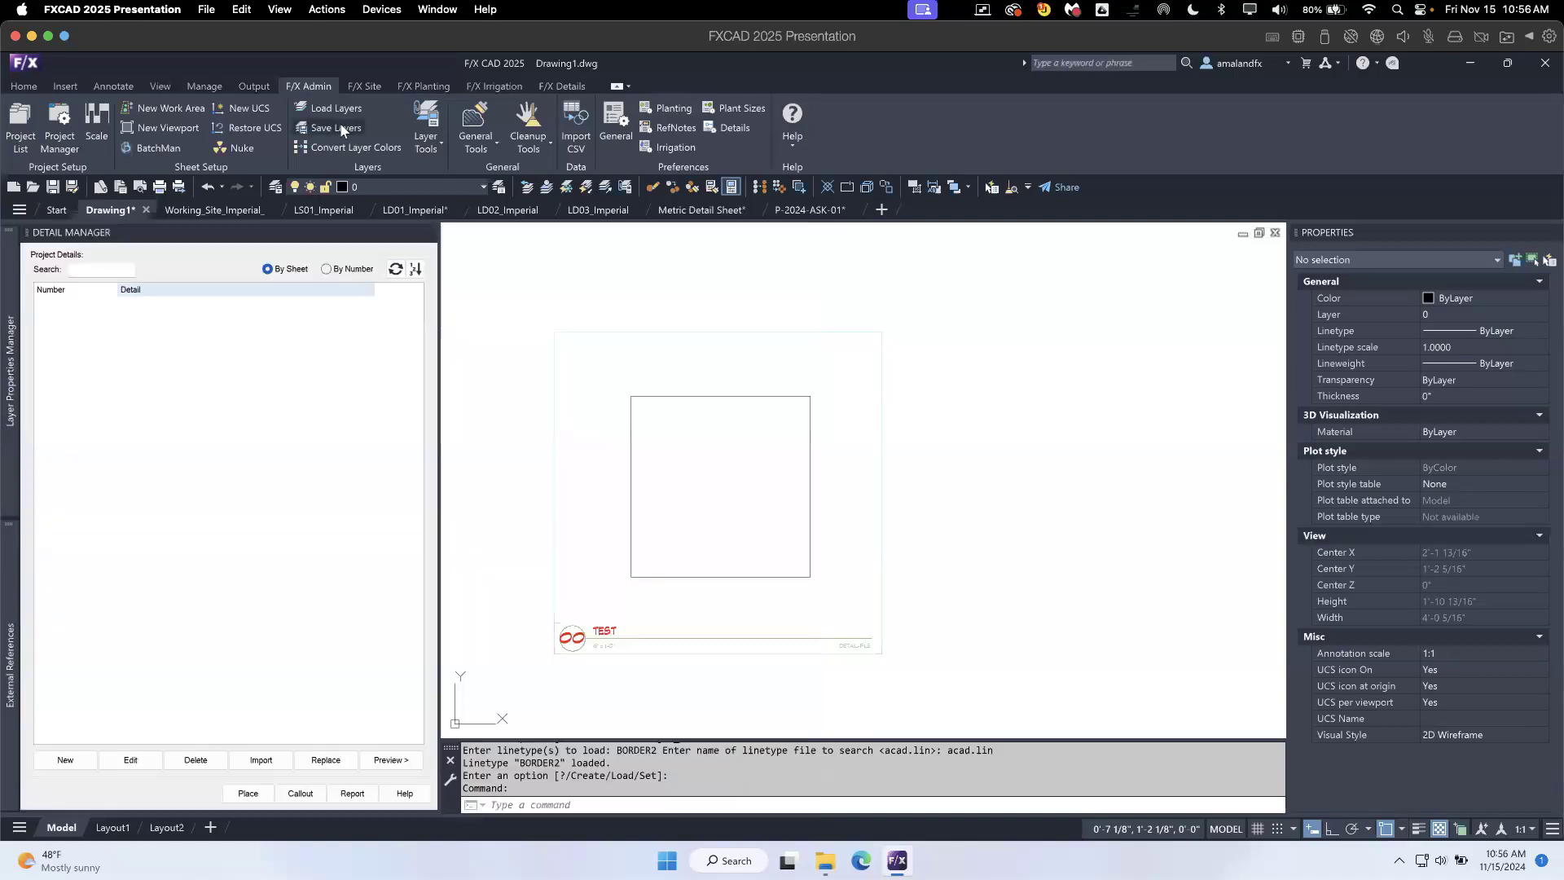
{"action": "left_click", "coordinate": [341, 128]}
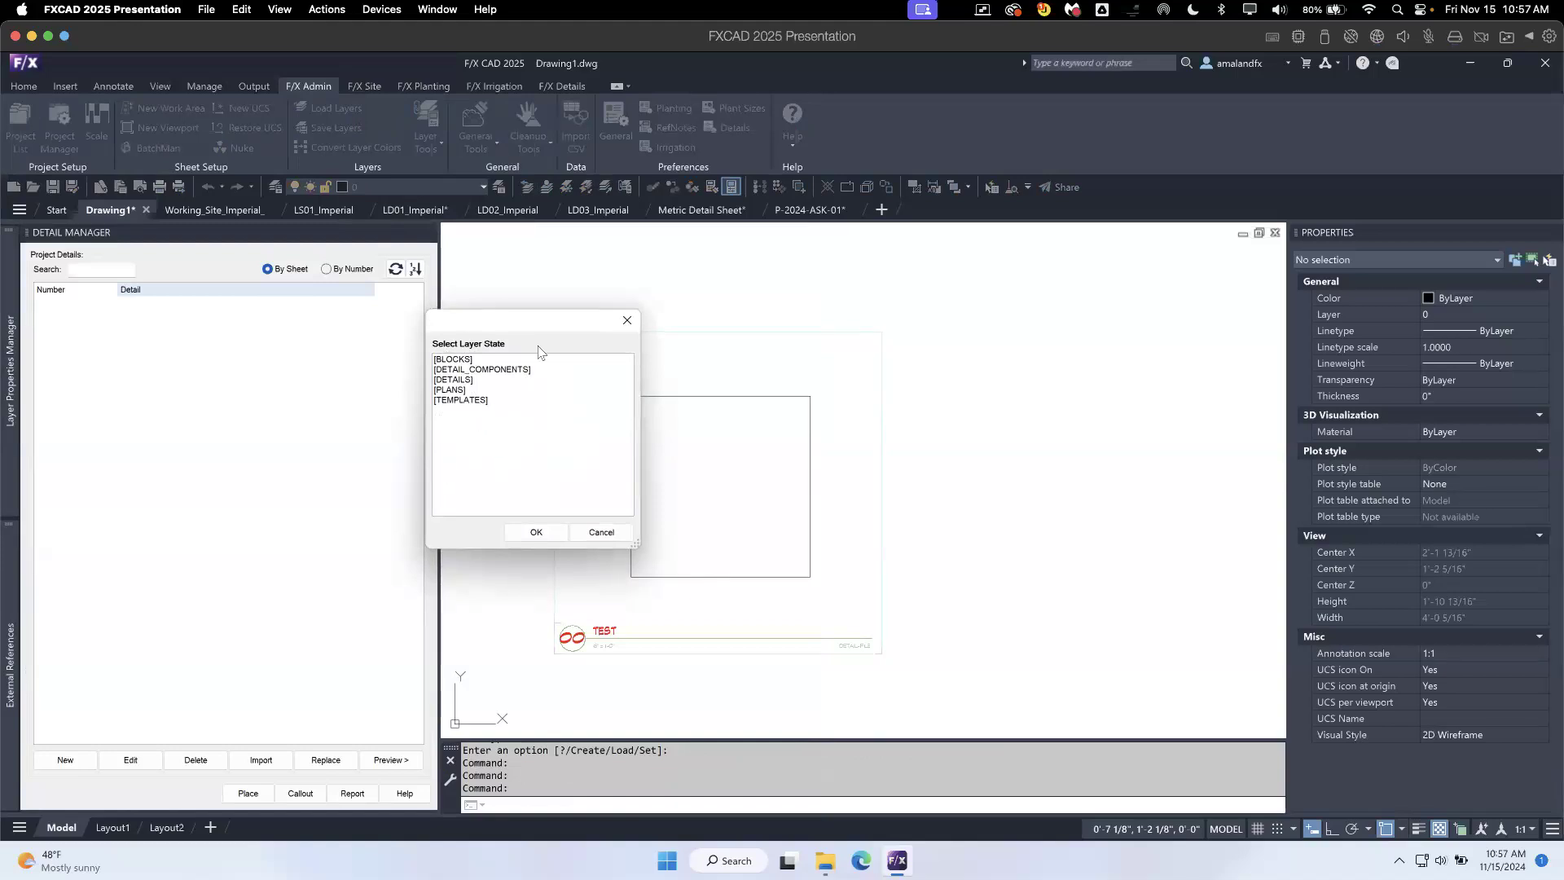
{"action": "left_click", "coordinate": [627, 321]}
{"action": "left_click", "coordinate": [336, 109]}
{"action": "left_click", "coordinate": [621, 532]}
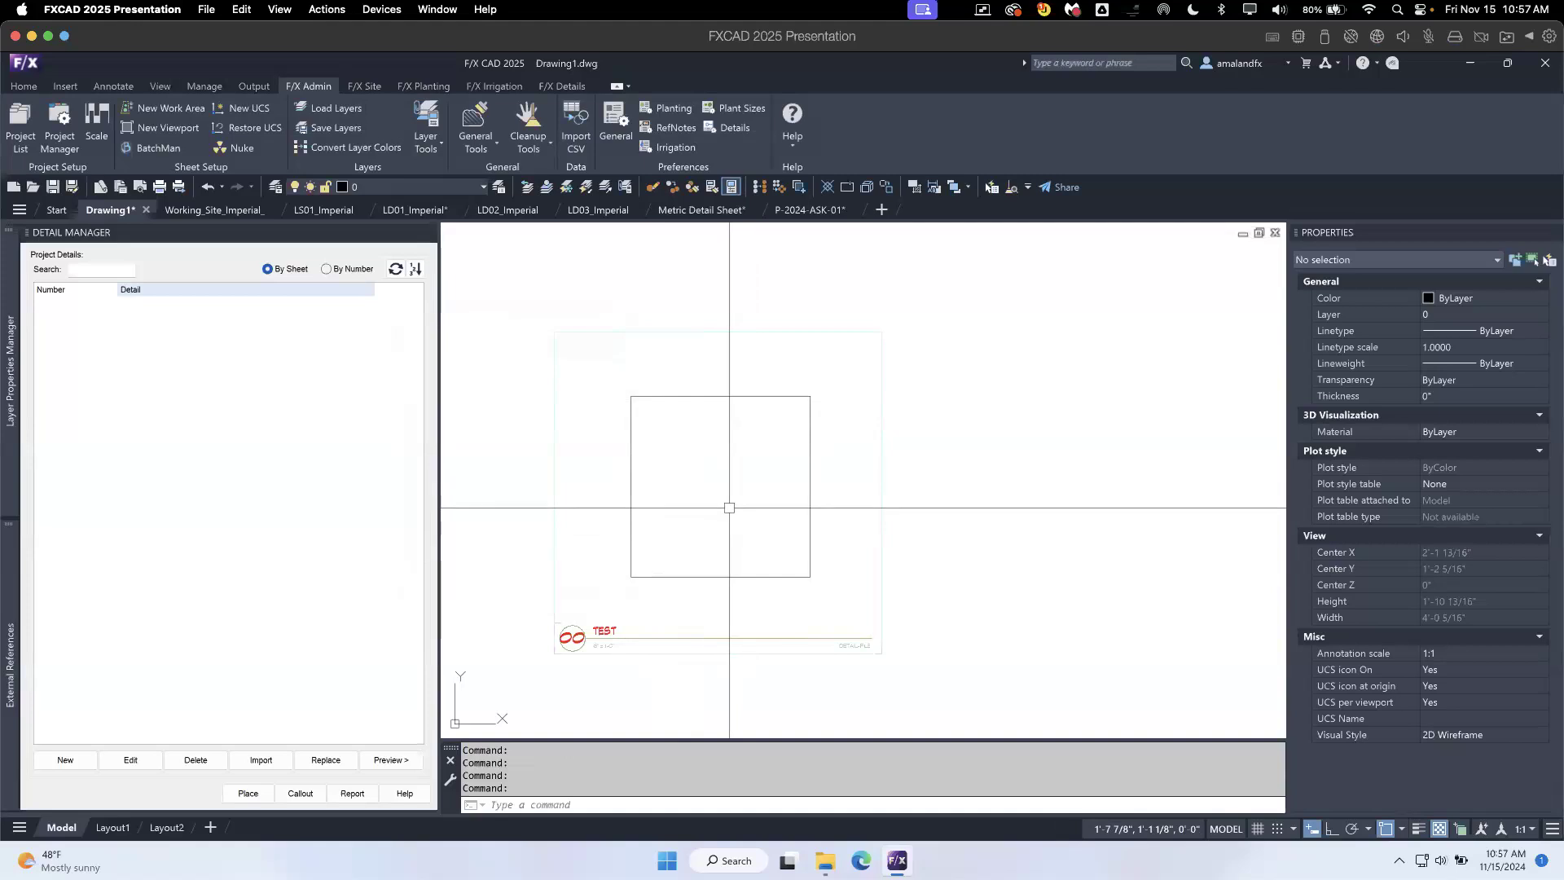
- Look up the Technical Support option among the help resources and bring up the F/X Details tools
{"action": "left_click", "coordinate": [793, 139]}
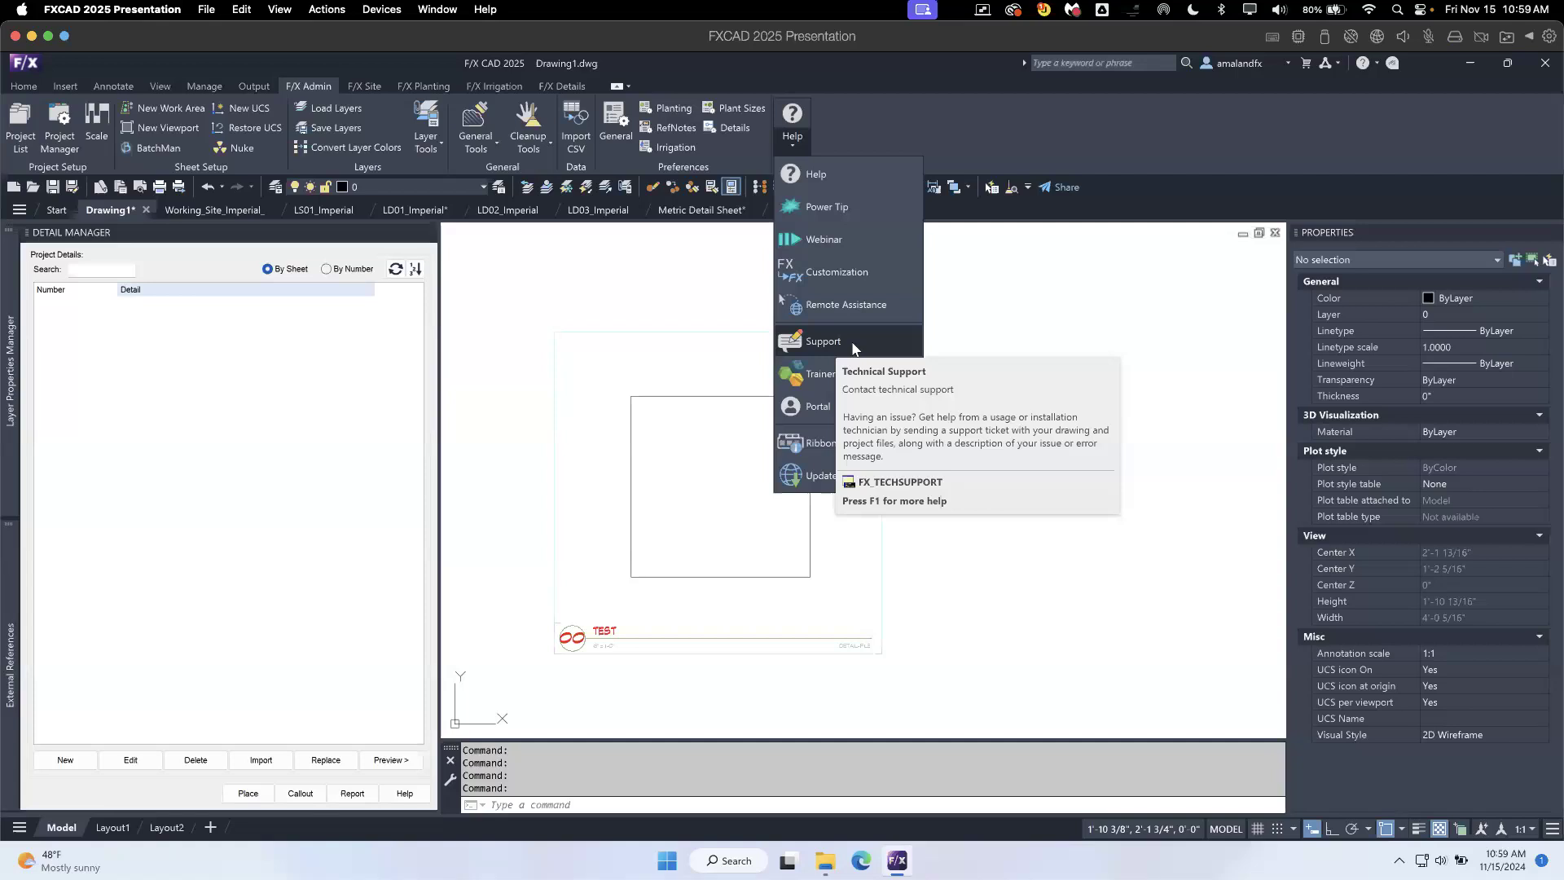
{"action": "left_click", "coordinate": [561, 84]}
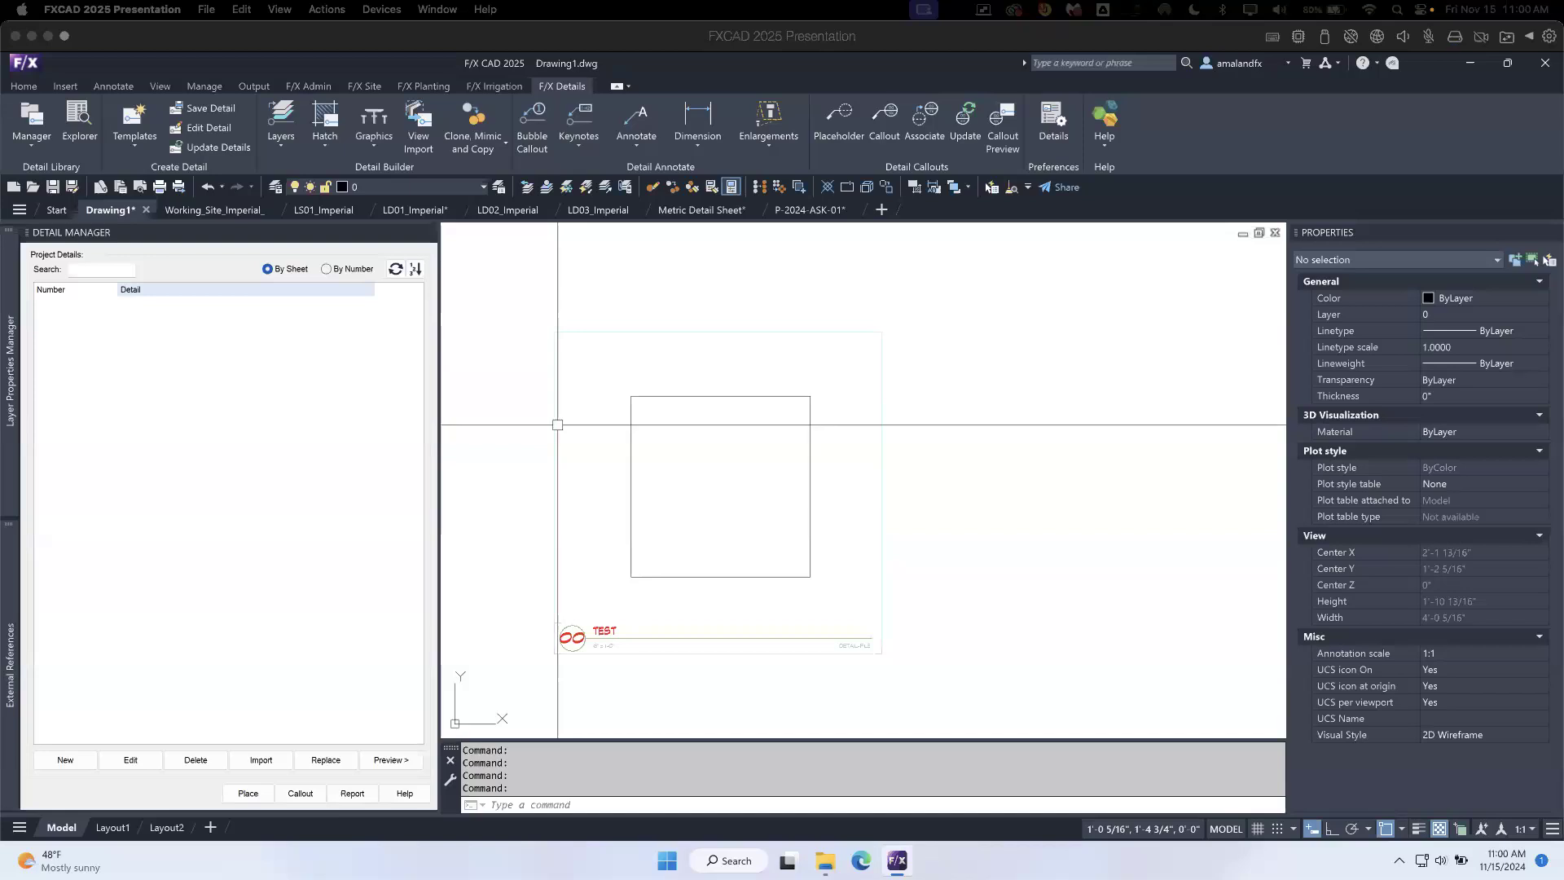
{"action": "left_click", "coordinate": [783, 266]}
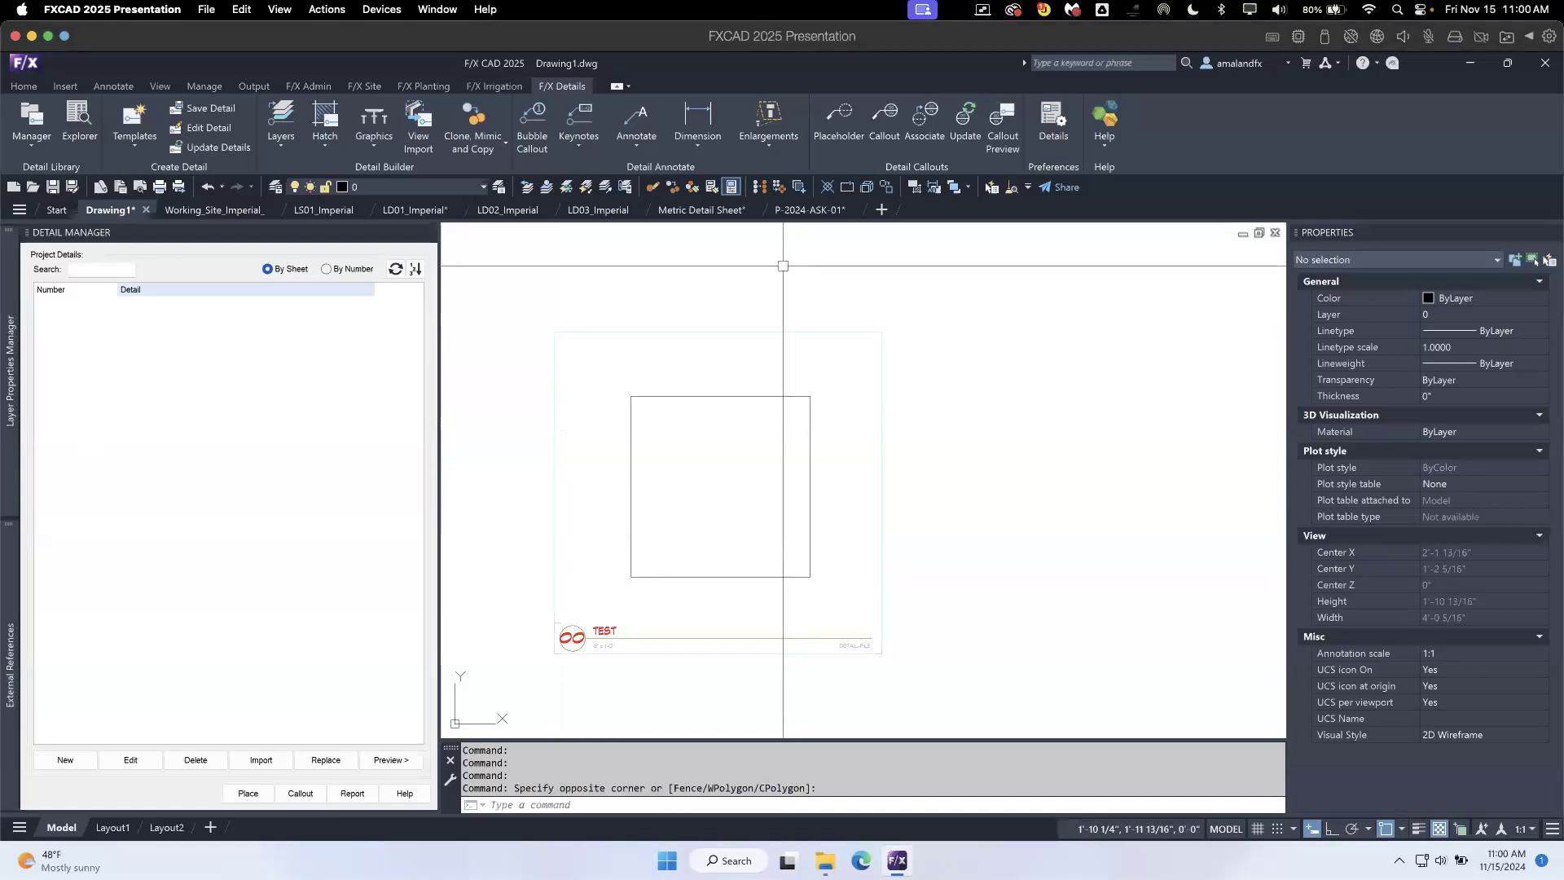
- Look up the BatchMan tool's description, open its help page, and close the help window
{"action": "left_click", "coordinate": [314, 87]}
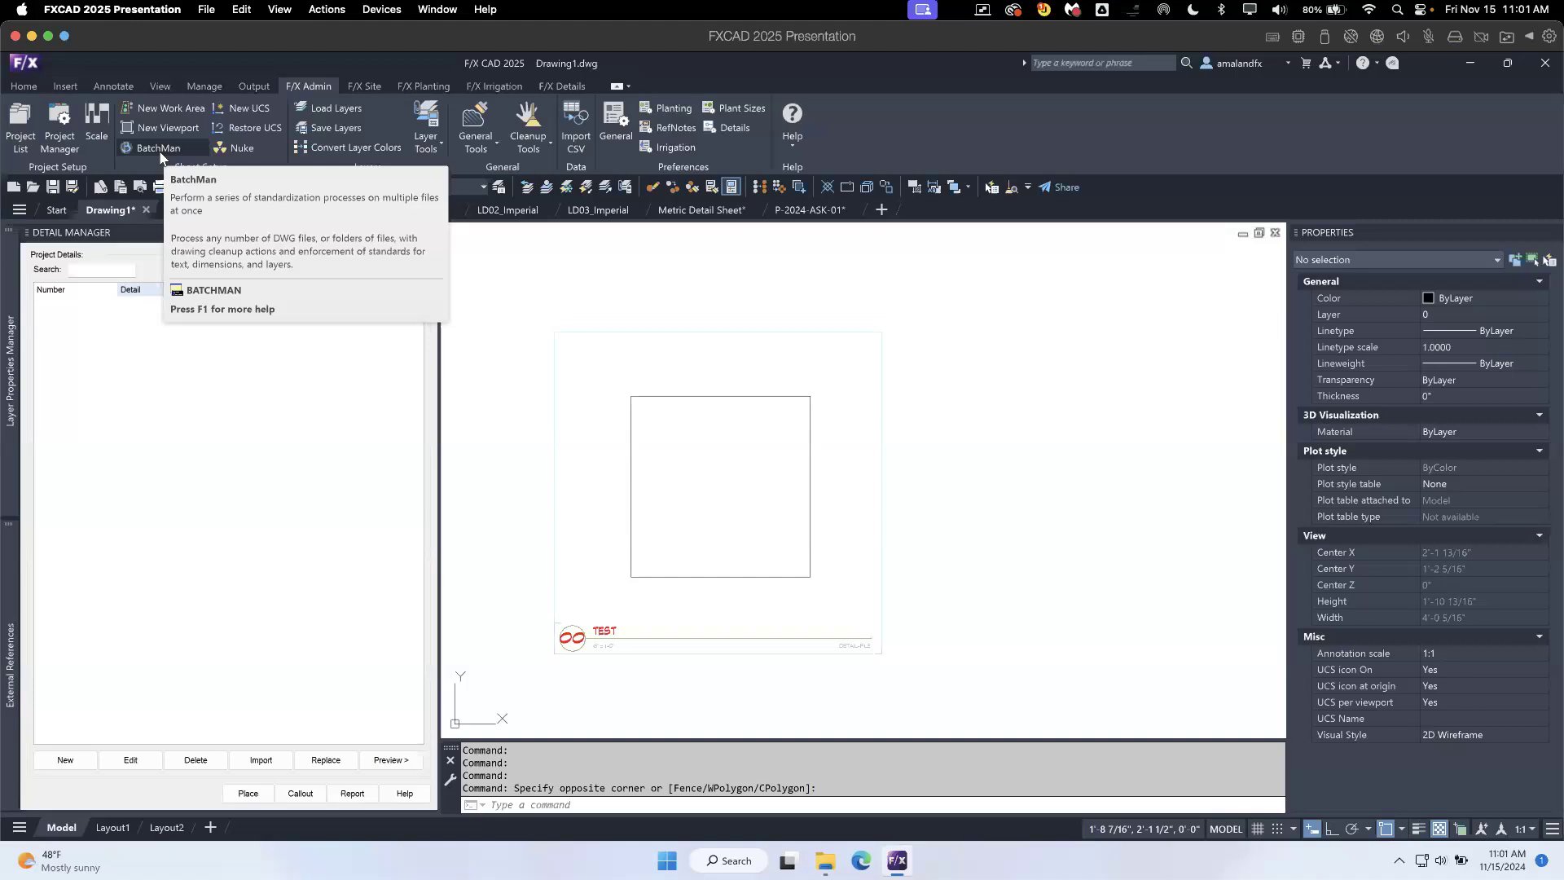
{"action": "key", "text": "F1"}
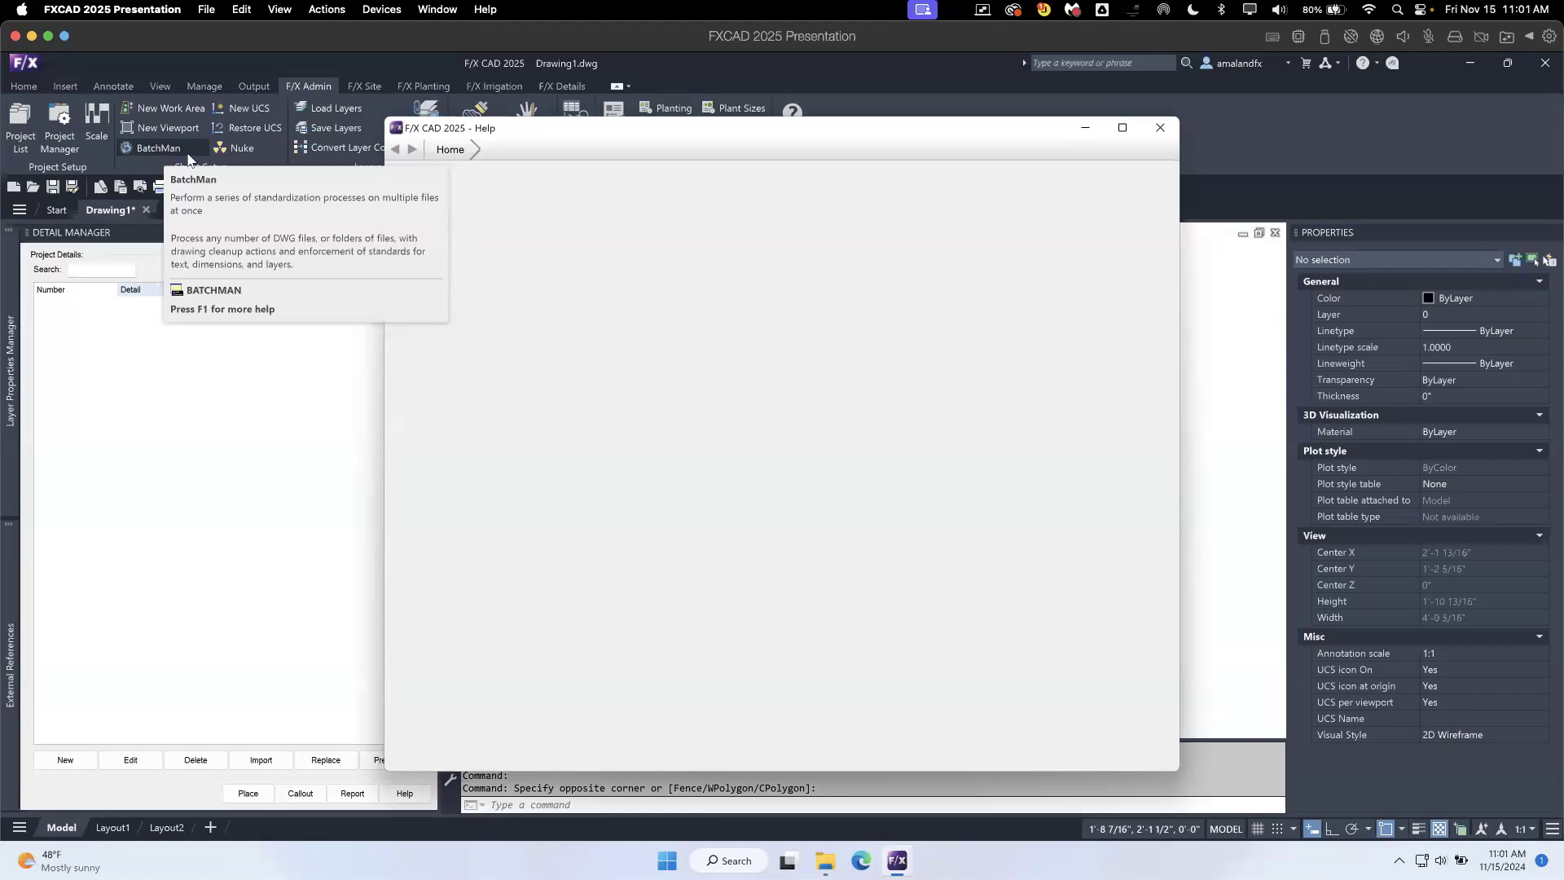
{"action": "left_click_drag", "start_coordinate": [950, 133], "coordinate": [920, 161]}
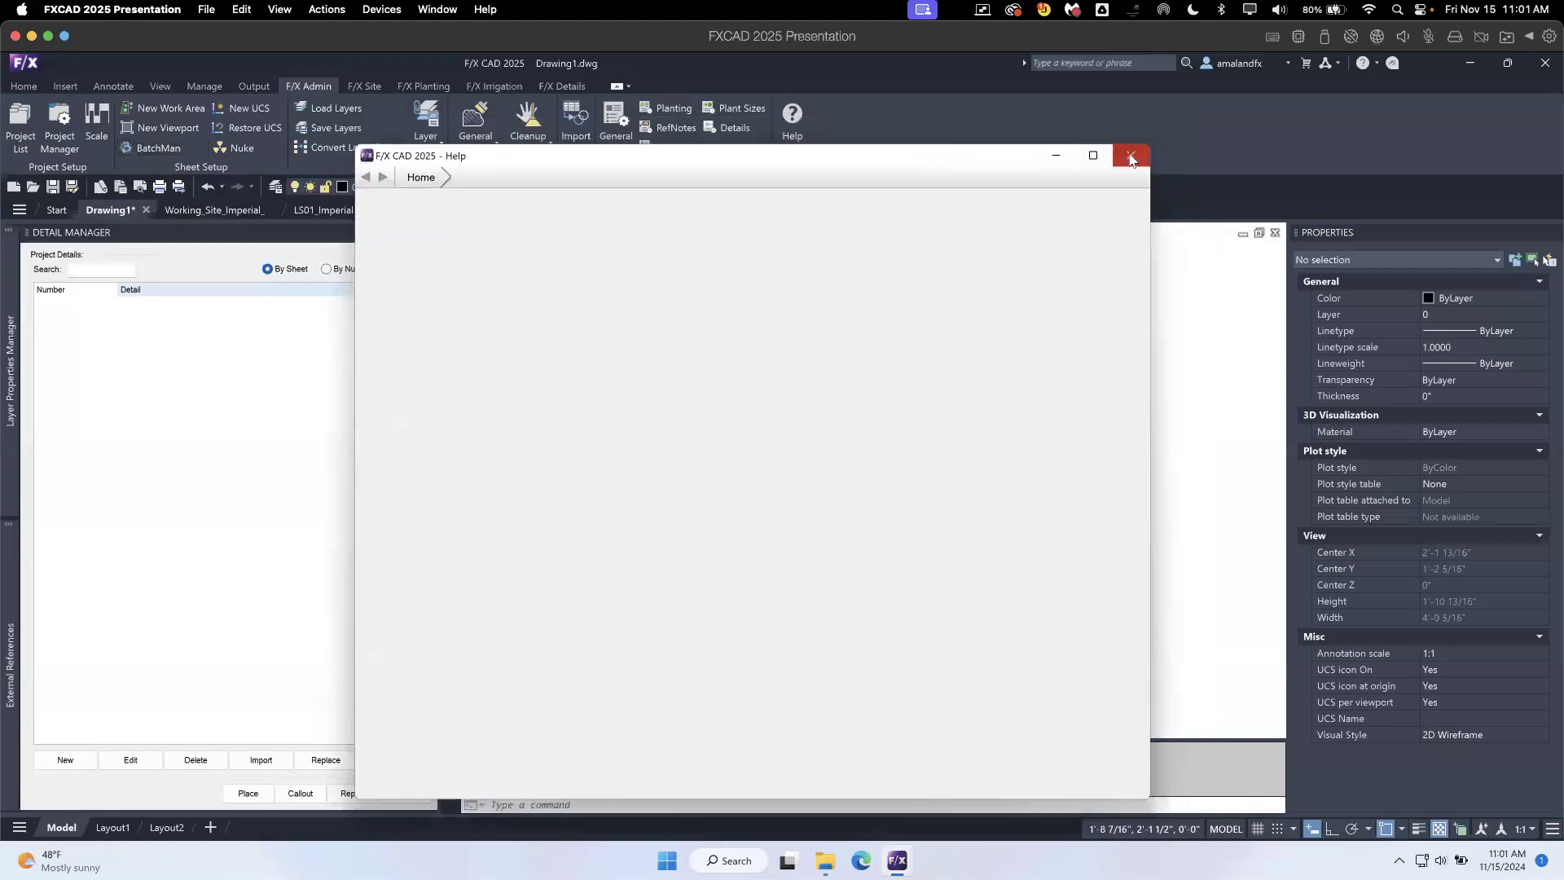
{"action": "left_click", "coordinate": [1130, 156]}
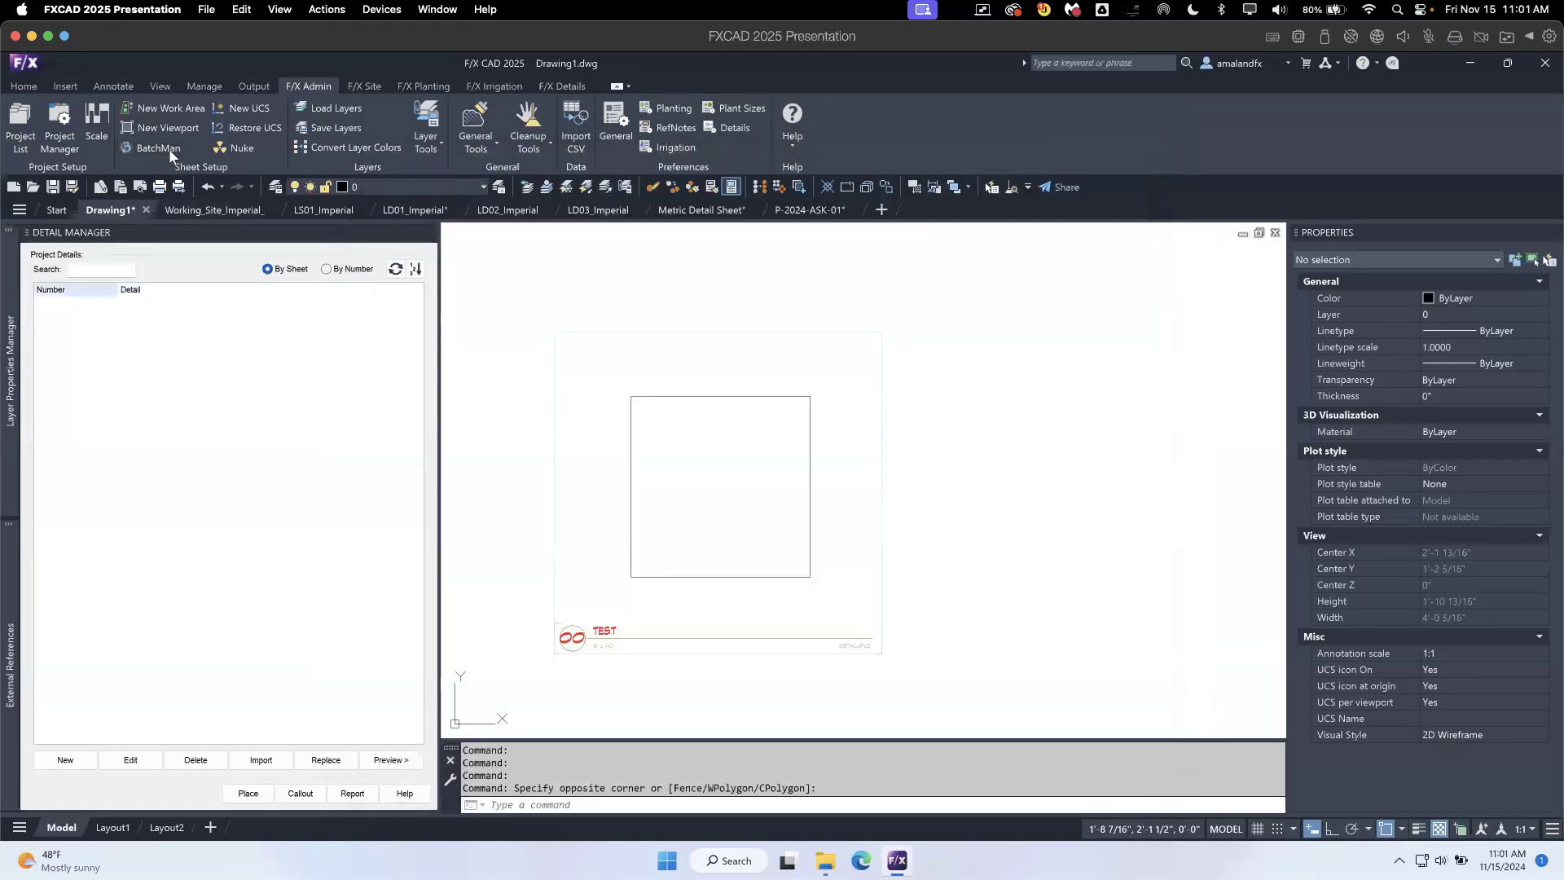